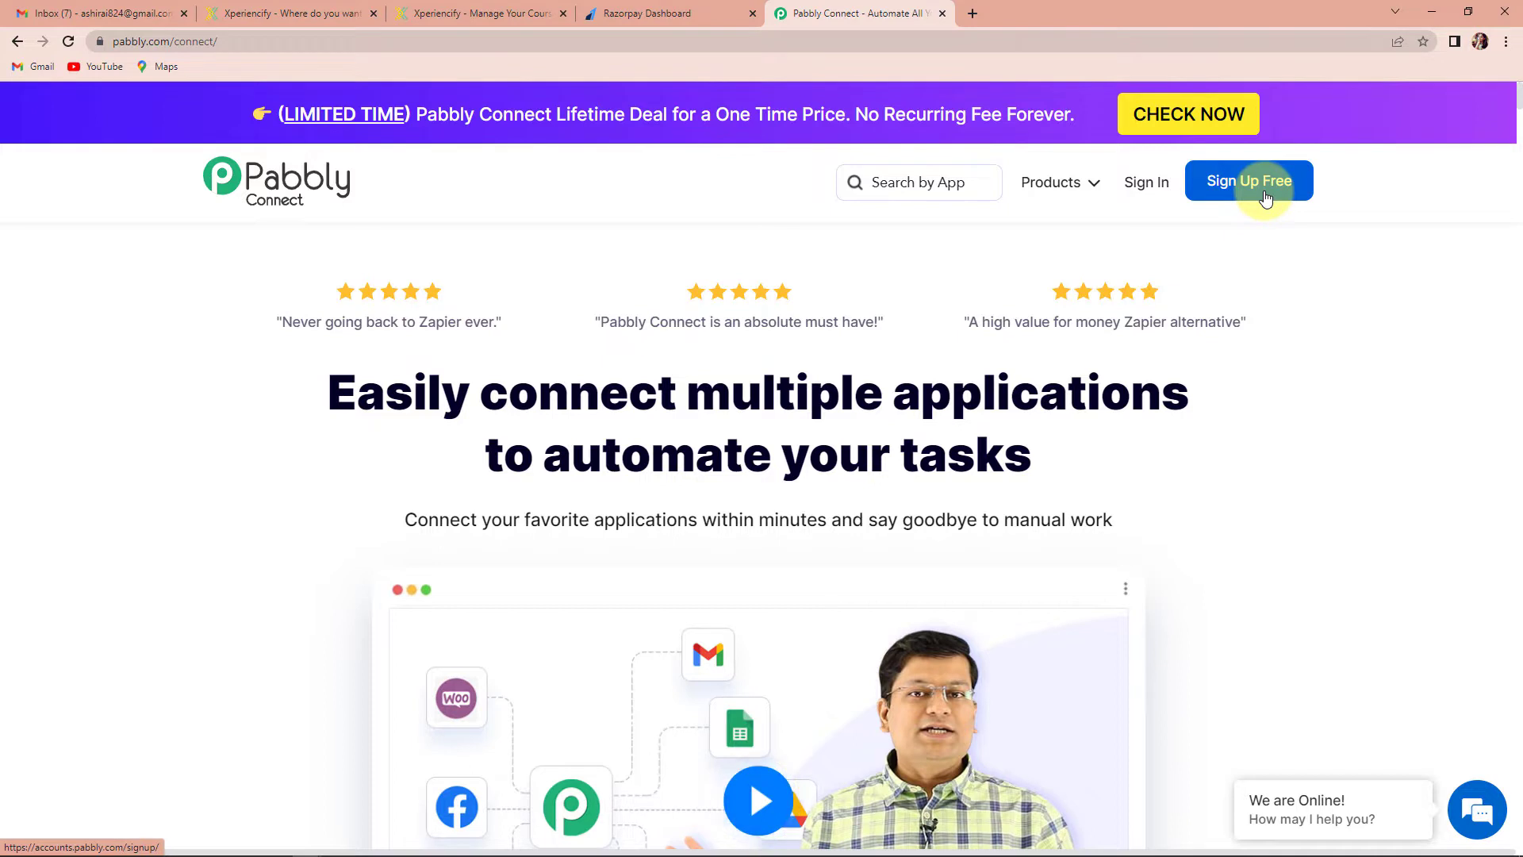
Go to the Pabbly account sign-in page from the pabbly.com/connect homepage
left_click(1143, 184)
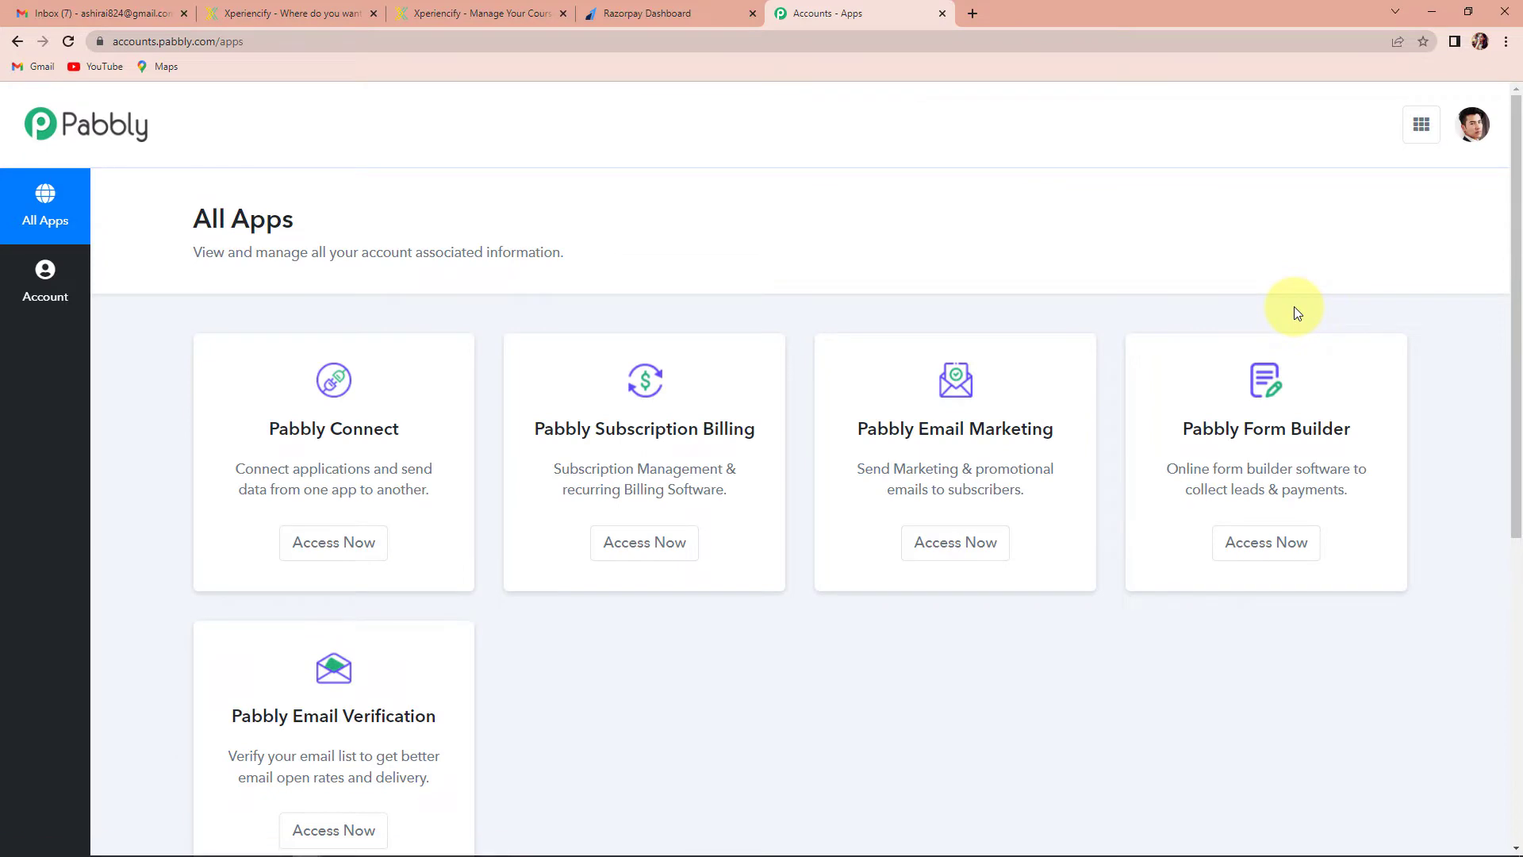
Launch Pabbly Connect and create a workflow named 'Add Student to a Course in Xperiencify on Razorpay Payment'
left_click(352, 548)
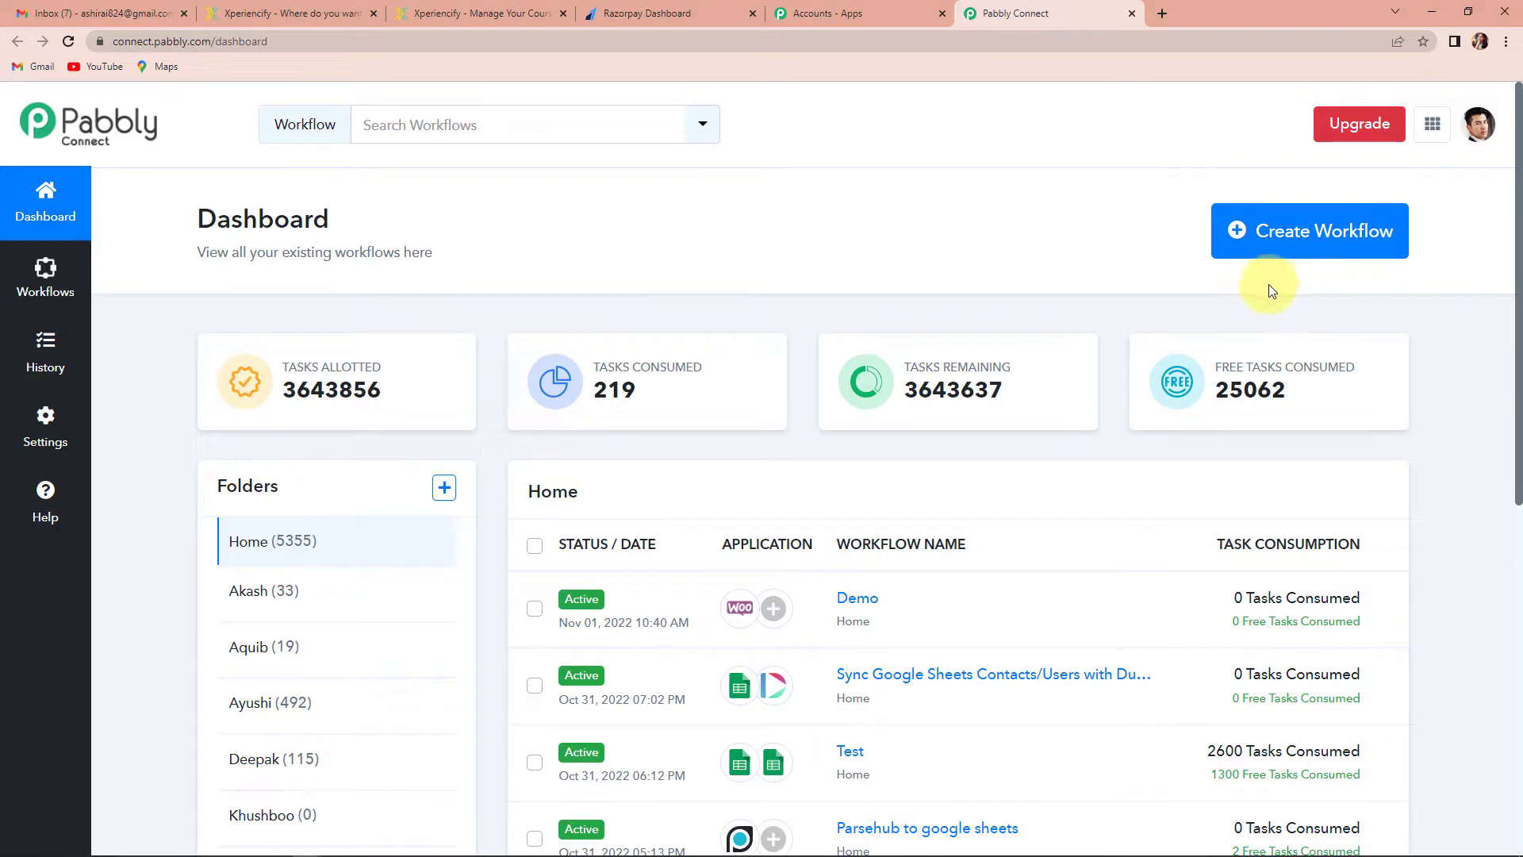
left_click(1273, 231)
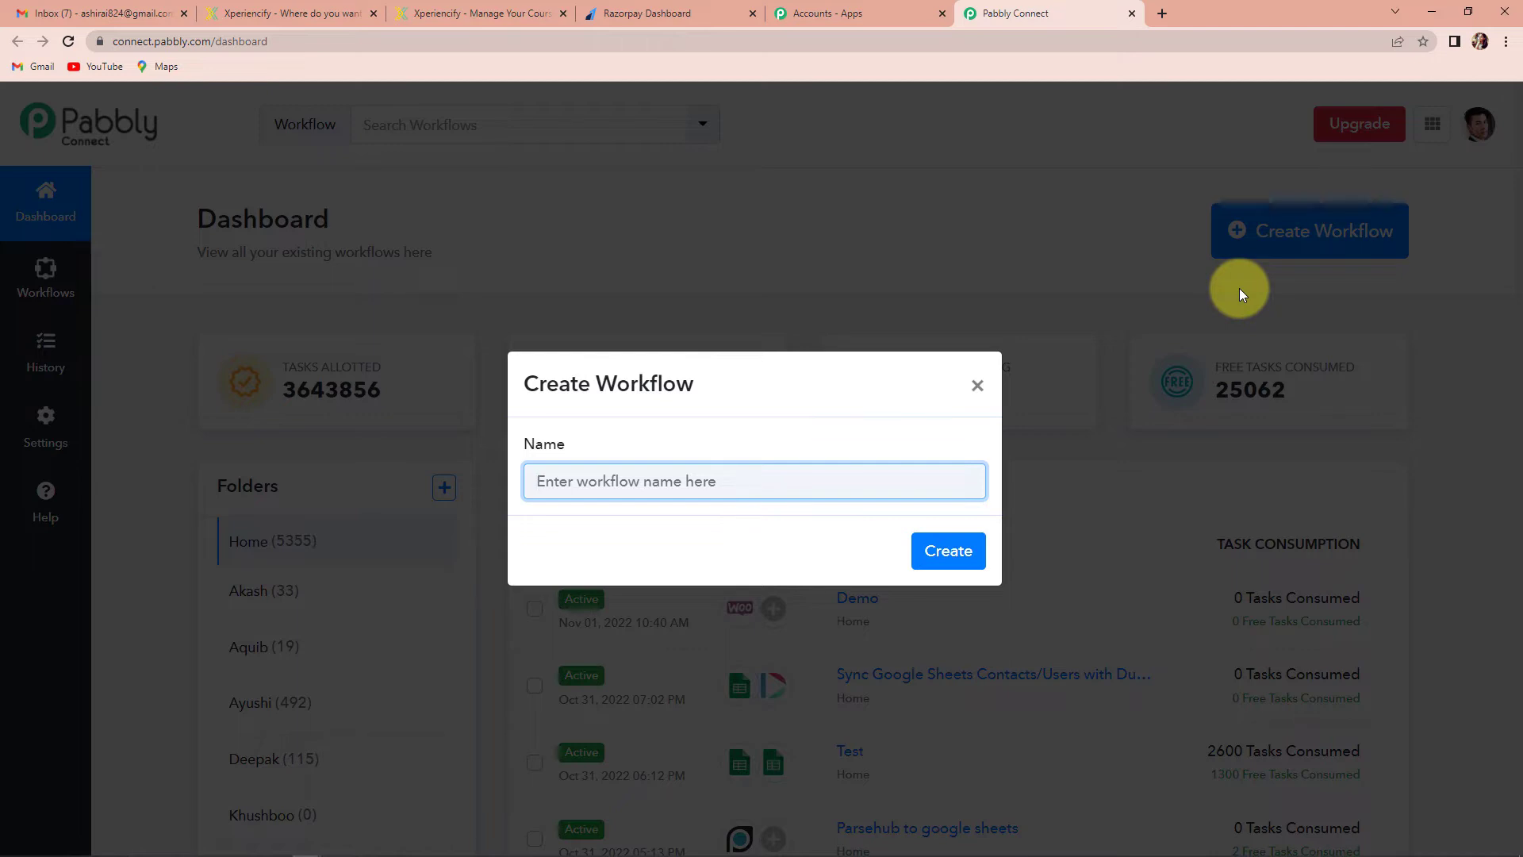
type("Add Student to a Course in Xperiencify on Razorpay Payment")
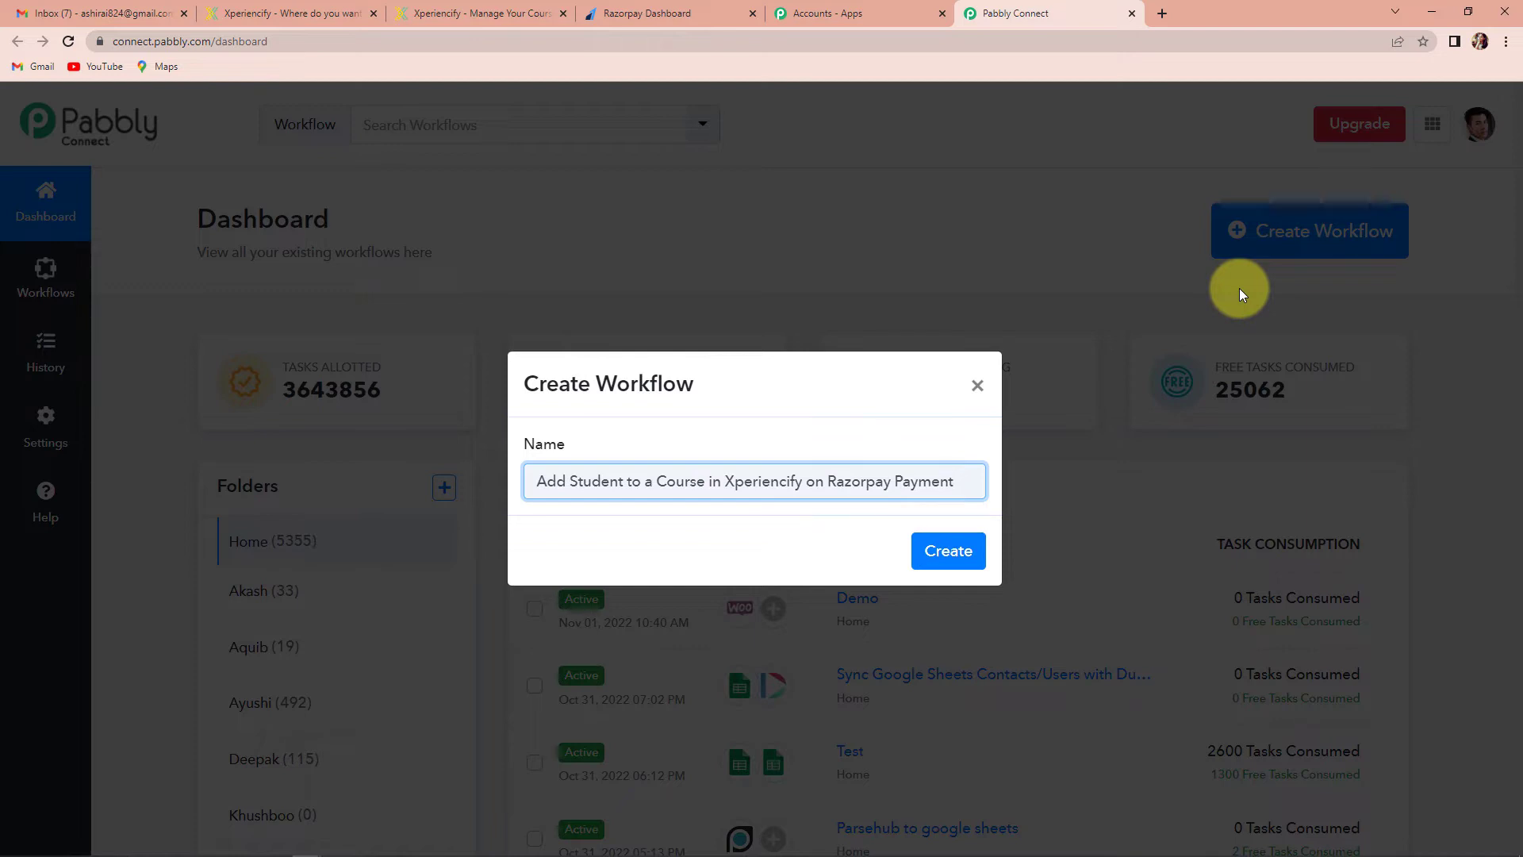
left_click(949, 551)
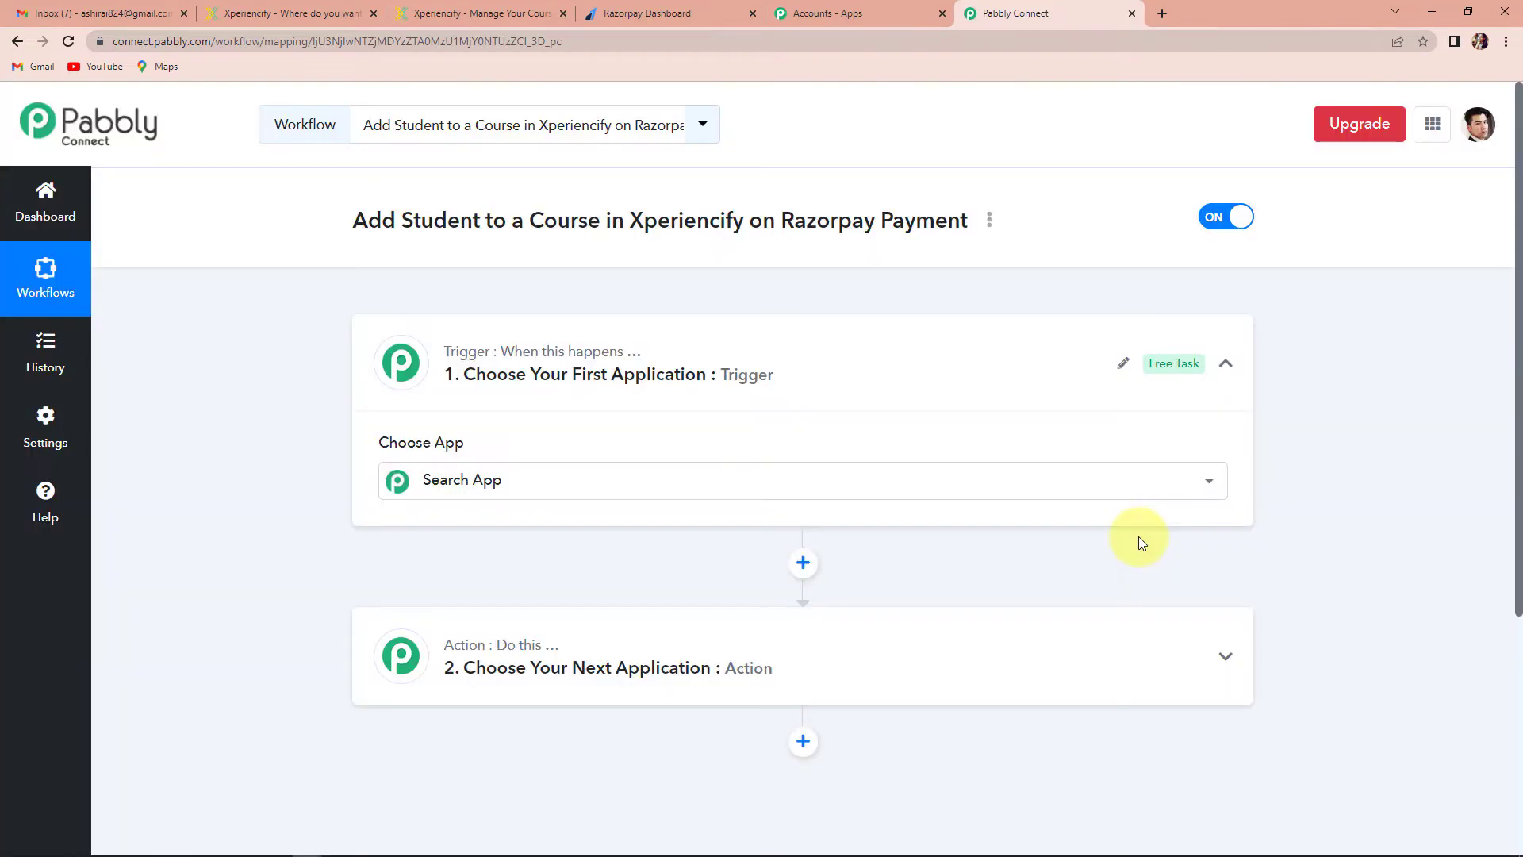
Set the workflow trigger to Razorpay with the Payment Captured event
scroll(773, 399, "down", 3)
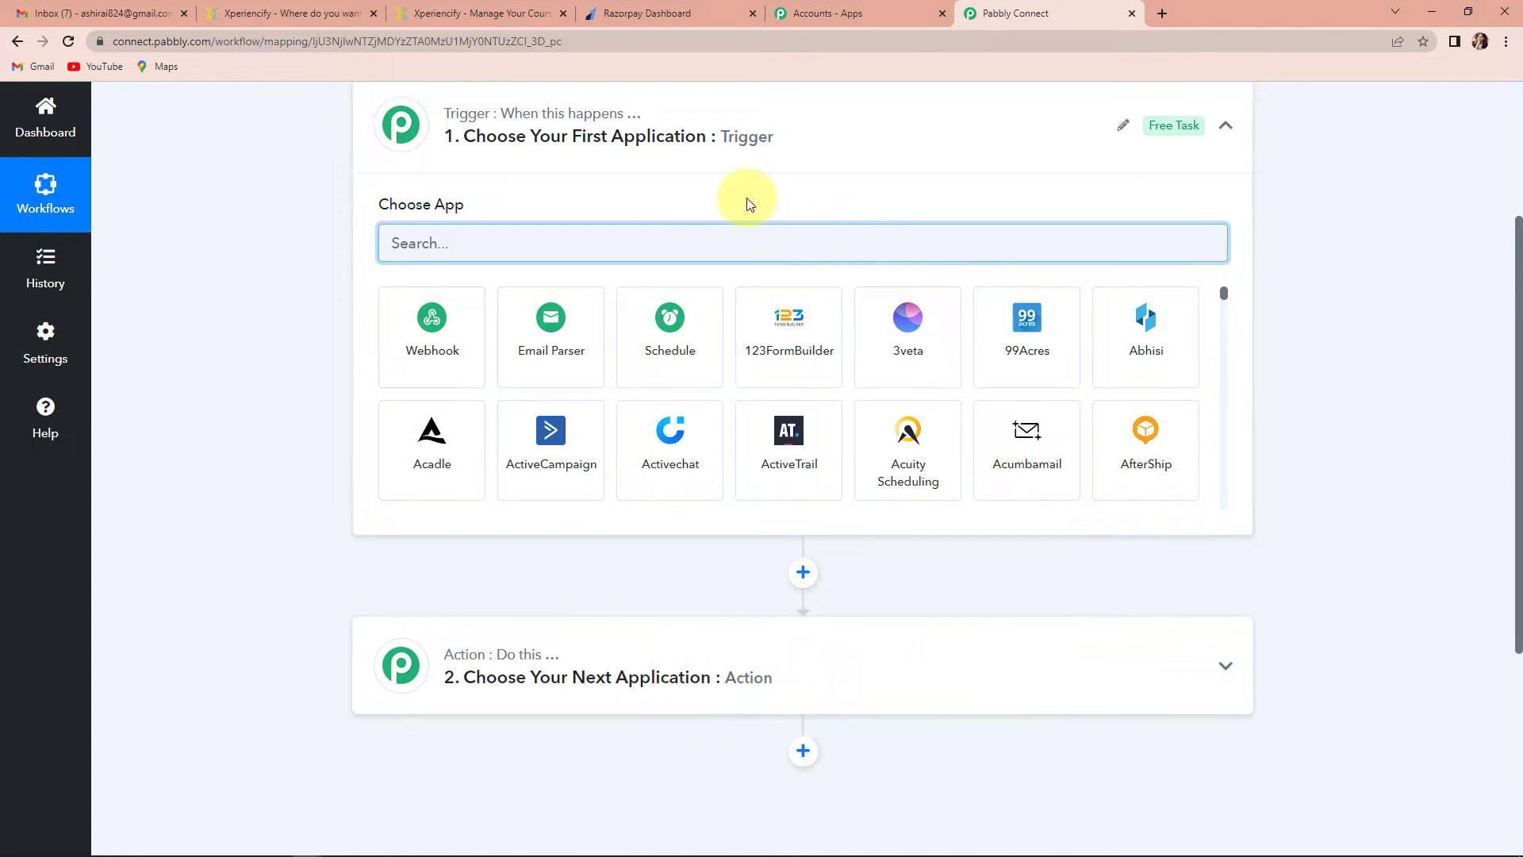
scroll(552, 409, "up", 2)
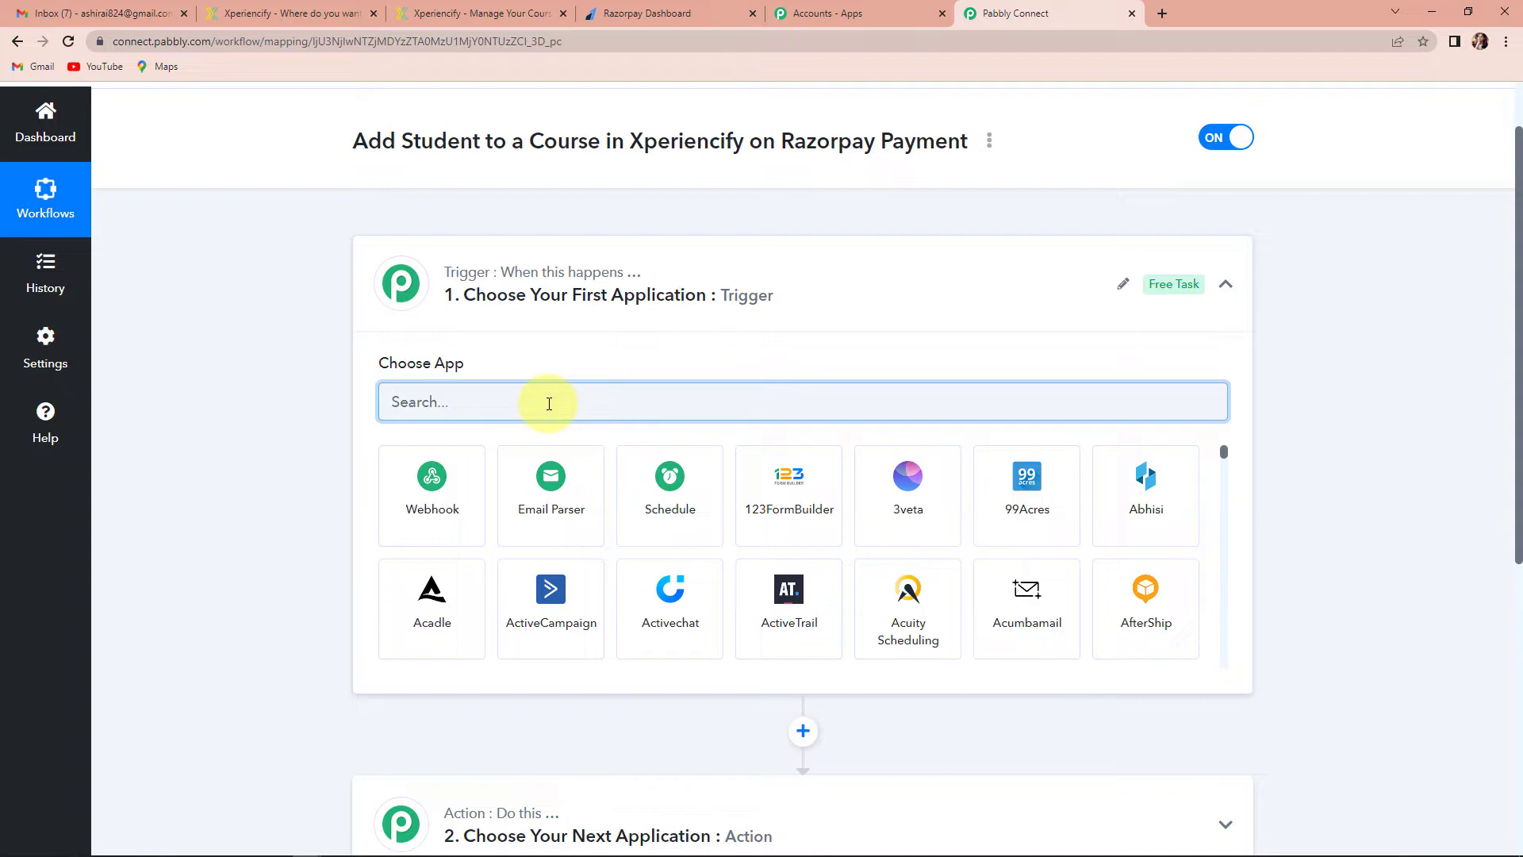
type("razor")
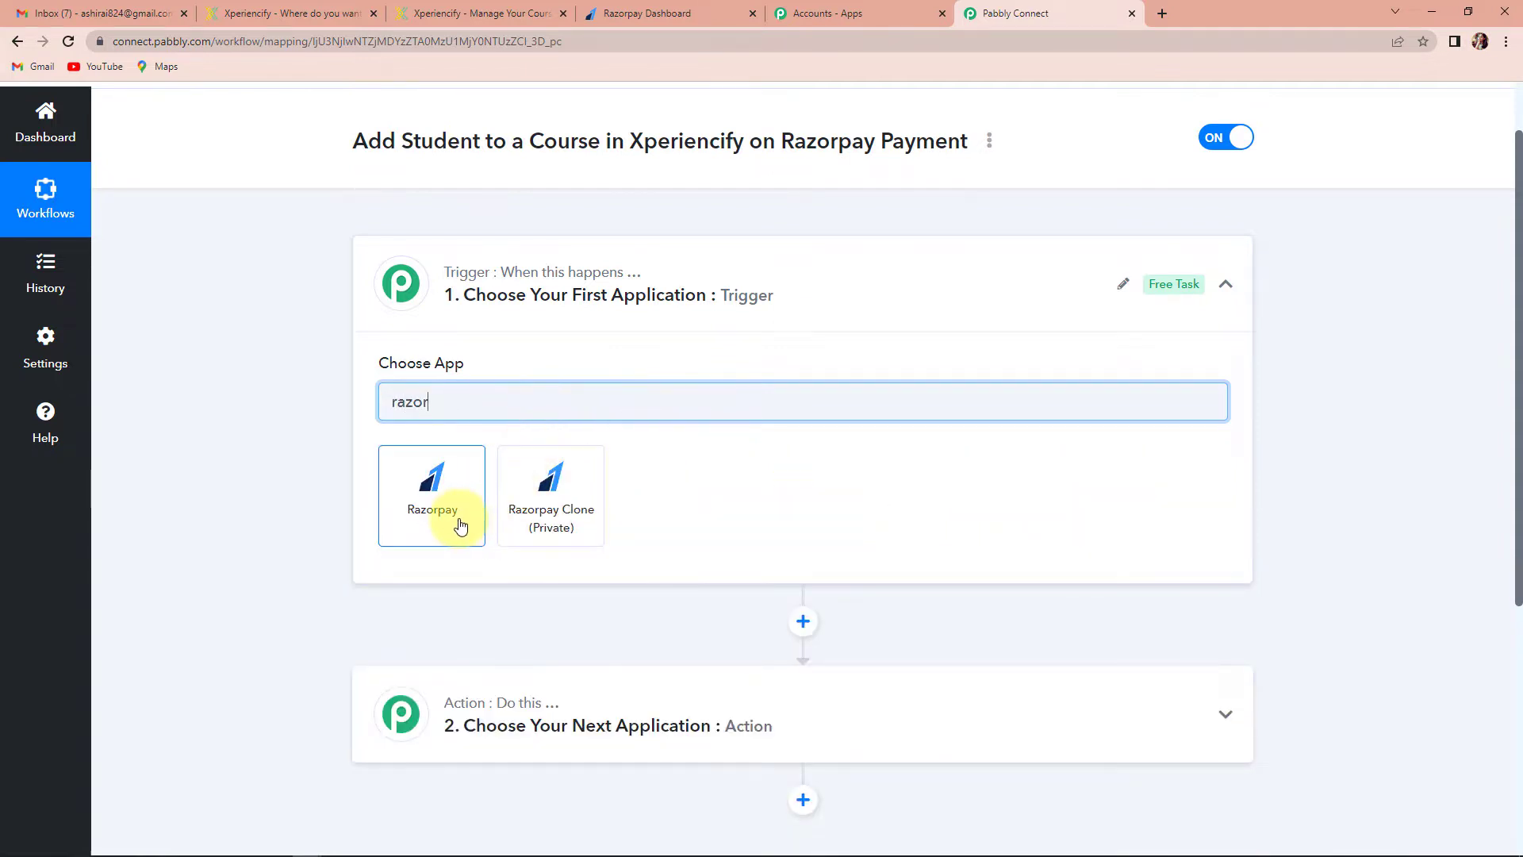
left_click(460, 525)
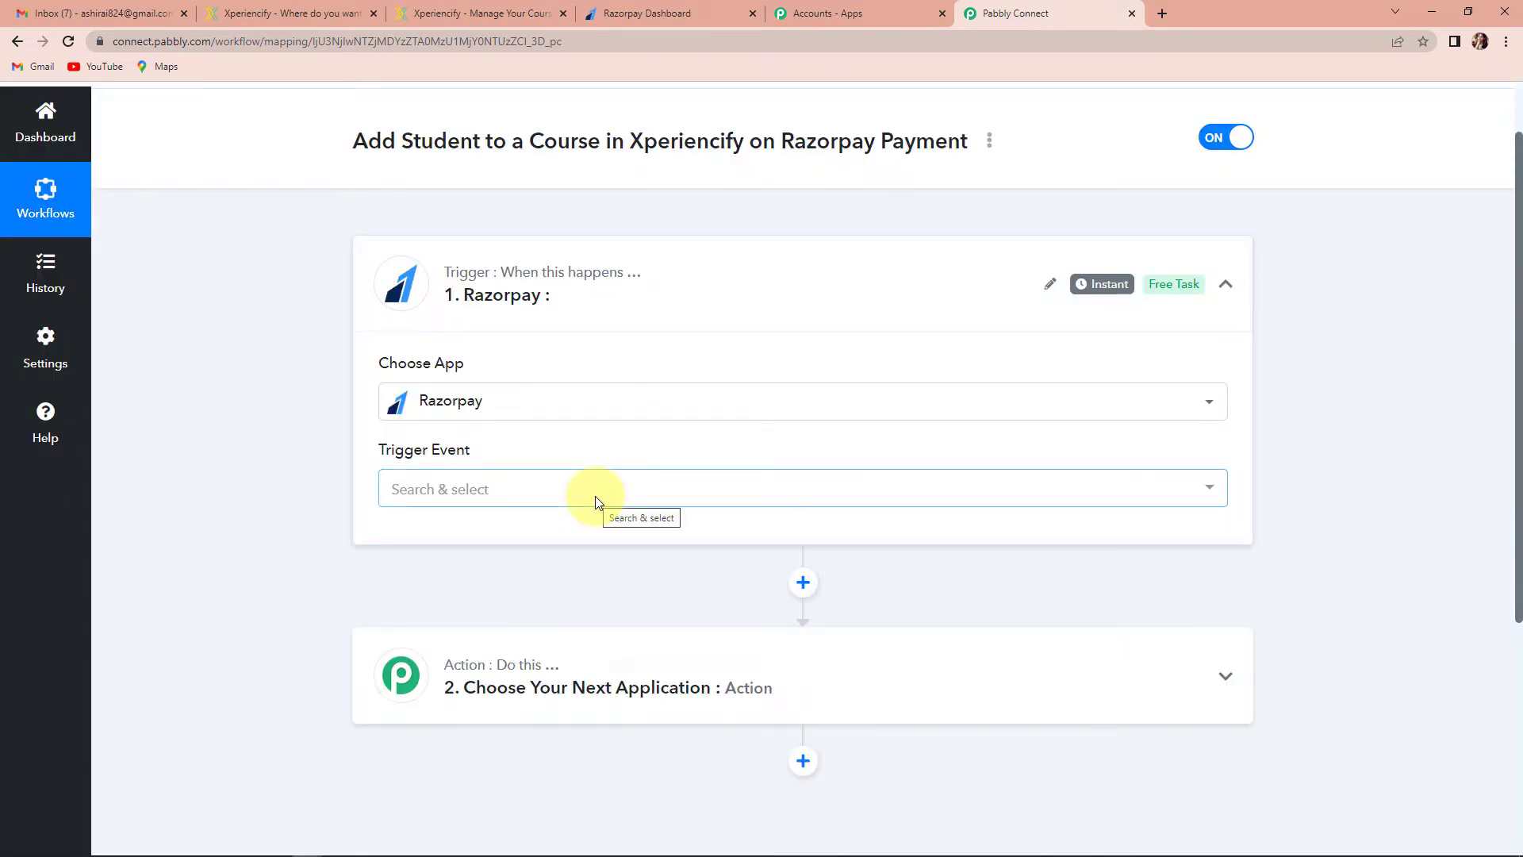
left_click(441, 495)
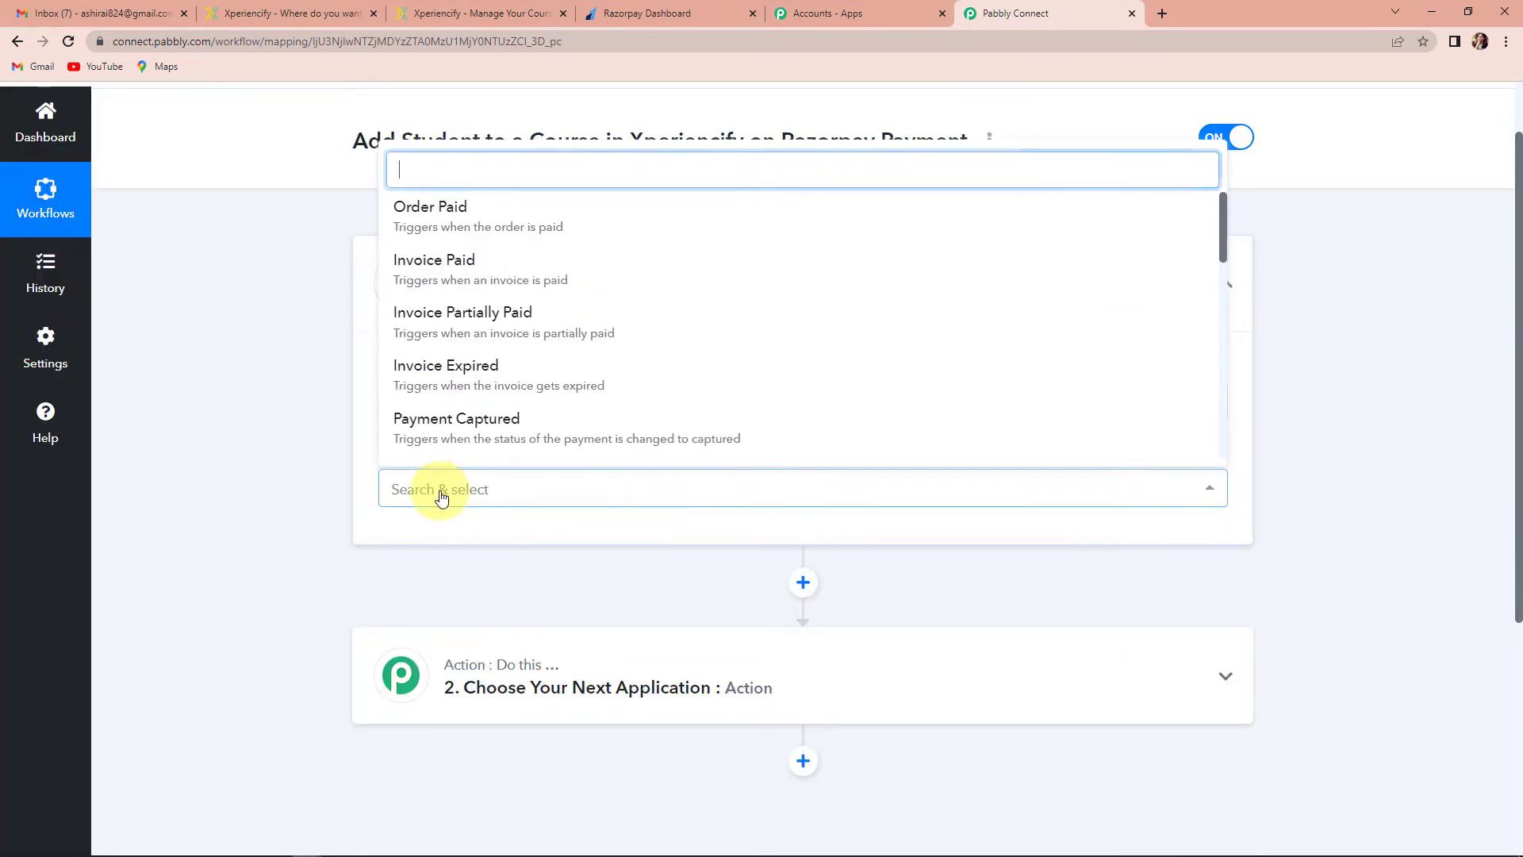
left_click(429, 430)
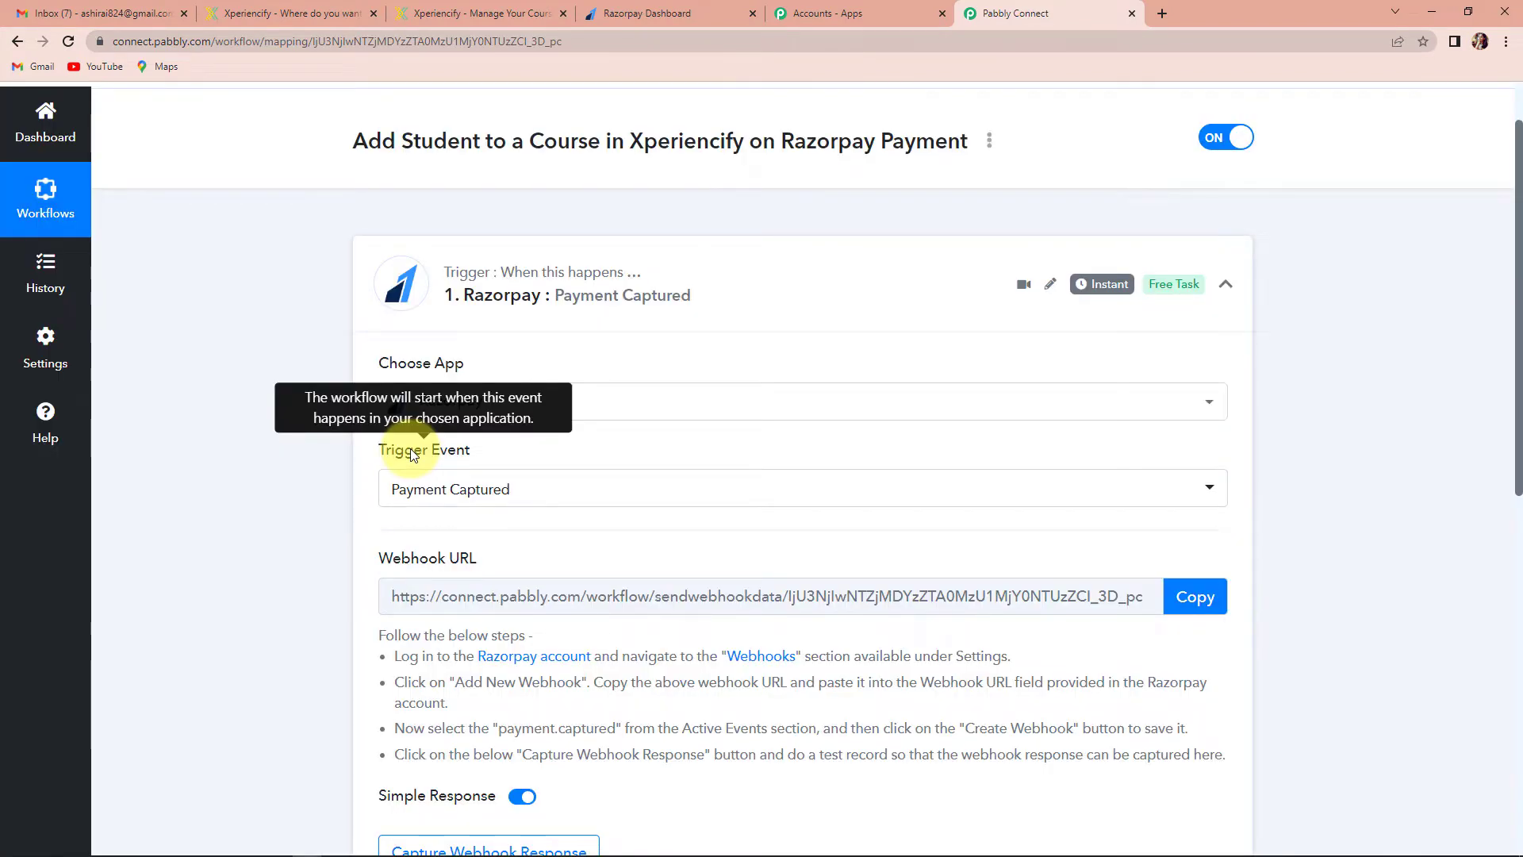
Copy the Razorpay trigger's webhook URL and begin capturing the webhook response
scroll(556, 468, "down", 2)
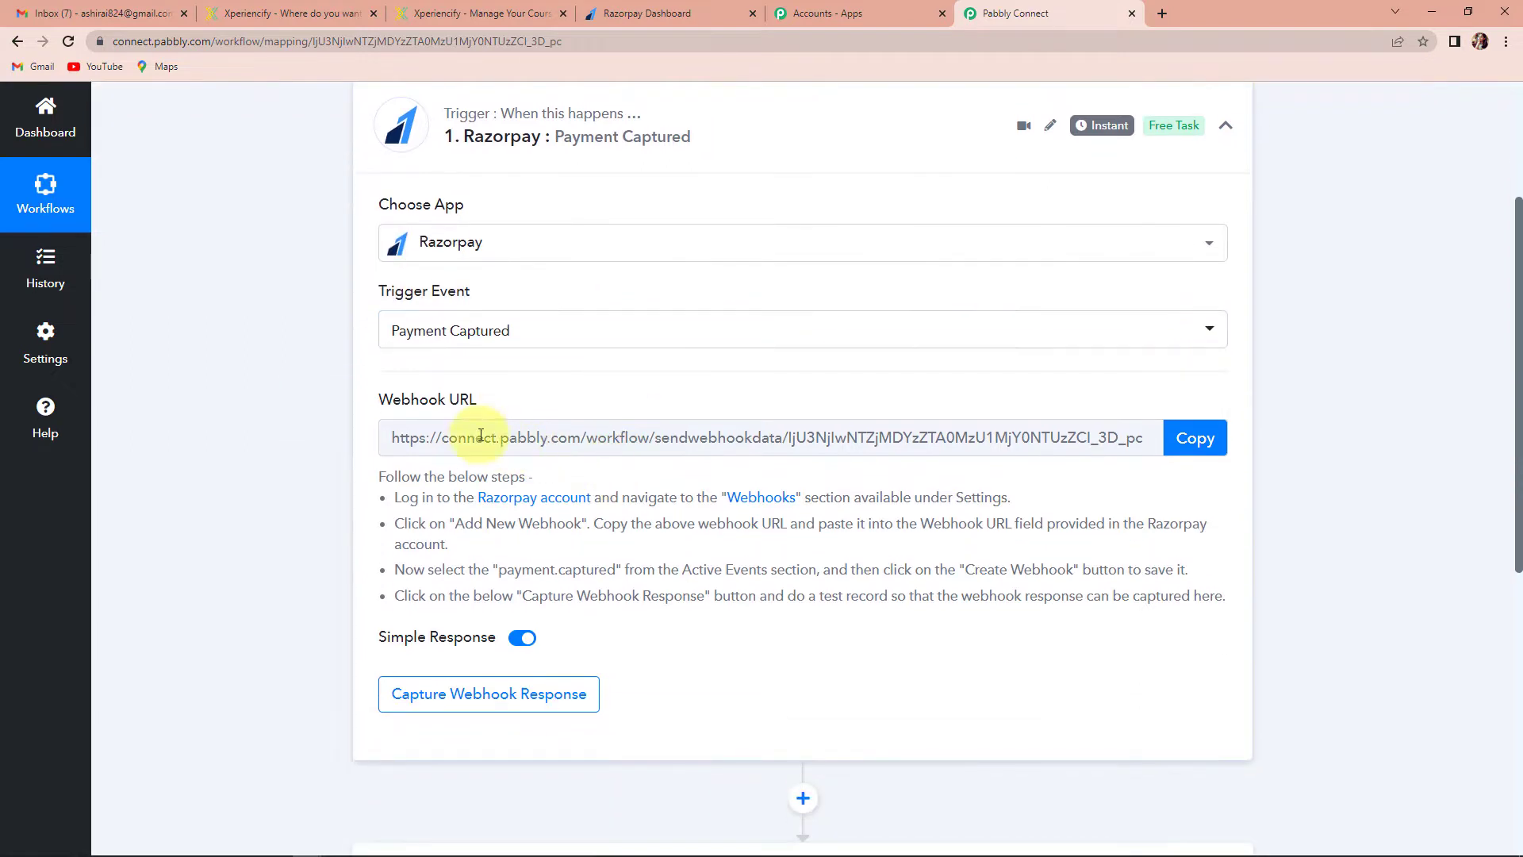
mouse_move(398, 402)
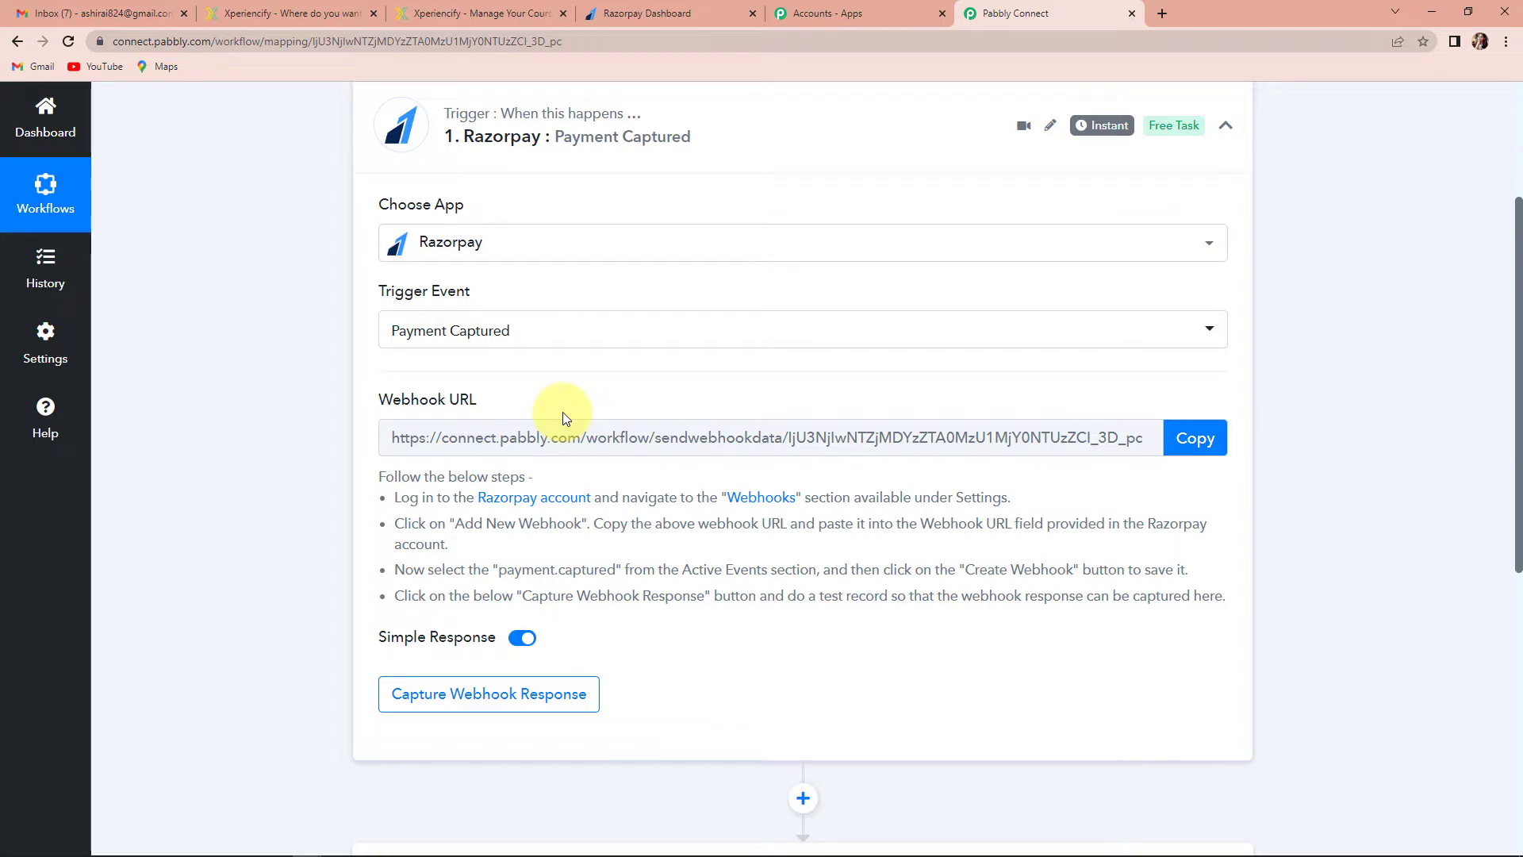
left_click(1187, 452)
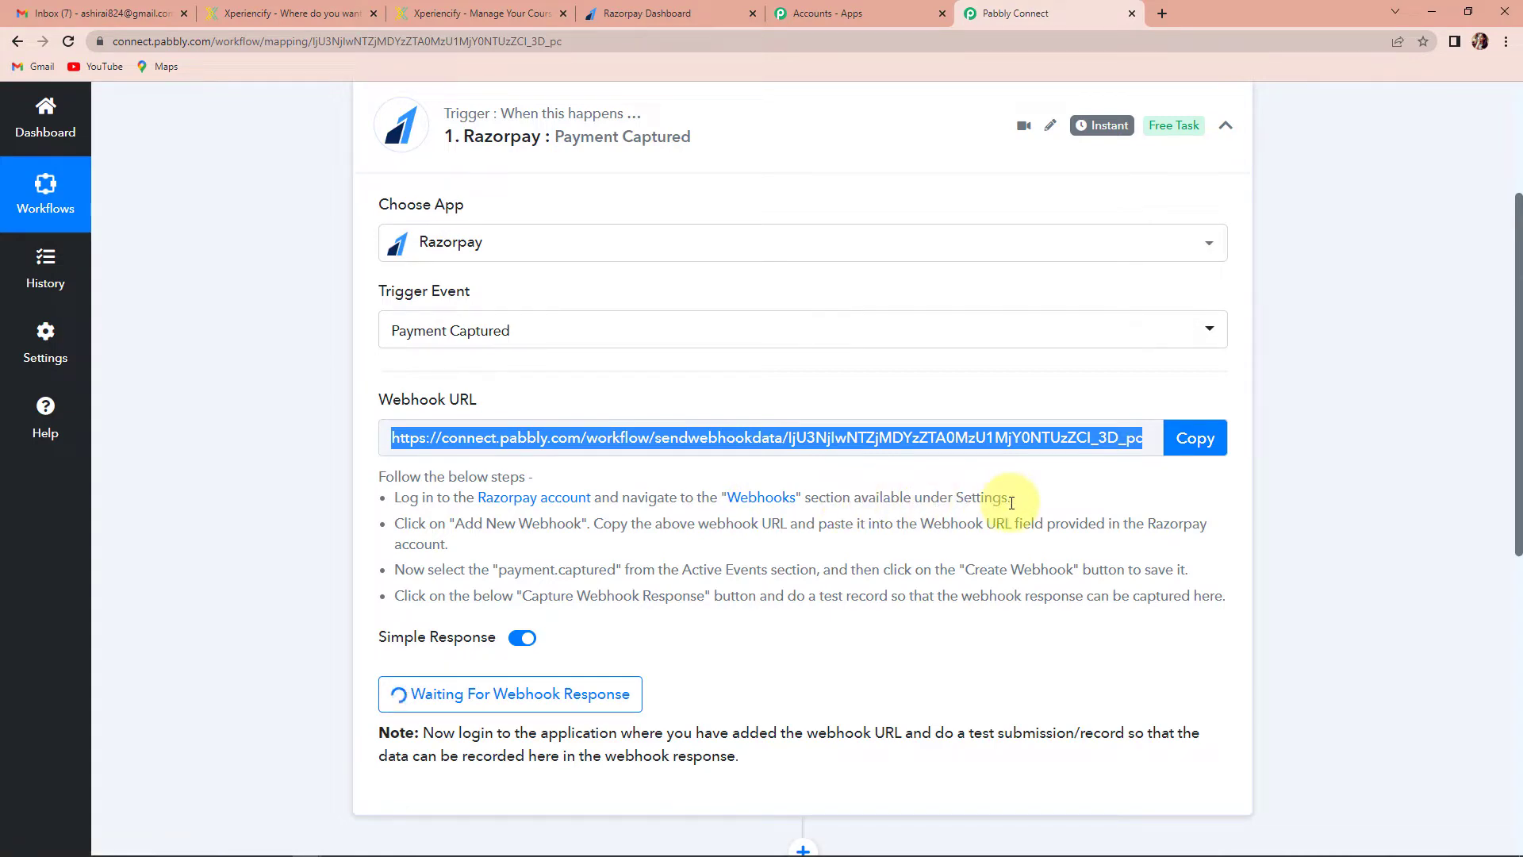
In Razorpay Settings > Webhooks, create a webhook with the Pabbly URL subscribed to payment.captured
left_click(682, 13)
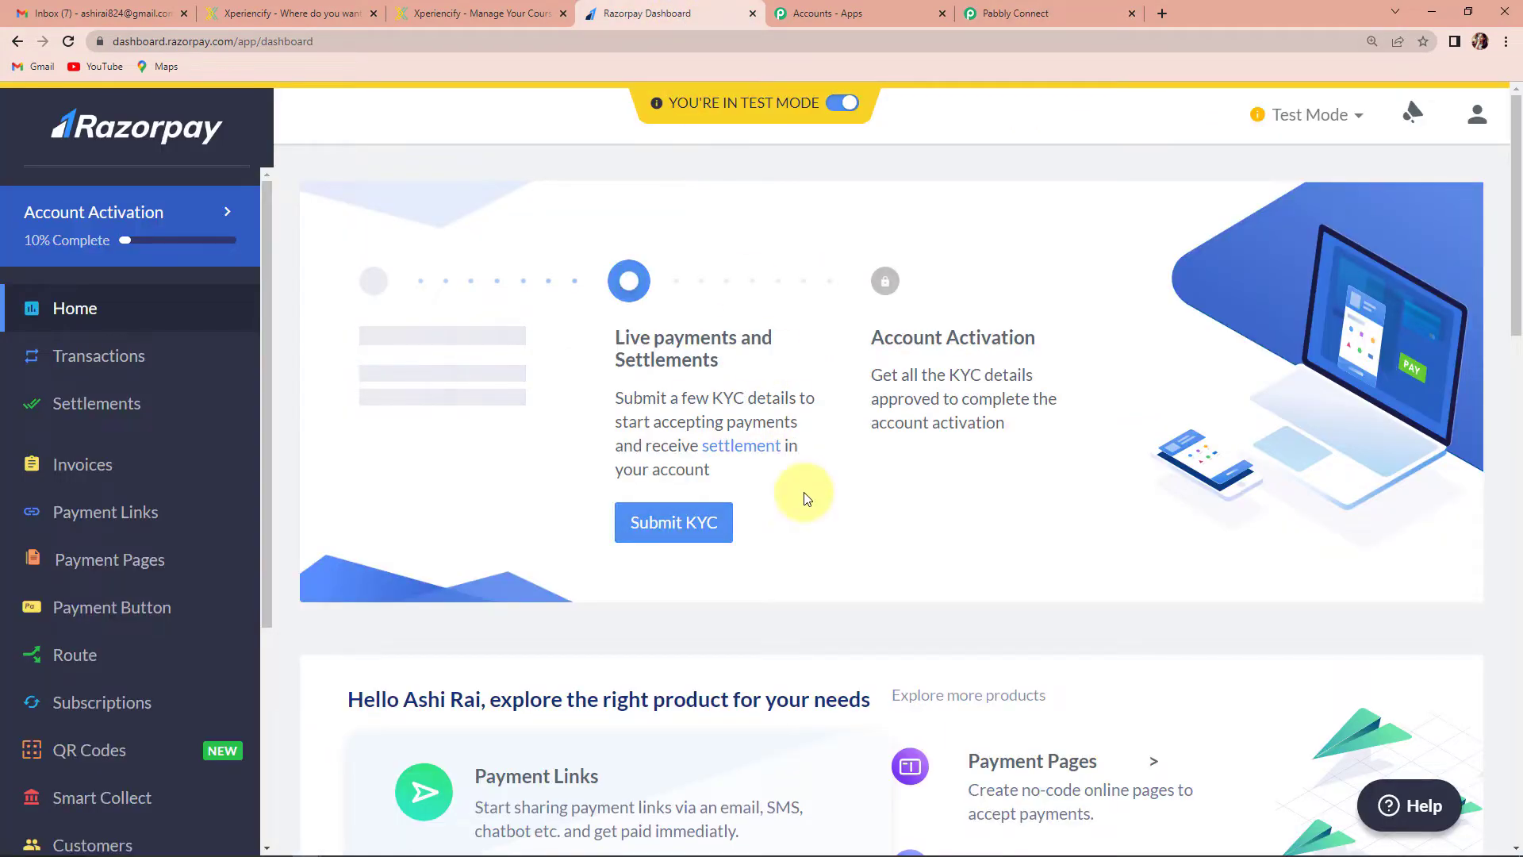
scroll(96, 476, "down", 4)
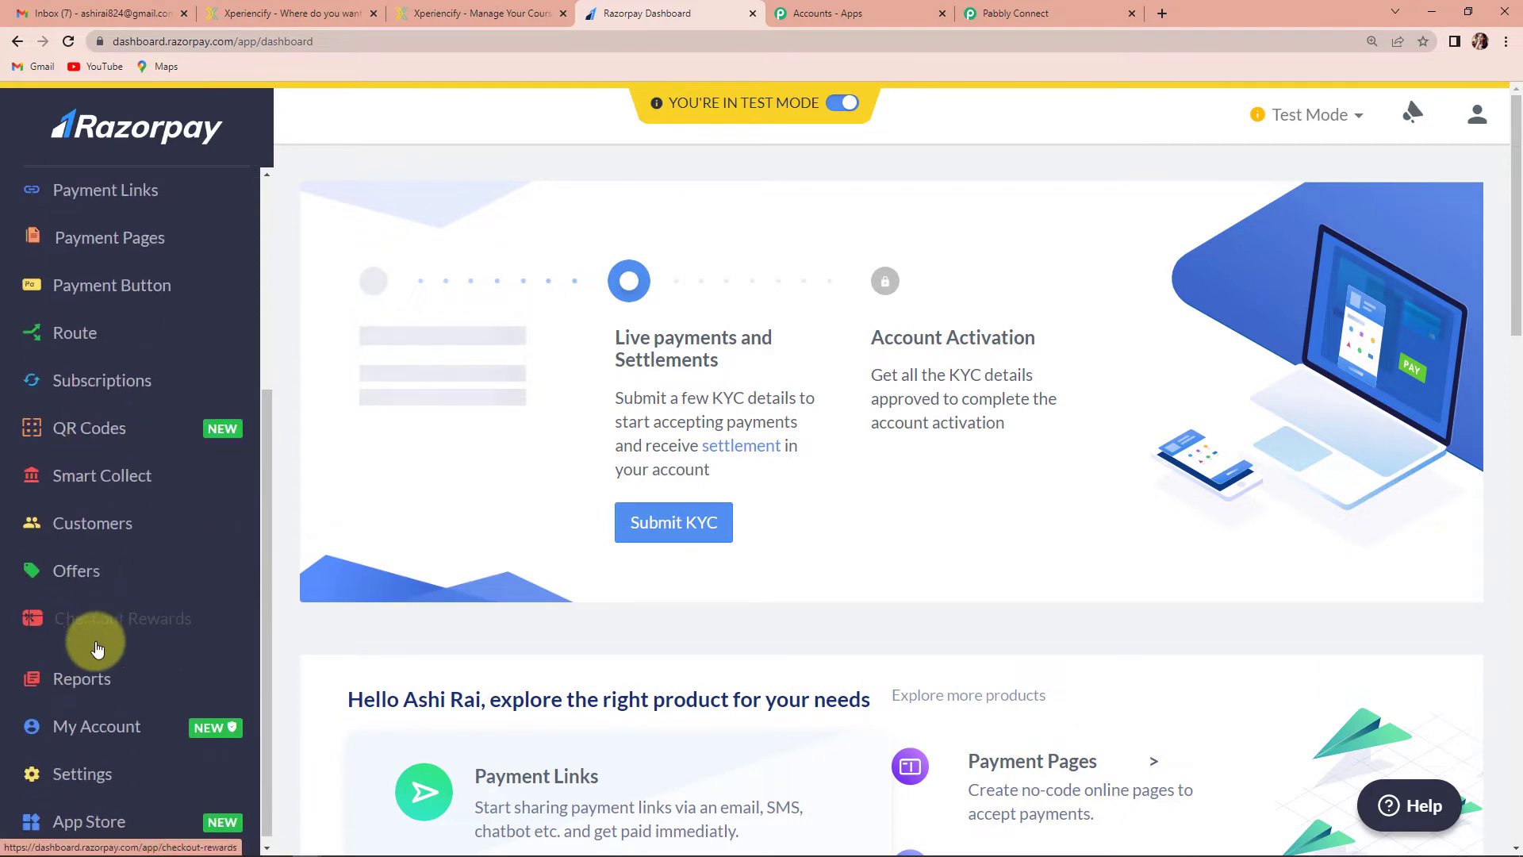
left_click(101, 776)
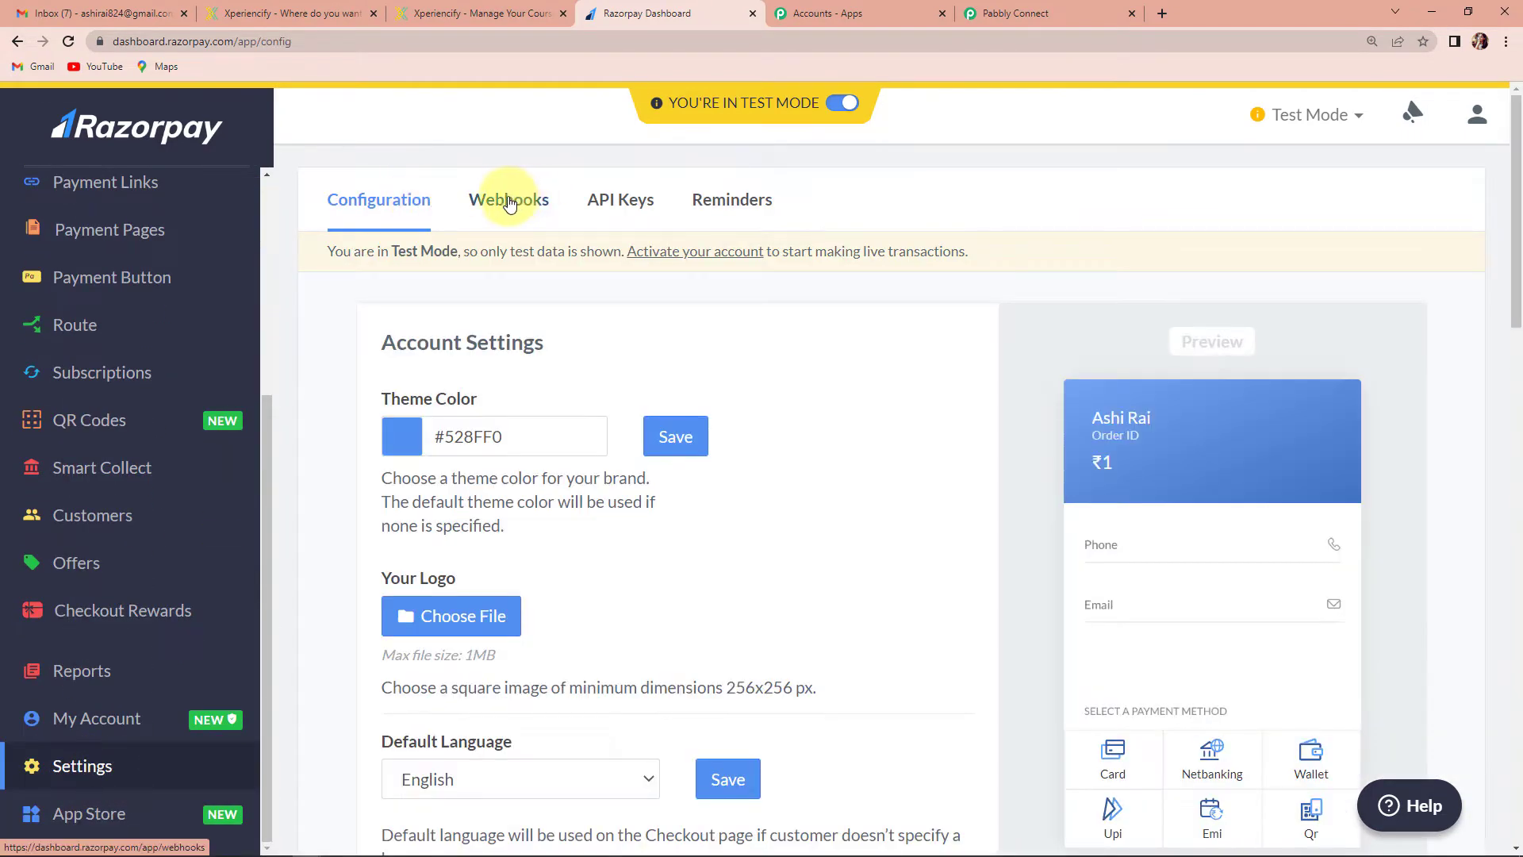
left_click(510, 205)
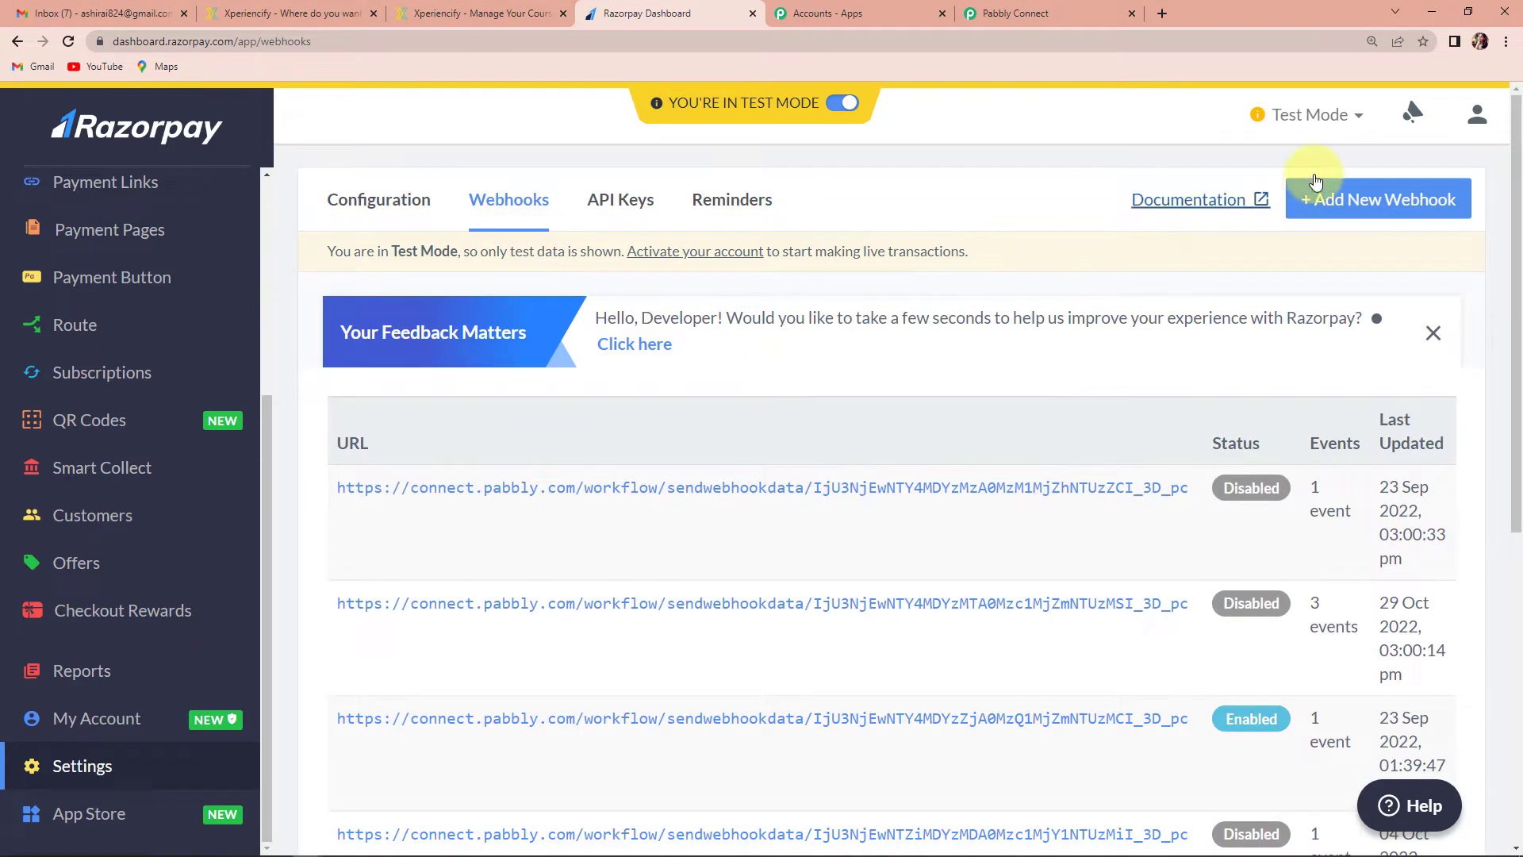
left_click(1375, 204)
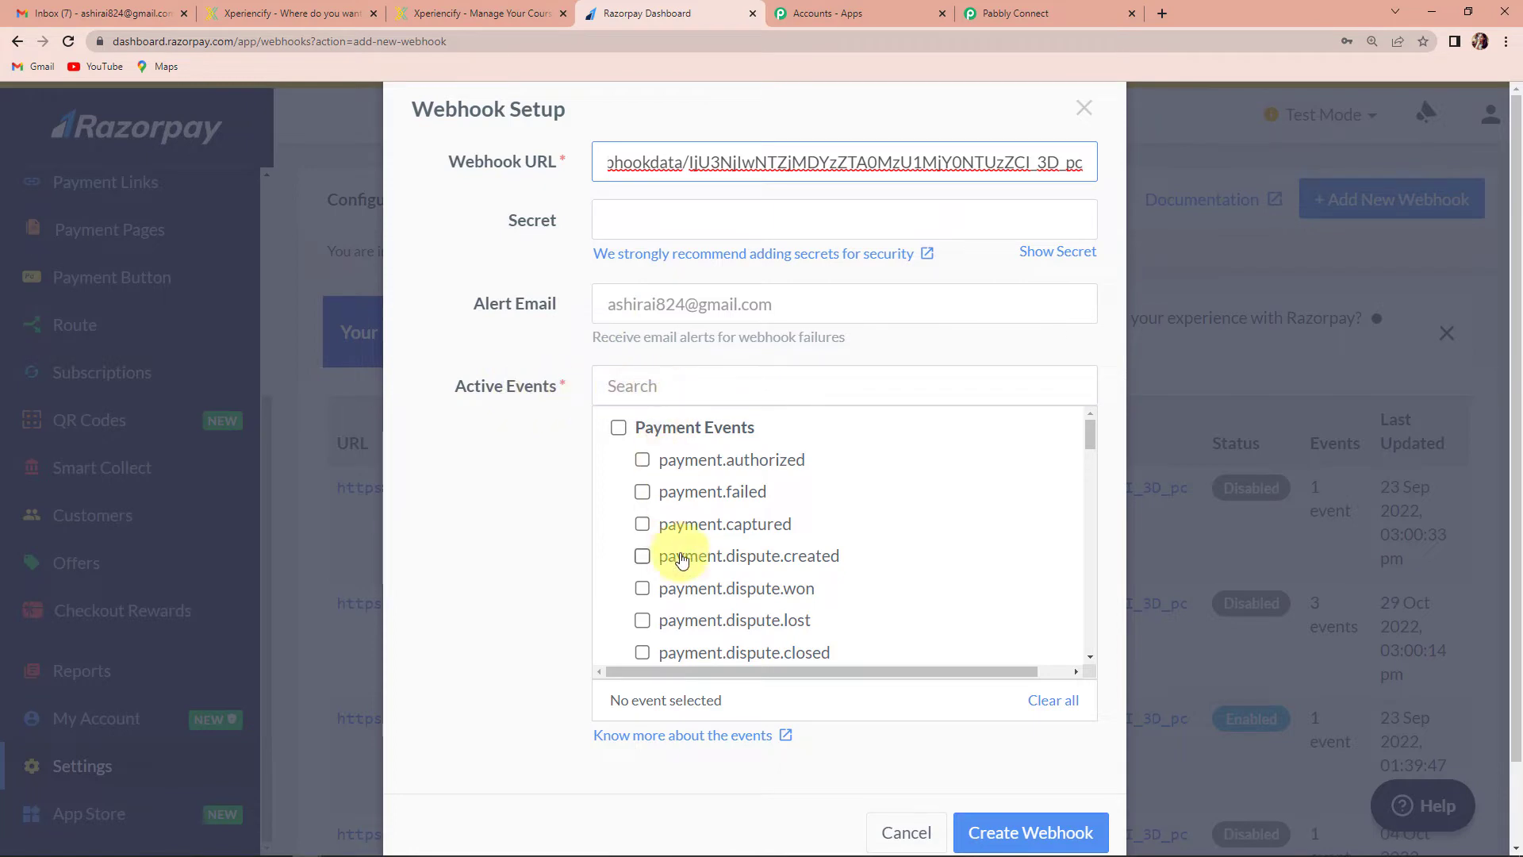
left_click(644, 525)
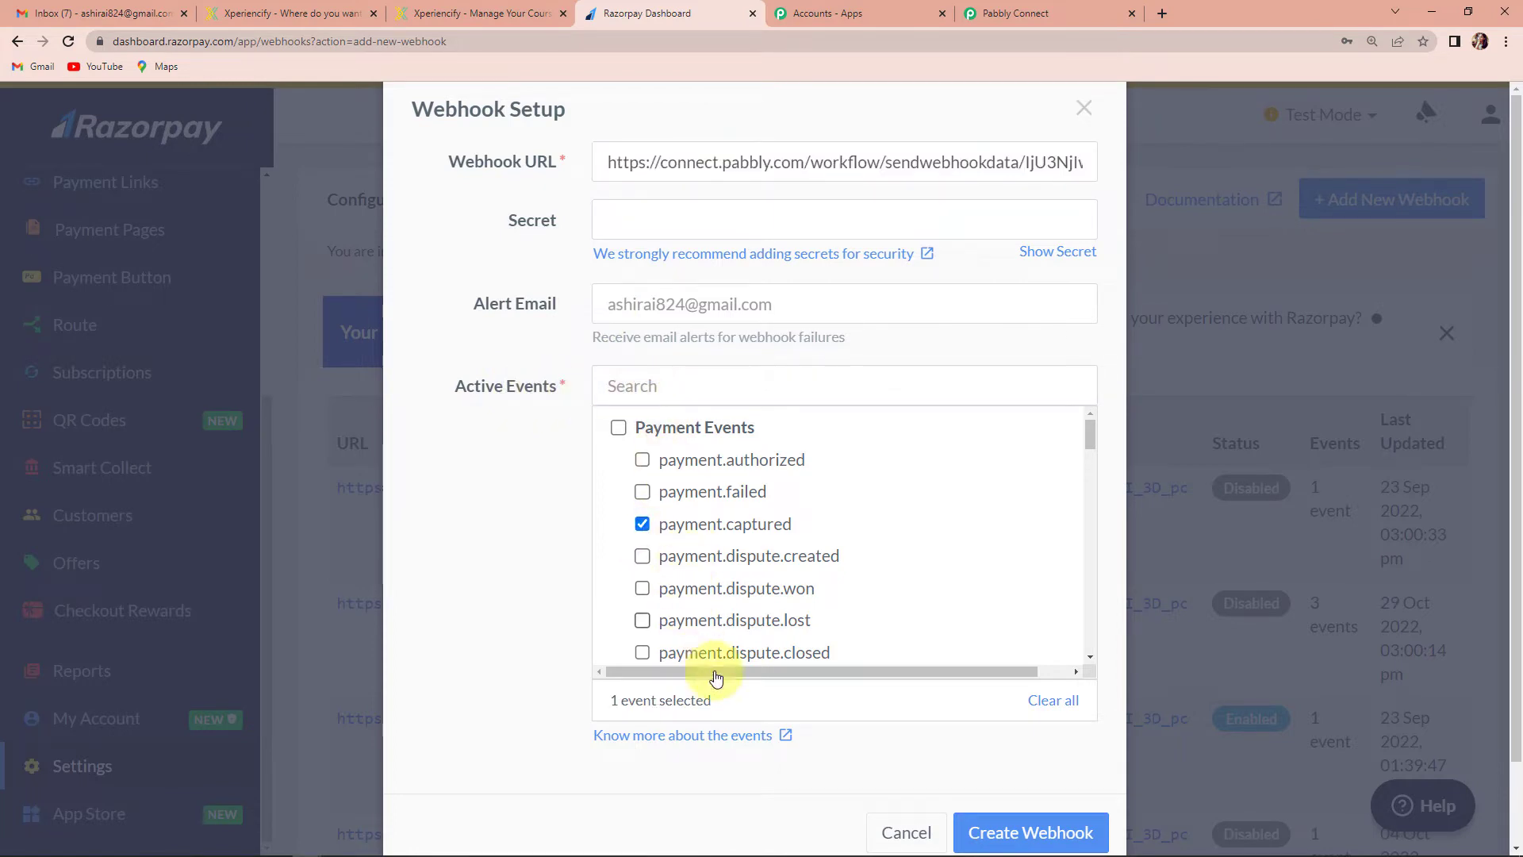
left_click(1039, 838)
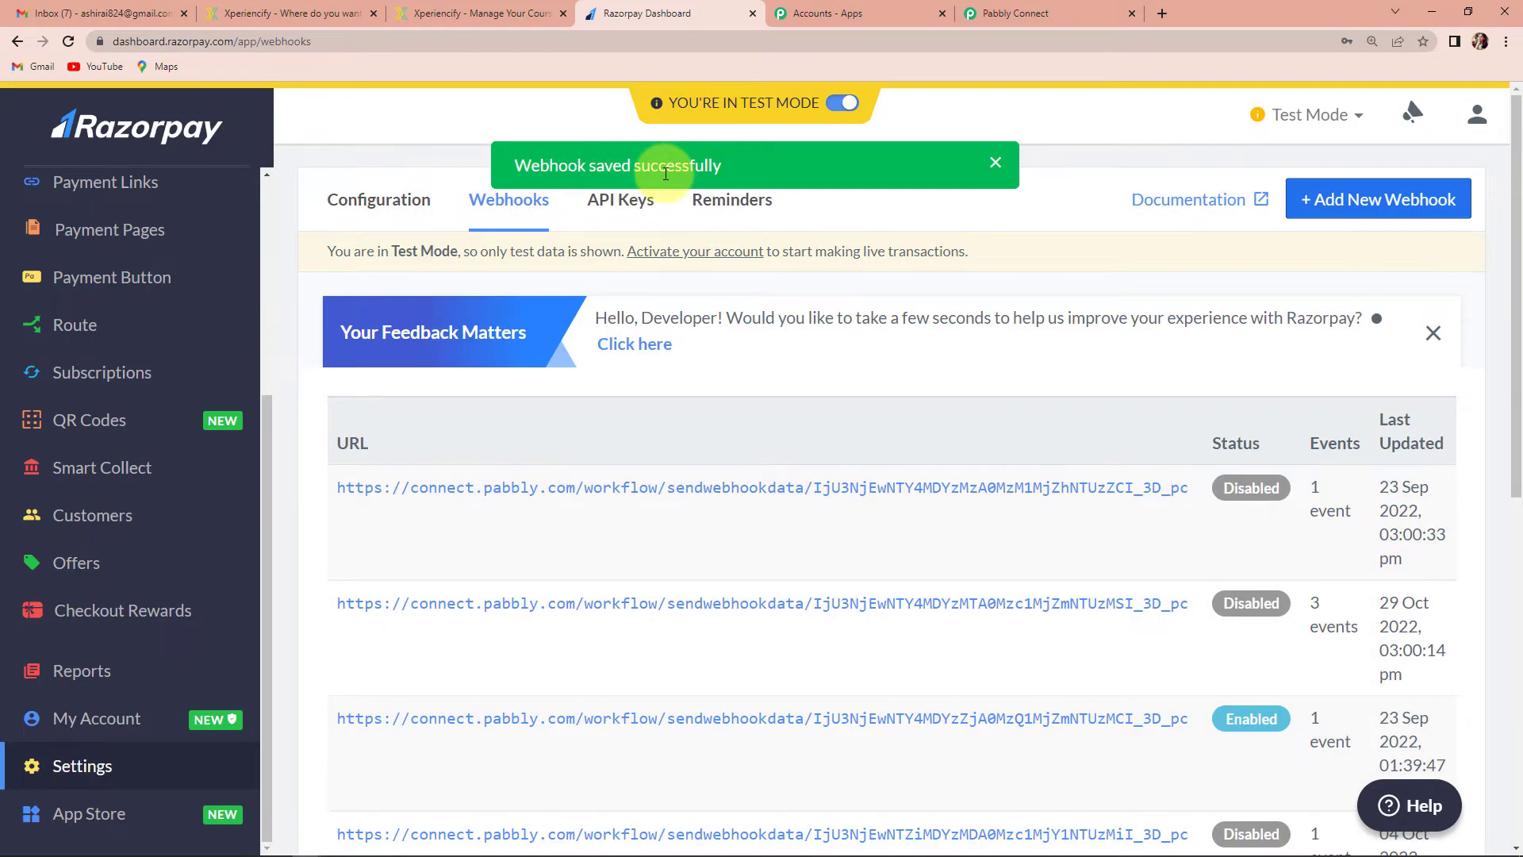
left_click(993, 18)
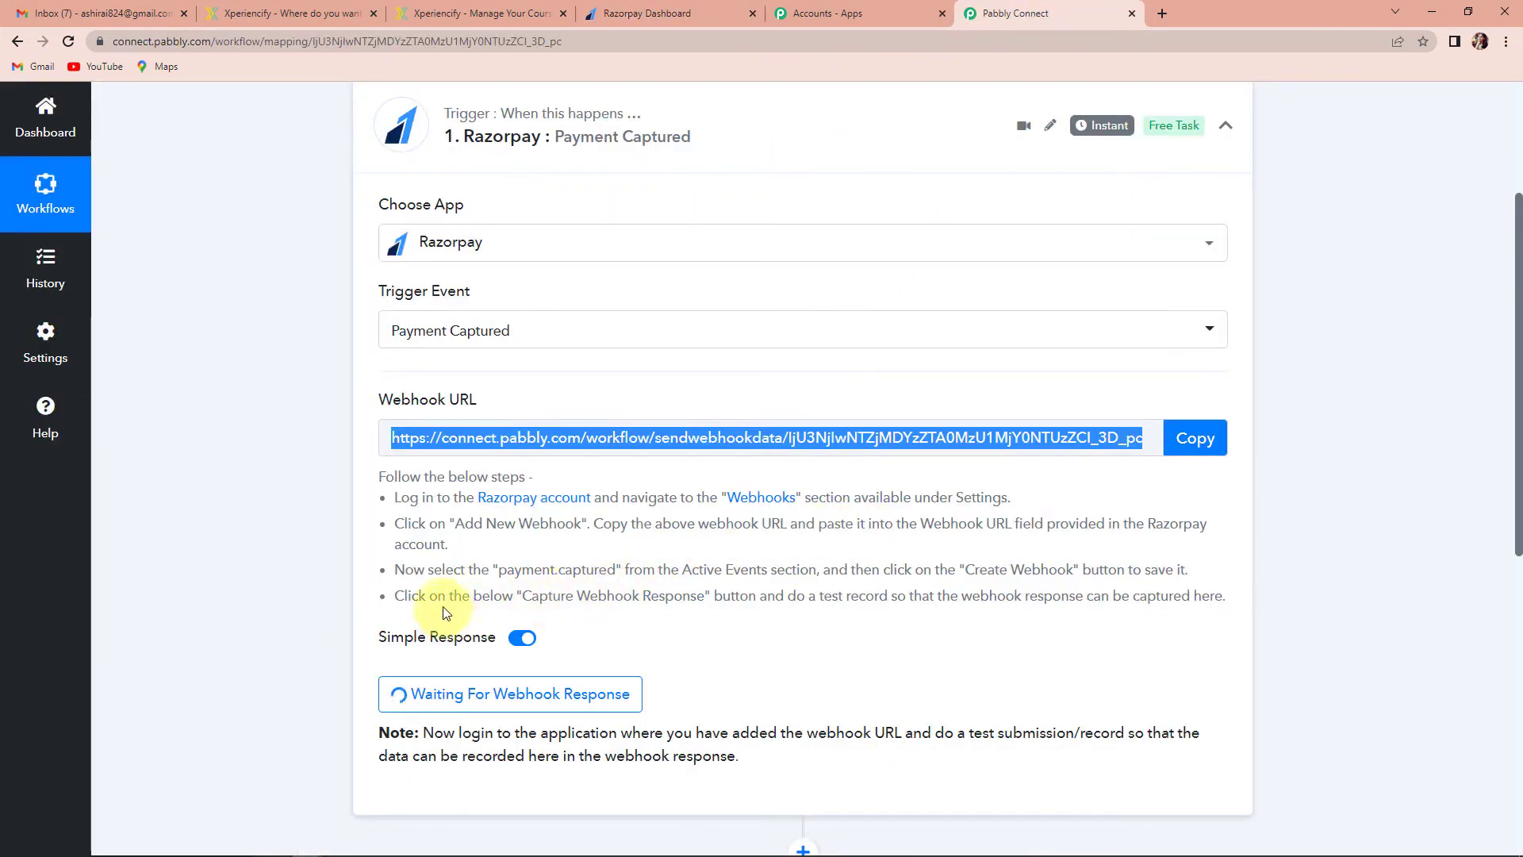
scroll(428, 686, "down", 2)
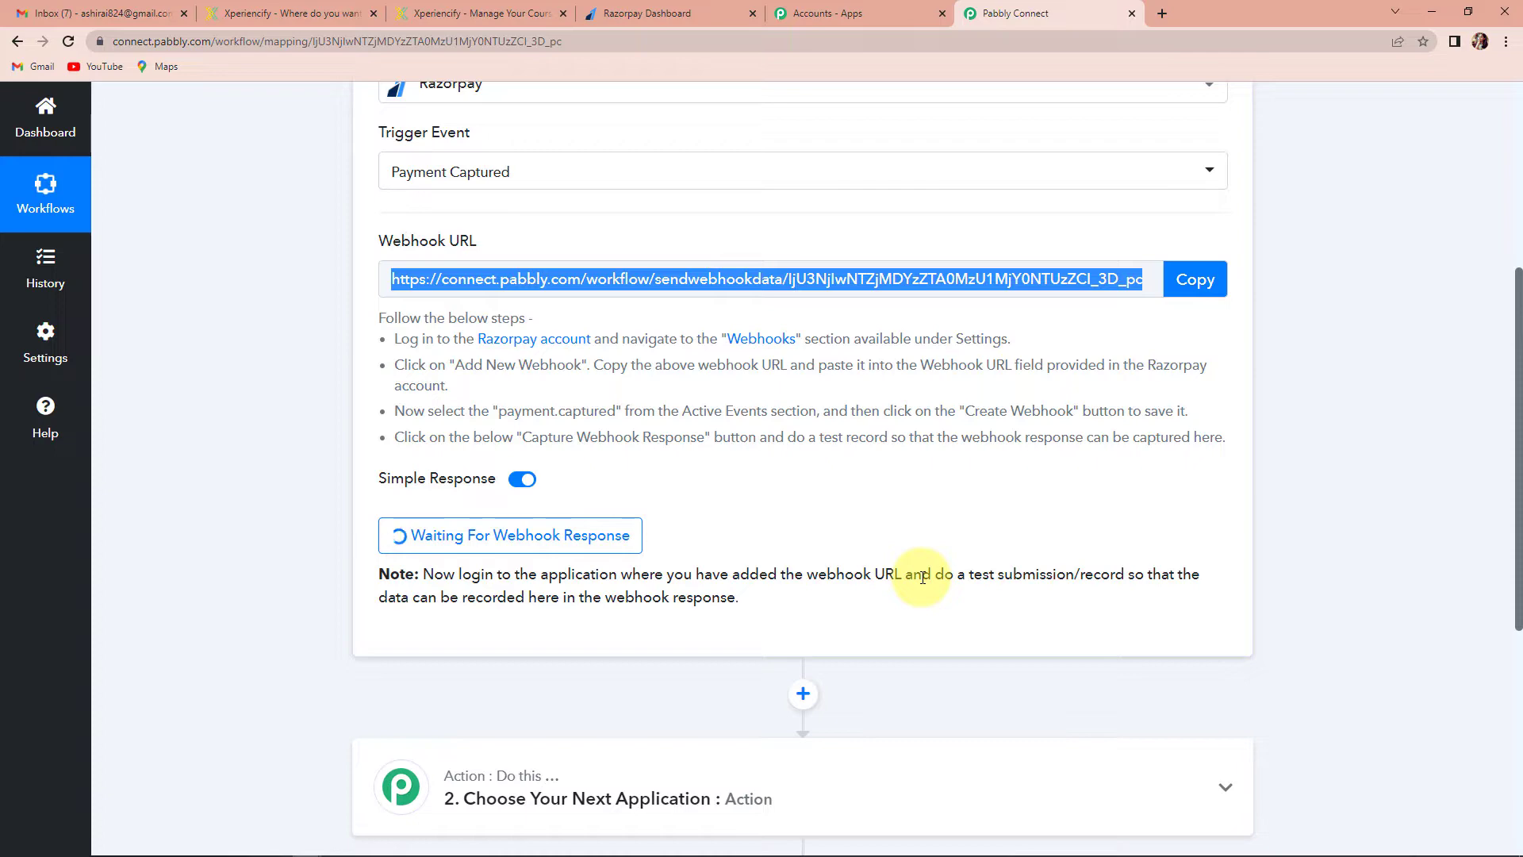
left_click(629, 17)
Copy the PHP course payment page link and load it in a new browser tab
scroll(190, 472, "up", 5)
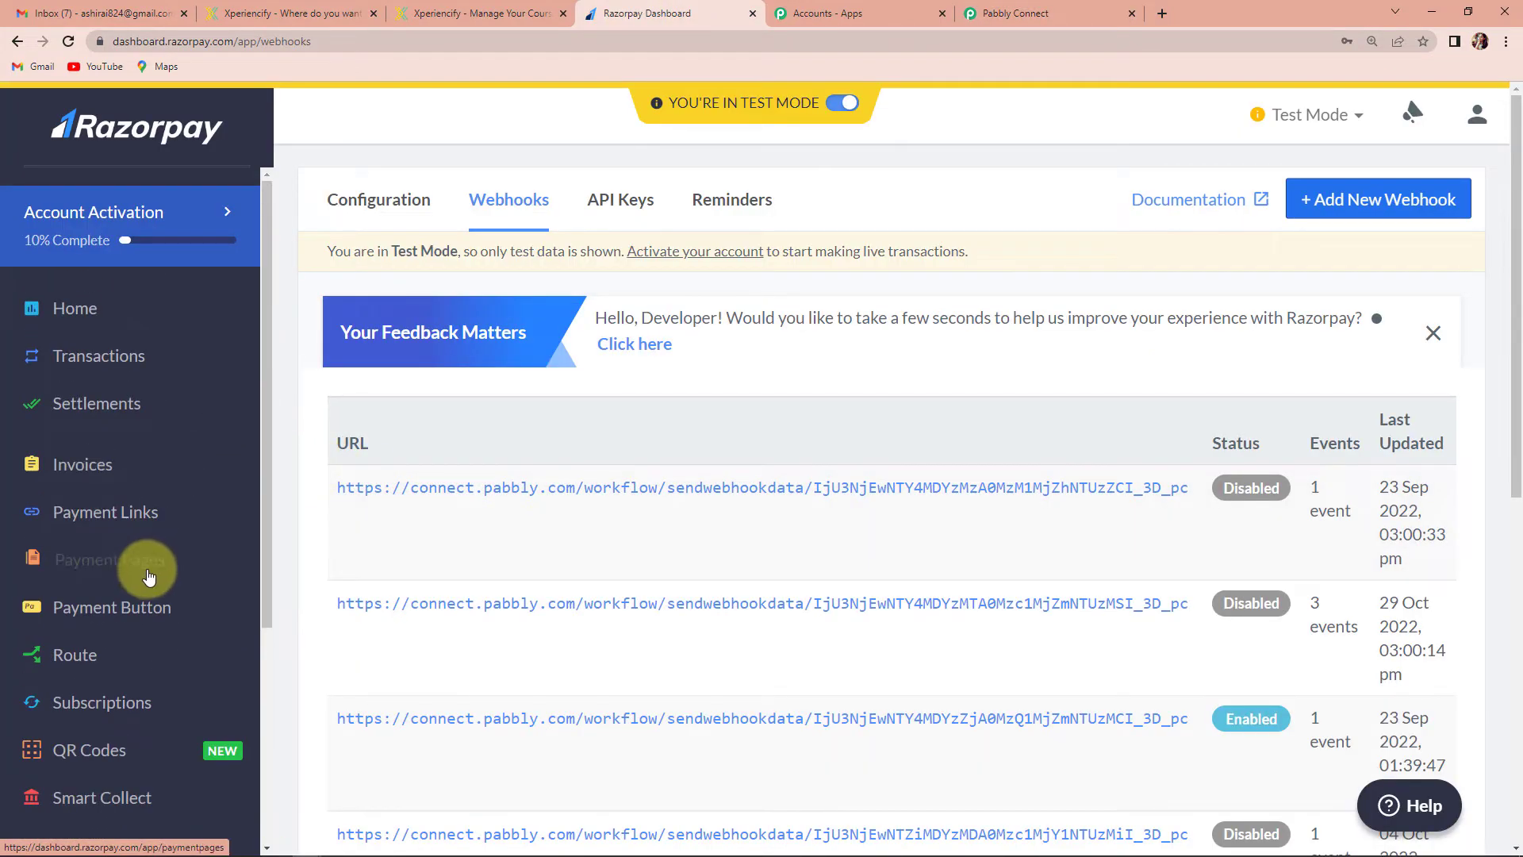
left_click(91, 561)
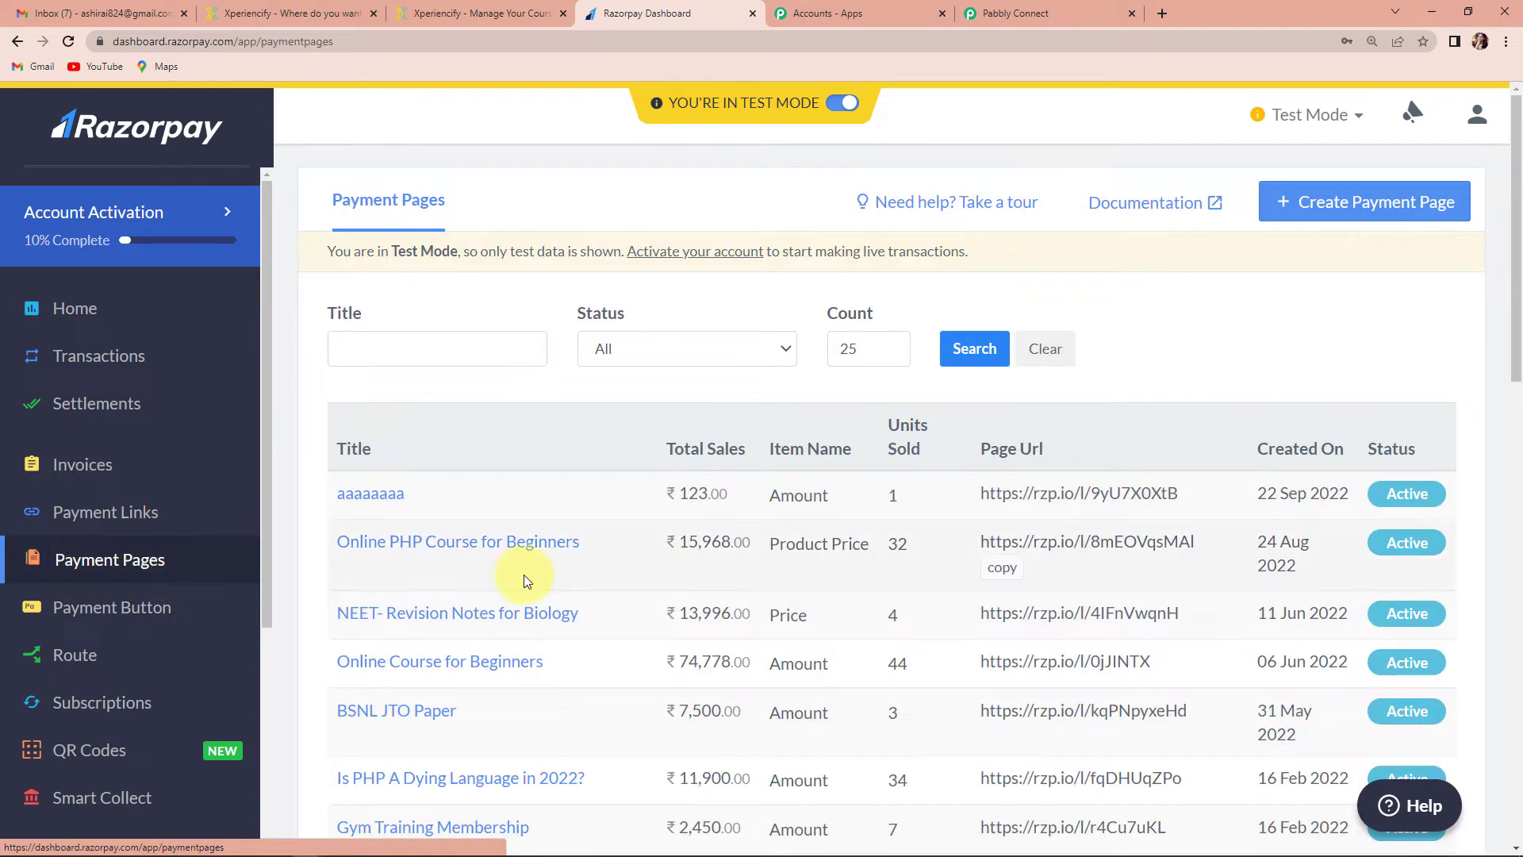
scroll(492, 535, "down", 1)
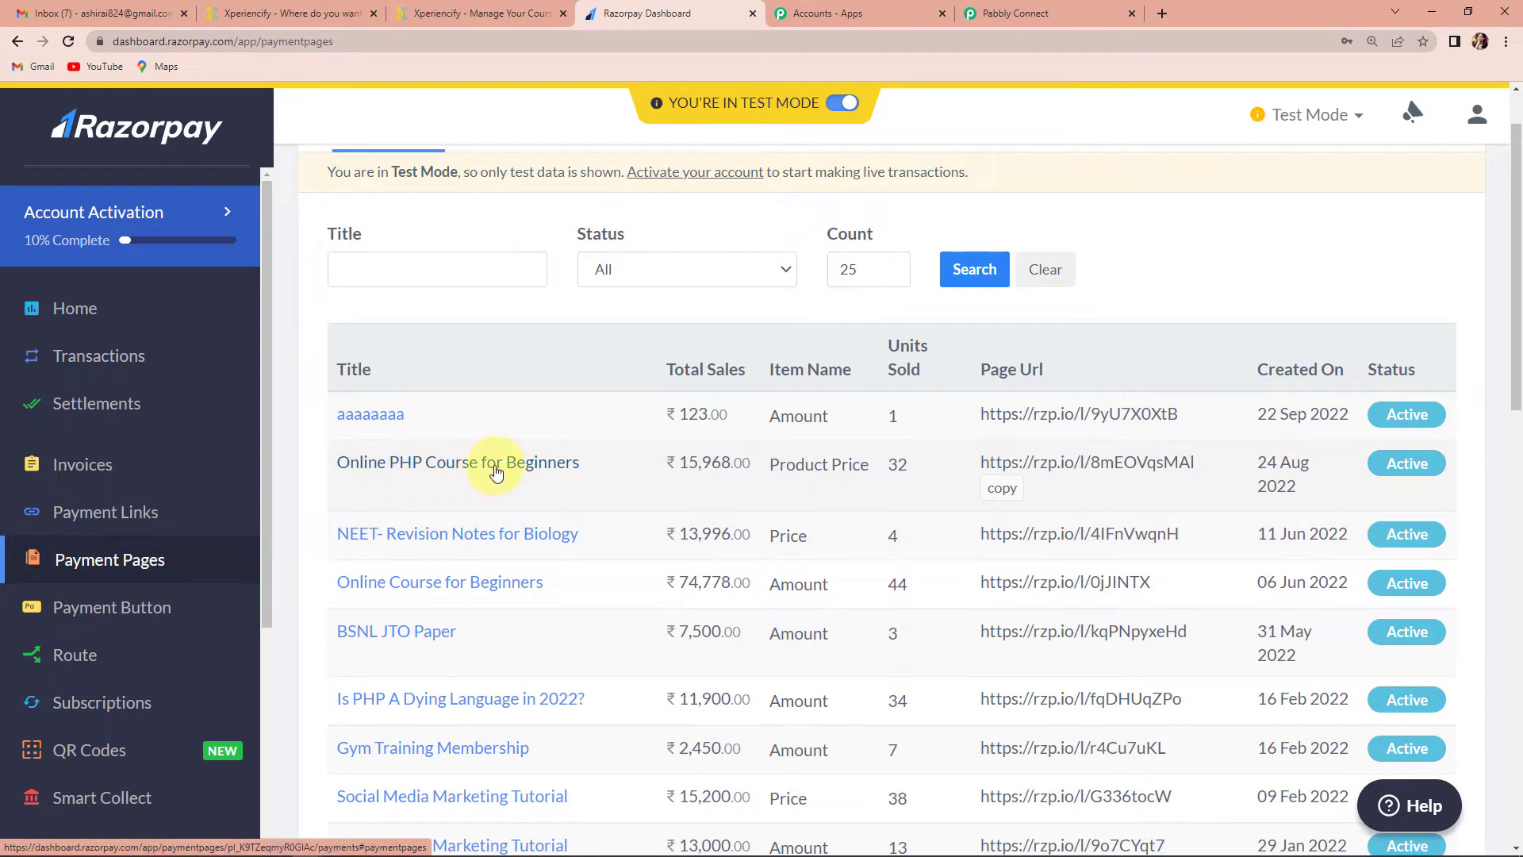
left_click(997, 491)
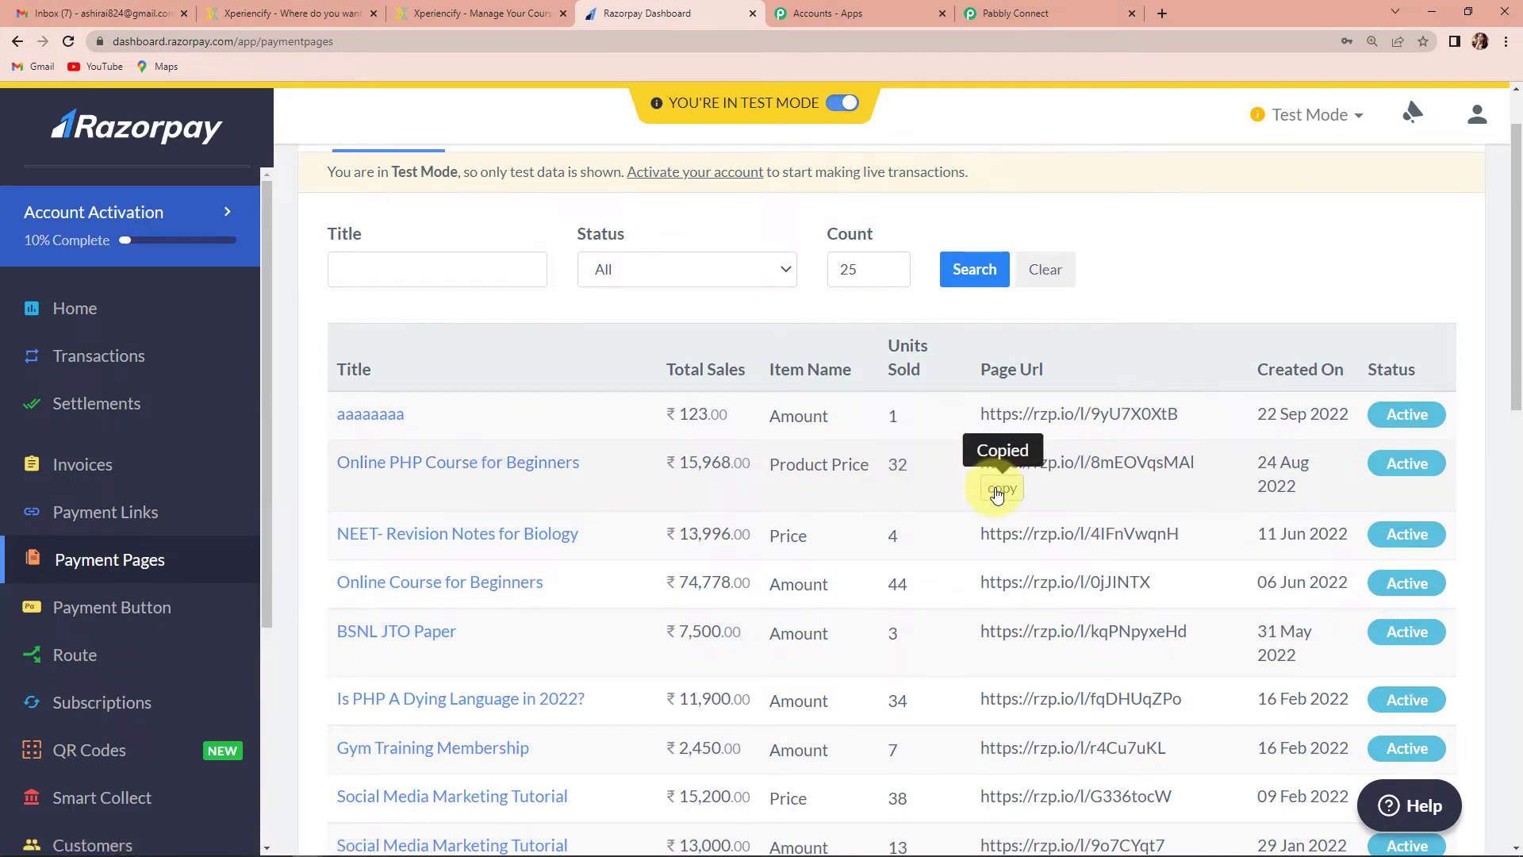
left_click(1162, 14)
key("ctrl+v")
key("Return")
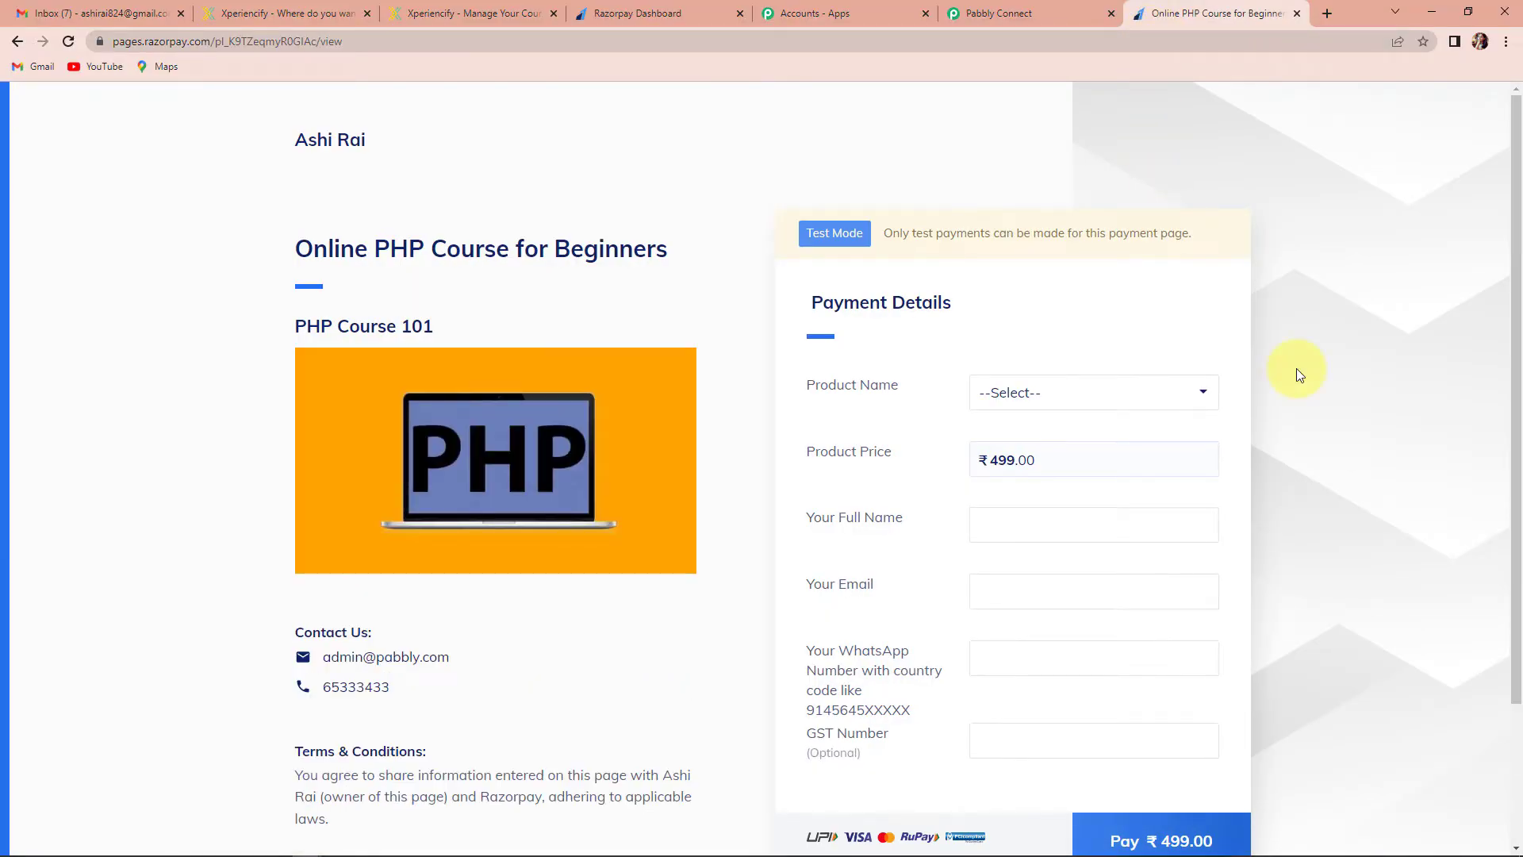
Choose Online PHP Course for Beginners, enter the buyer's name, e-mail and 91 WhatsApp prefix, then pay ₹499
scroll(1296, 368, "down", 3)
left_click(1200, 215)
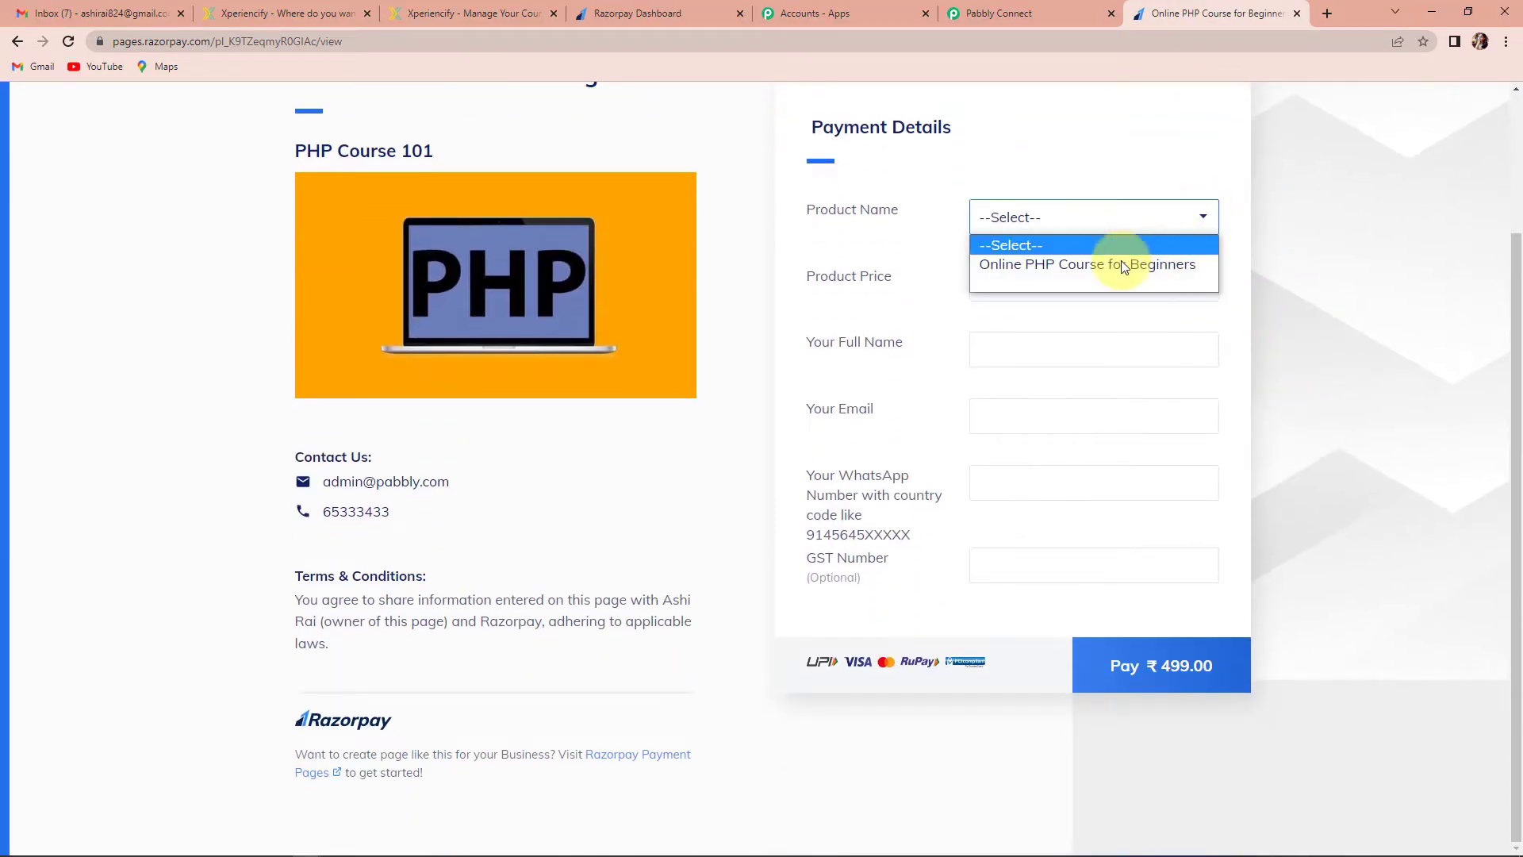
left_click(1121, 265)
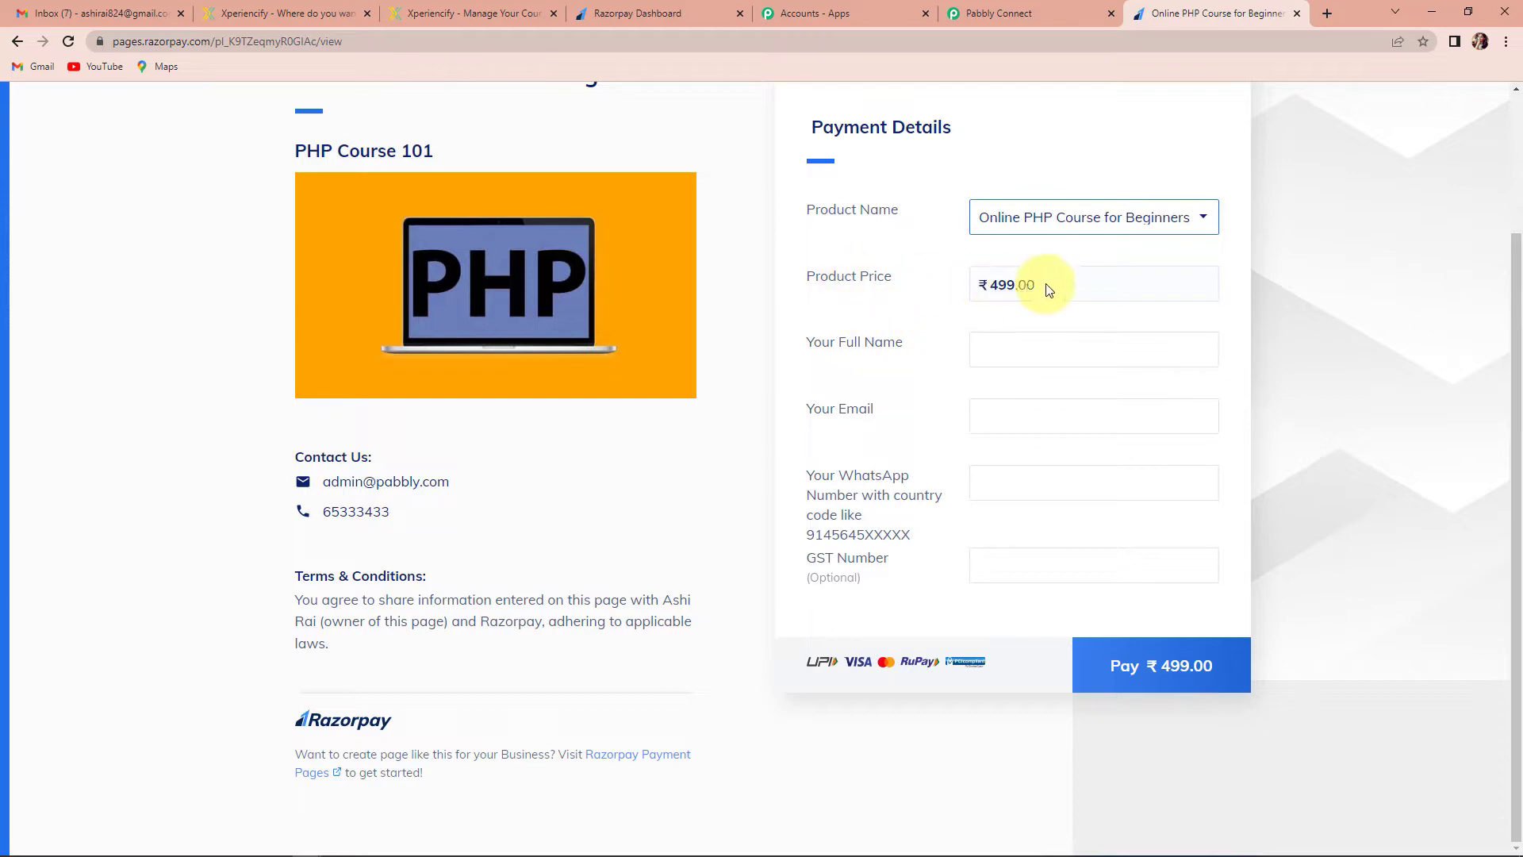
left_click(1029, 346)
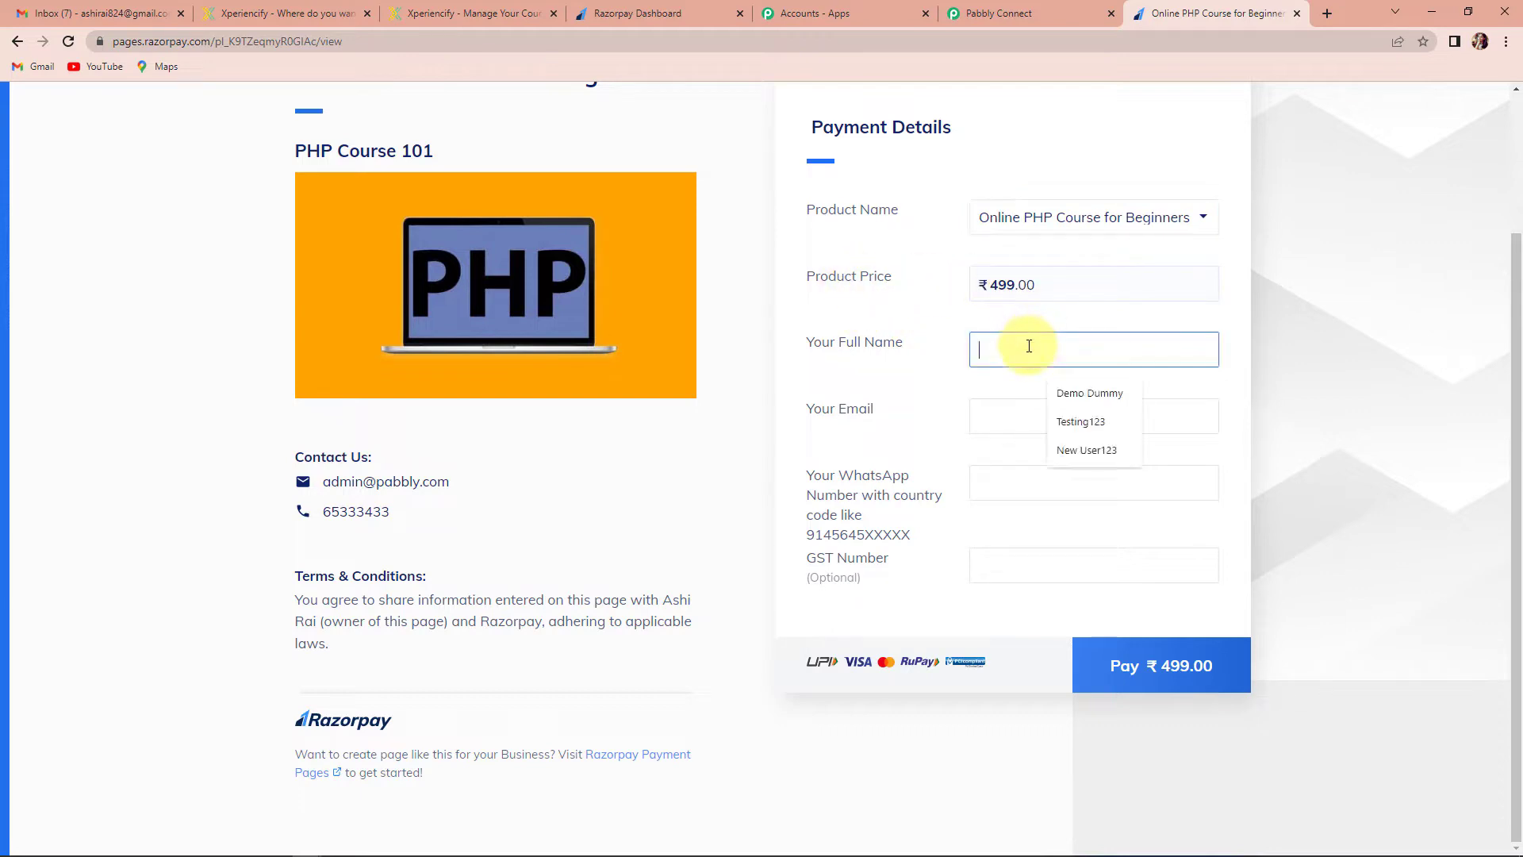
type("Us")
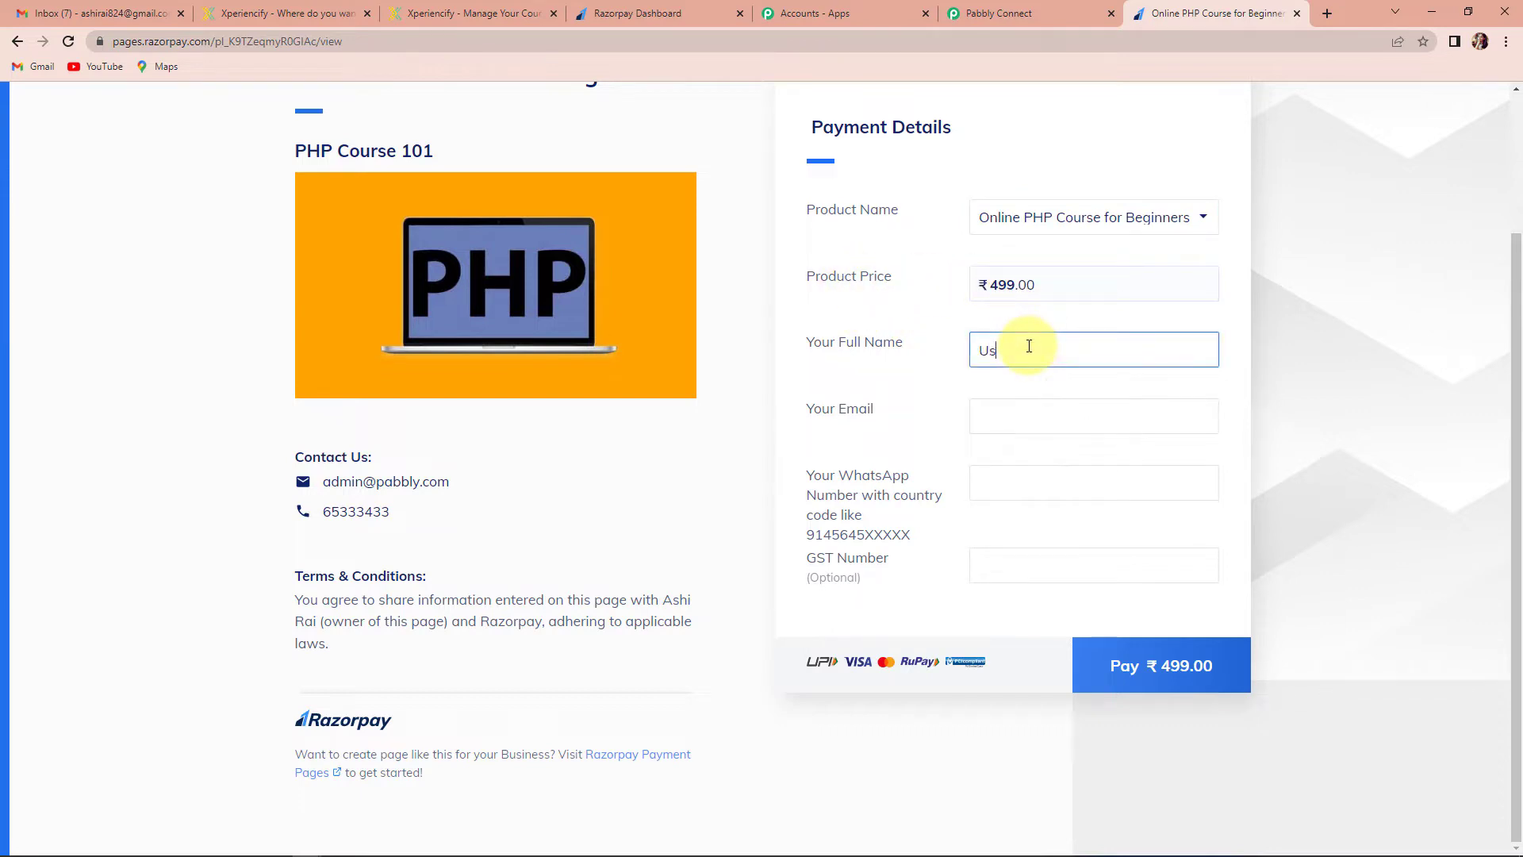
type("er1 Test")
left_click(1018, 426)
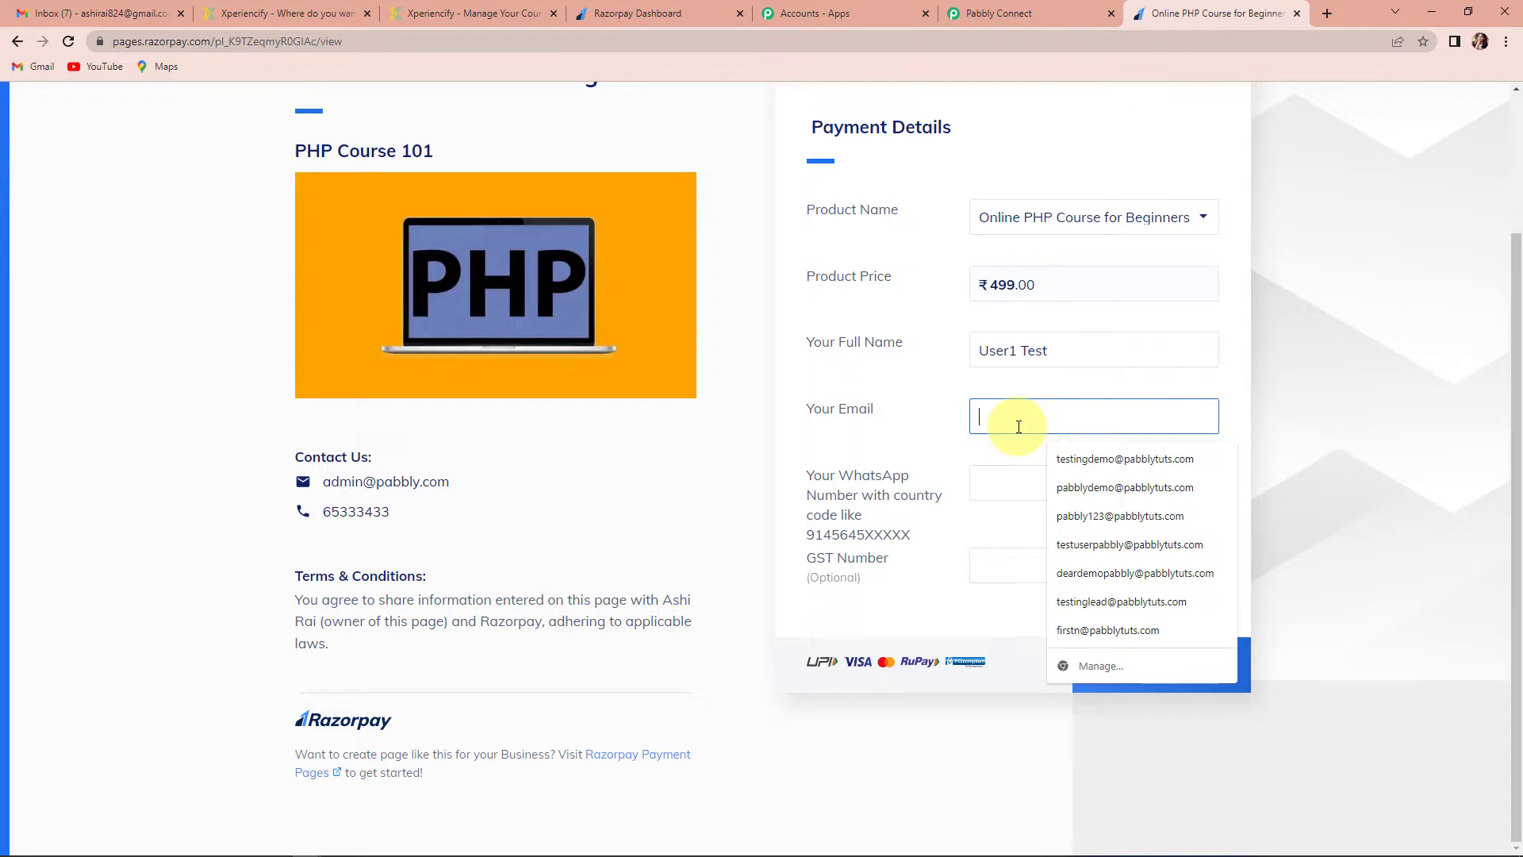
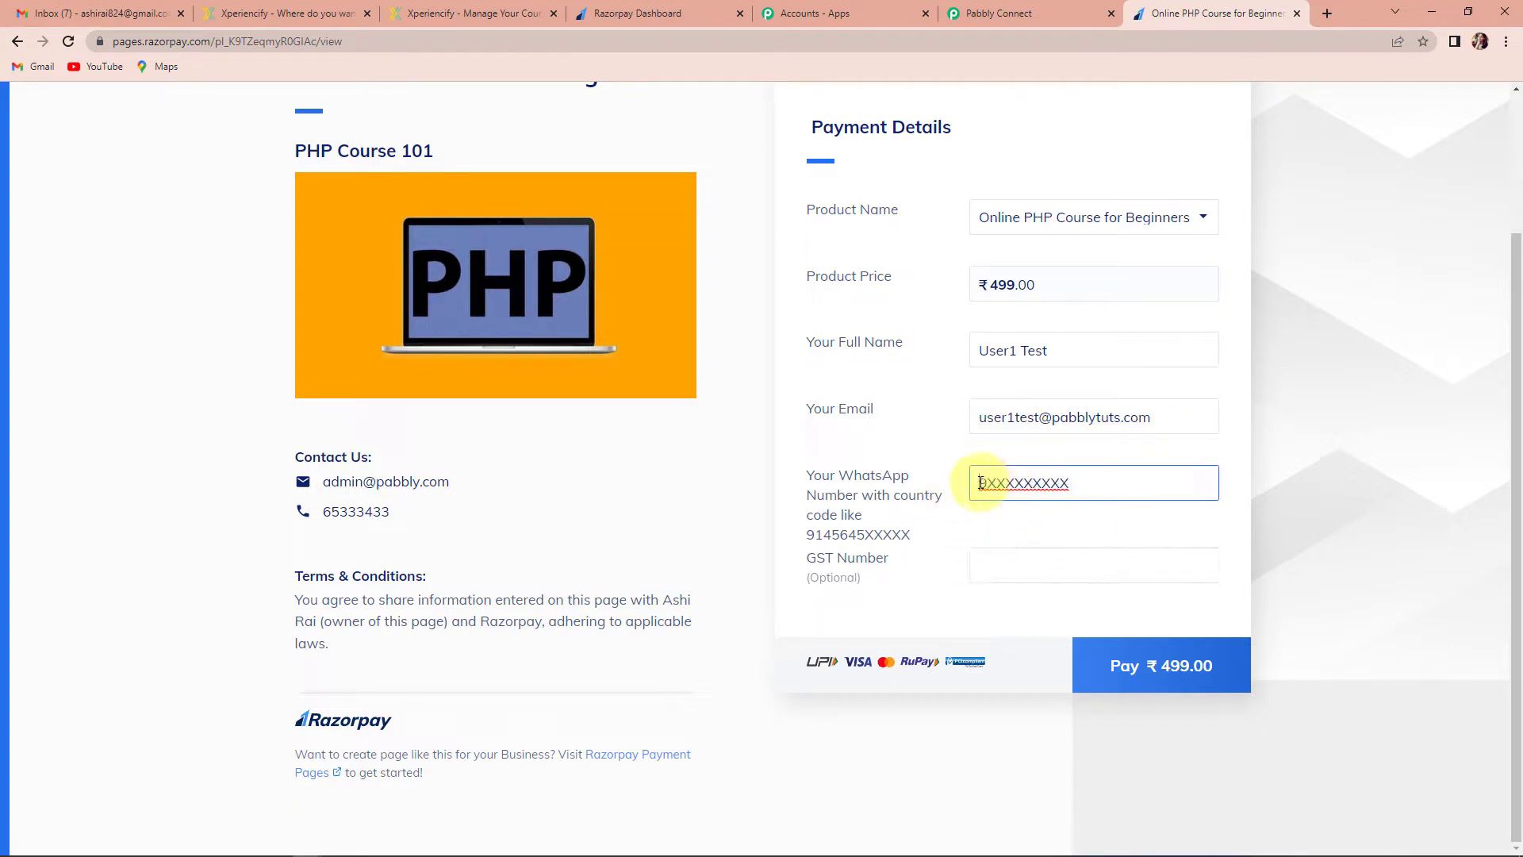
left_click(981, 482)
type("91")
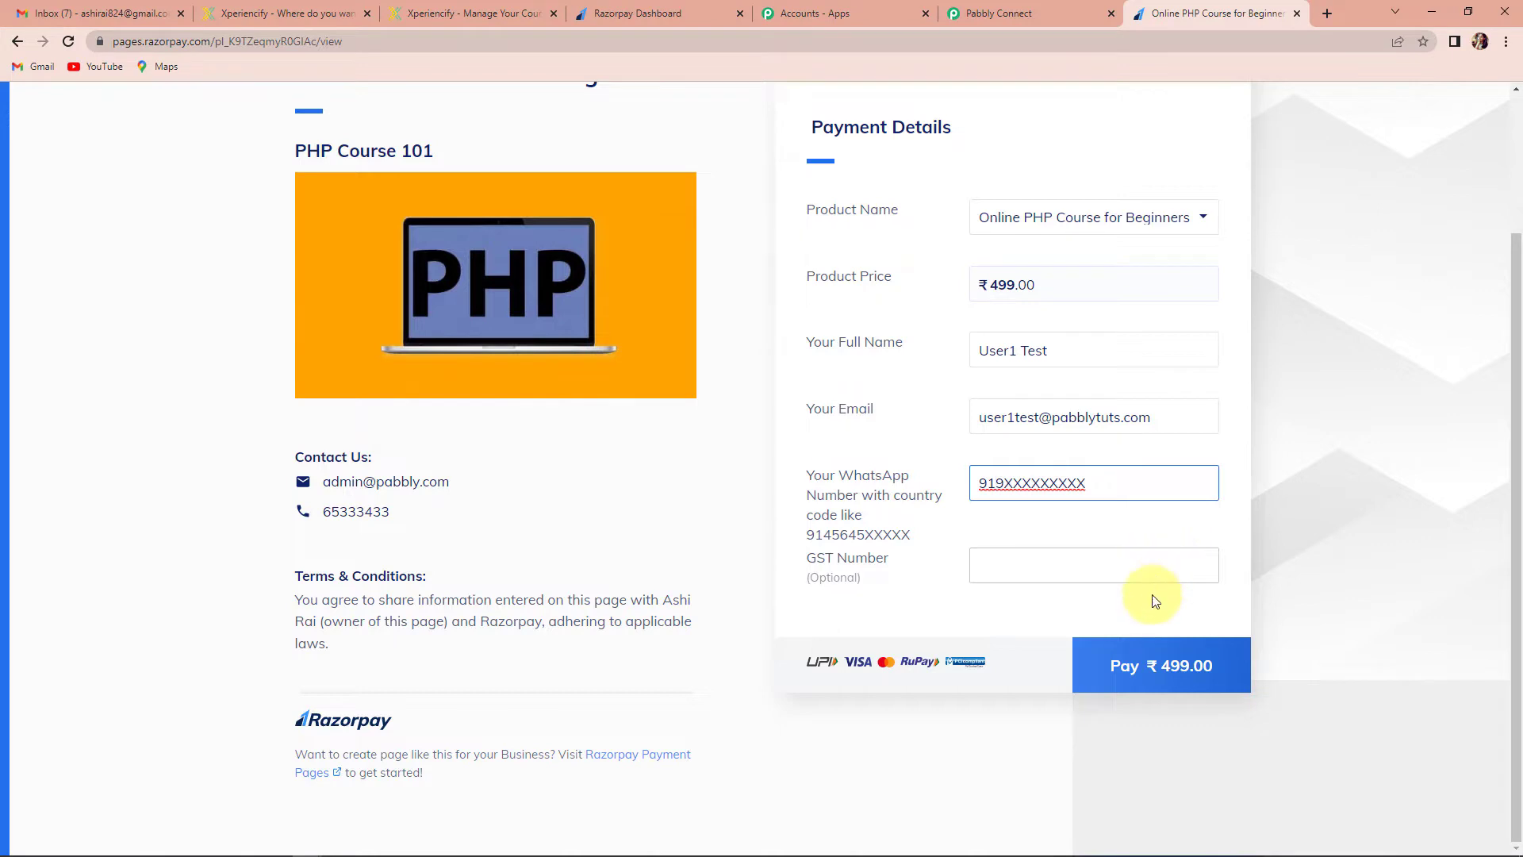
left_click(1156, 646)
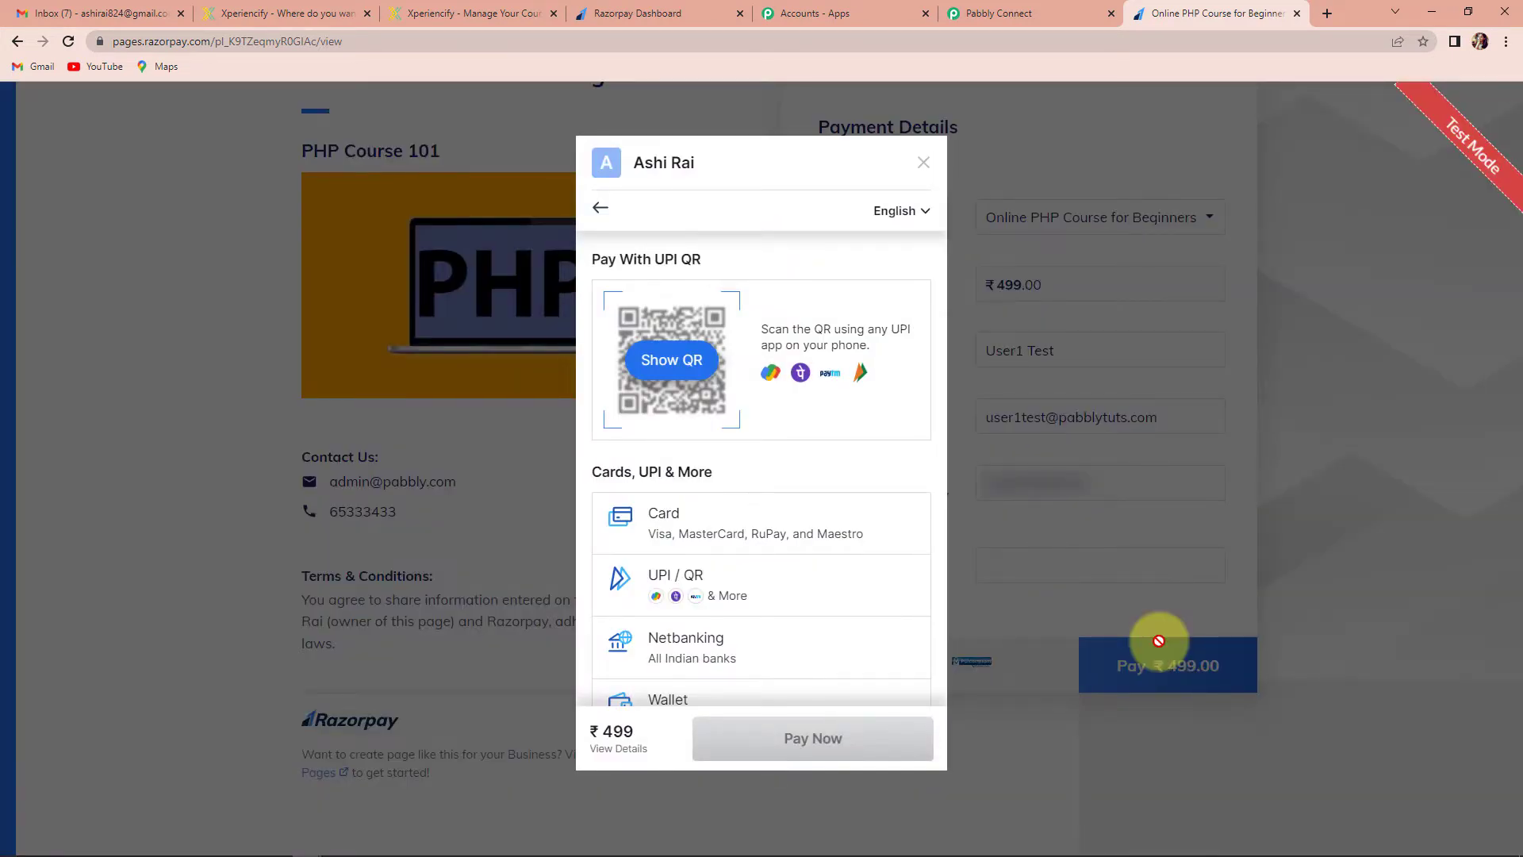
Pay the ₹499 by card using the saved test card, its CVV and the one-time password
left_click(774, 520)
left_click(680, 301)
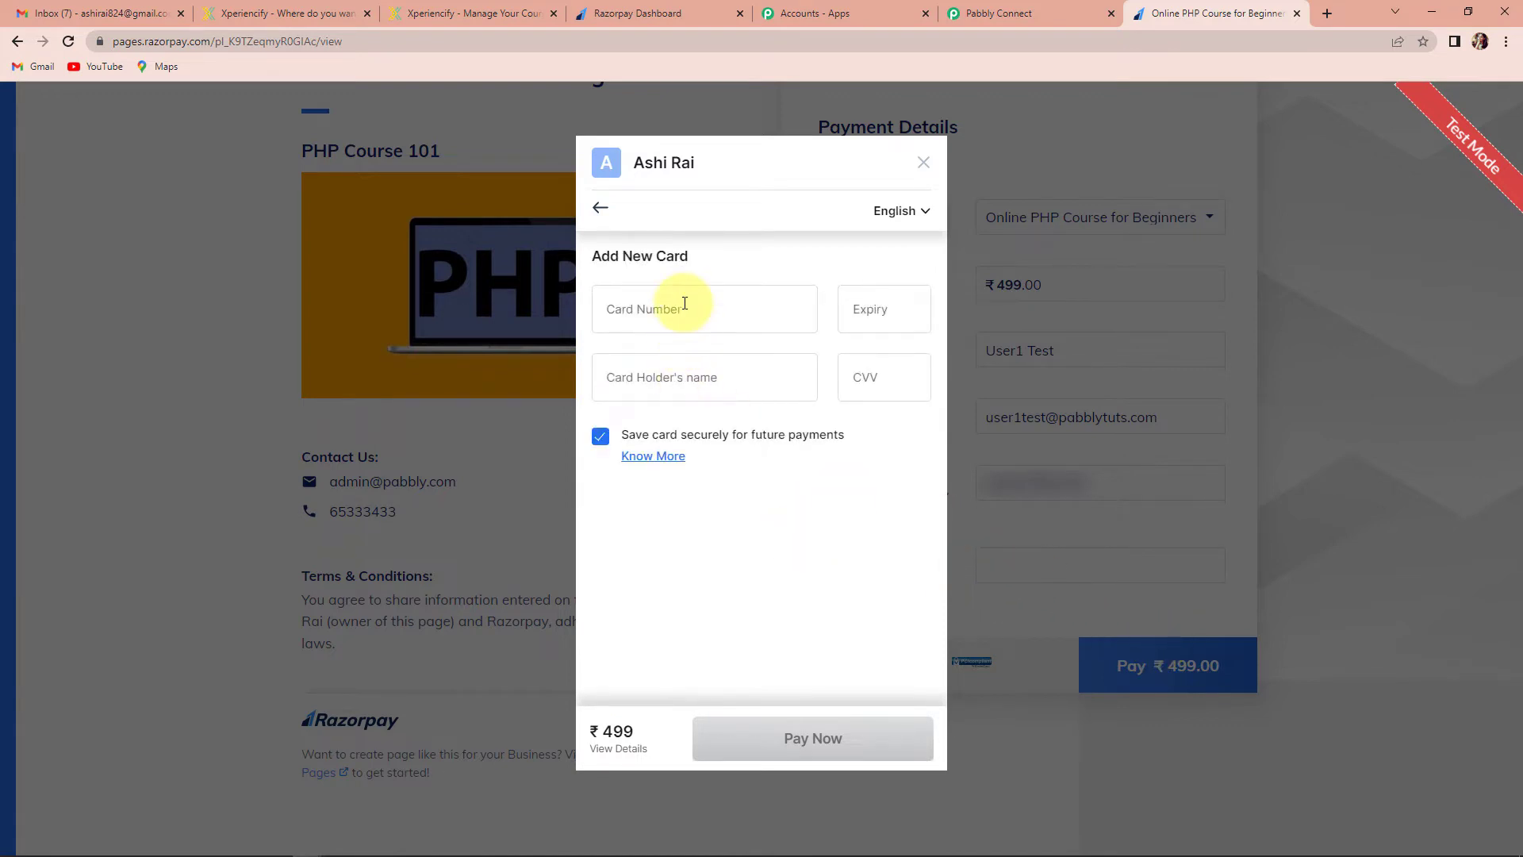
left_click(748, 363)
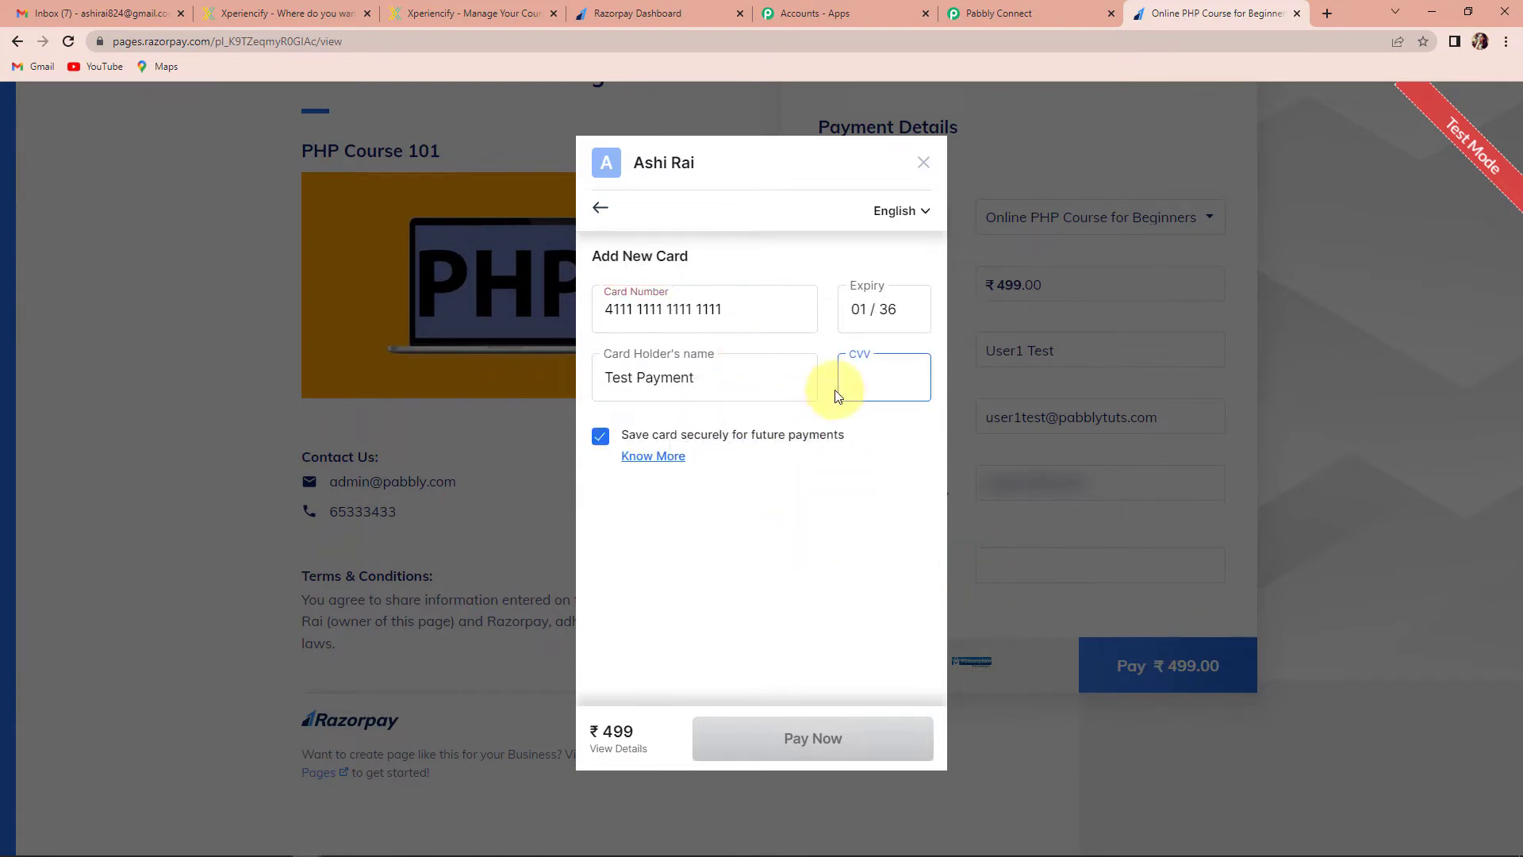
type("123")
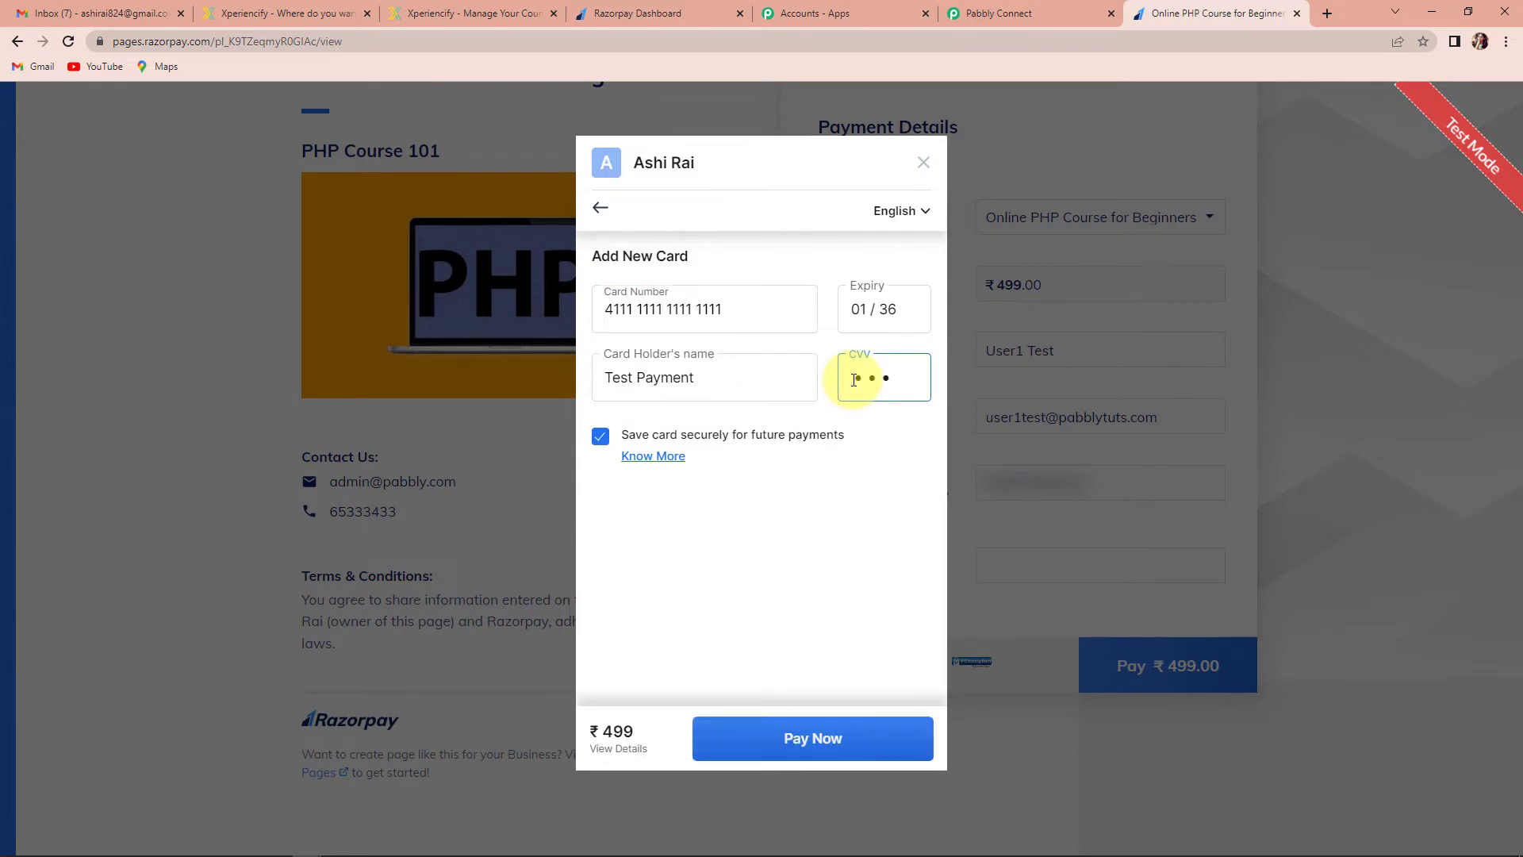
left_click(864, 738)
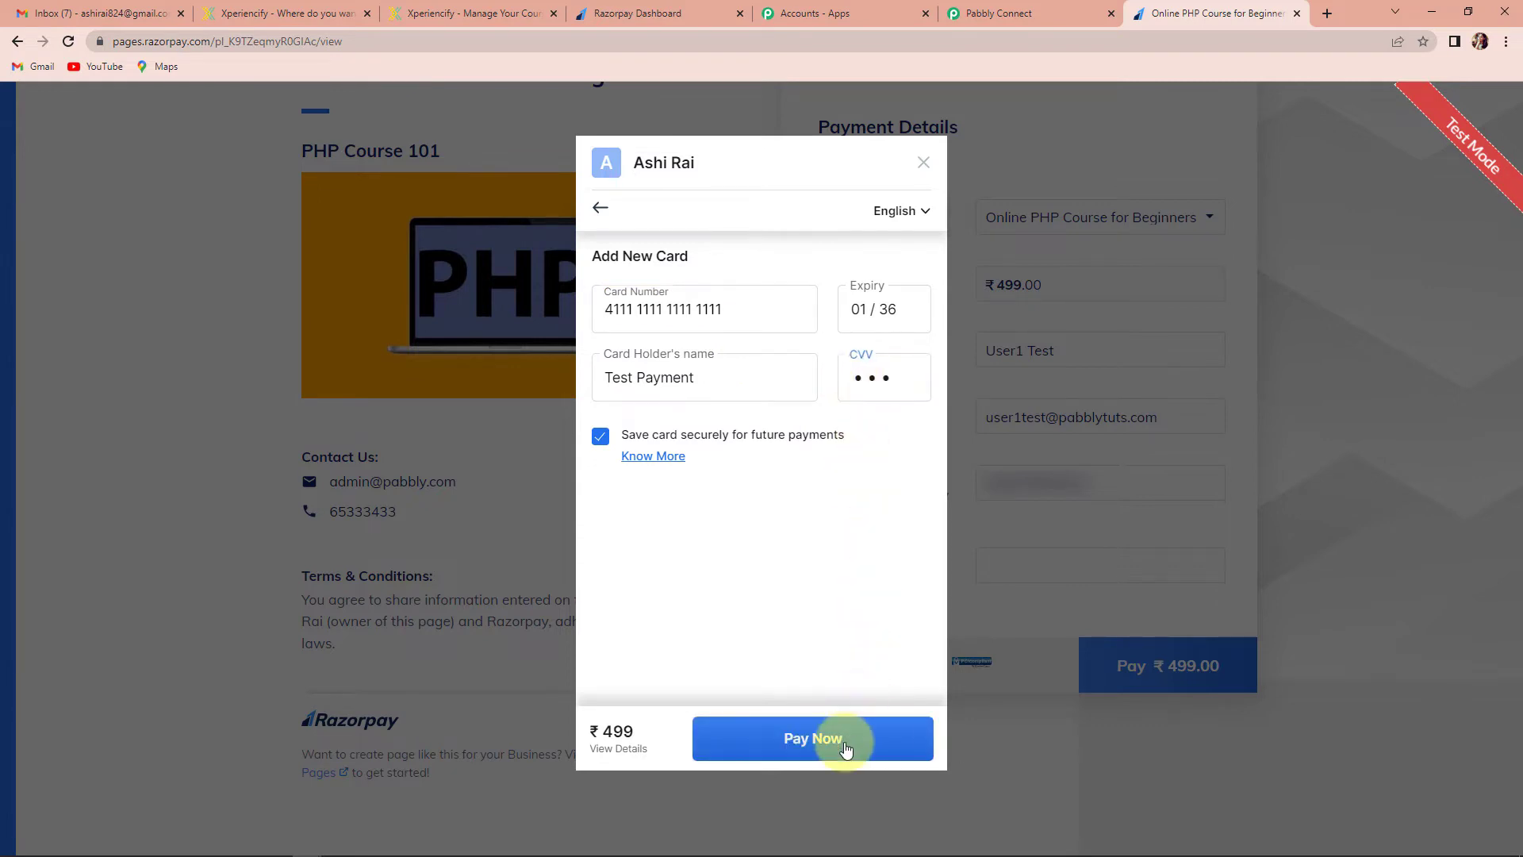
type("12345")
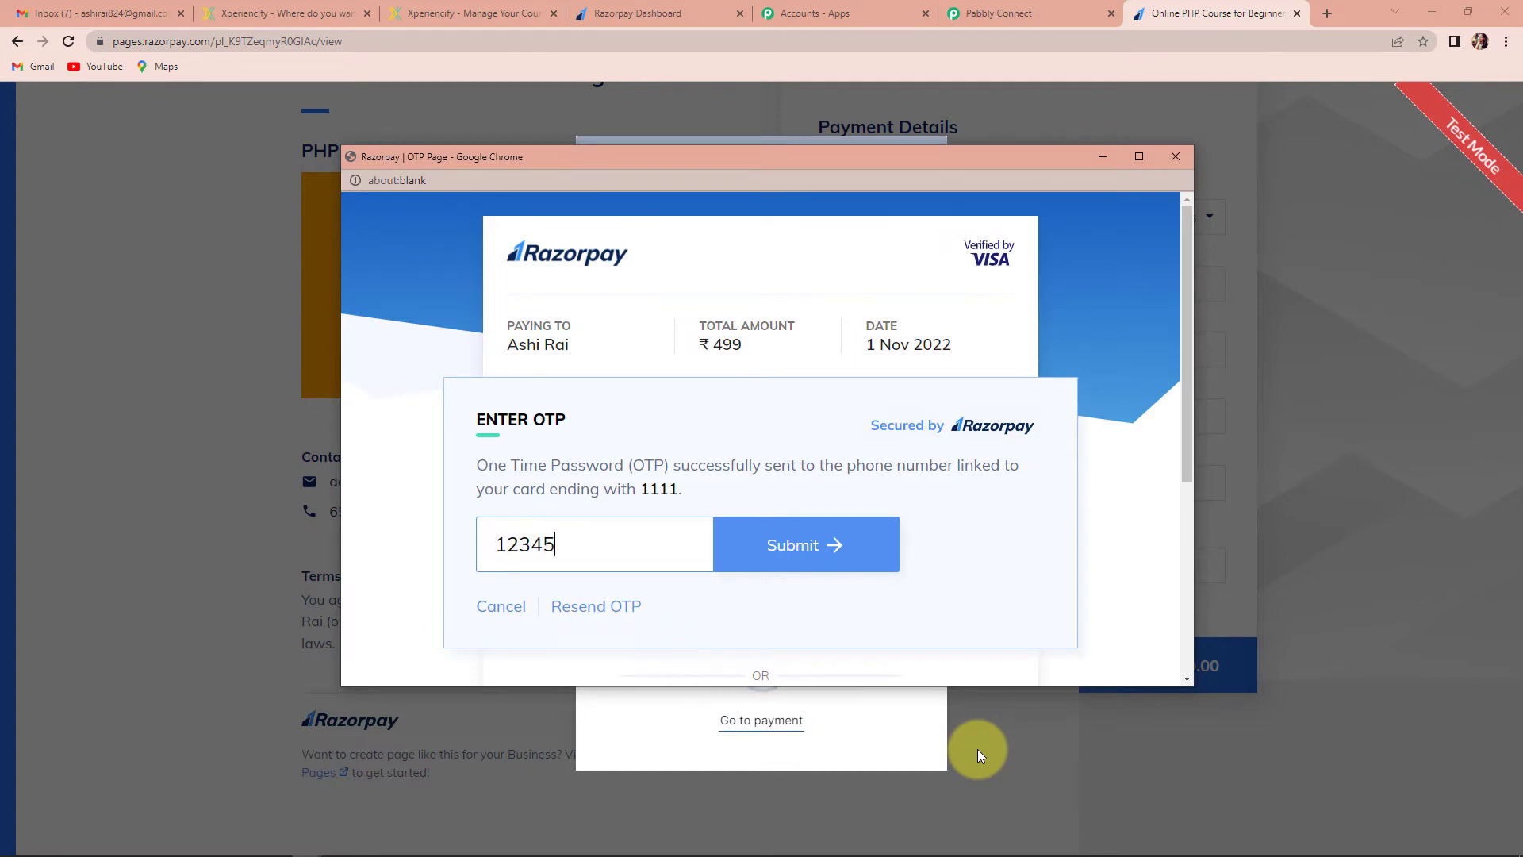
left_click(844, 548)
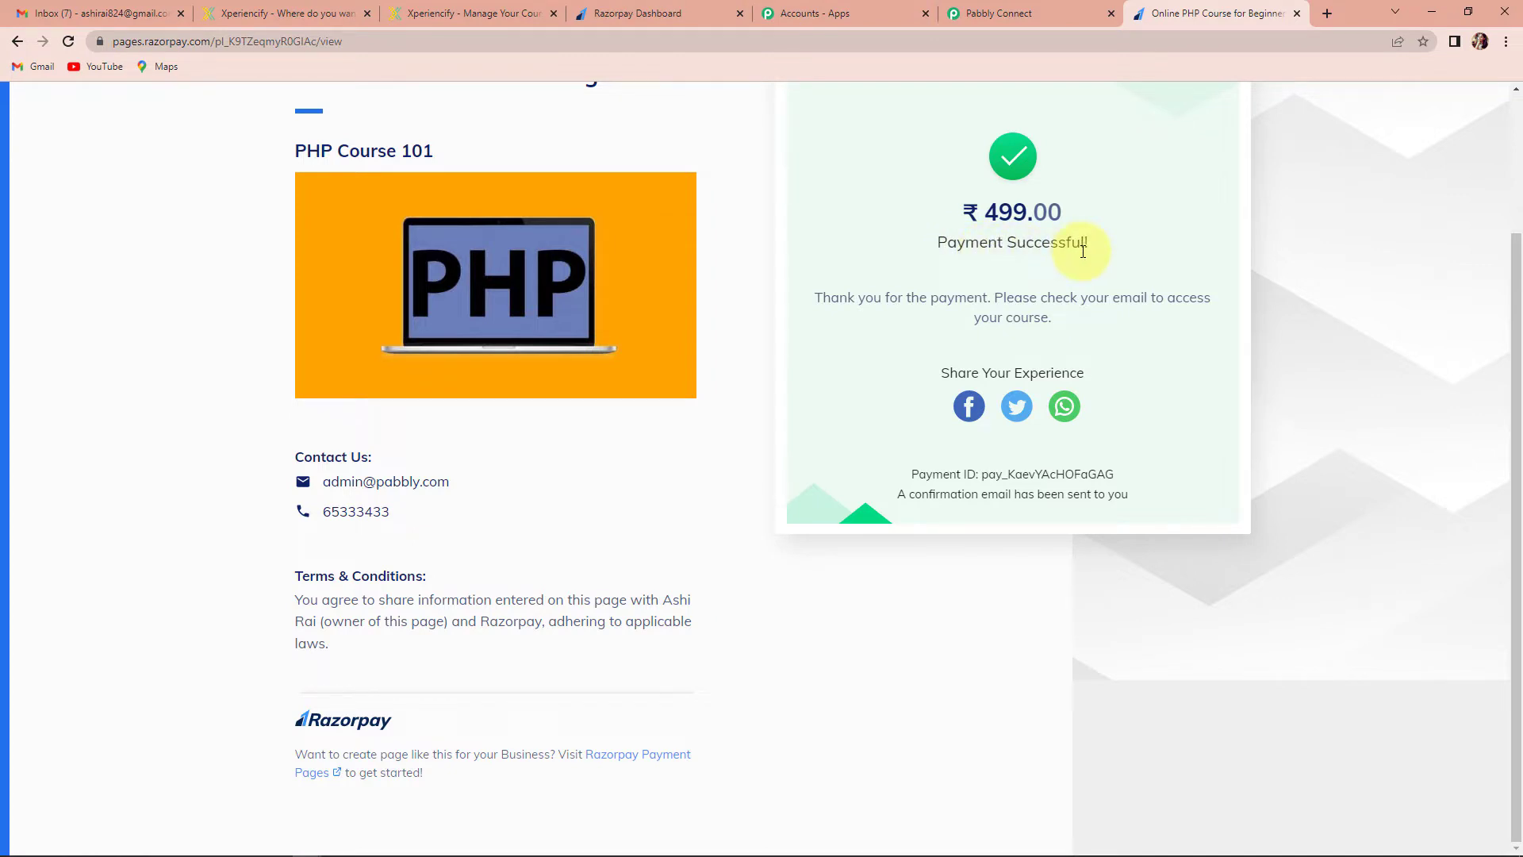
Back in the Pabbly workflow, review the captured payment.captured response fields such as amount 49900
left_click(1015, 14)
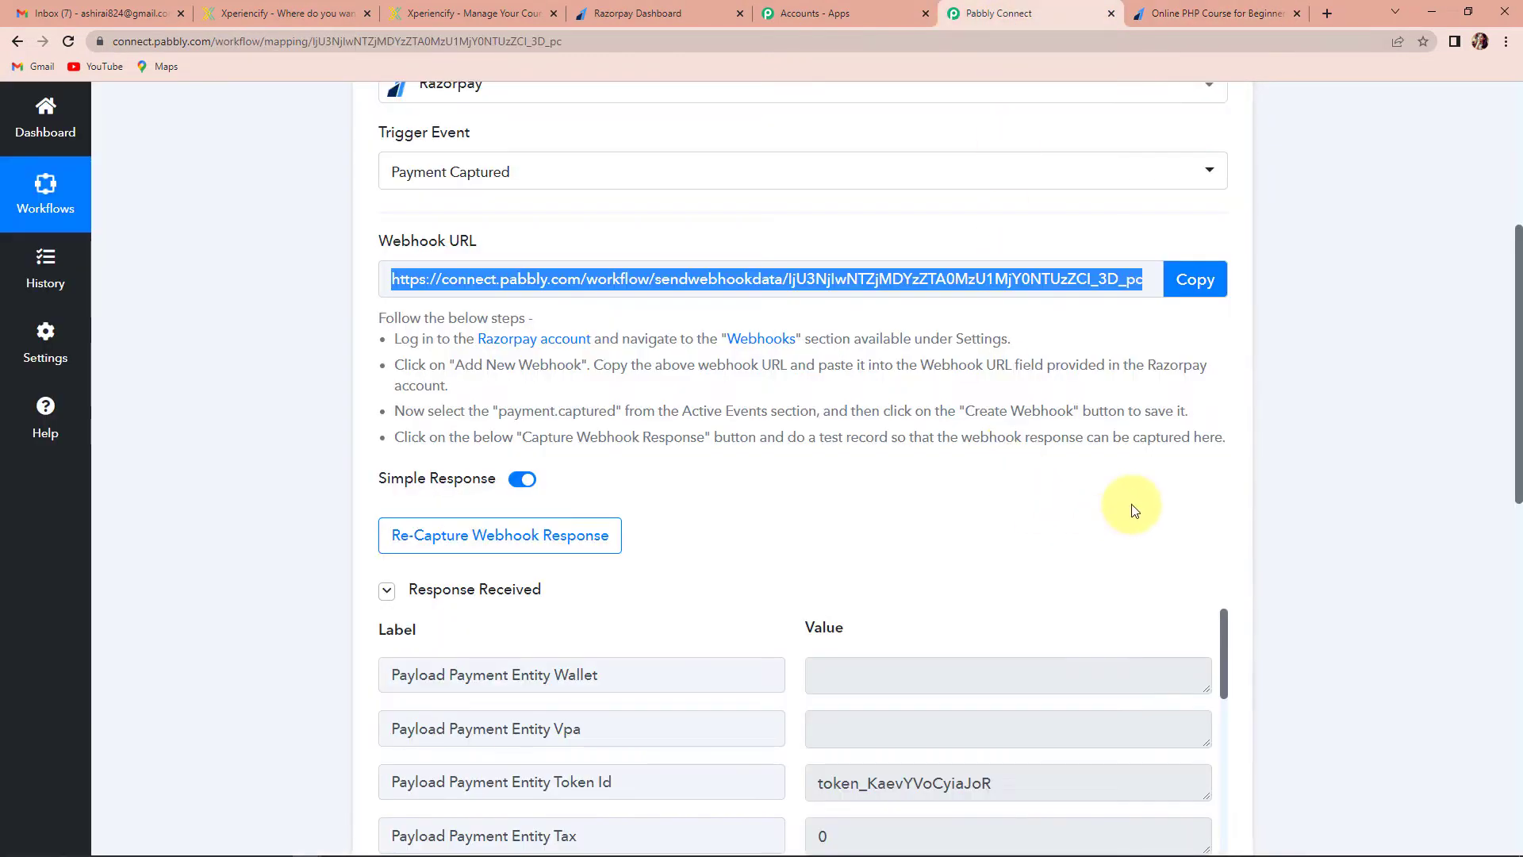
scroll(1142, 504, "down", 4)
scroll(1095, 476, "up", 6)
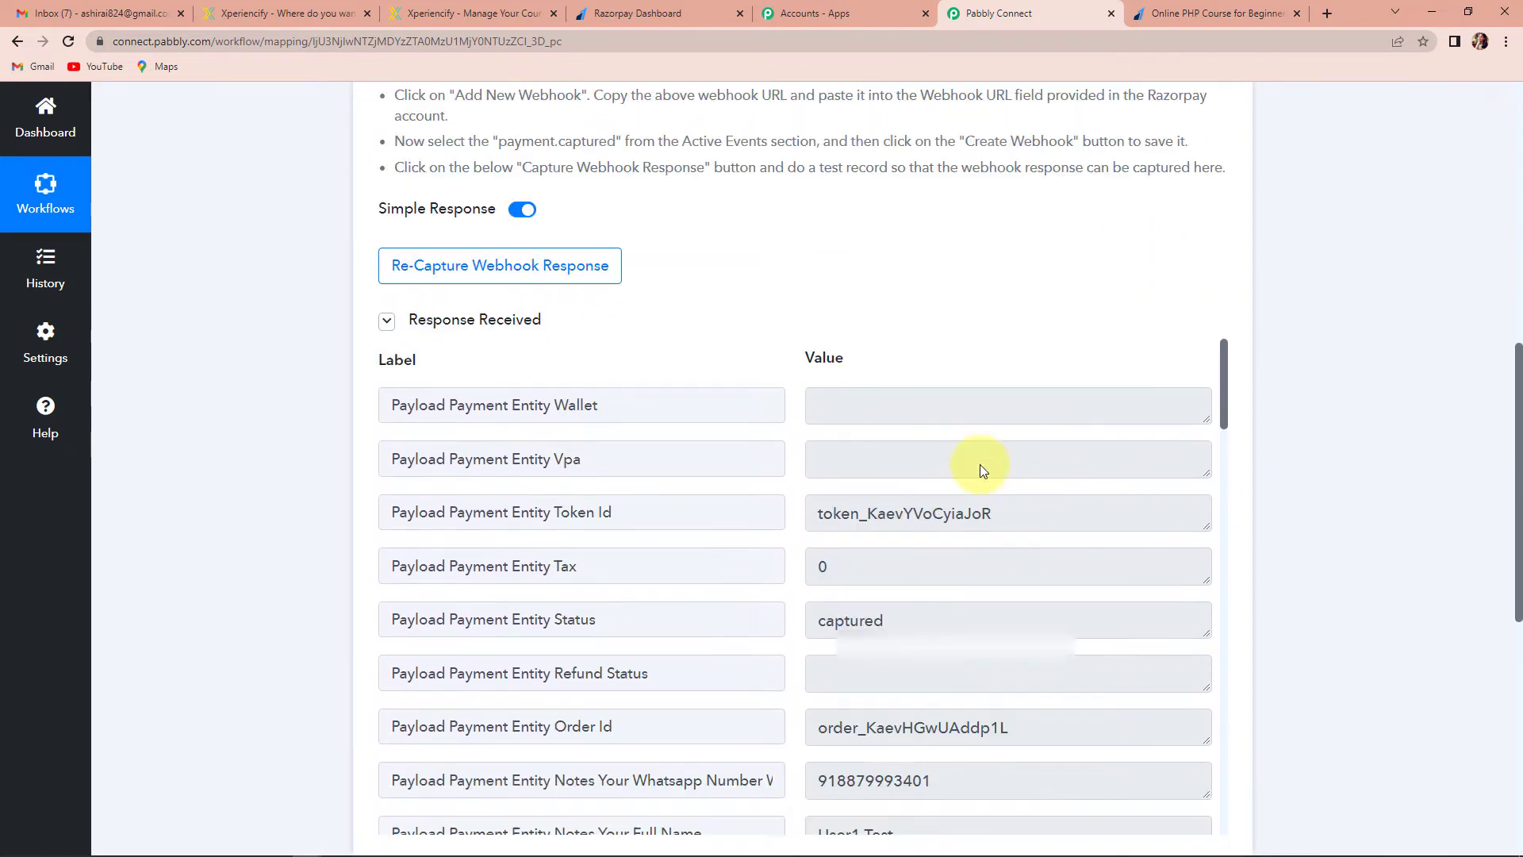
scroll(1002, 527, "down", 4)
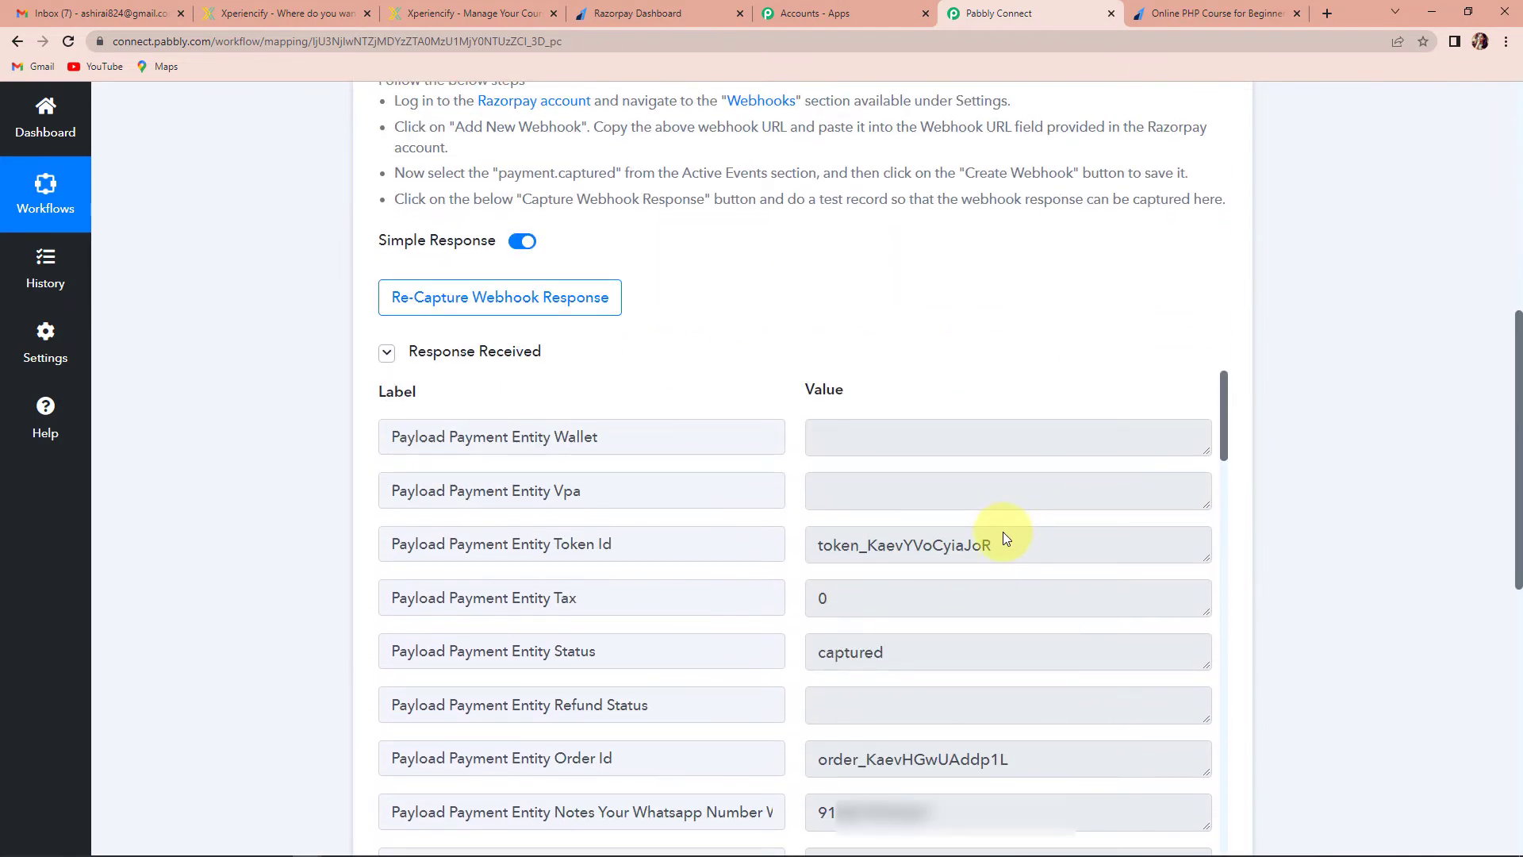
scroll(1003, 531, "down", 2)
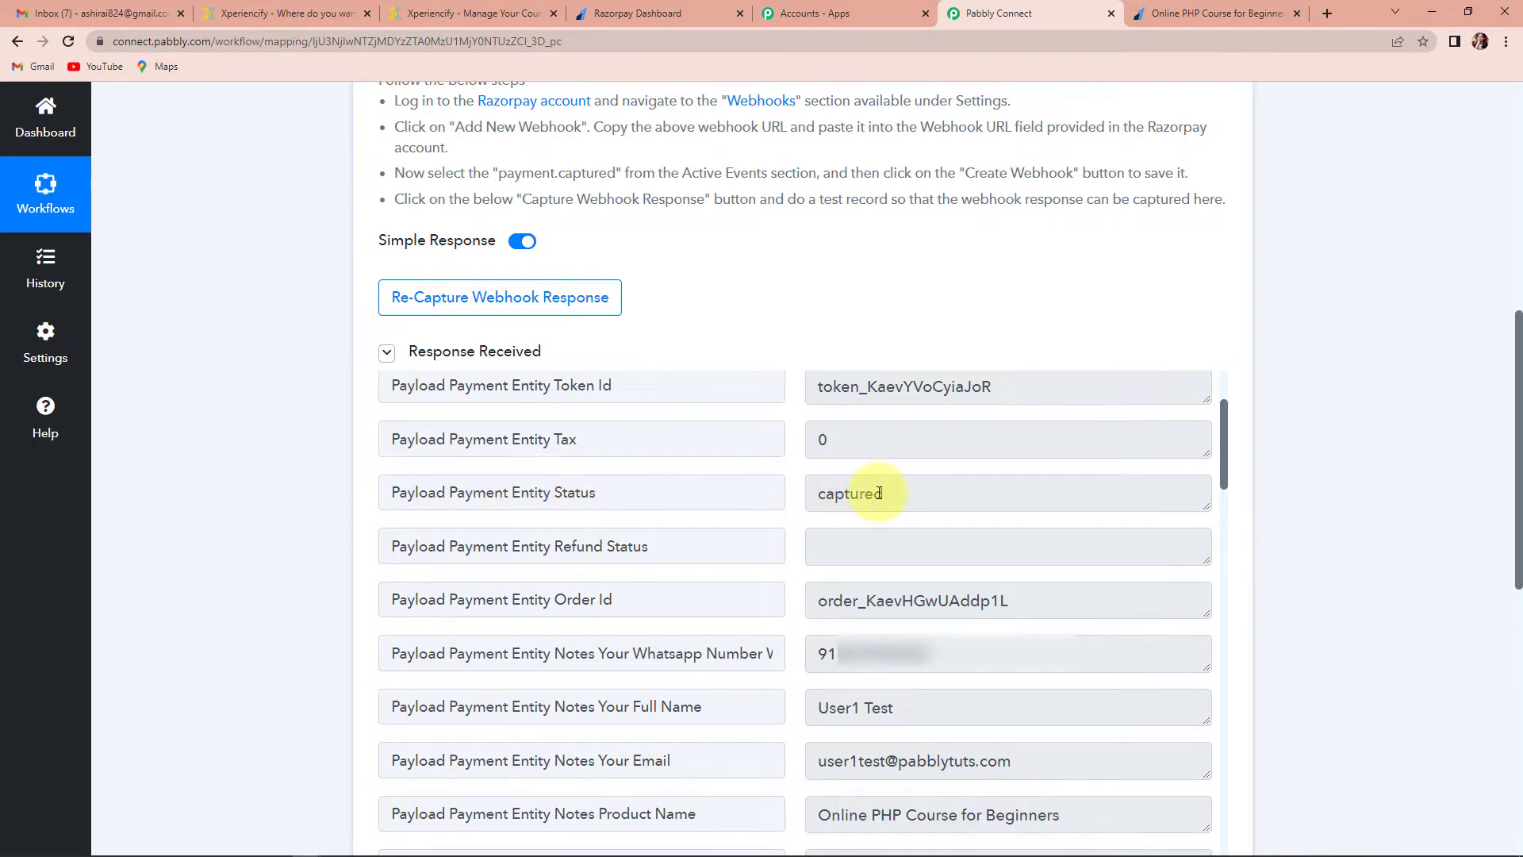
scroll(879, 493, "down", 4)
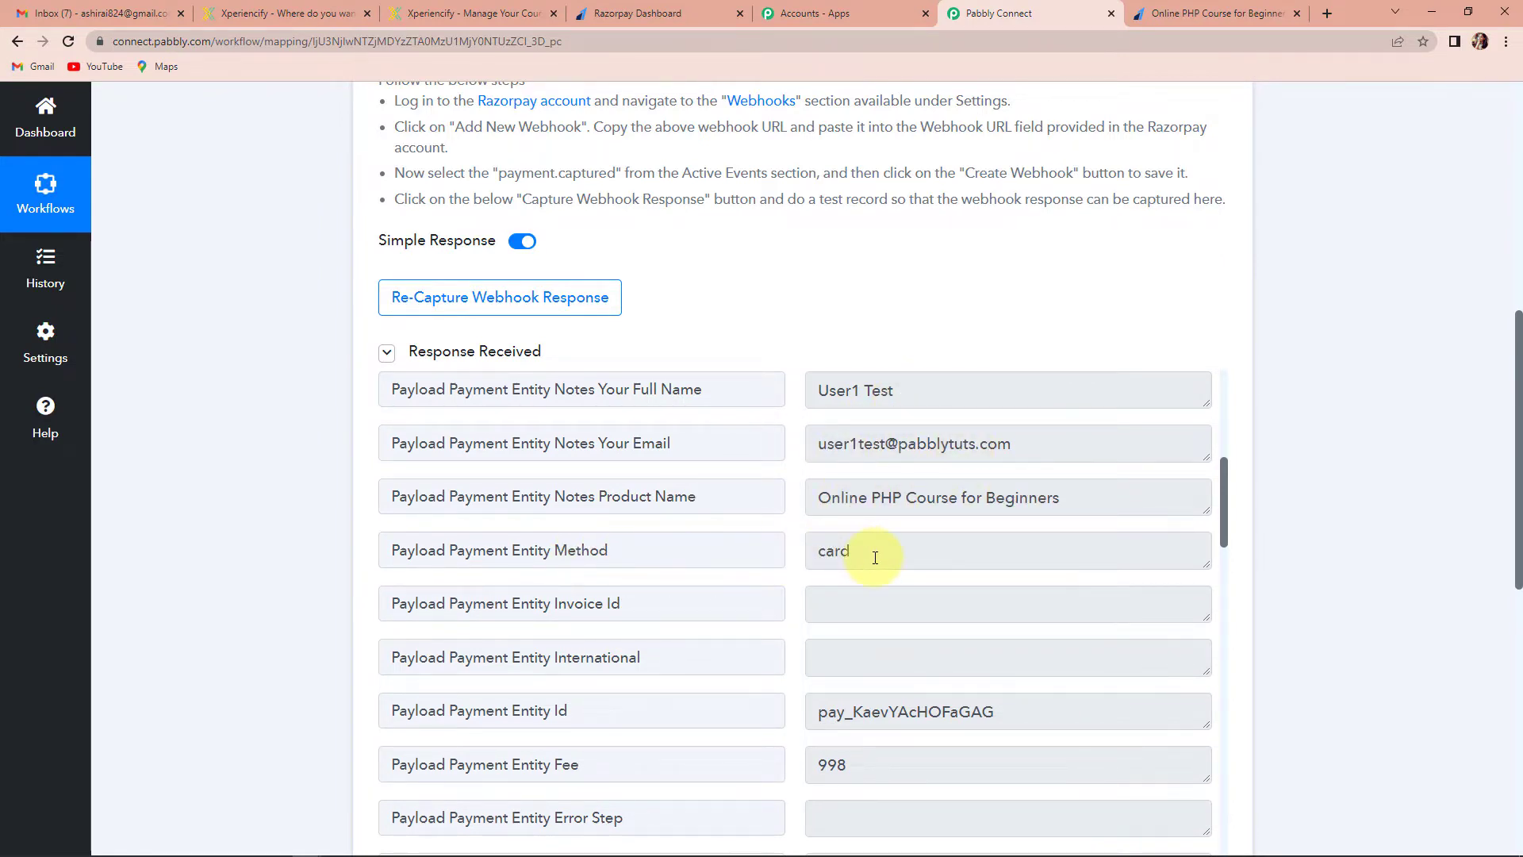
scroll(874, 557, "down", 2)
scroll(925, 554, "down", 3)
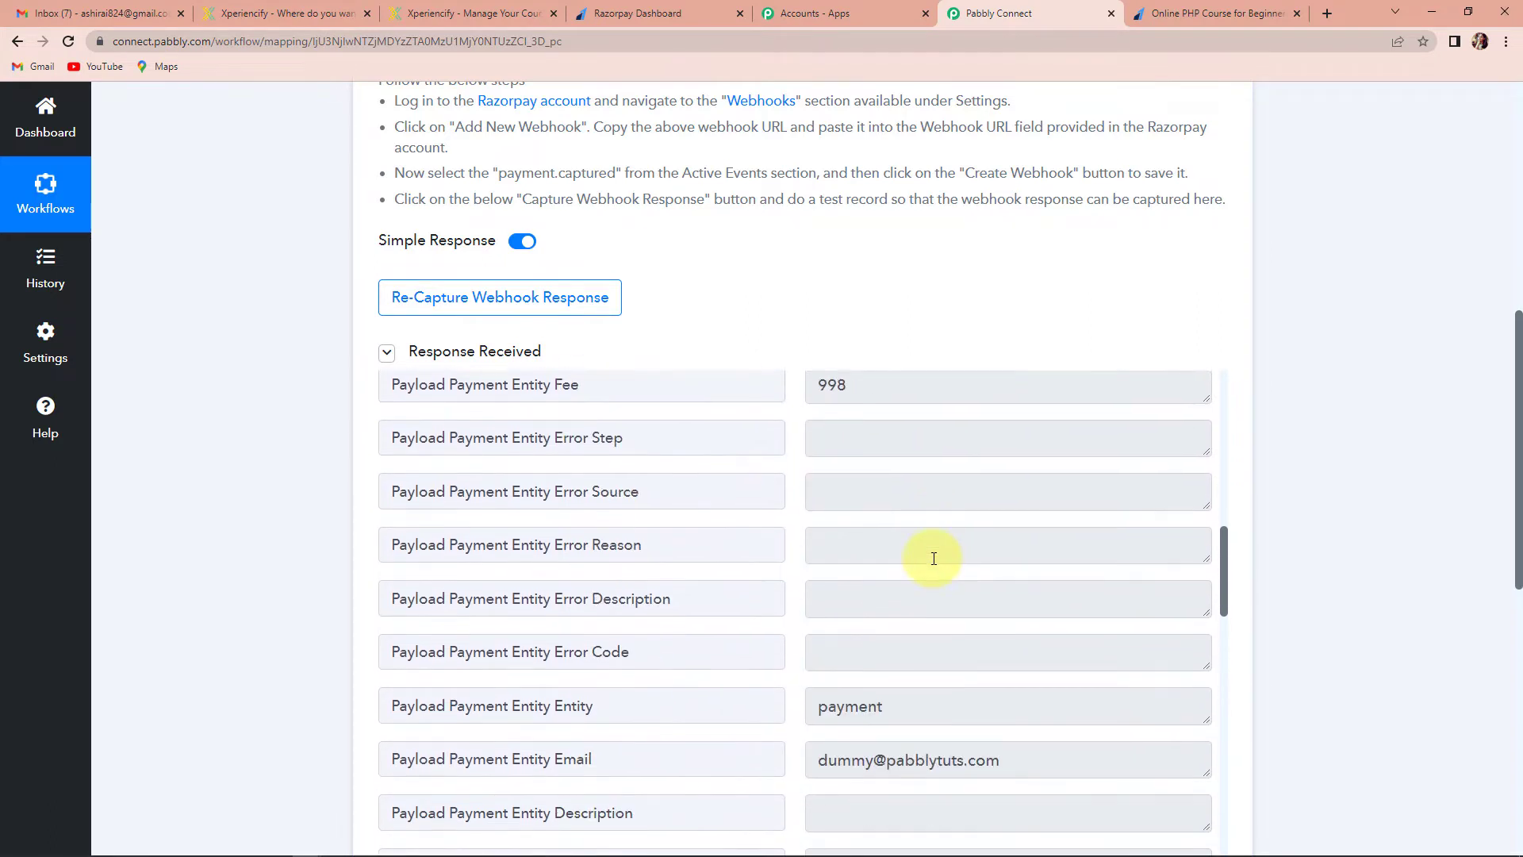
scroll(933, 558, "down", 2)
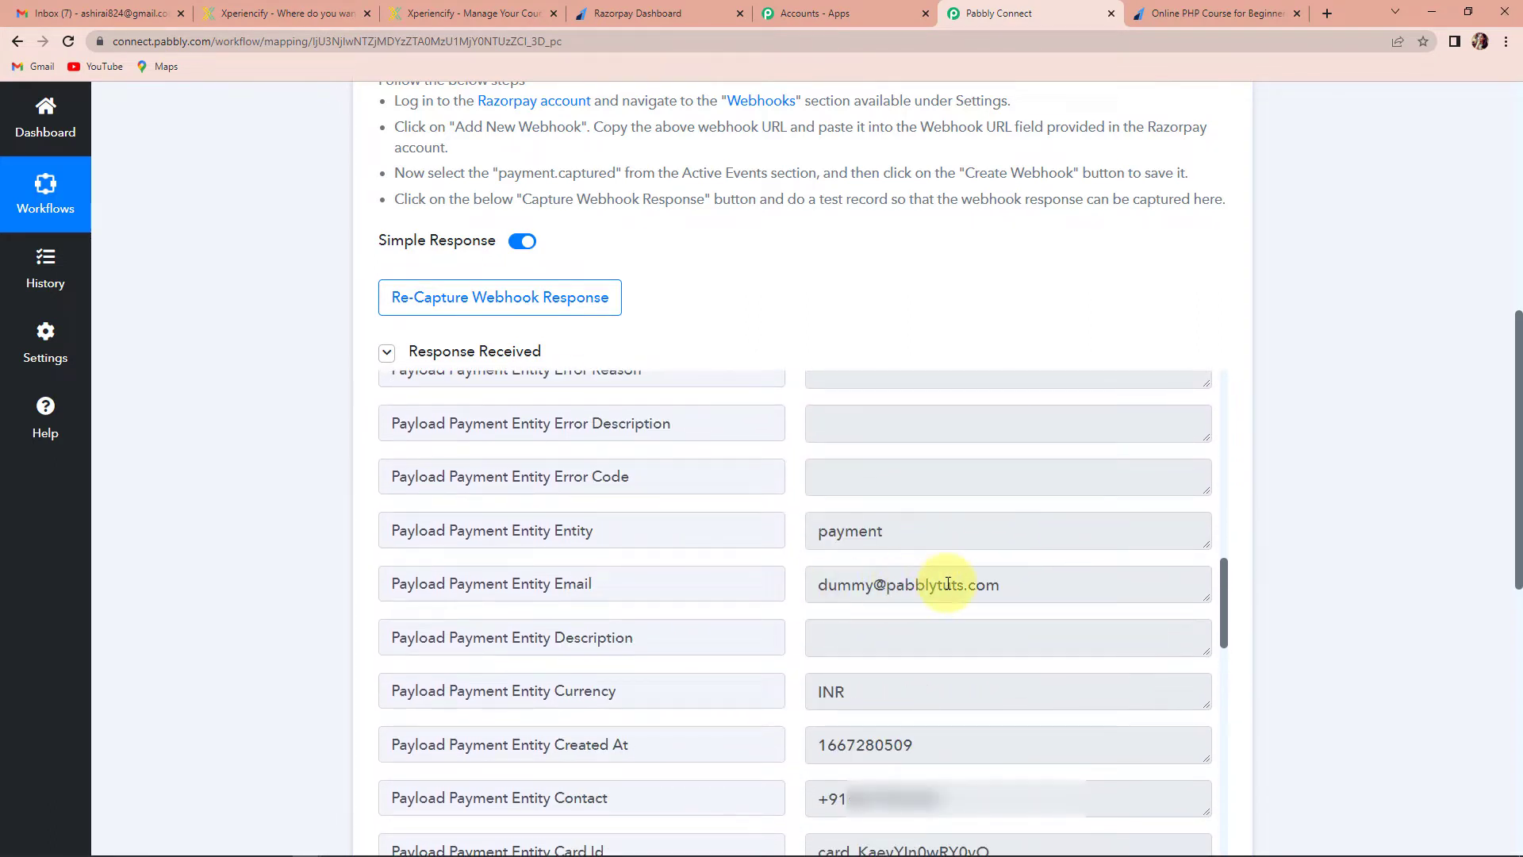
scroll(947, 583, "down", 6)
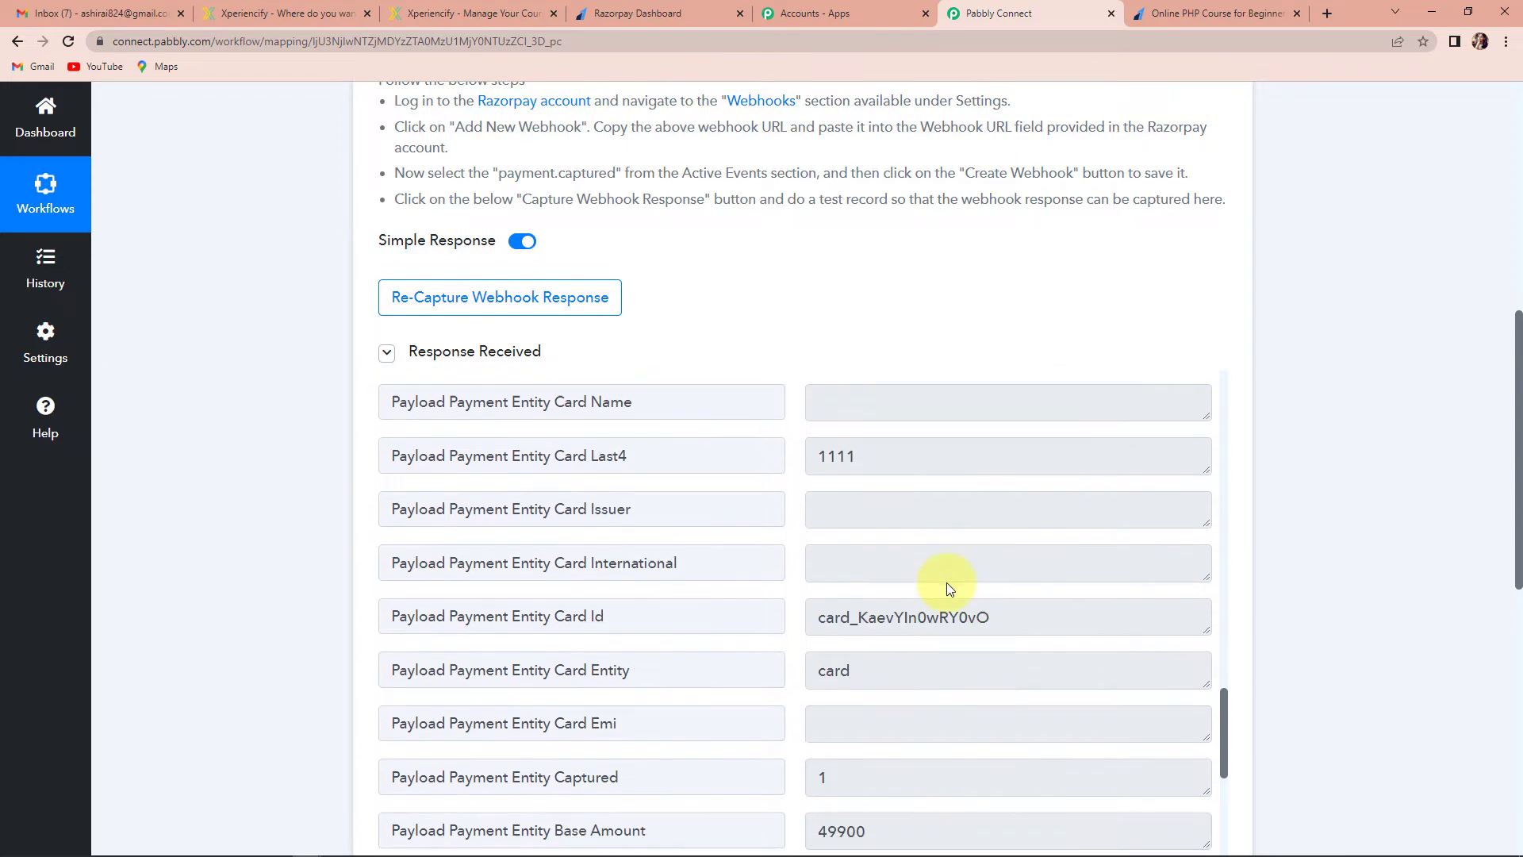
scroll(948, 583, "down", 5)
scroll(819, 527, "up", 1)
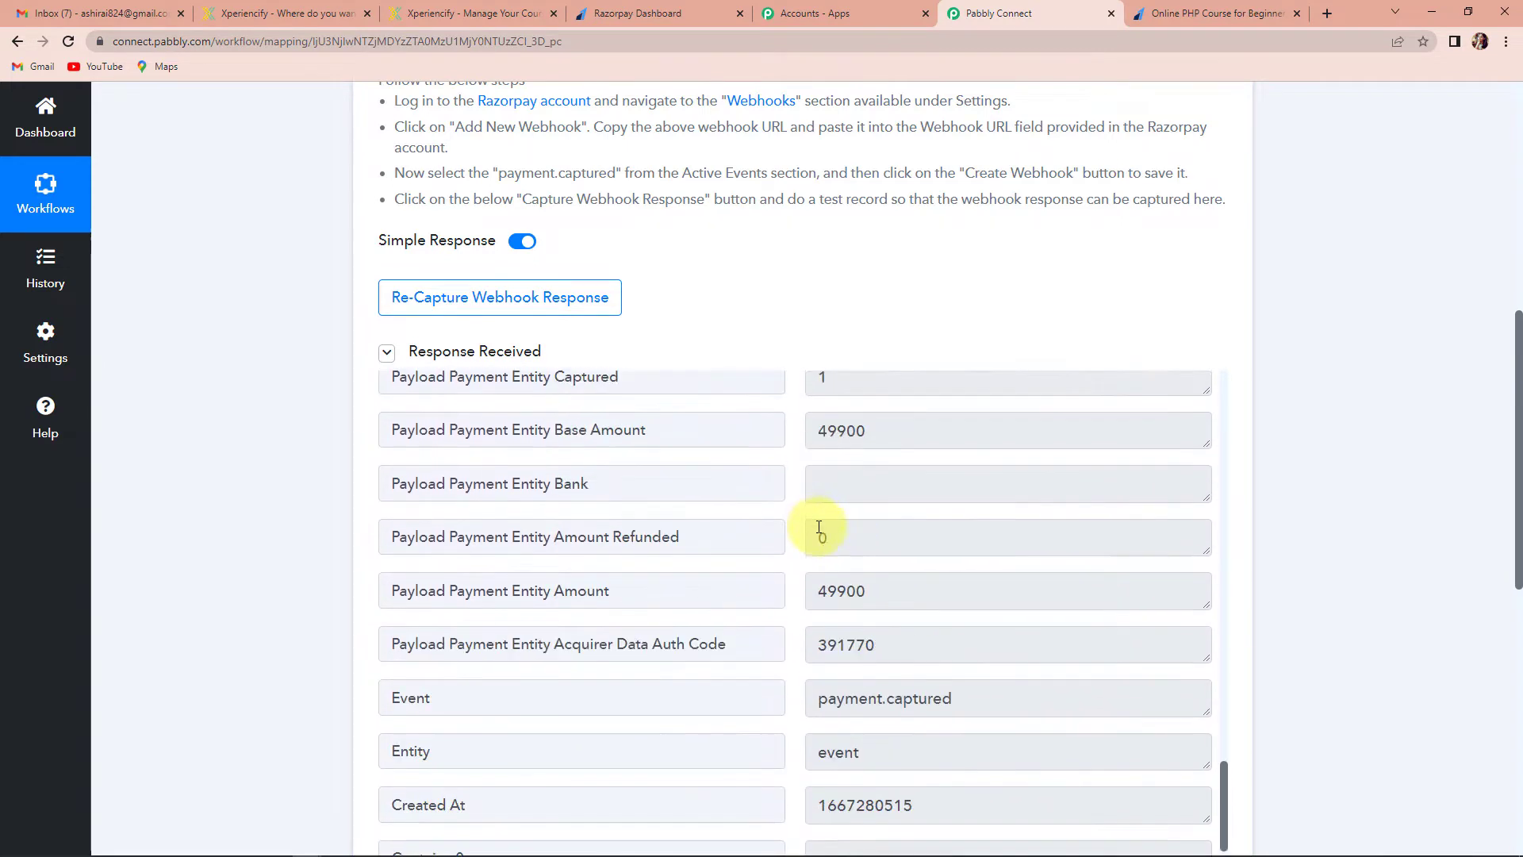
scroll(818, 527, "up", 2)
left_click_drag(817, 585, 883, 586)
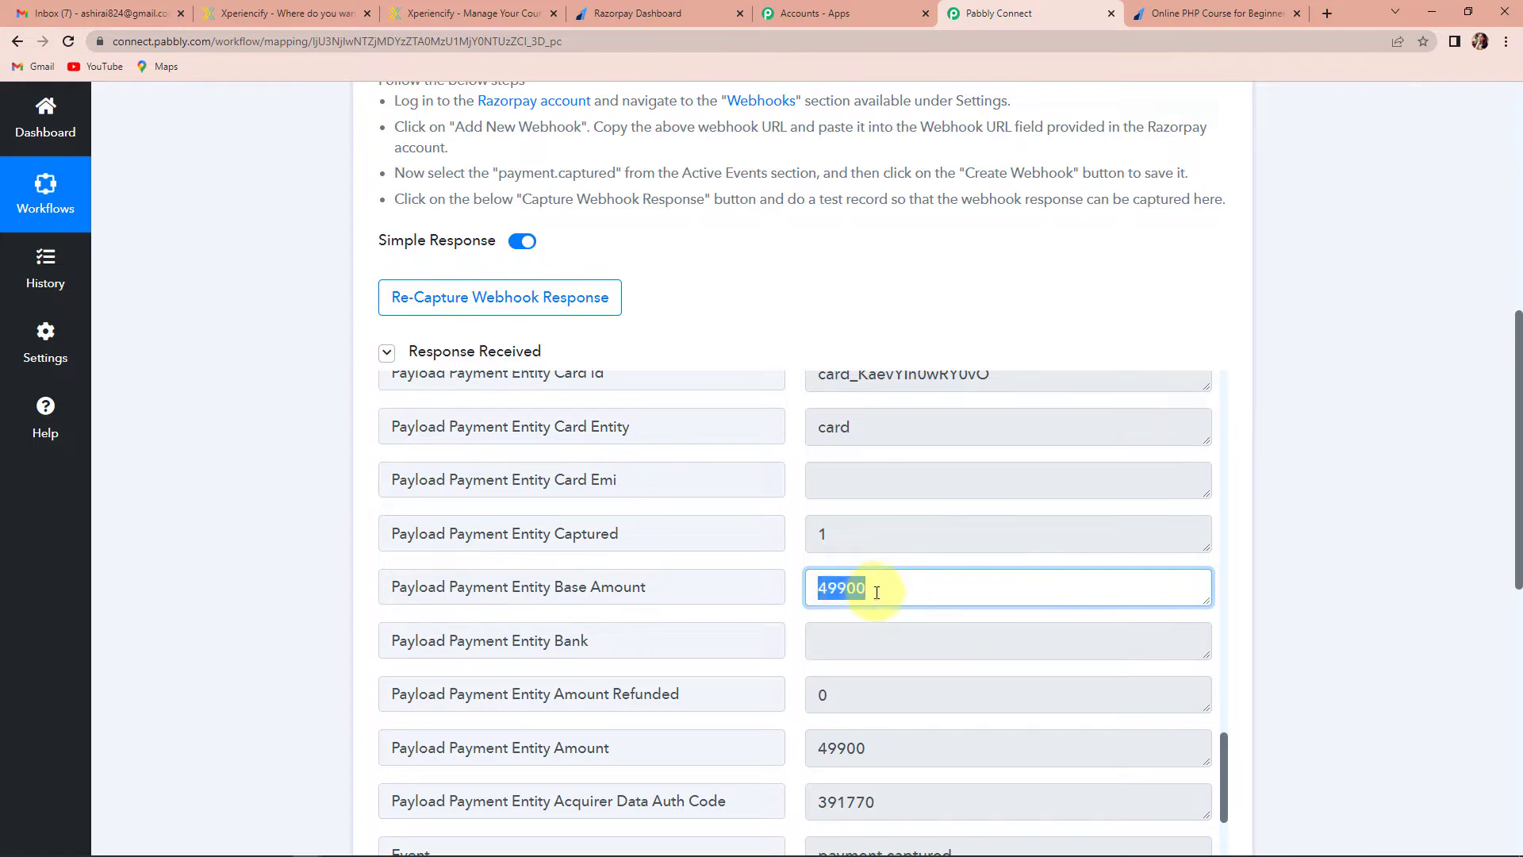
left_click(876, 592)
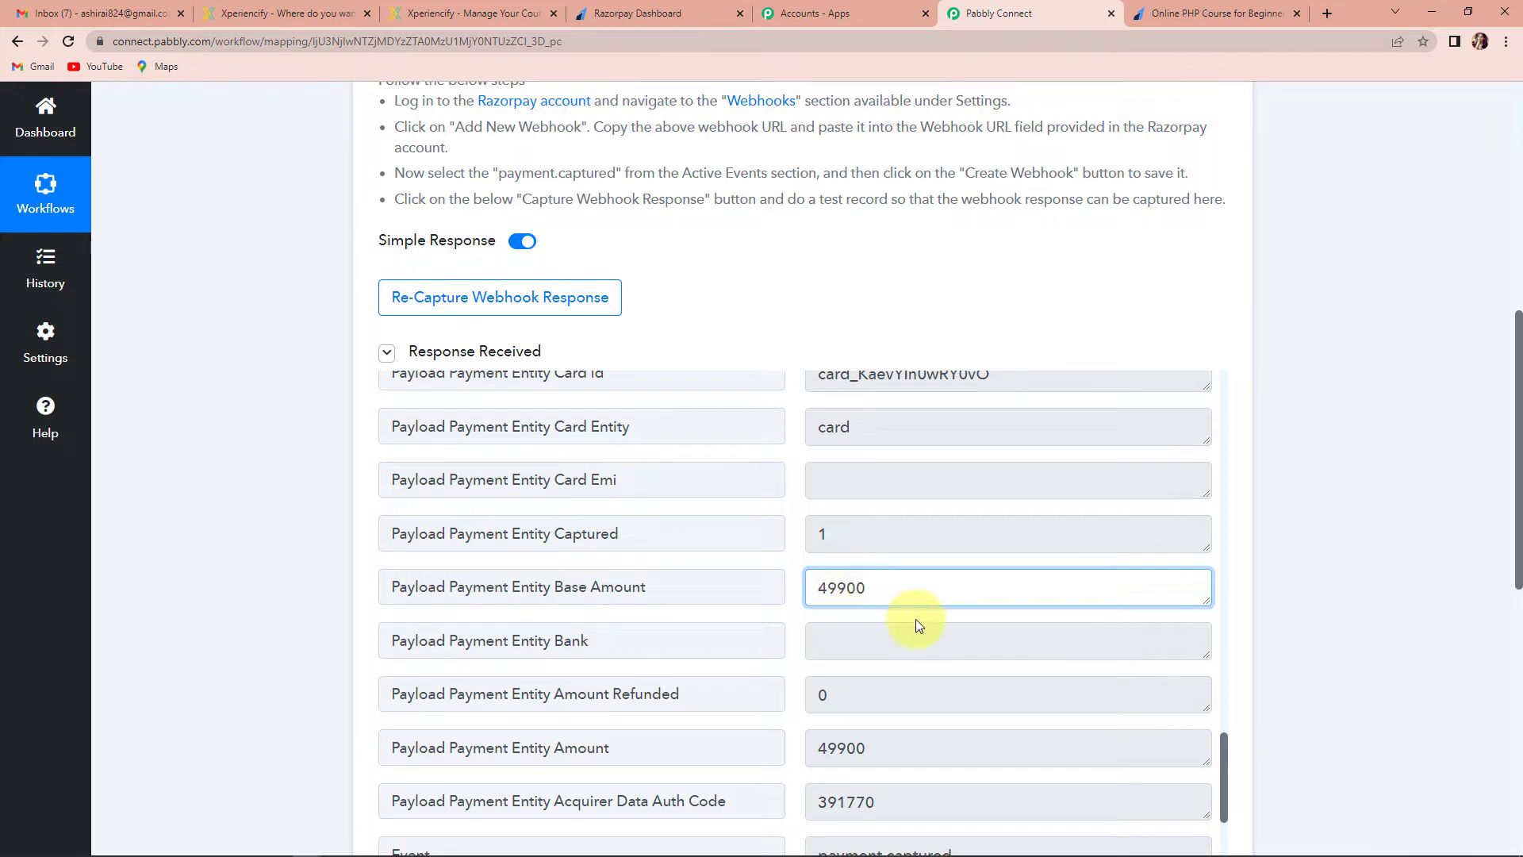
scroll(915, 619, "down", 10)
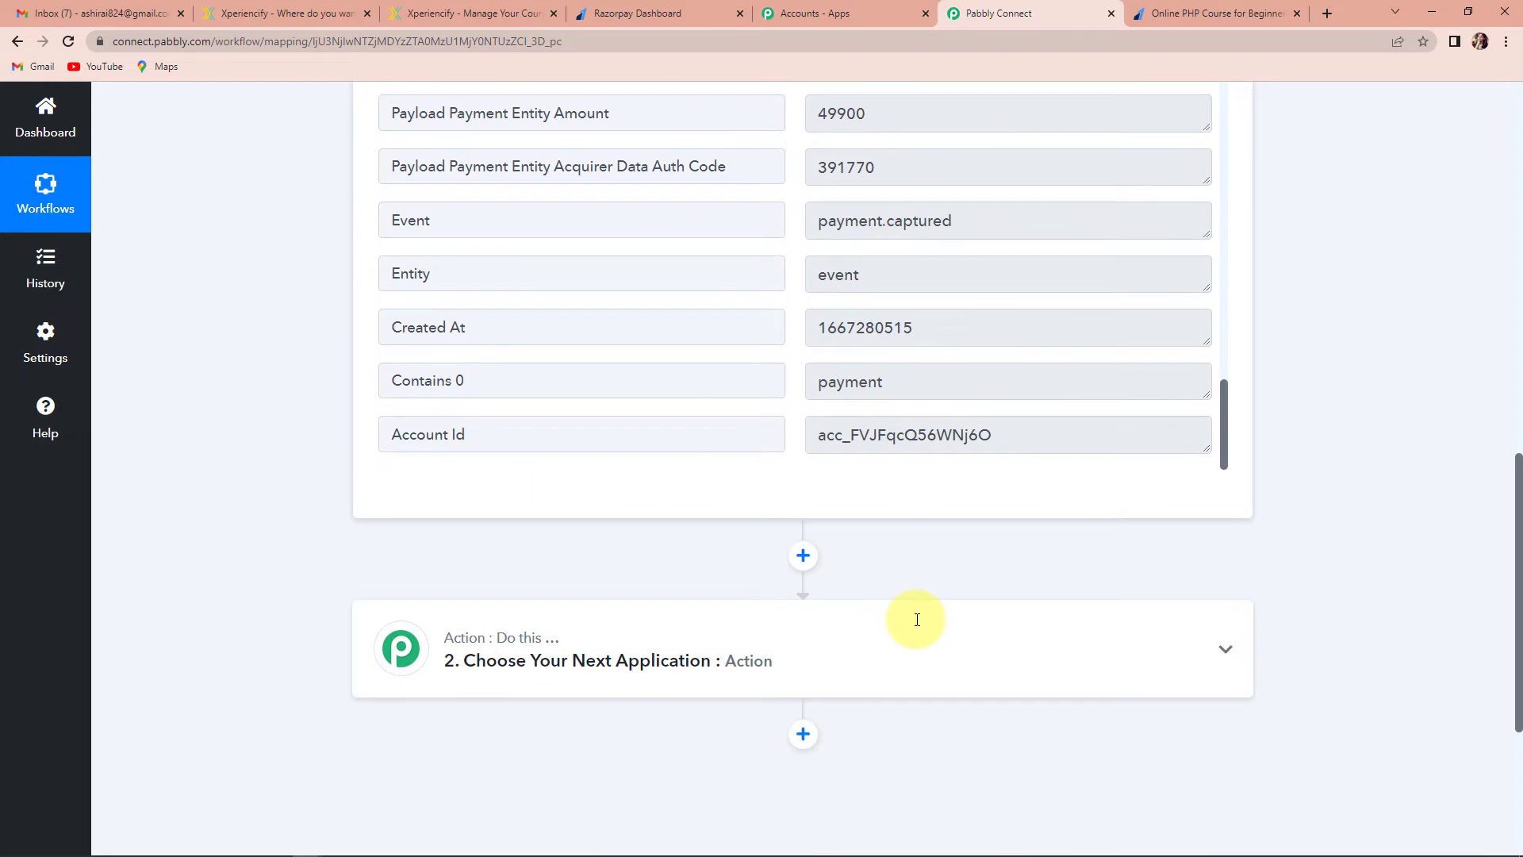
Expand the '2. Choose Your Next Application' step to reveal its app picker
mouse_move(916, 629)
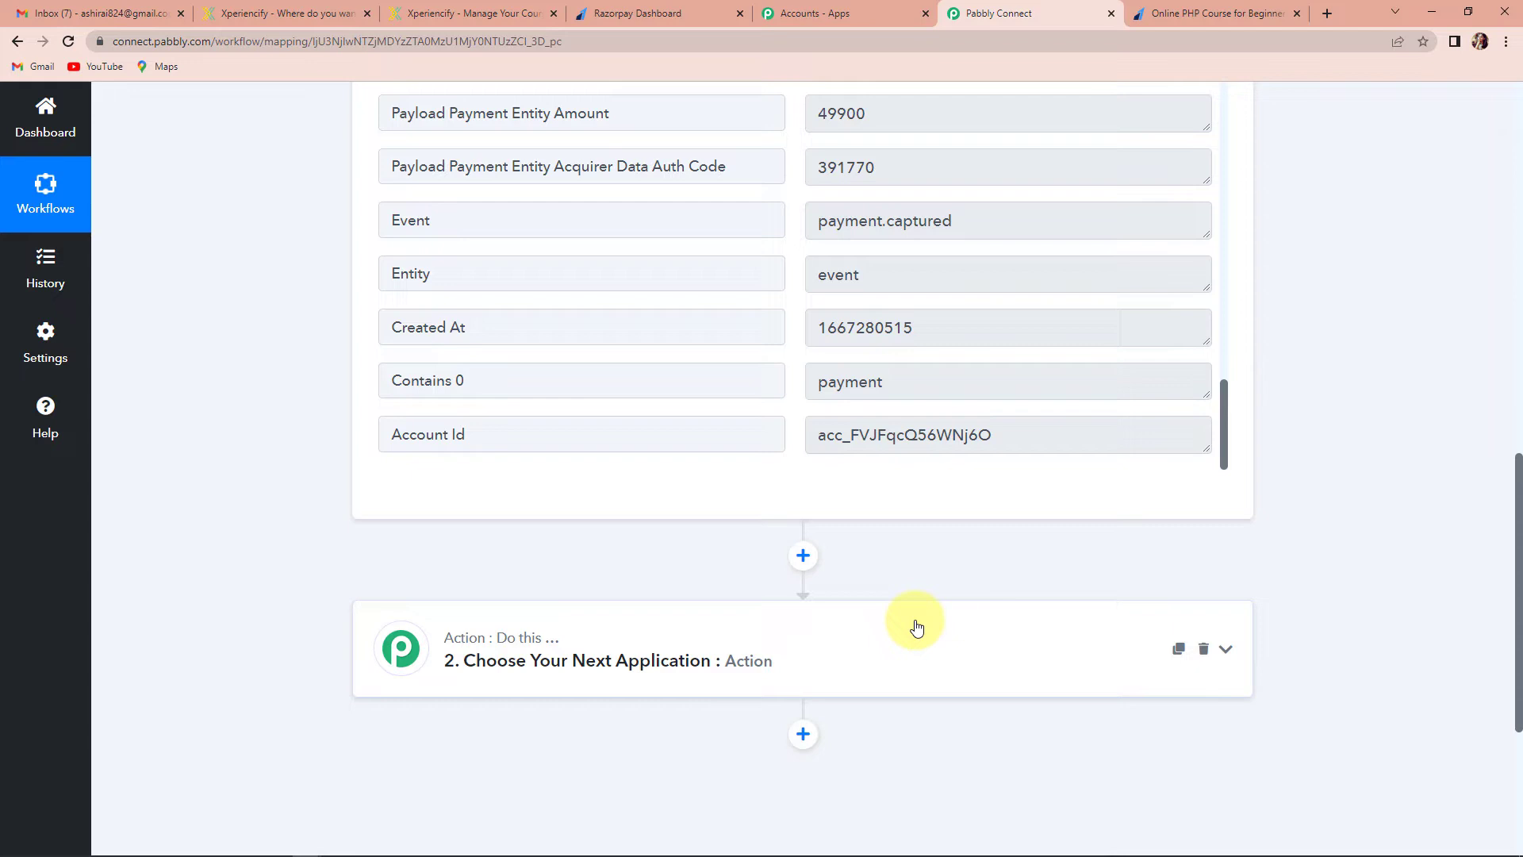
left_click(547, 657)
scroll(515, 585, "down", 3)
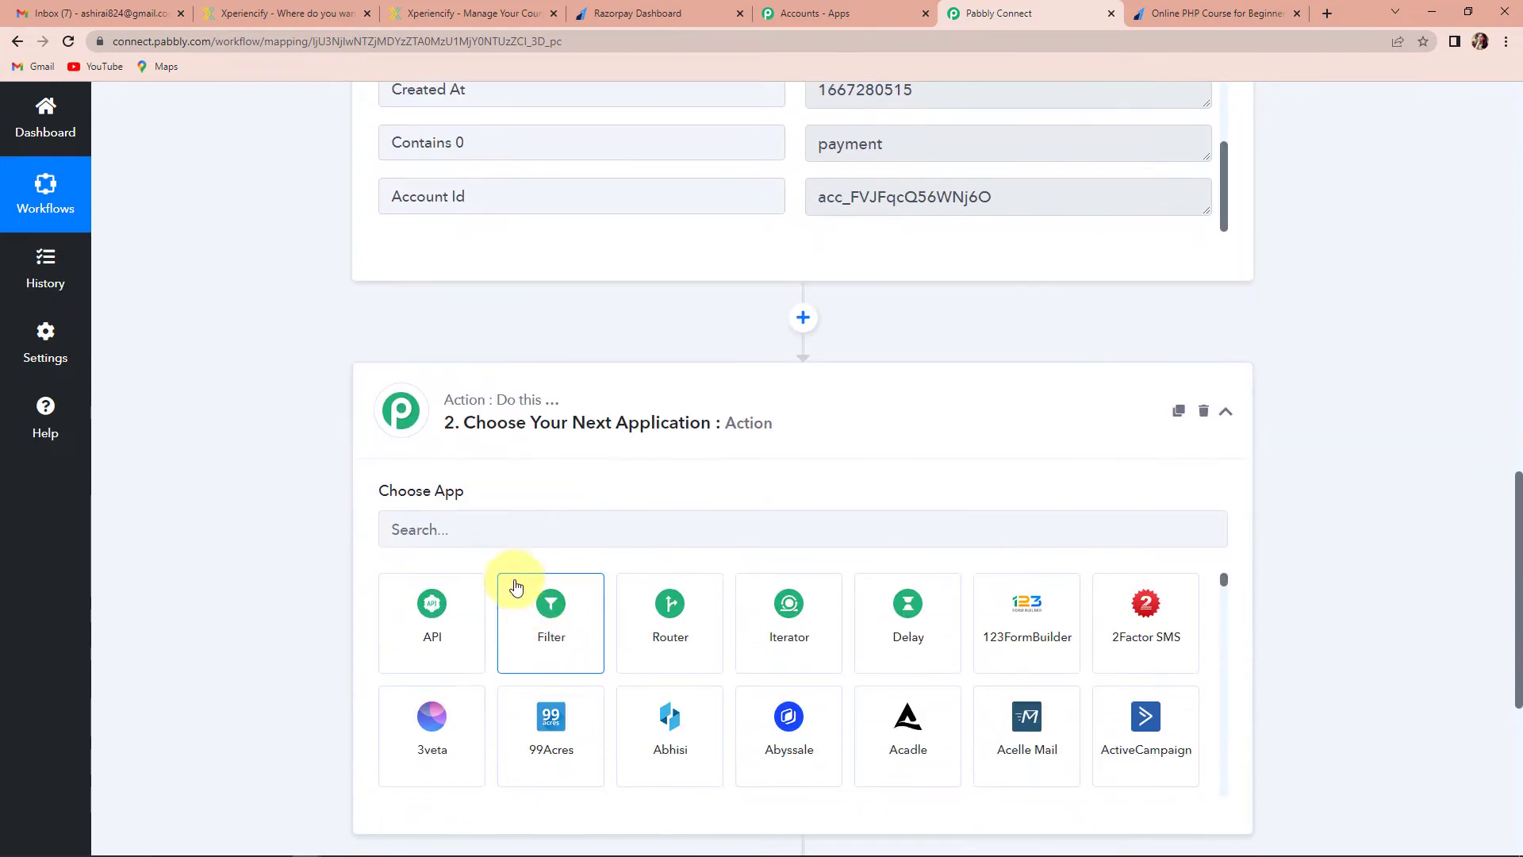
Make step two a Filter by Pabbly that checks the Notes Product Name field
left_click(554, 639)
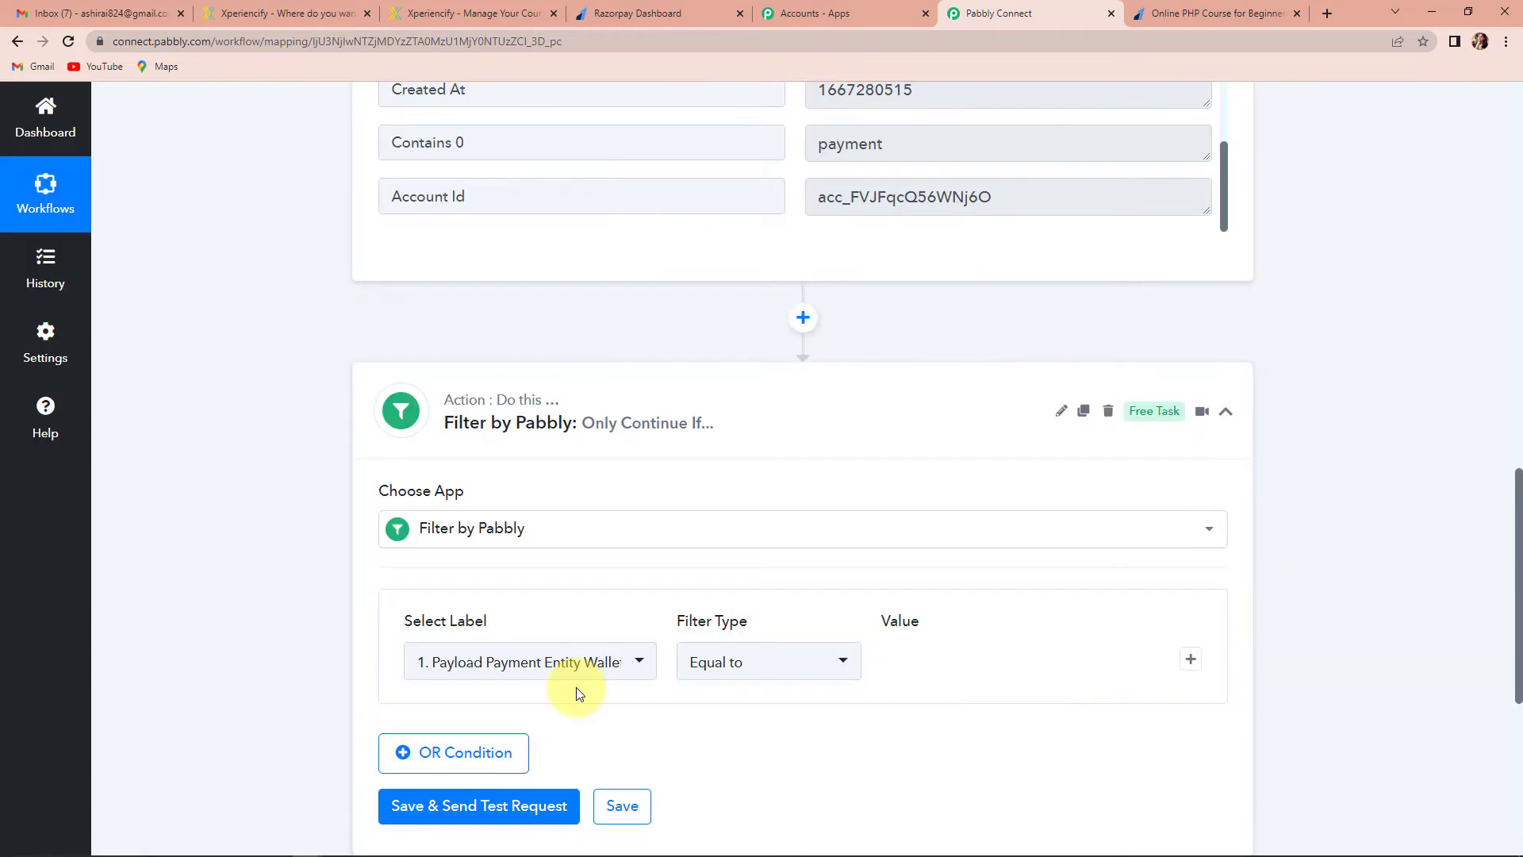
left_click(639, 506)
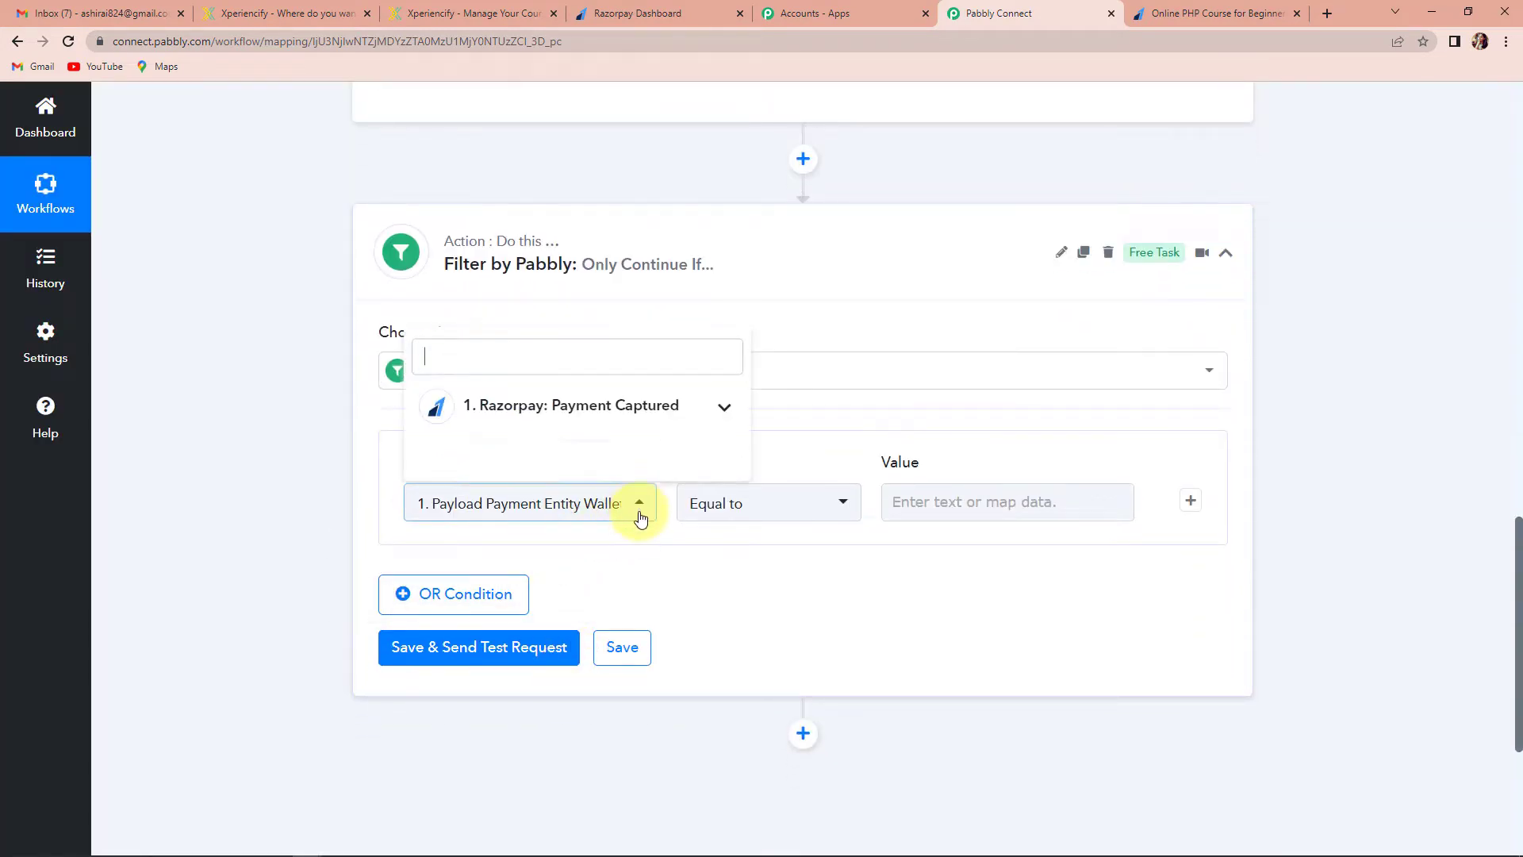
left_click(502, 411)
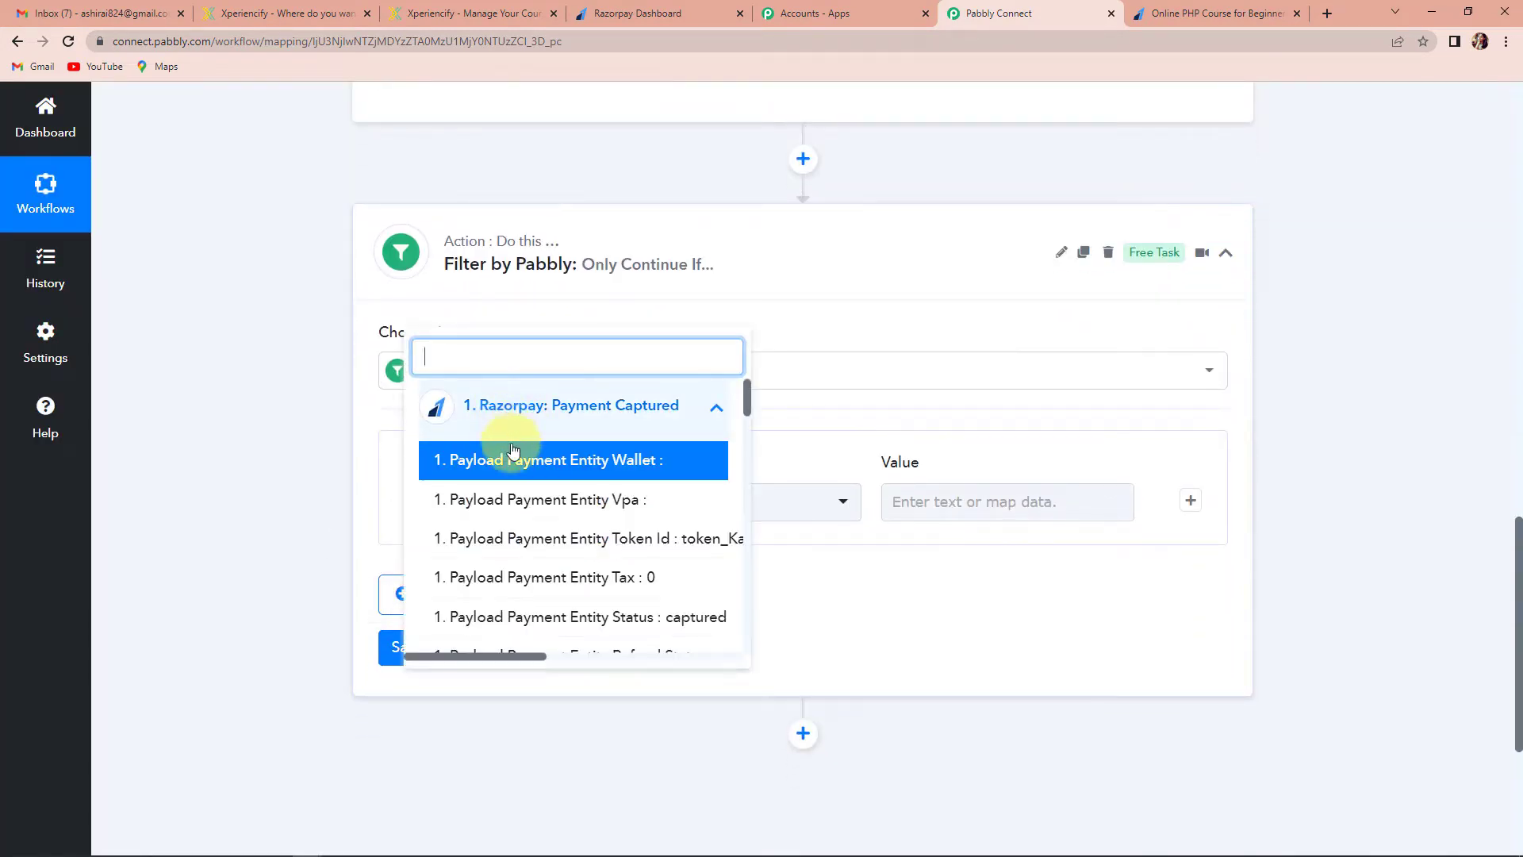
scroll(555, 564, "down", 5)
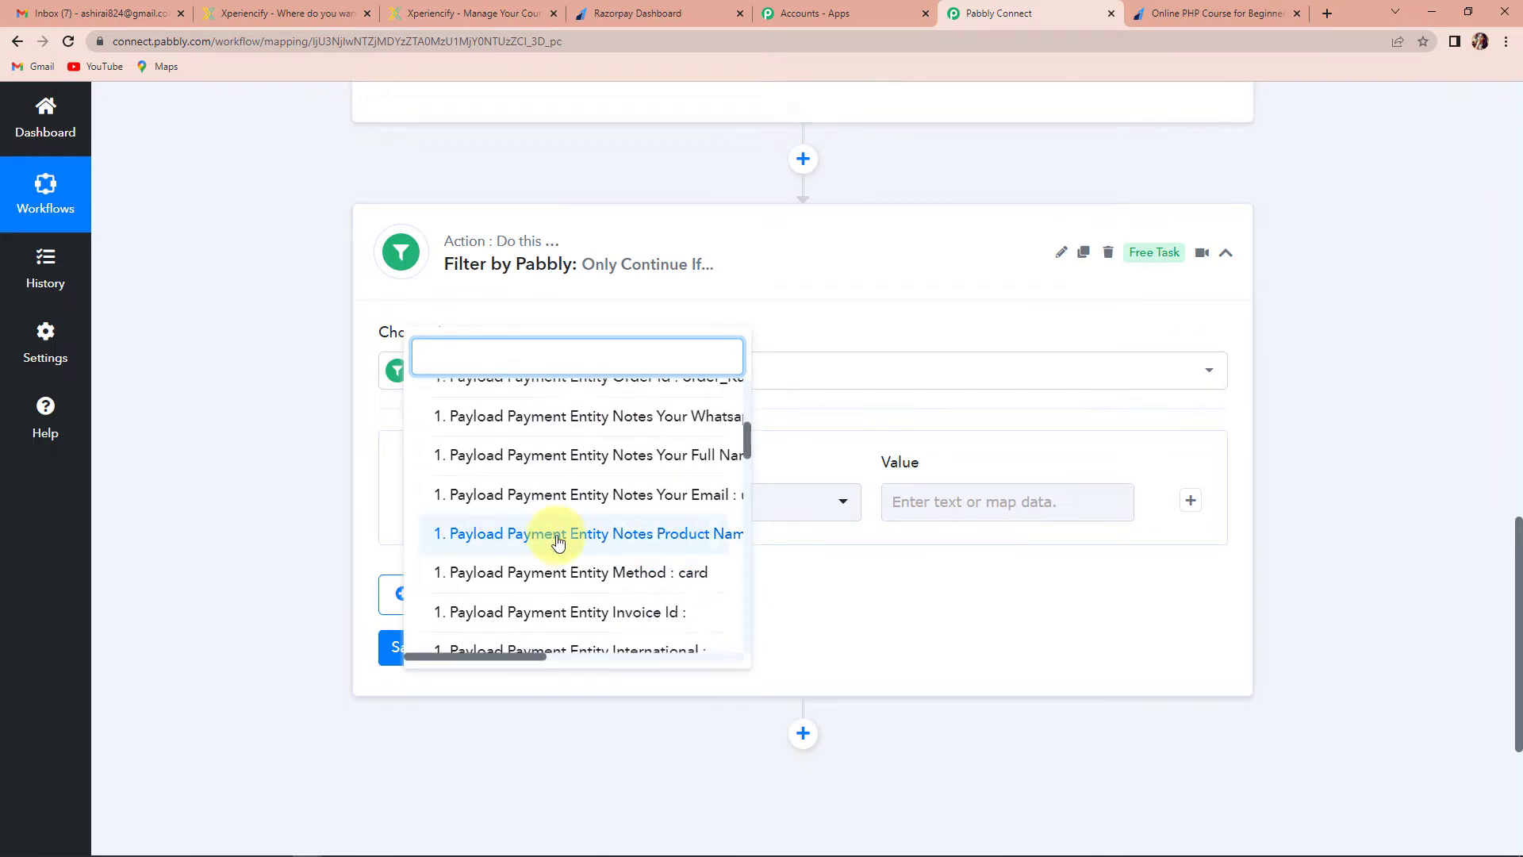
left_click(558, 541)
Copy the test payment's Product Name value from the trigger's captured response
scroll(959, 498, "up", 6)
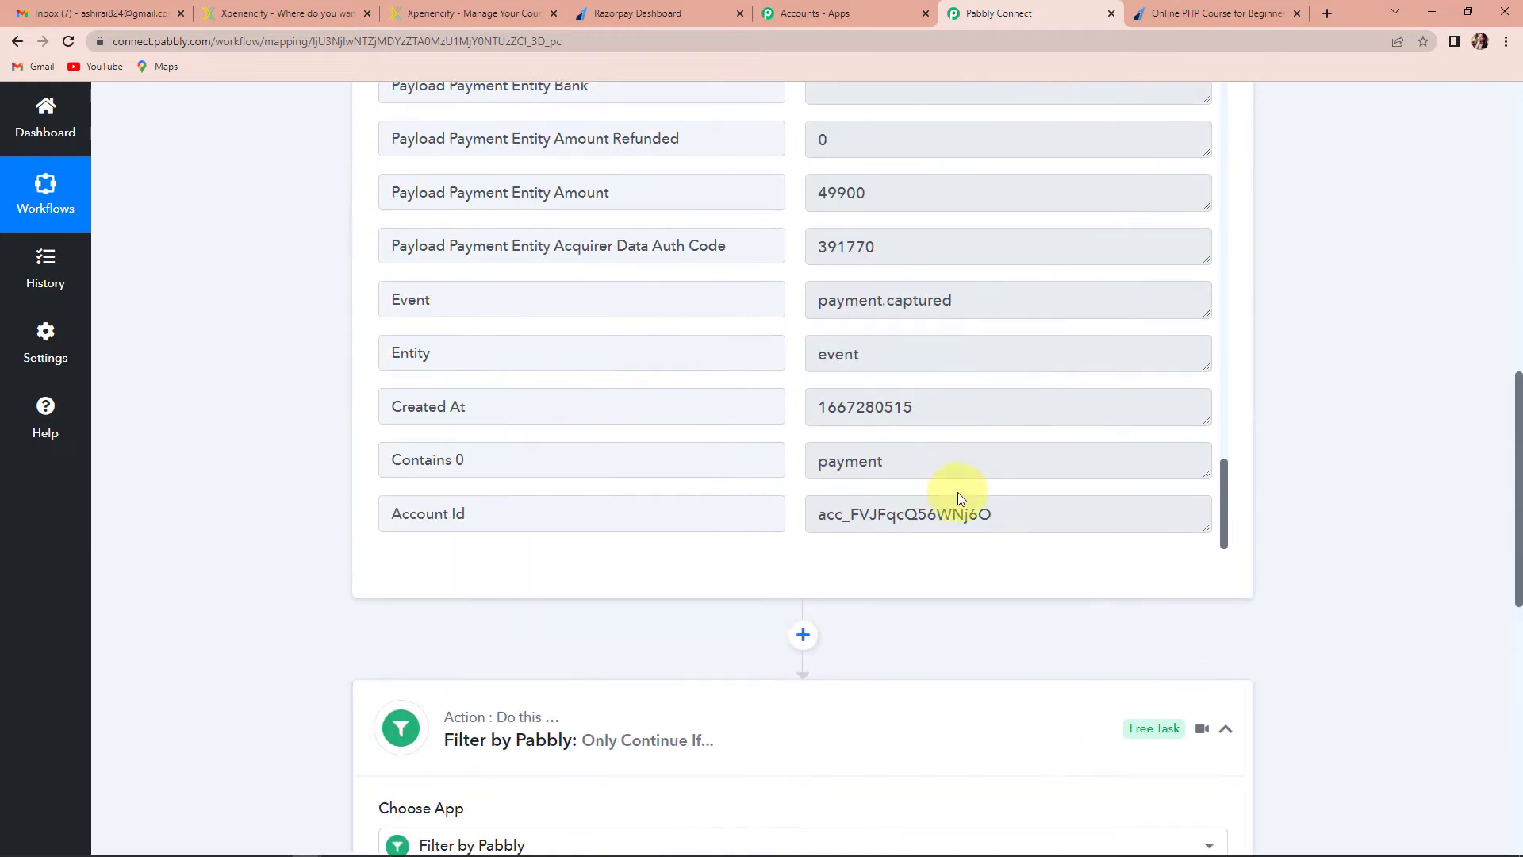
scroll(959, 493, "up", 15)
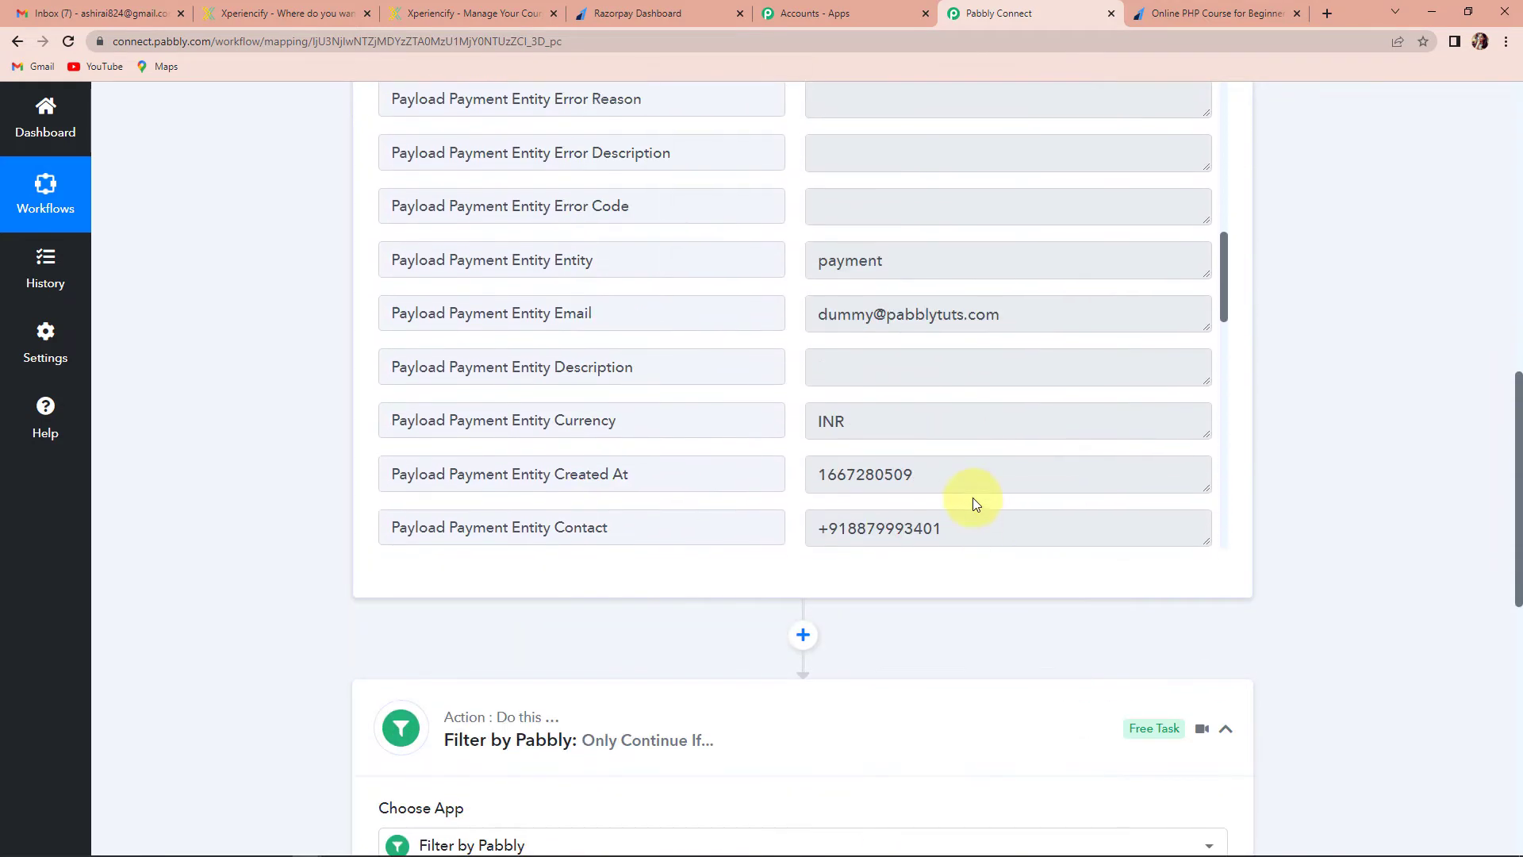
scroll(972, 497, "up", 11)
scroll(915, 444, "down", 3)
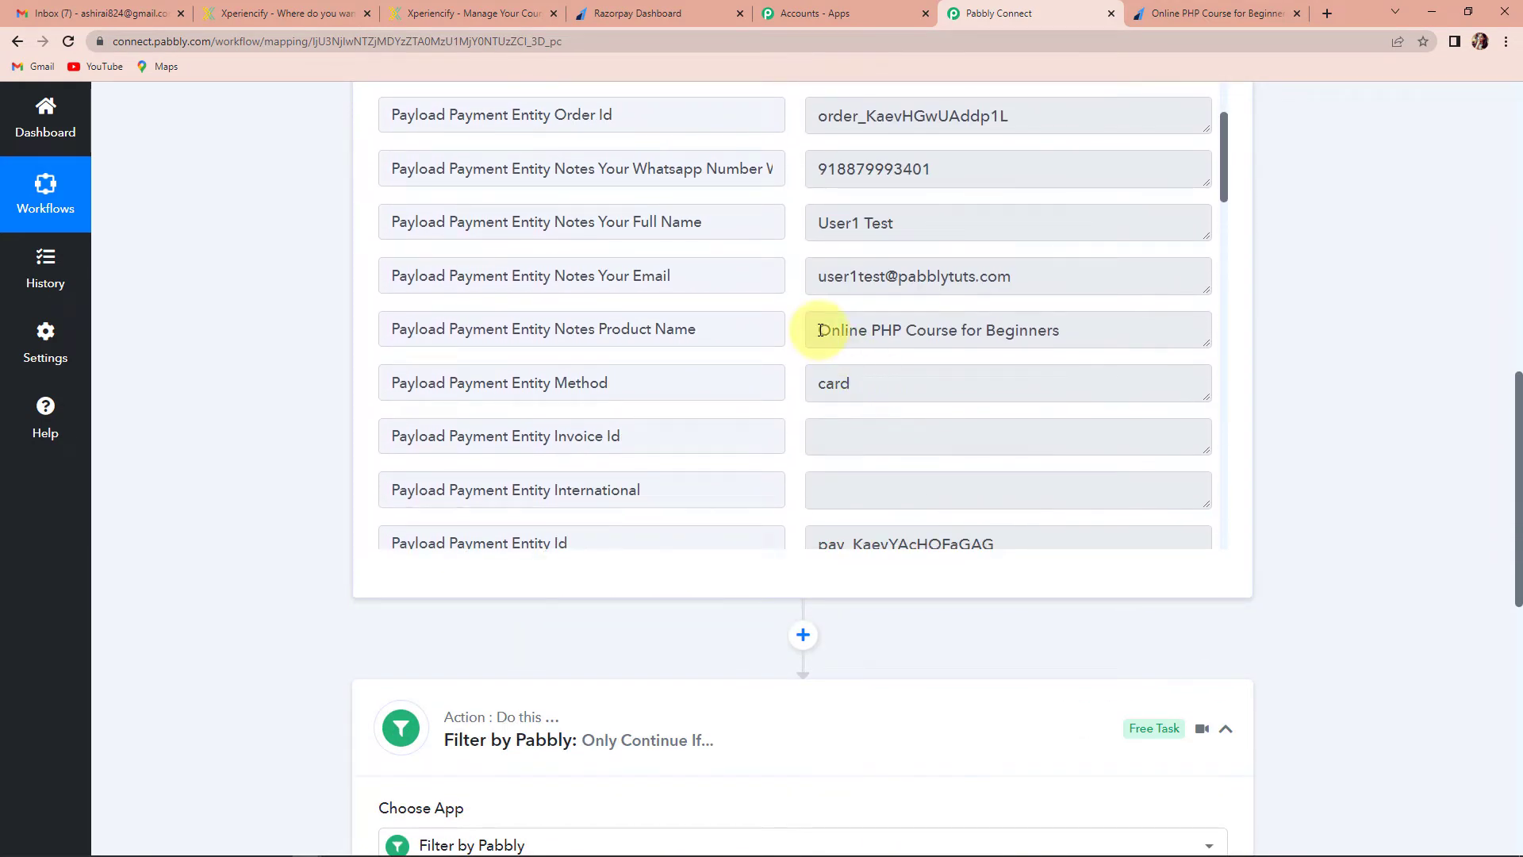
left_click_drag(819, 330, 1103, 330)
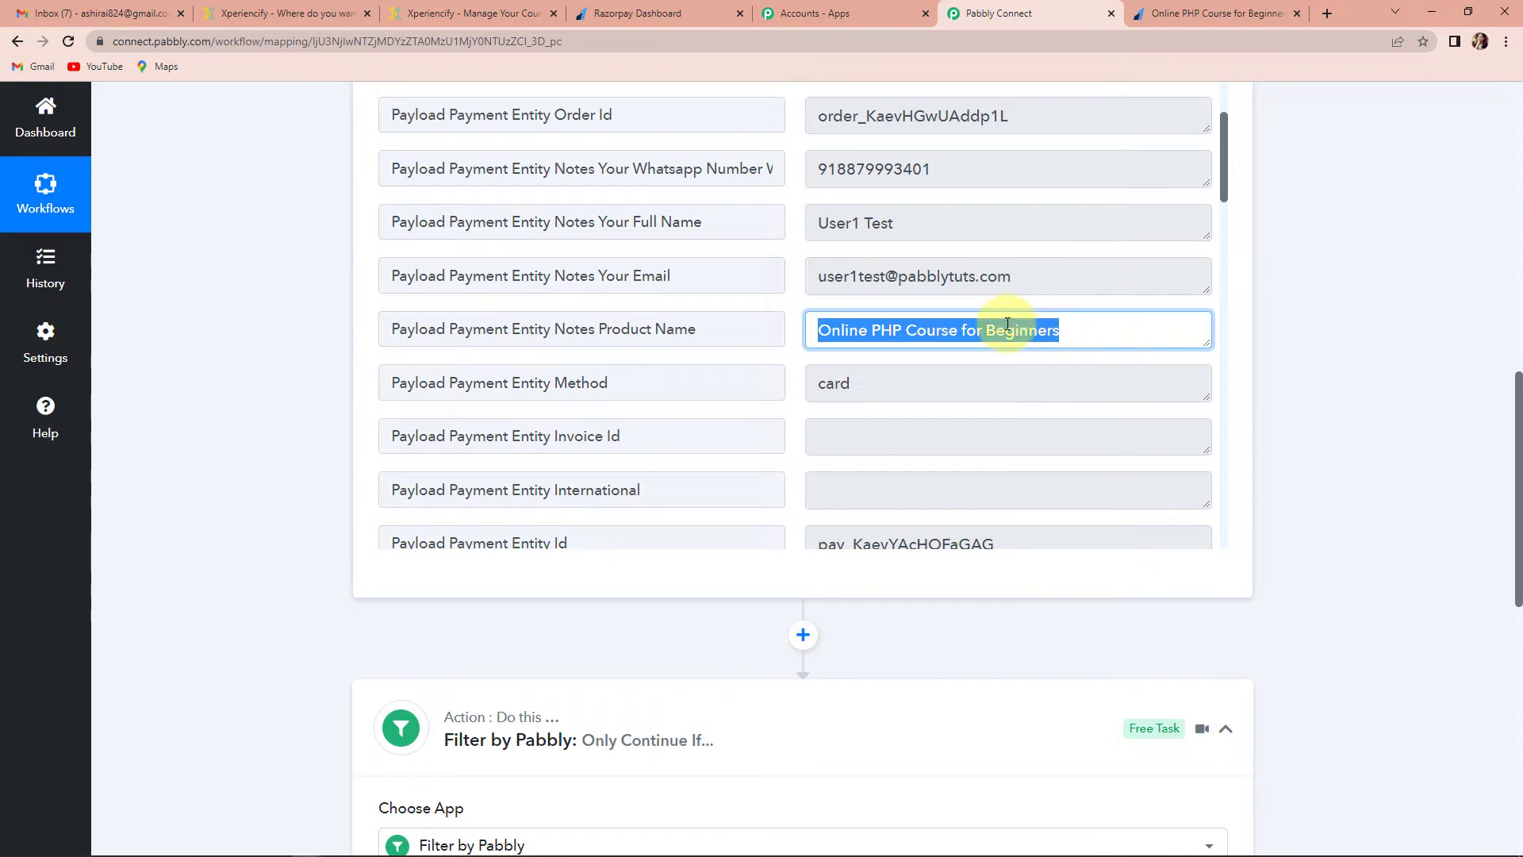
right_click(977, 330)
left_click(998, 341)
scroll(1043, 439, "down", 5)
scroll(1265, 568, "down", 5)
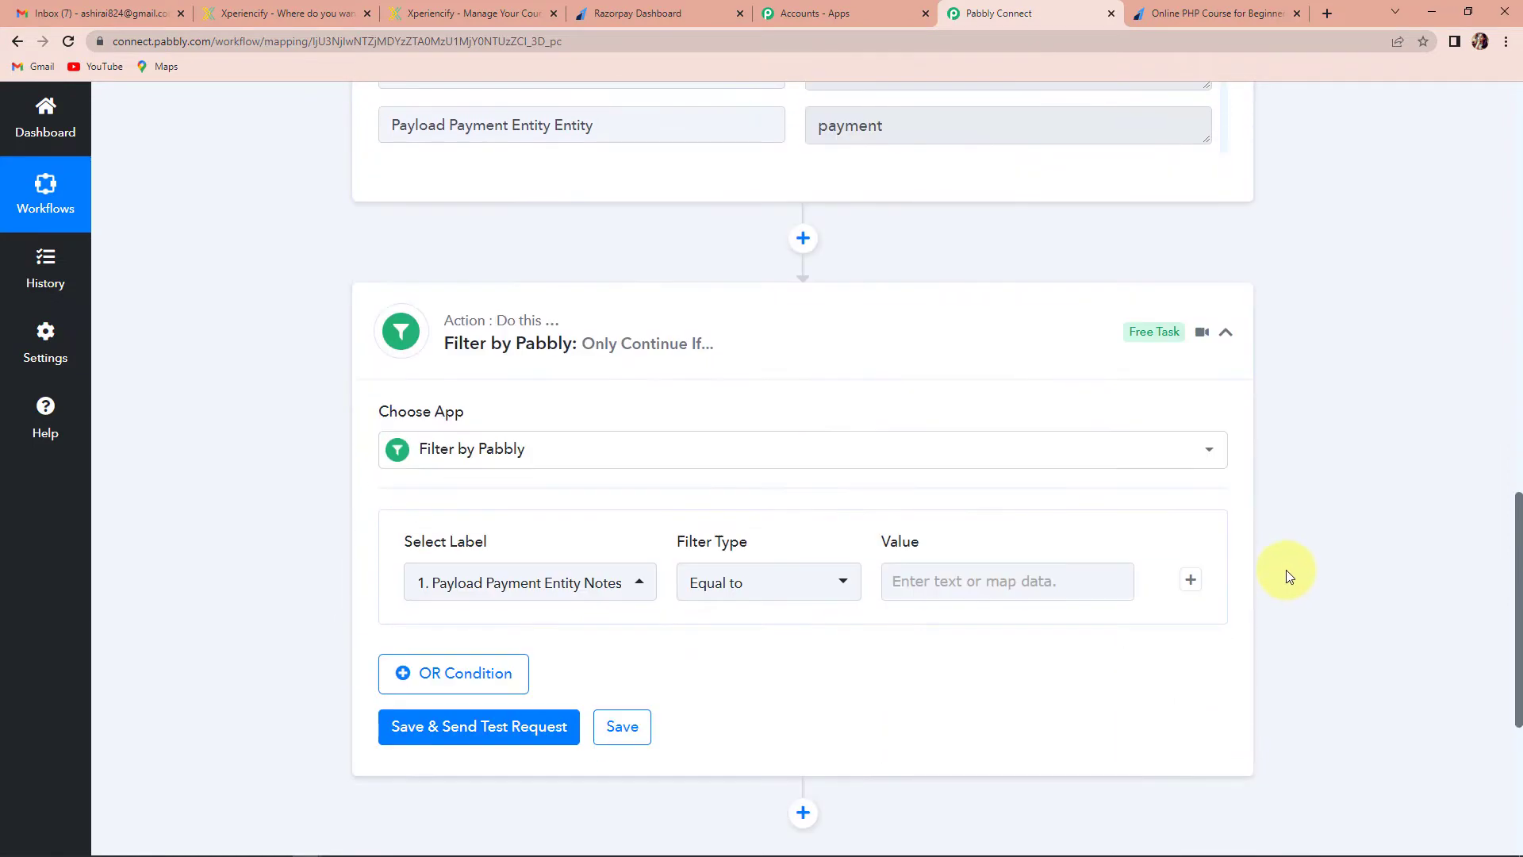
scroll(1287, 569, "down", 3)
Set the filter to Equal to 'Online PHP Course for Beginners' and test it, getting Condition is true
left_click(639, 347)
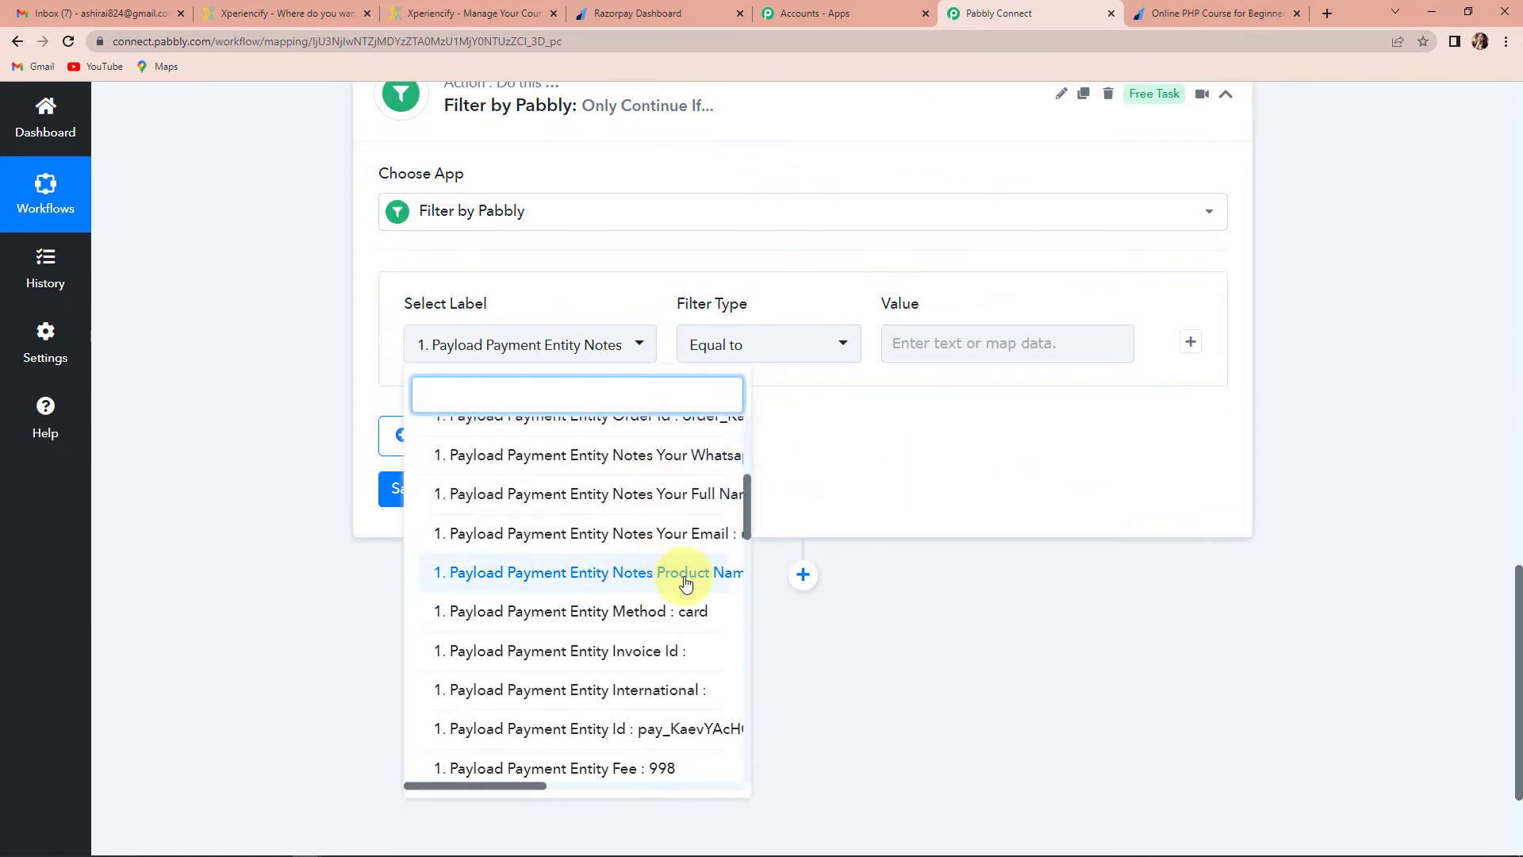
left_click(829, 347)
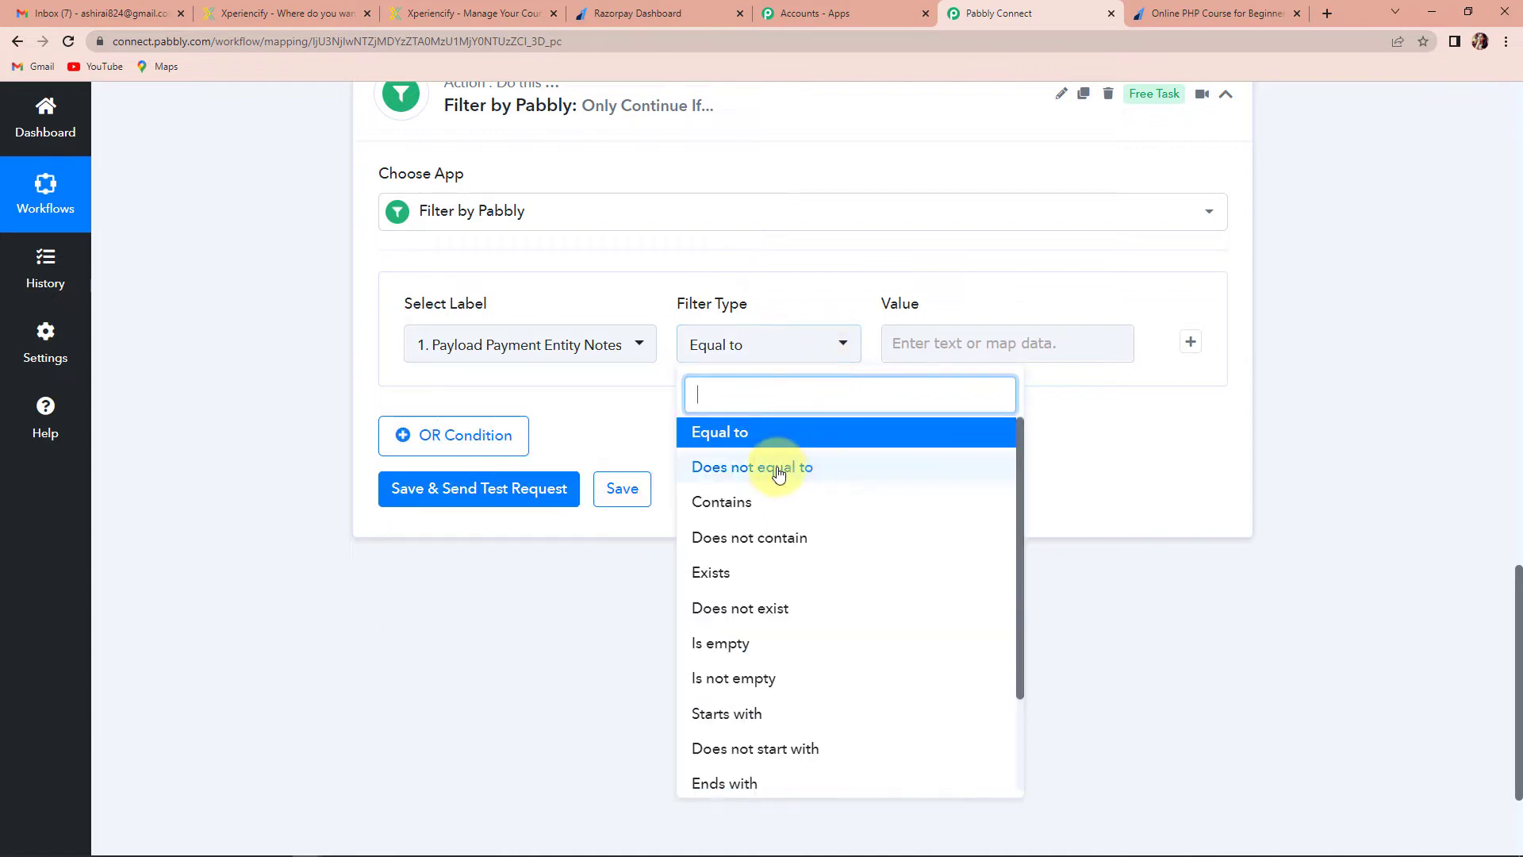
left_click(755, 441)
left_click(902, 341)
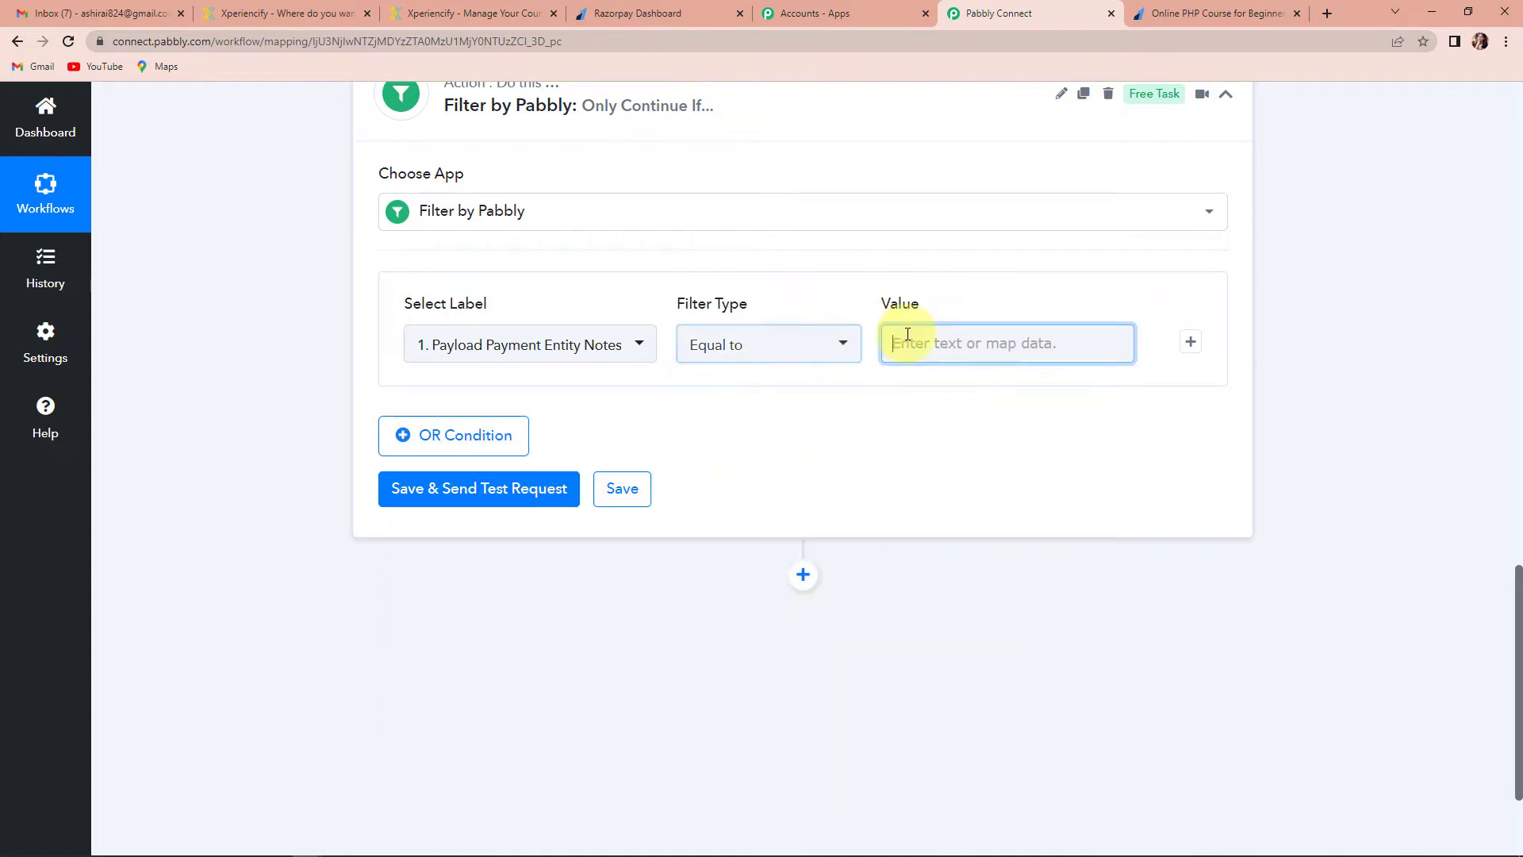
key("ctrl+v")
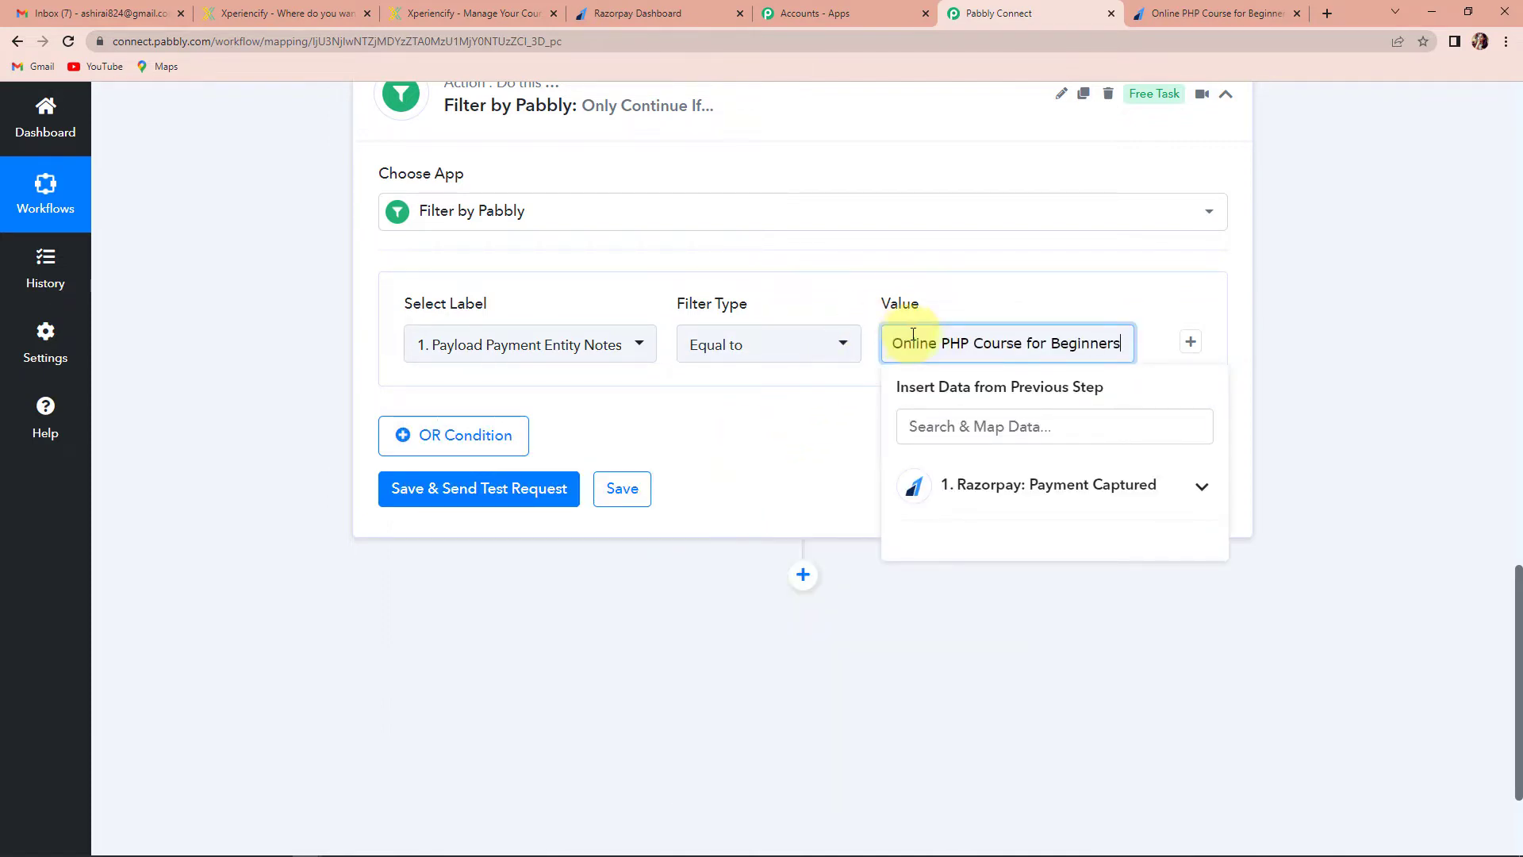
left_click(1325, 507)
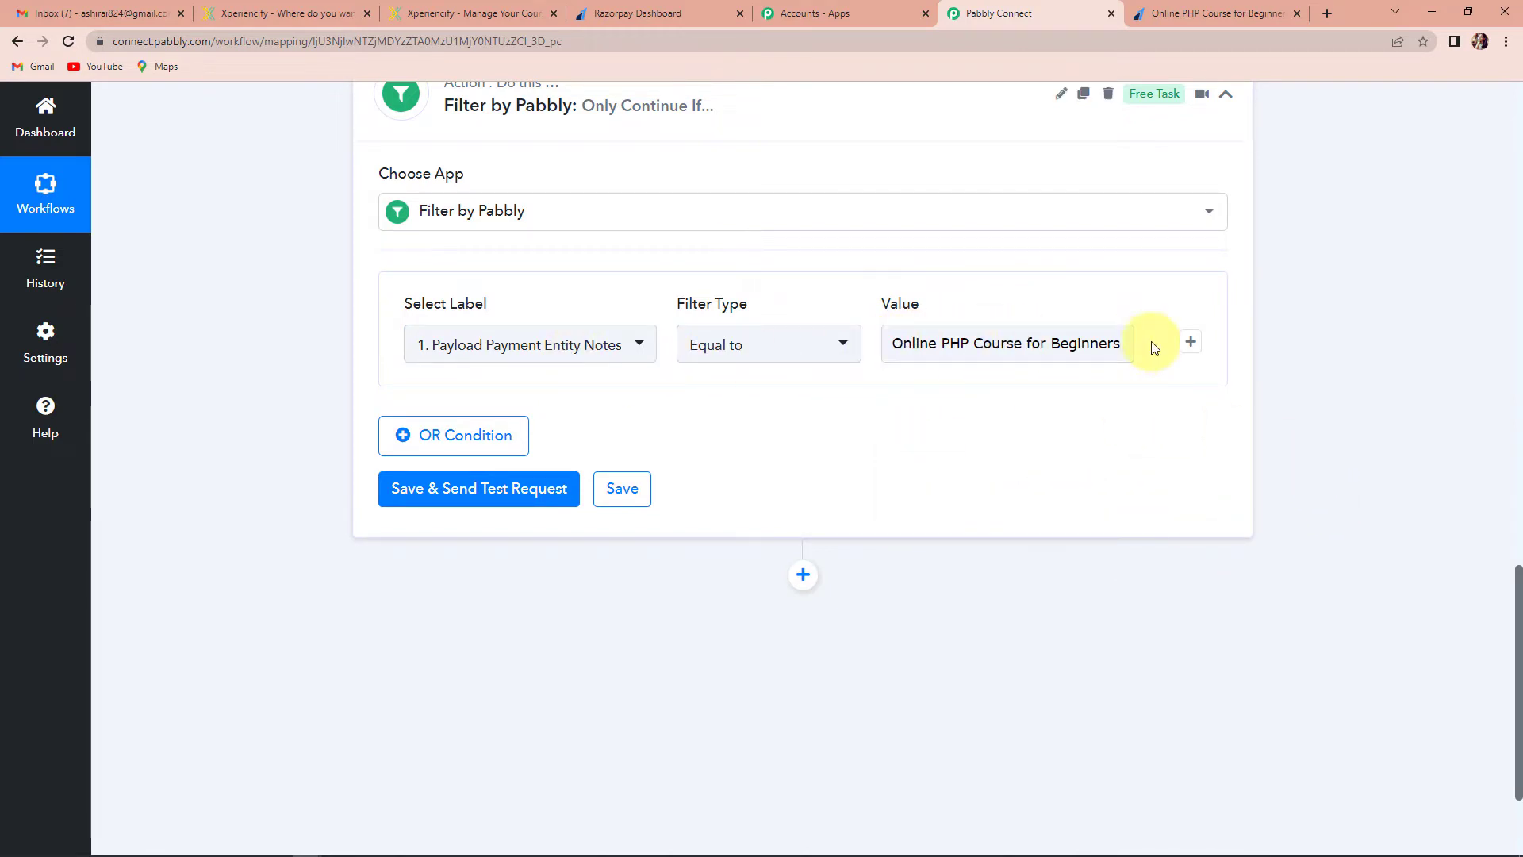
left_click(468, 497)
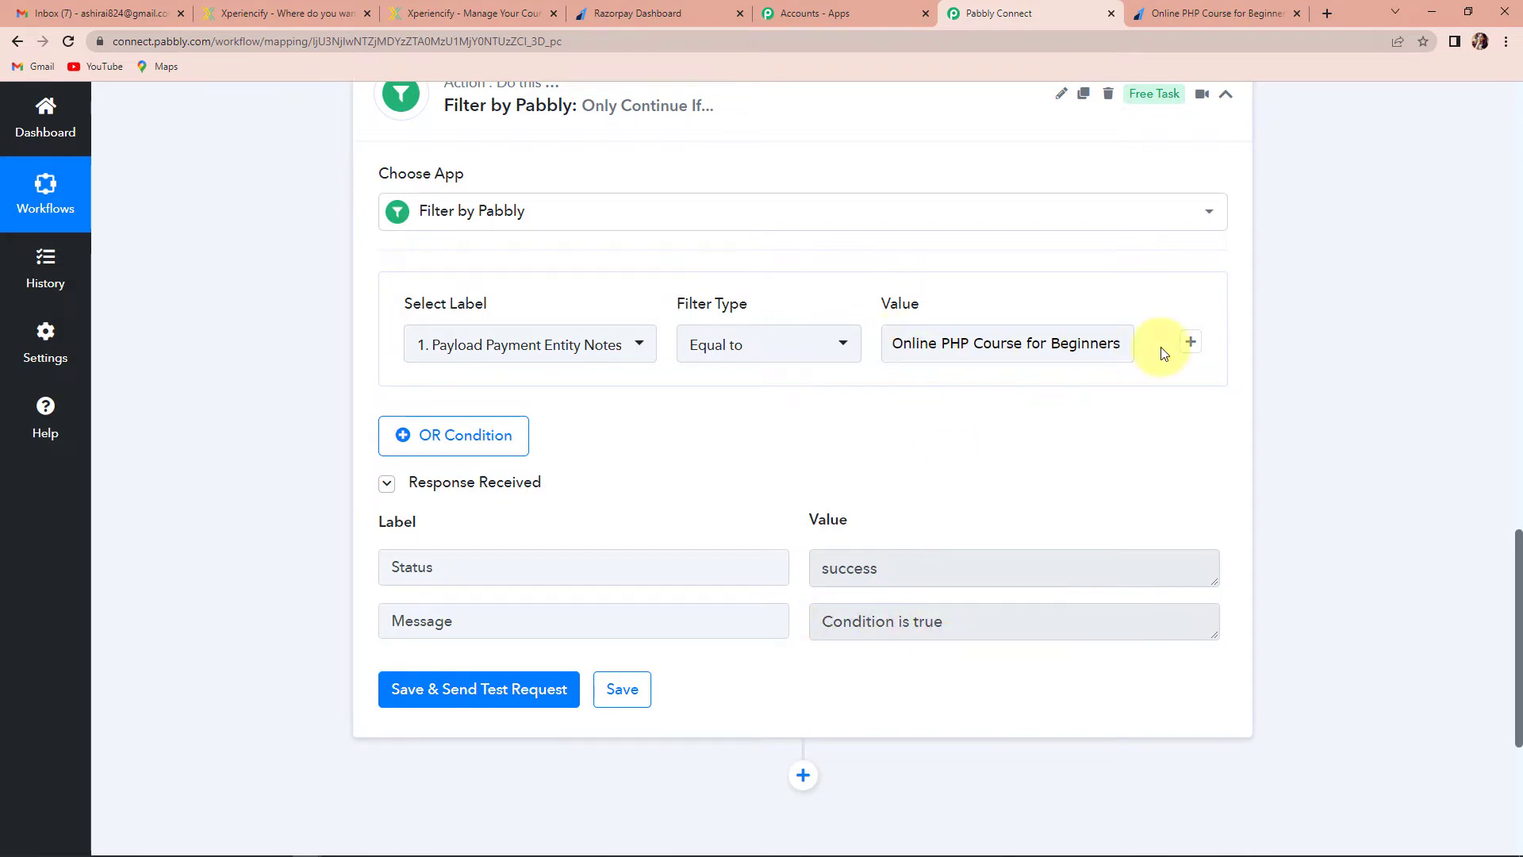
scroll(1351, 363, "down", 5)
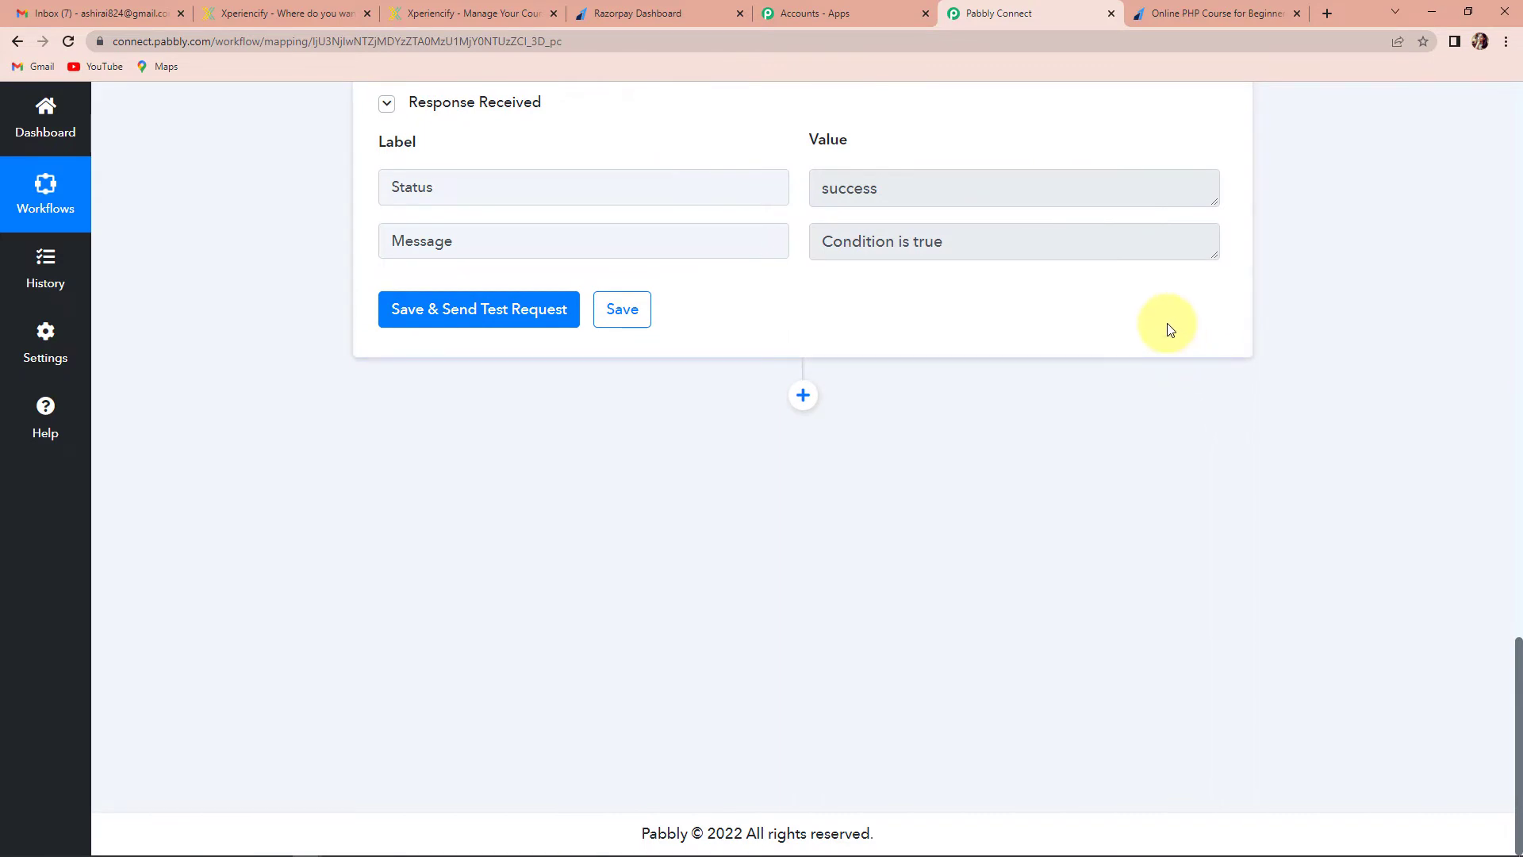
left_click(802, 395)
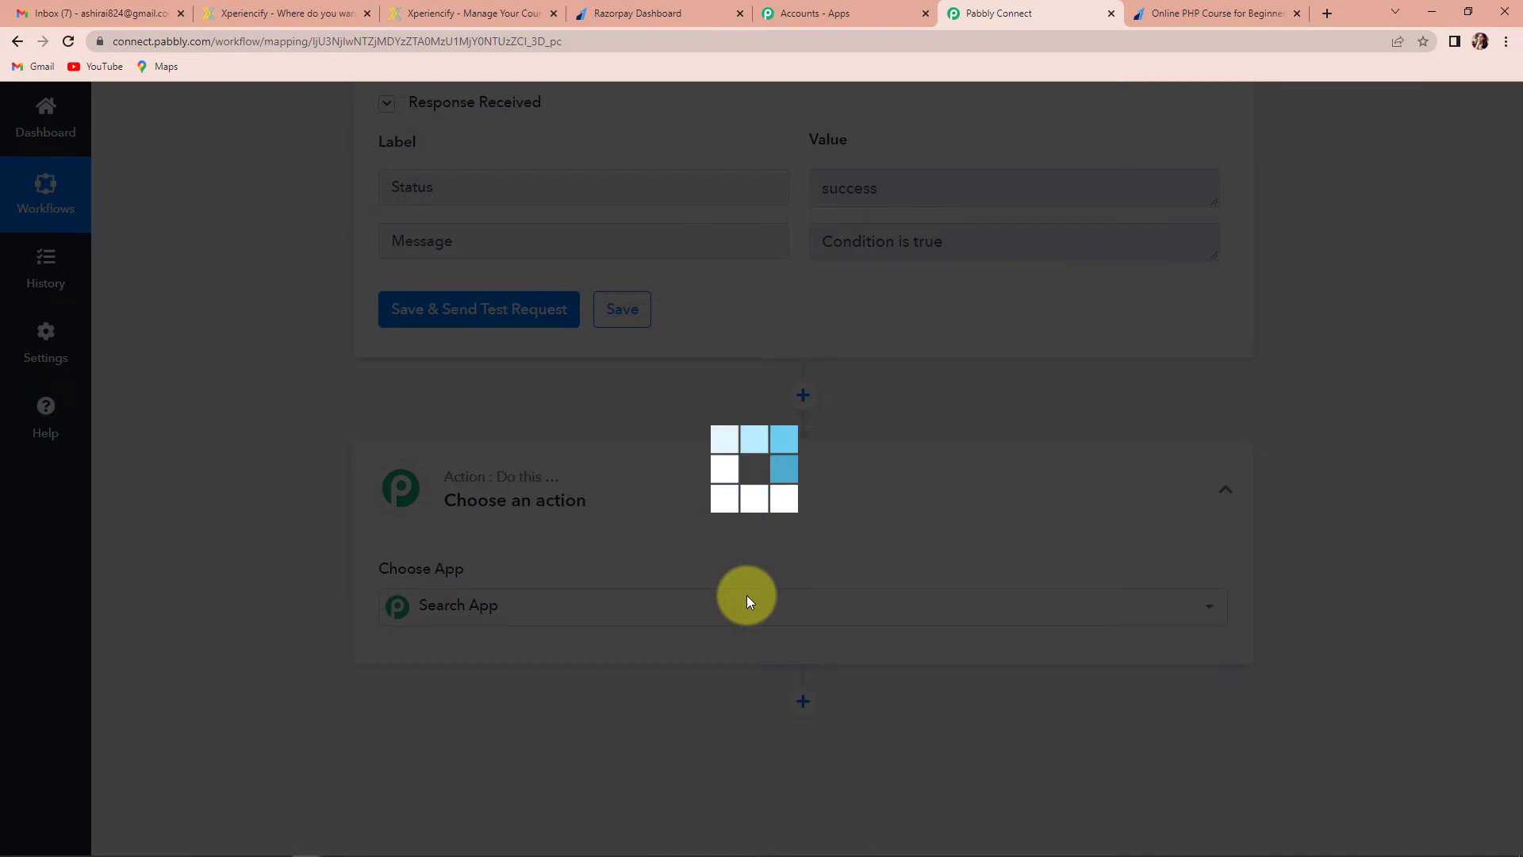
Add an Xperiencify action with the Add Student to a Course event and start connecting an account
scroll(714, 583, "down", 2)
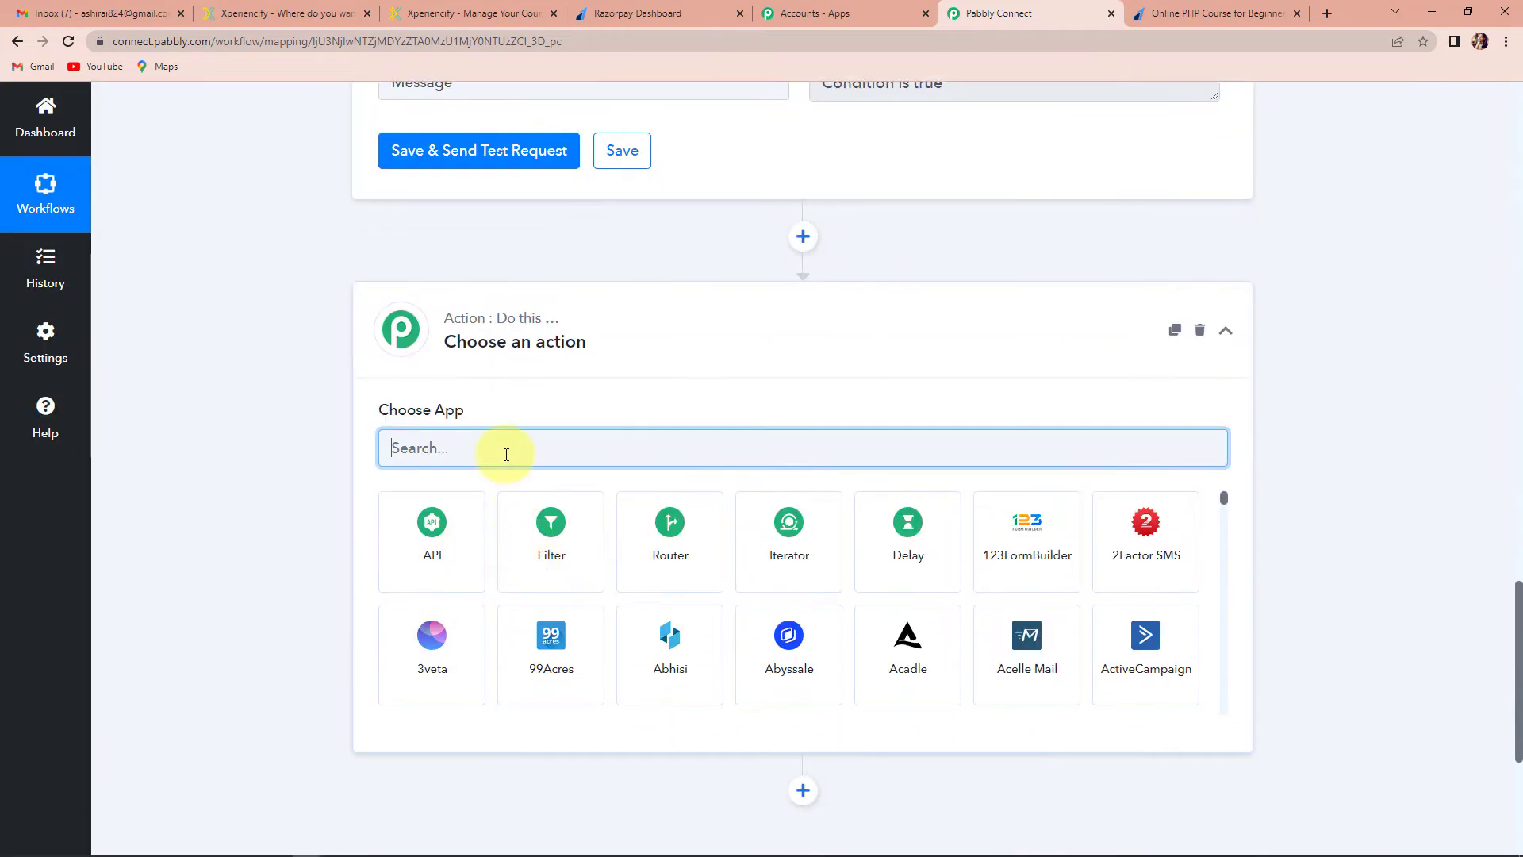
type("xpe")
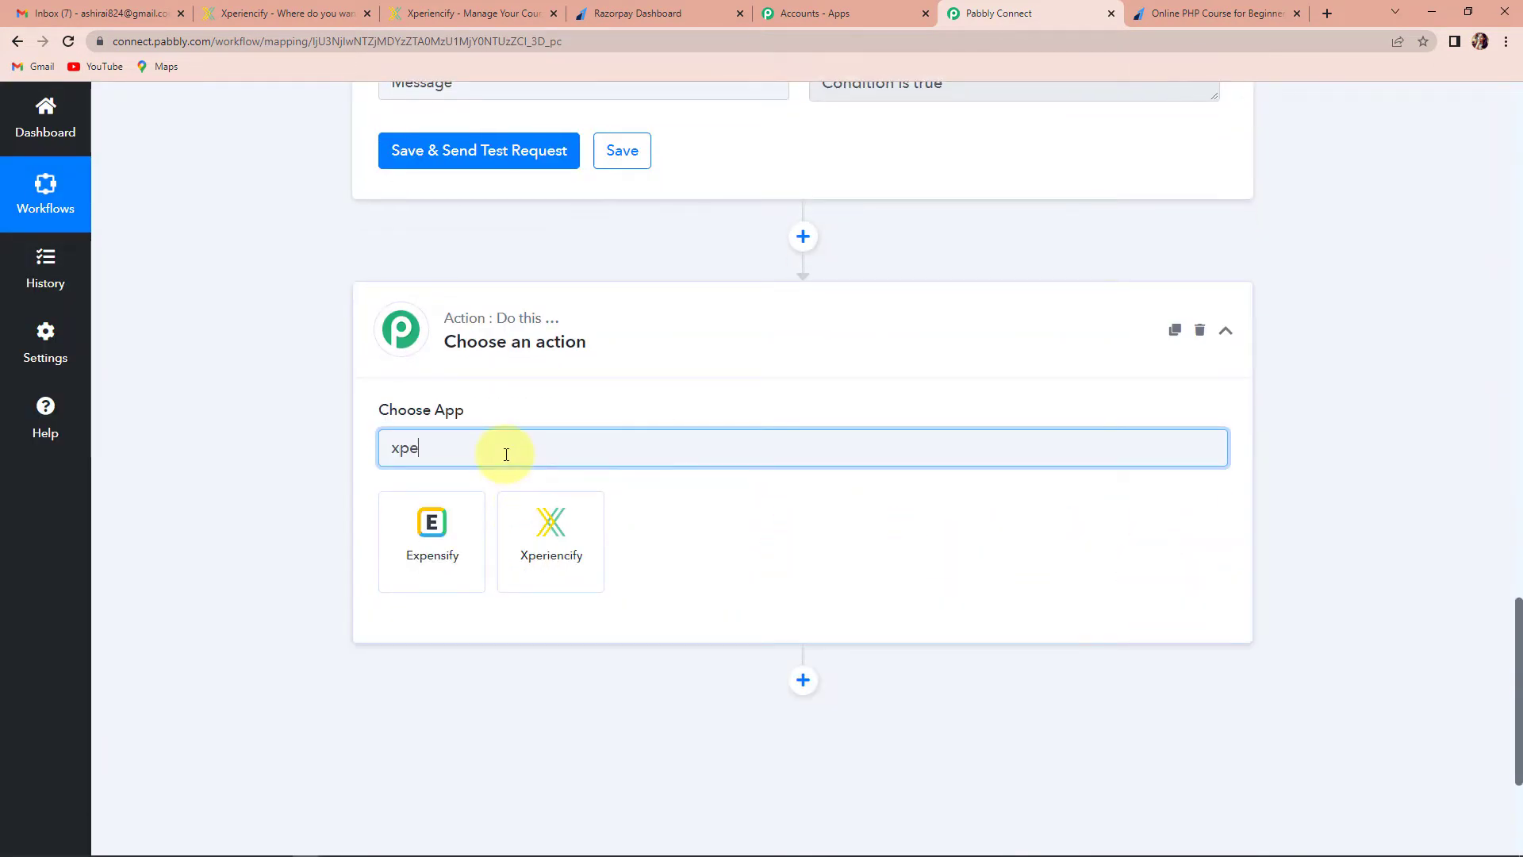
left_click(555, 521)
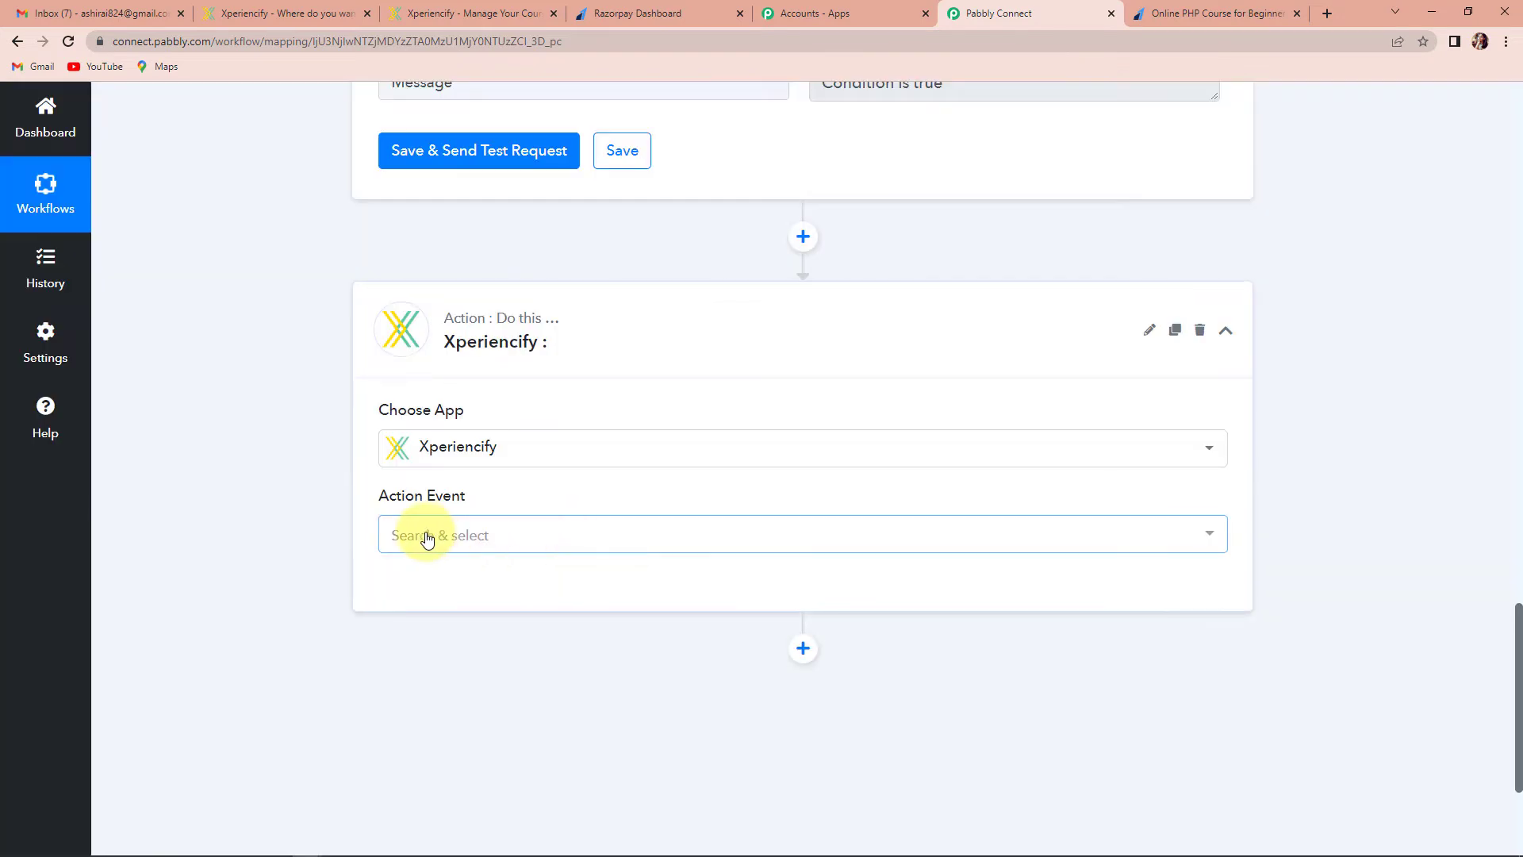
left_click(426, 536)
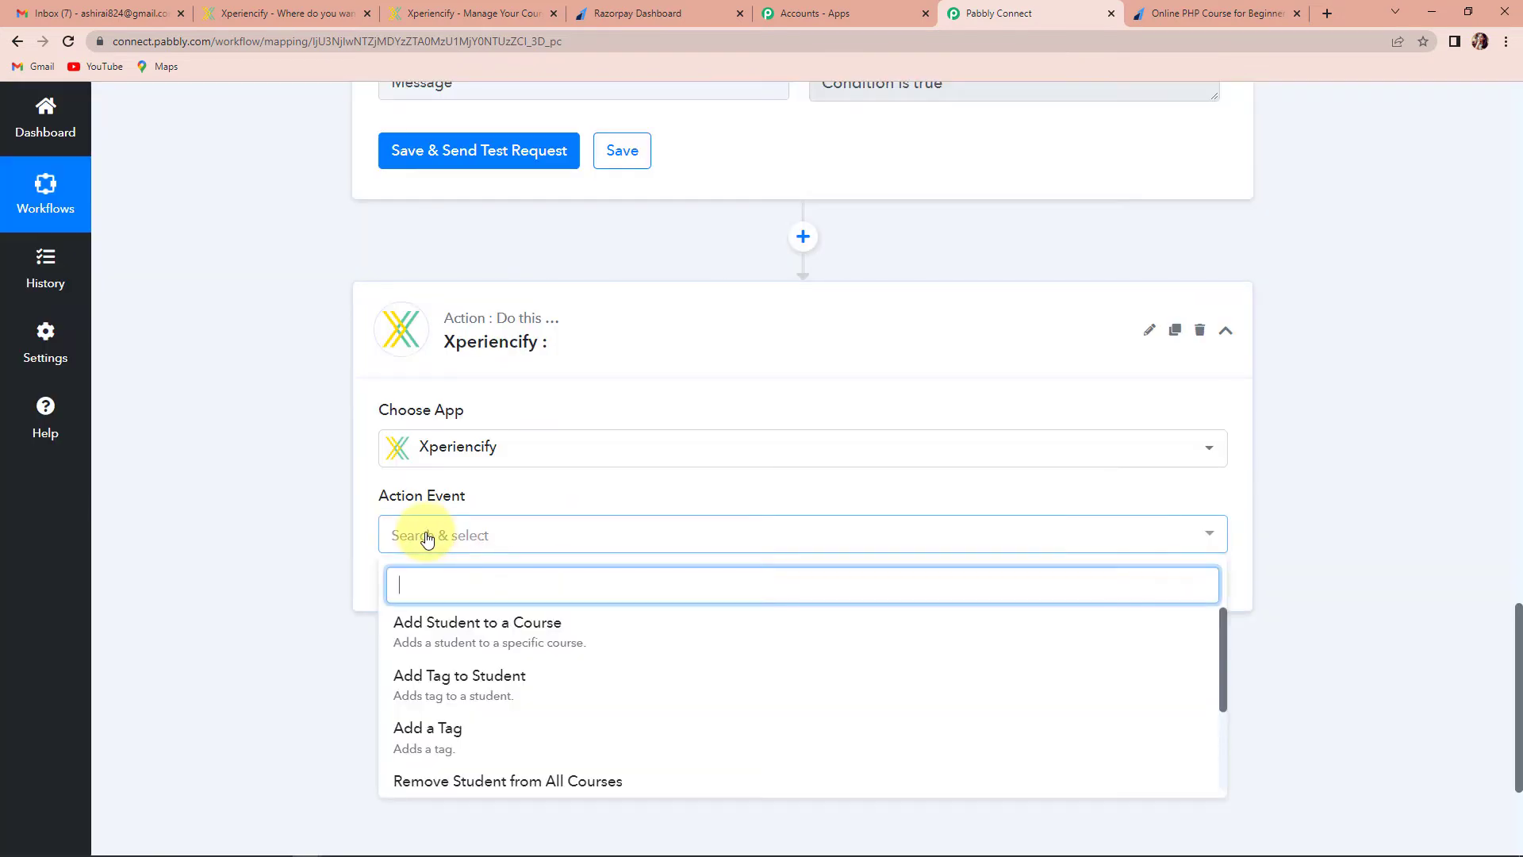
left_click(503, 635)
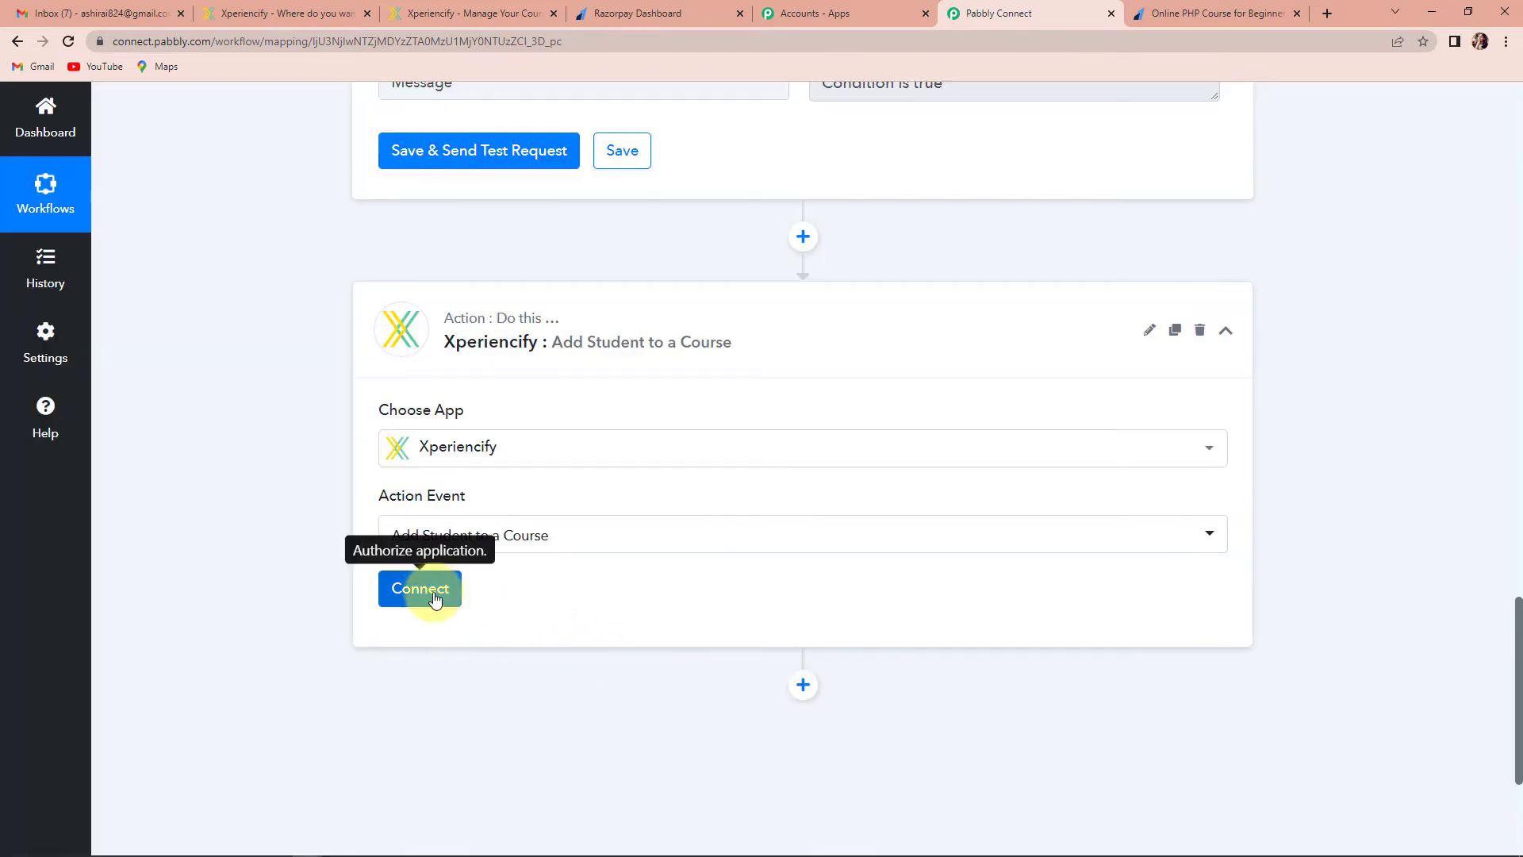
left_click(435, 597)
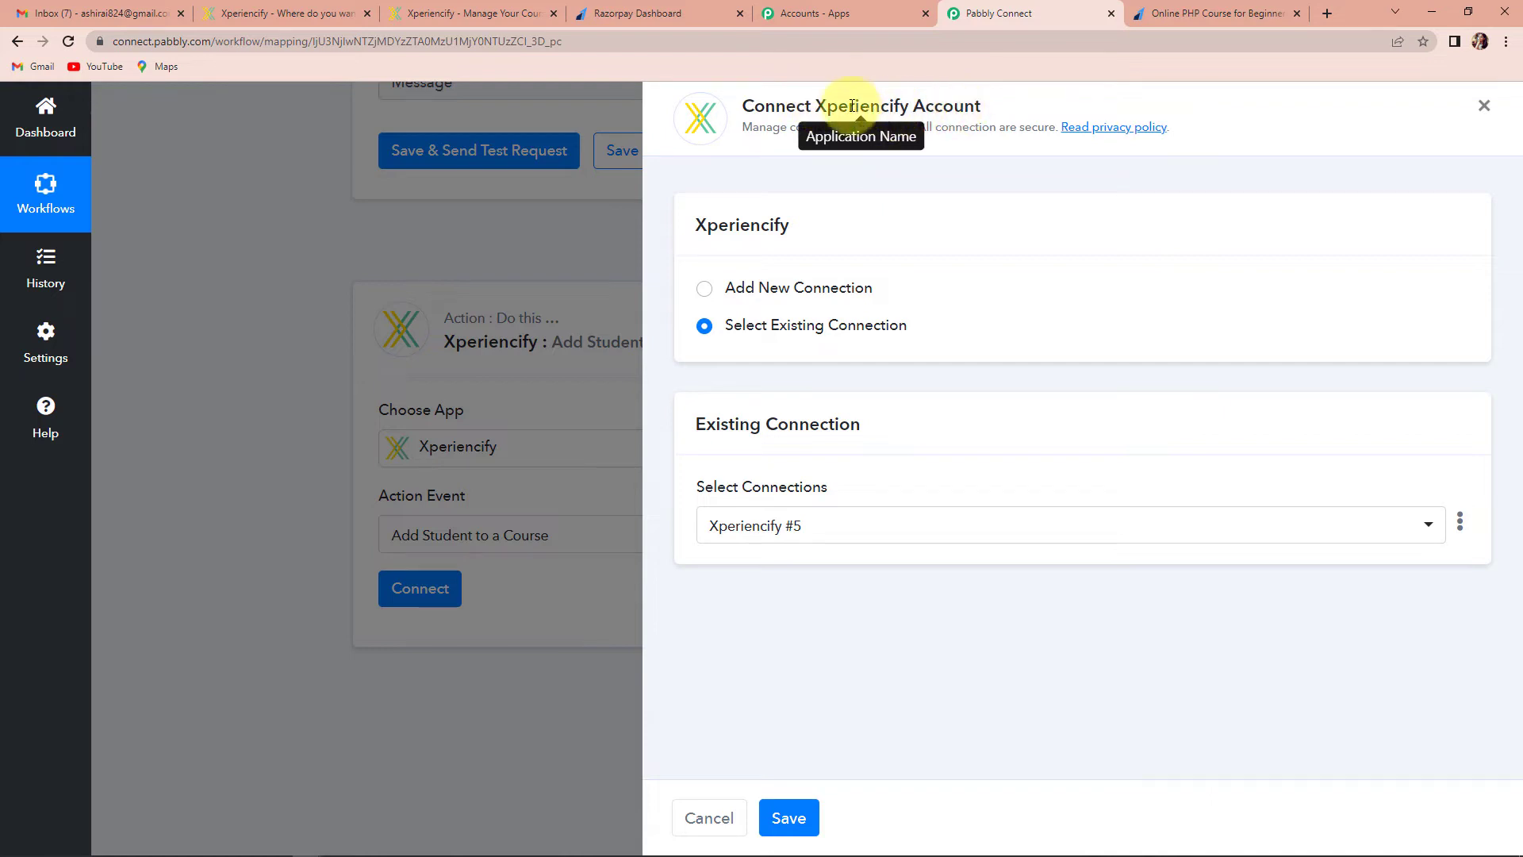
Choose Add New Connection for Xperiencify, then go to the Xperiencify course management tab
left_click(704, 296)
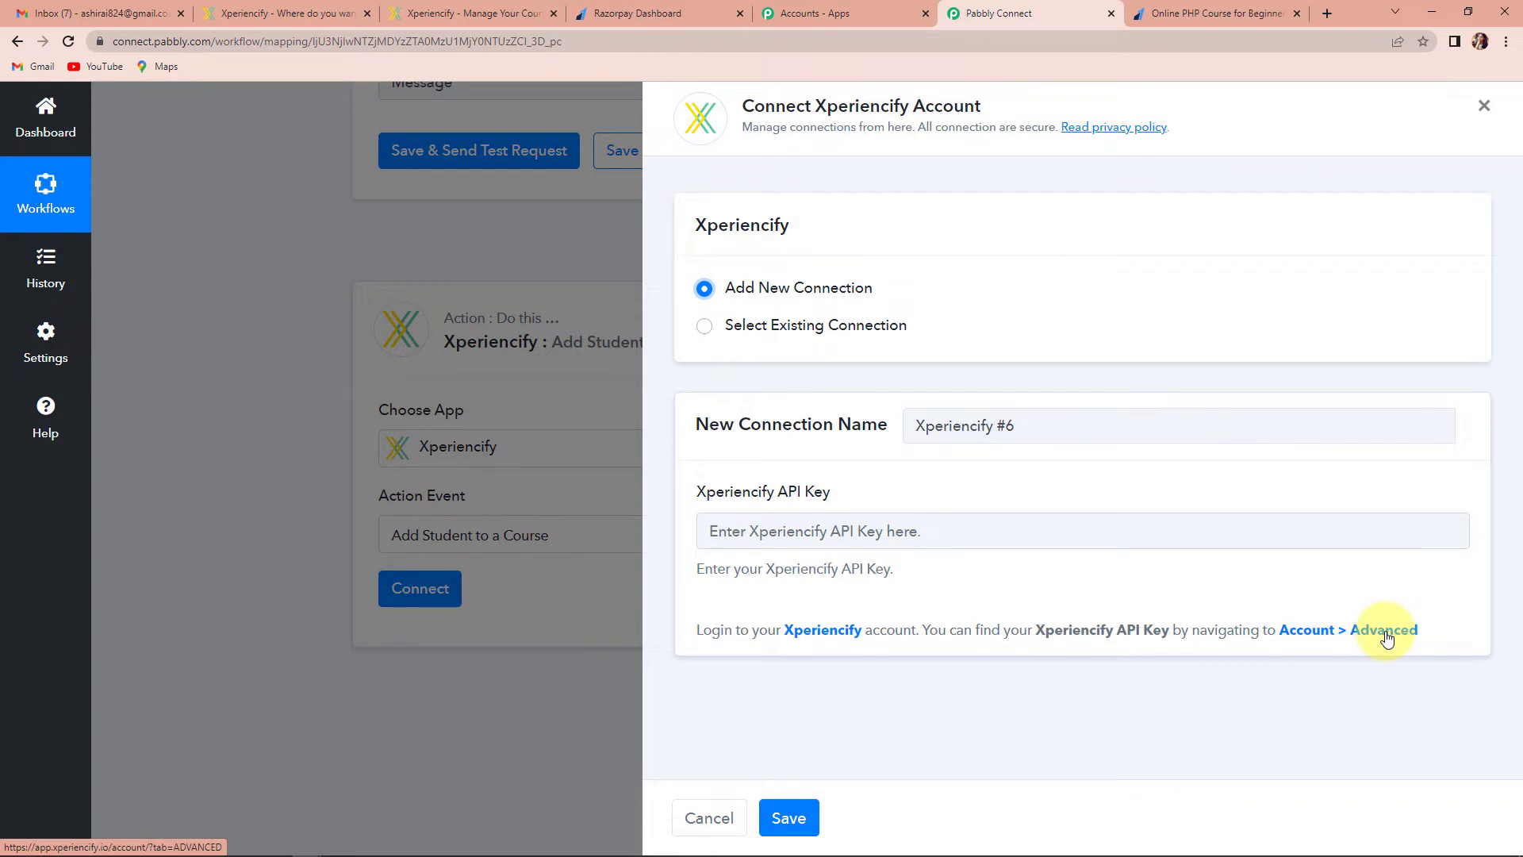
left_click(484, 14)
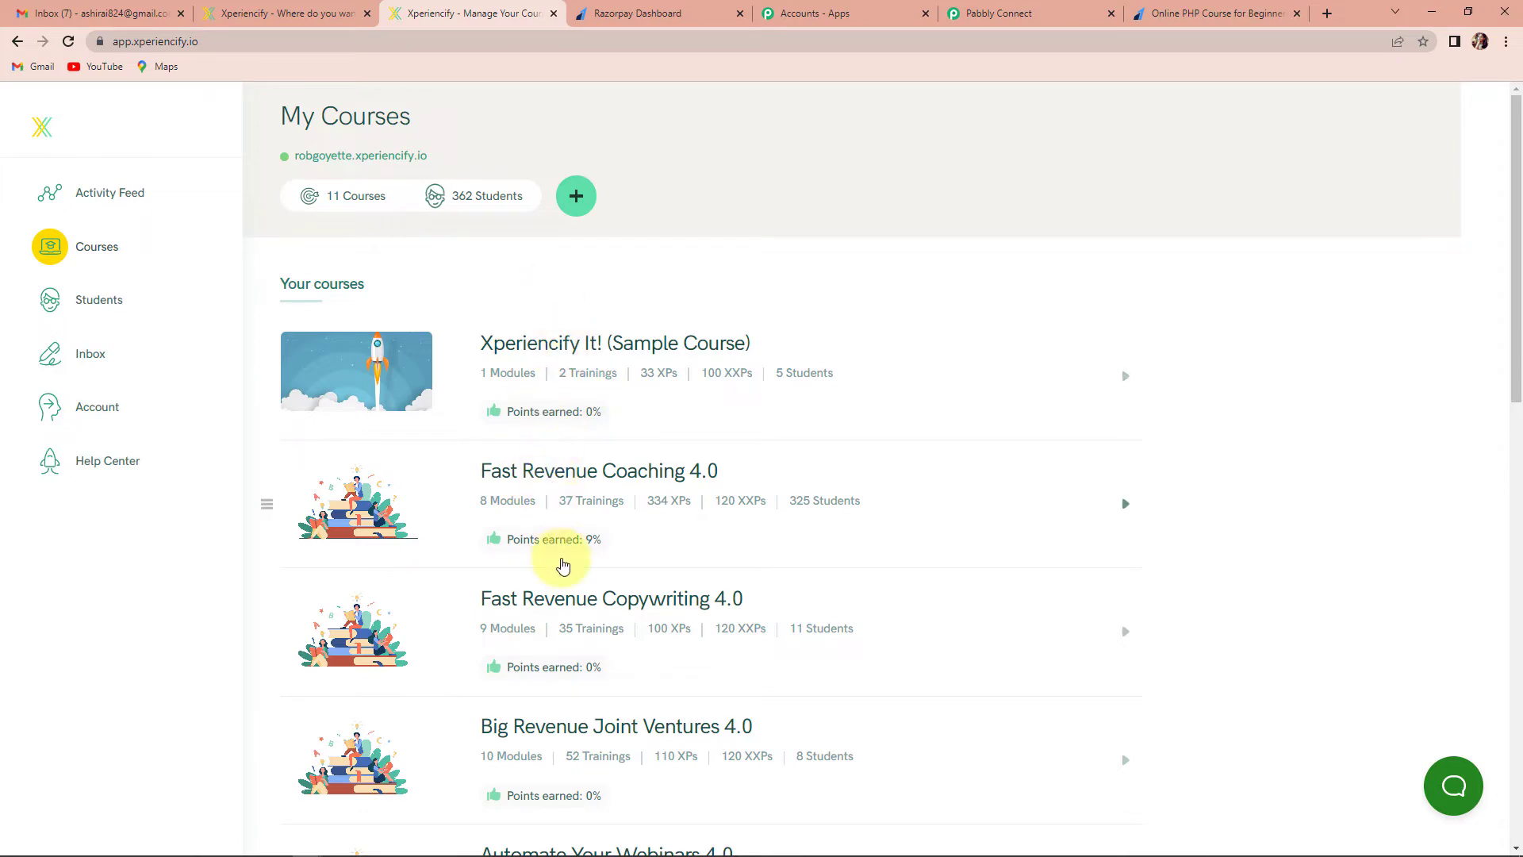
Look over the My Courses page and the students list, then return to My Courses
scroll(561, 565, "down", 3)
scroll(562, 564, "down", 4)
scroll(562, 565, "up", 7)
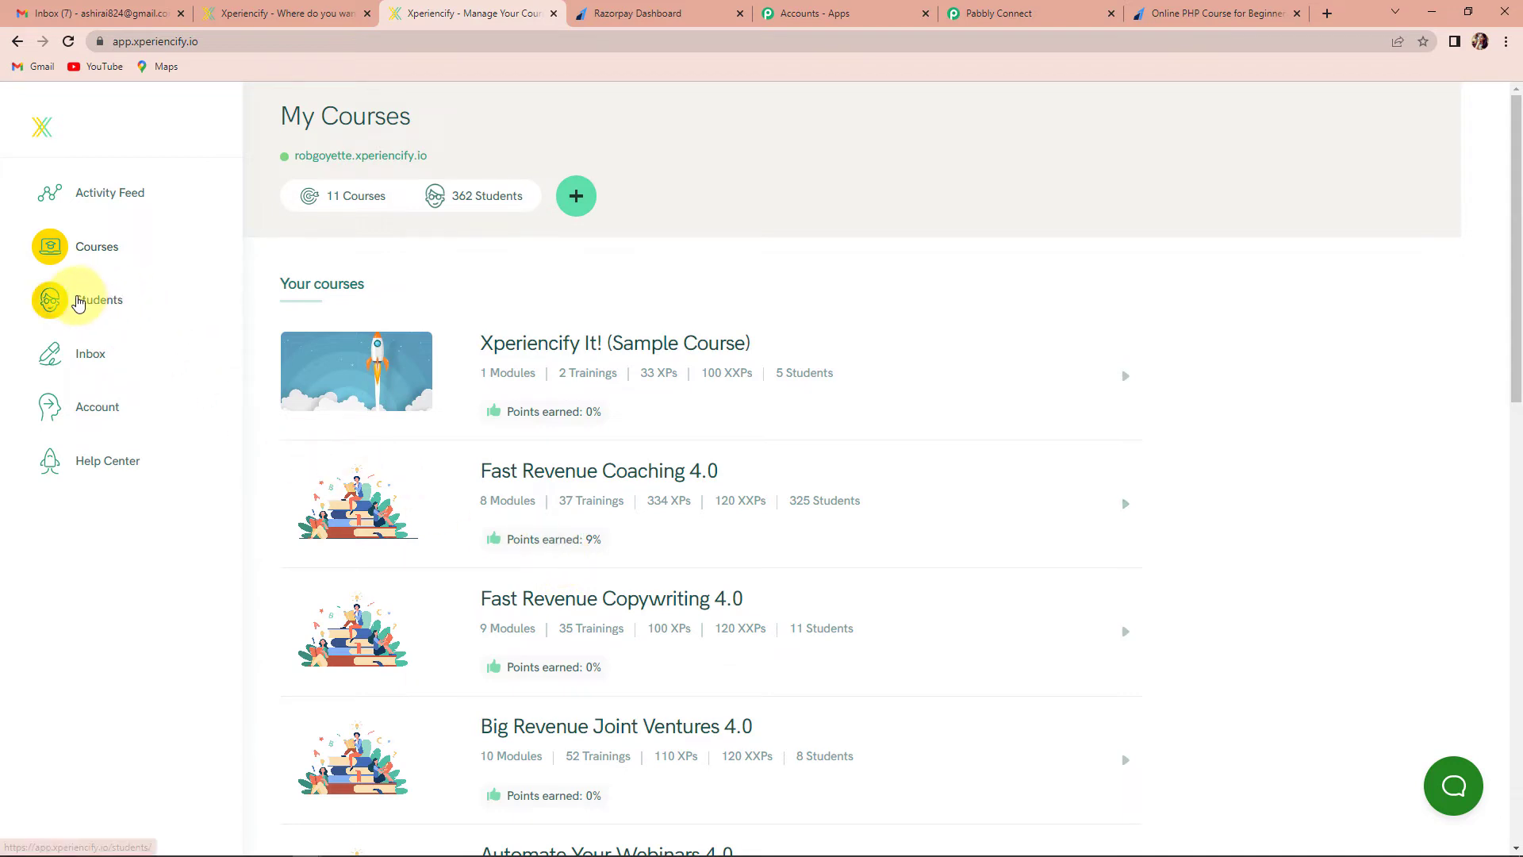
left_click(89, 301)
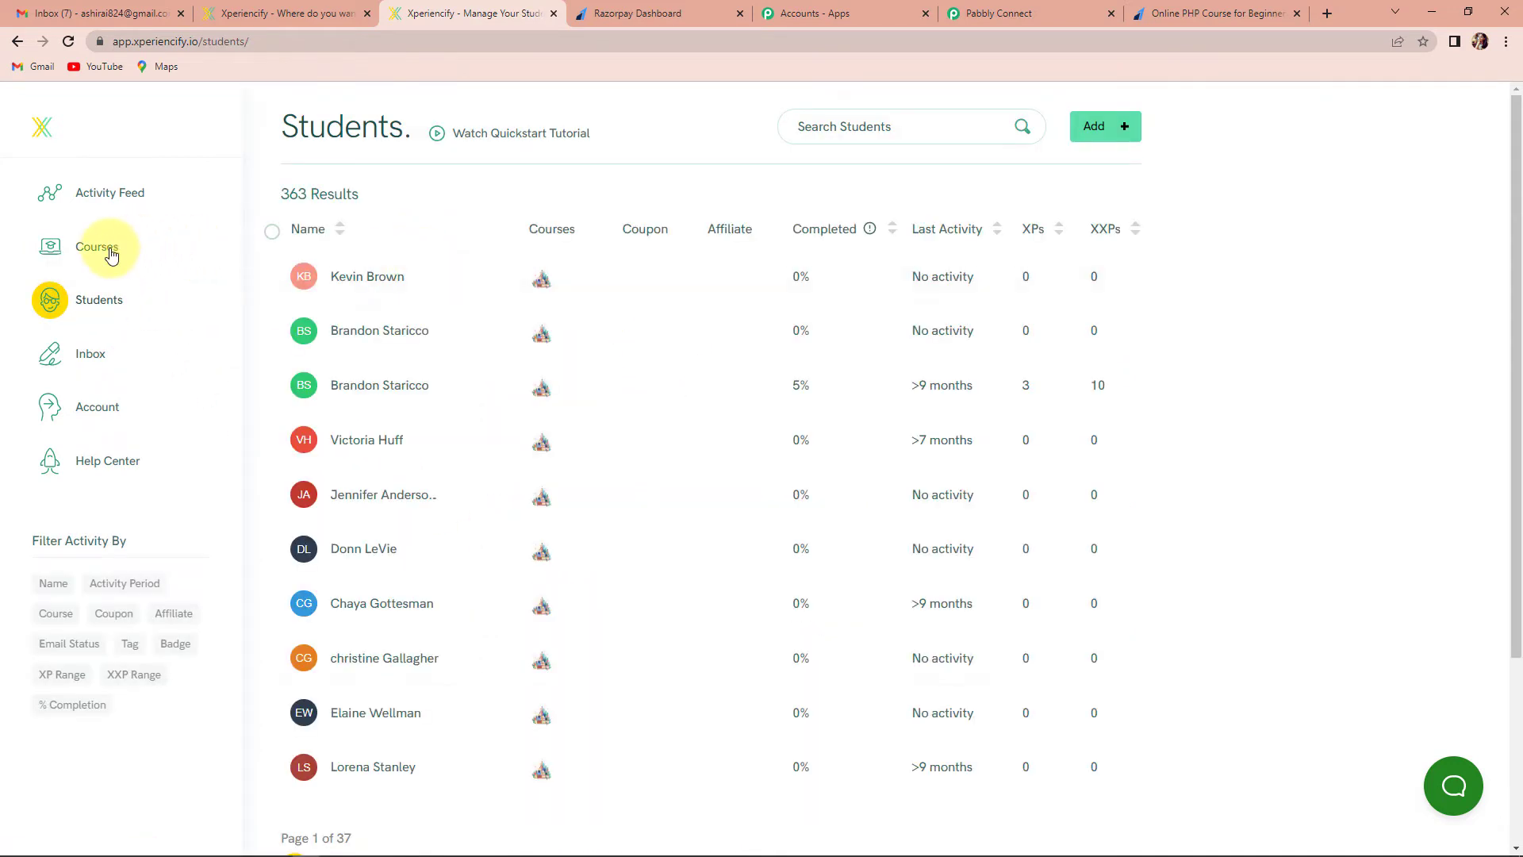
left_click(109, 250)
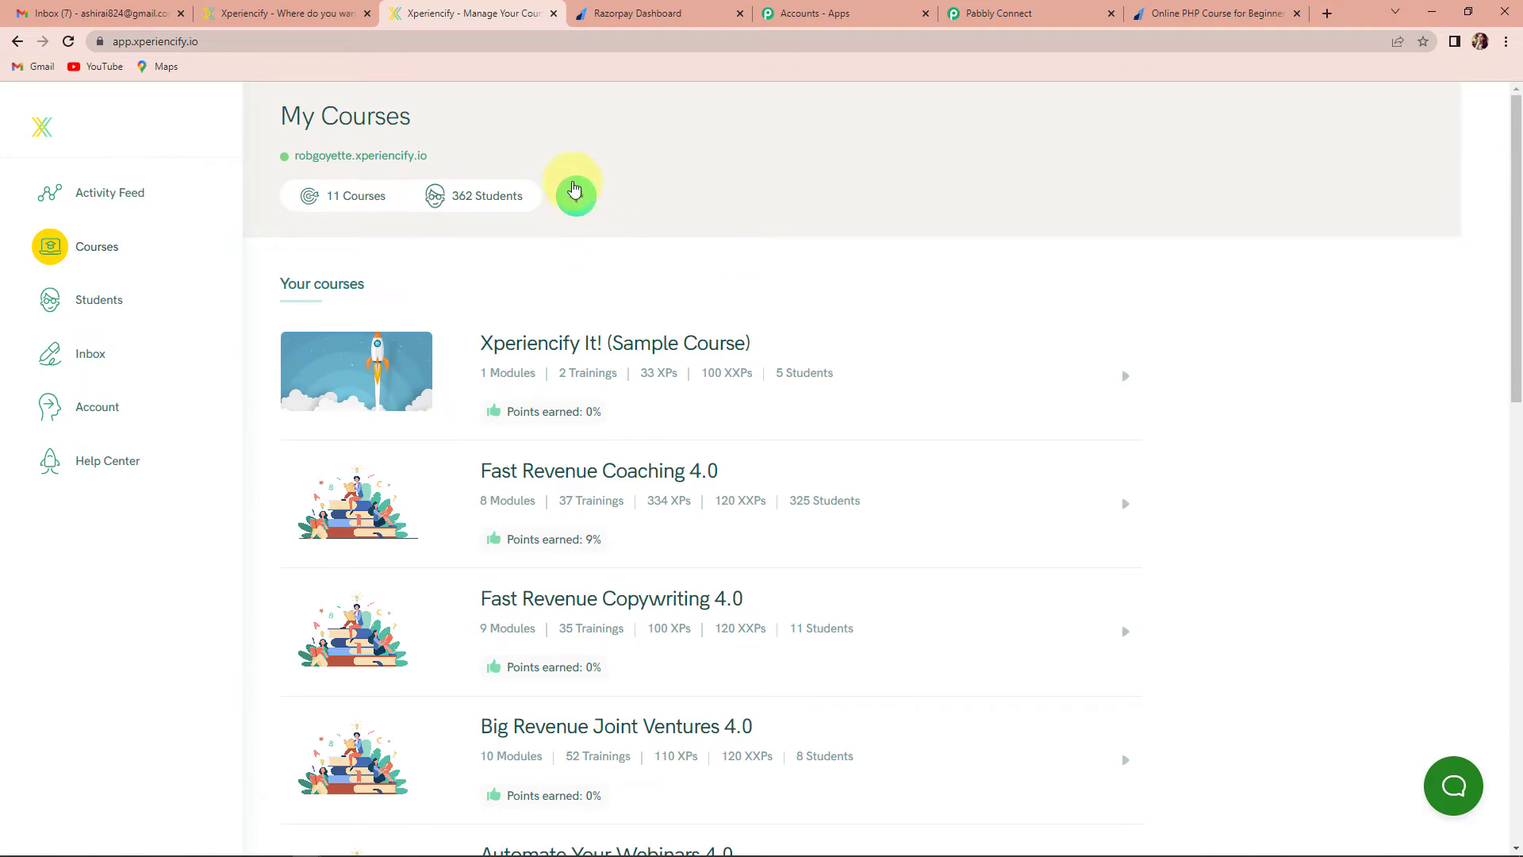
Open Online PHP Course for Beginners and review its Add the Secret Sauce step's Celebrations and Experience Engine
scroll(745, 468, "down", 10)
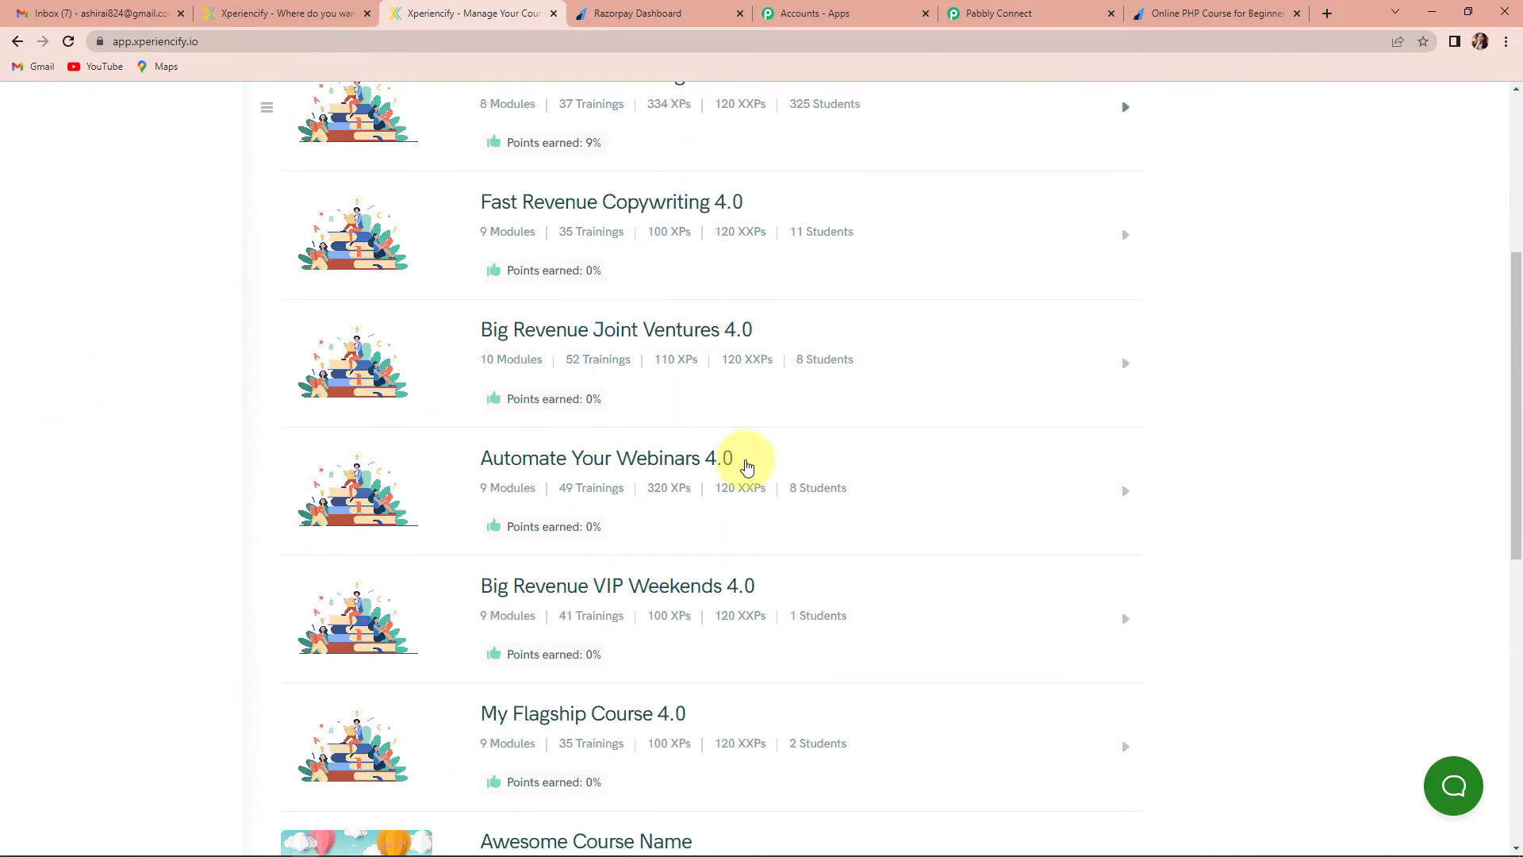
scroll(751, 476, "down", 3)
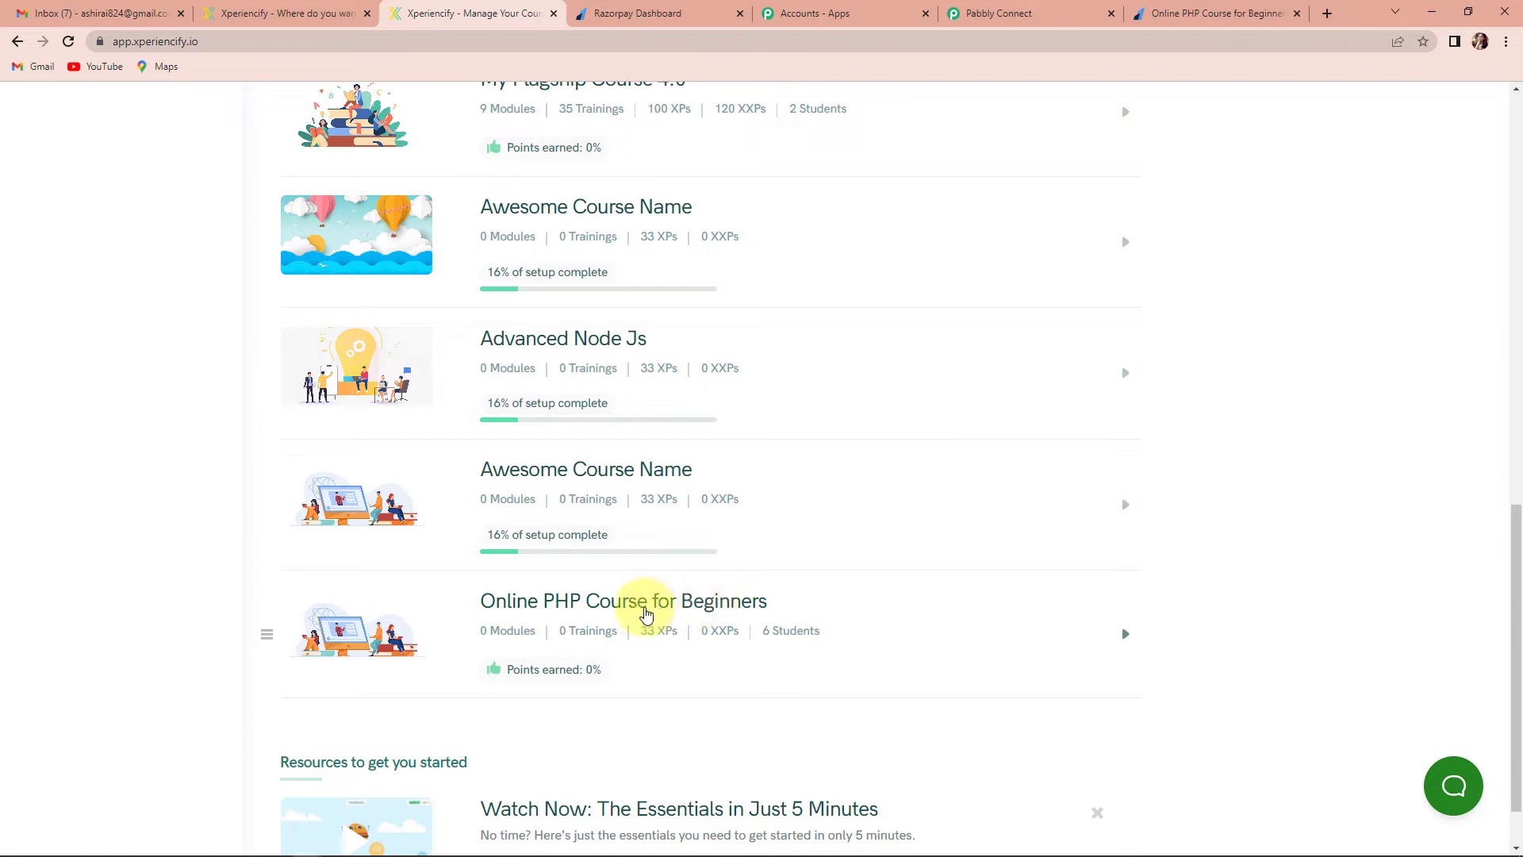
left_click(645, 605)
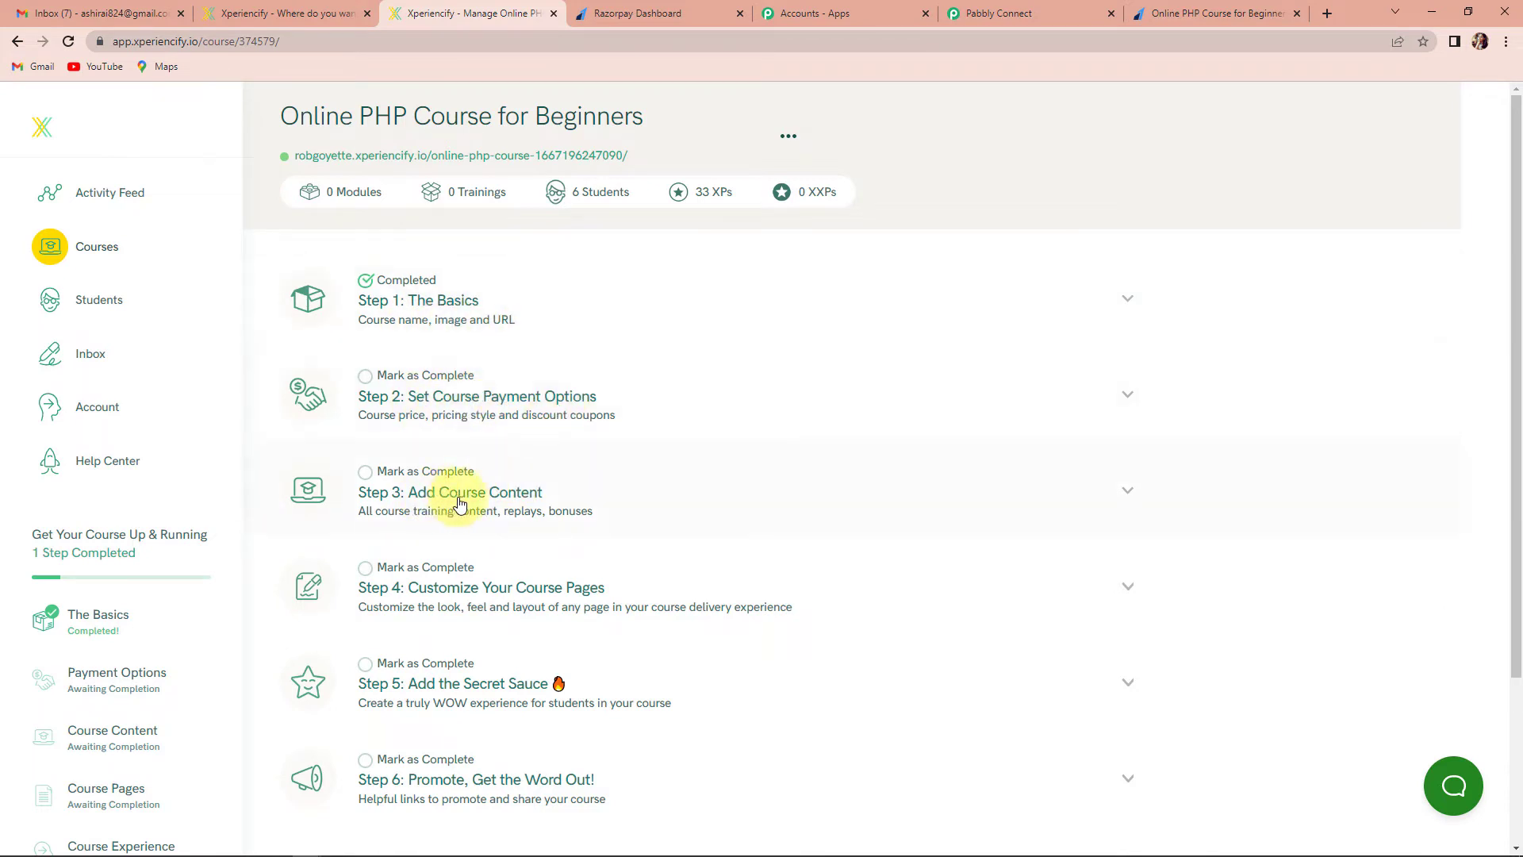
scroll(528, 496, "down", 1)
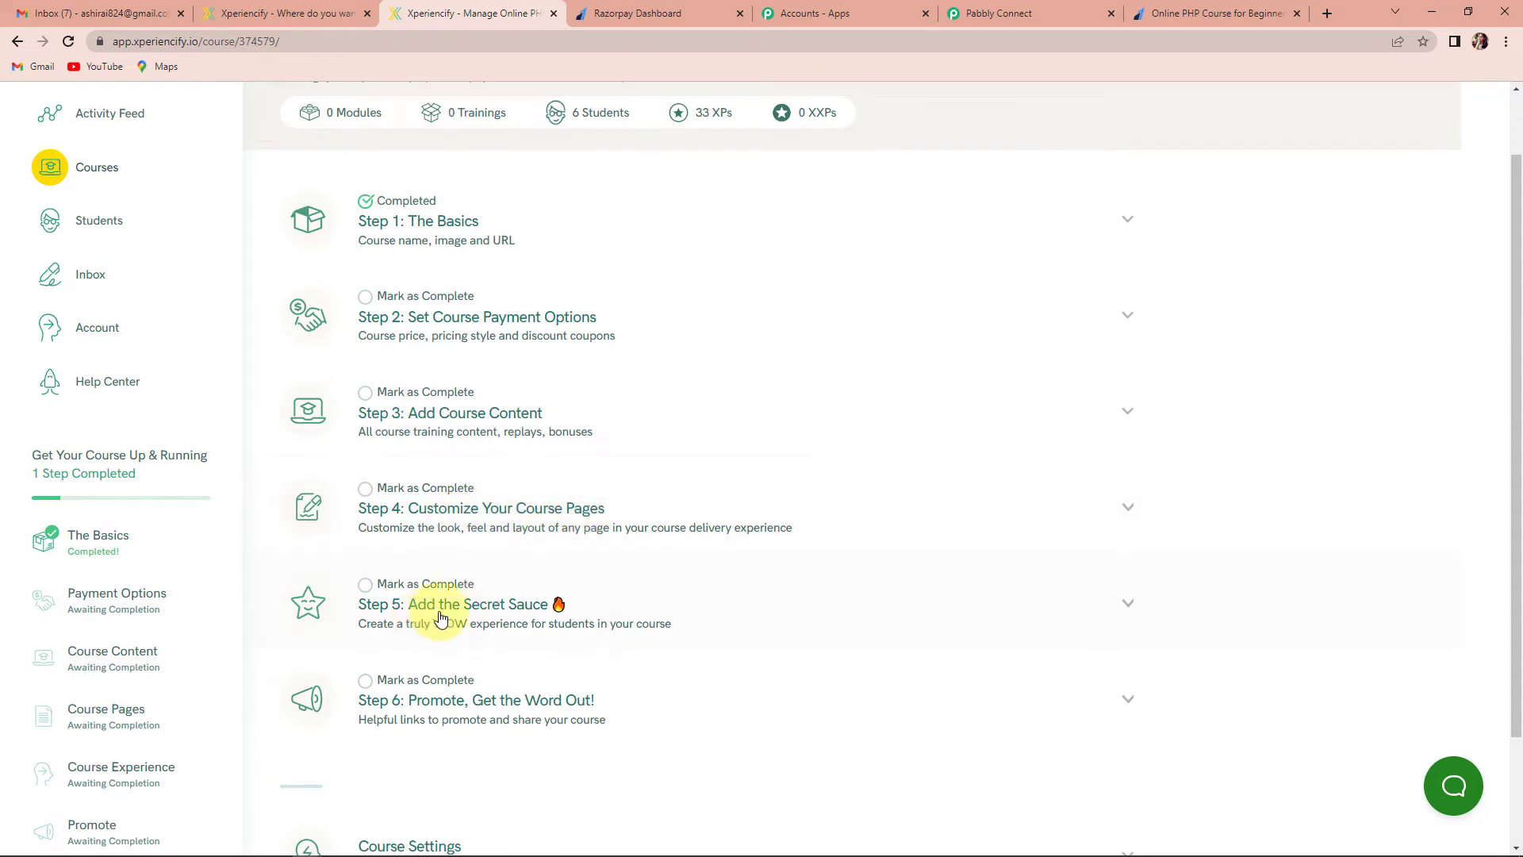
left_click(472, 614)
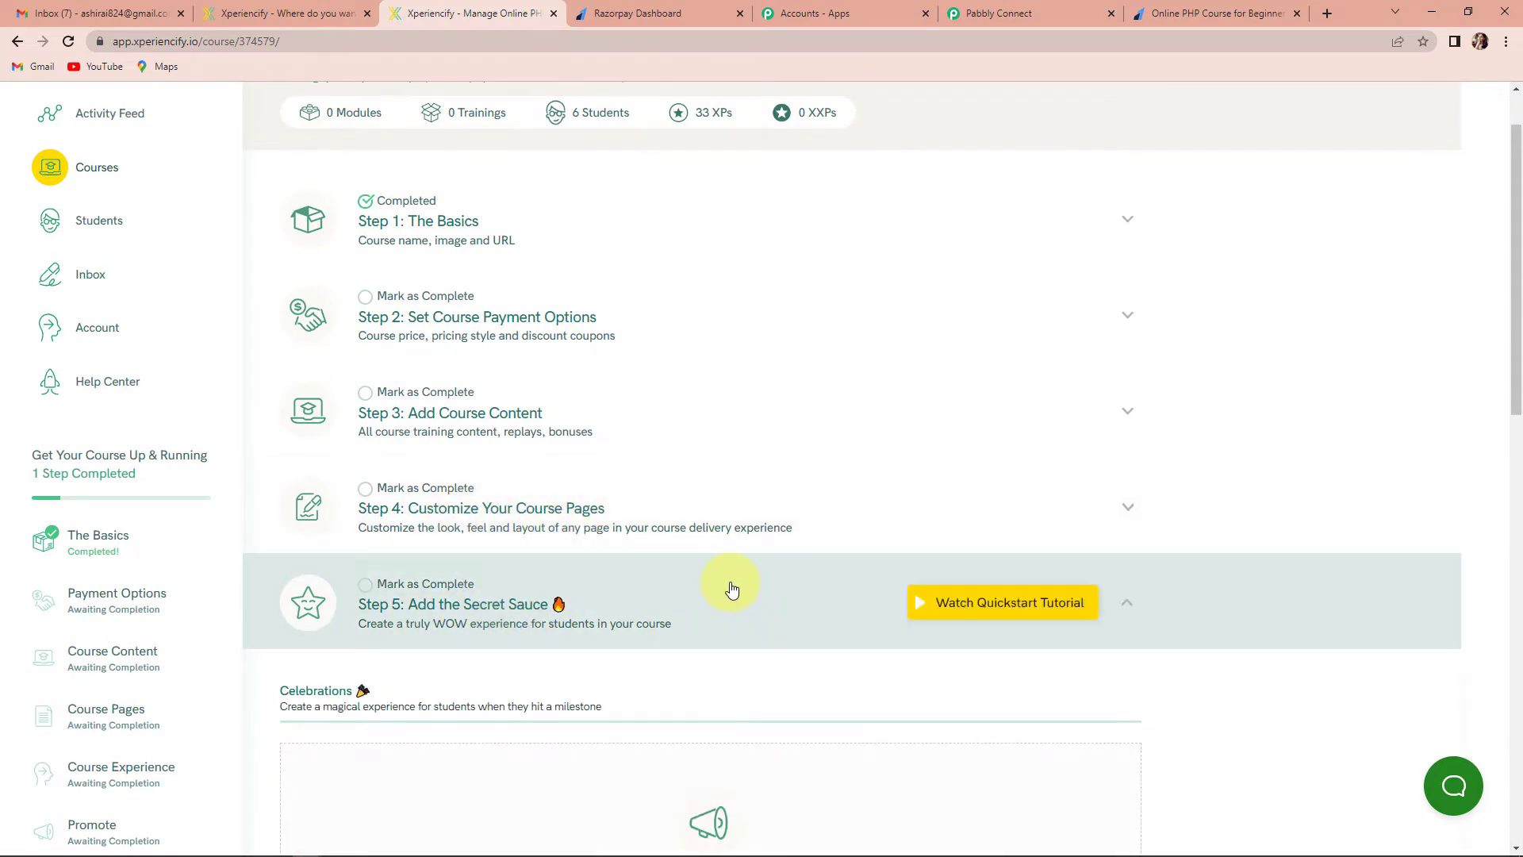
scroll(721, 591, "down", 12)
scroll(409, 501, "up", 3)
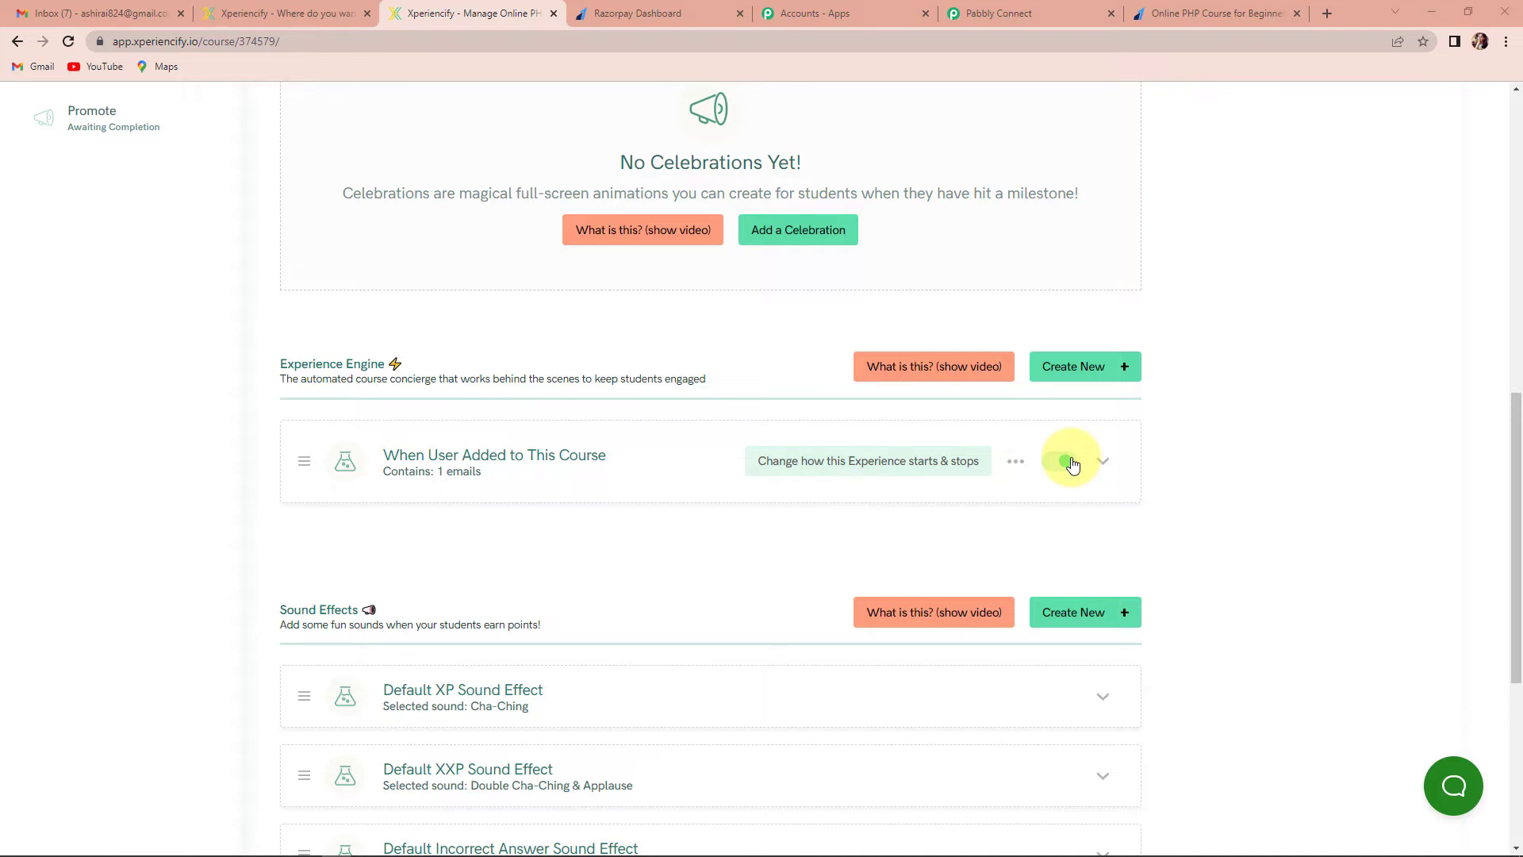
scroll(583, 371, "down", 2)
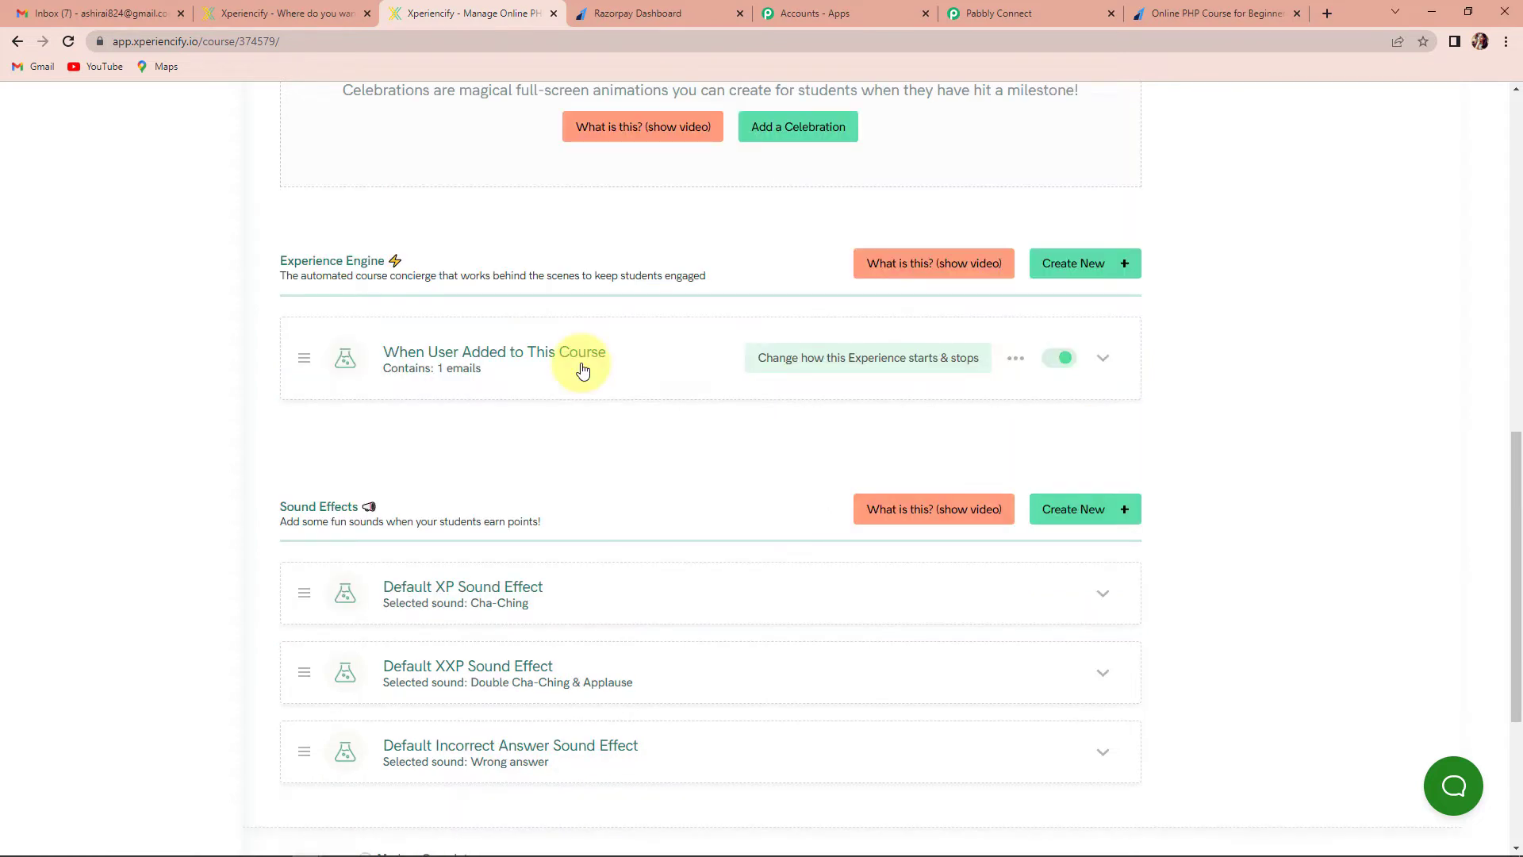
scroll(571, 415, "up", 8)
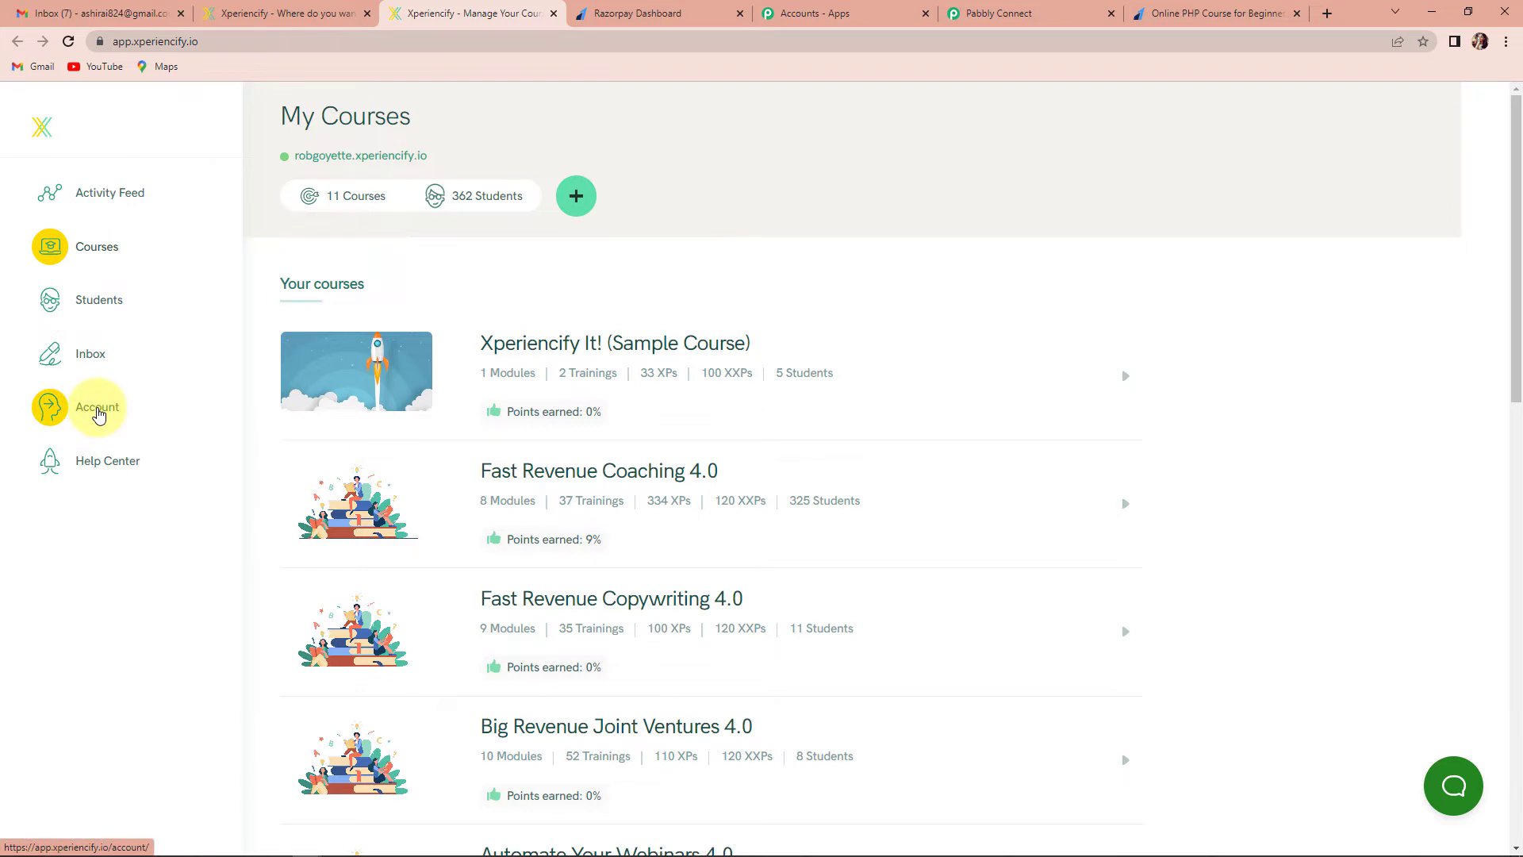
Reveal the API key under Account > Advanced settings and copy it
left_click(96, 413)
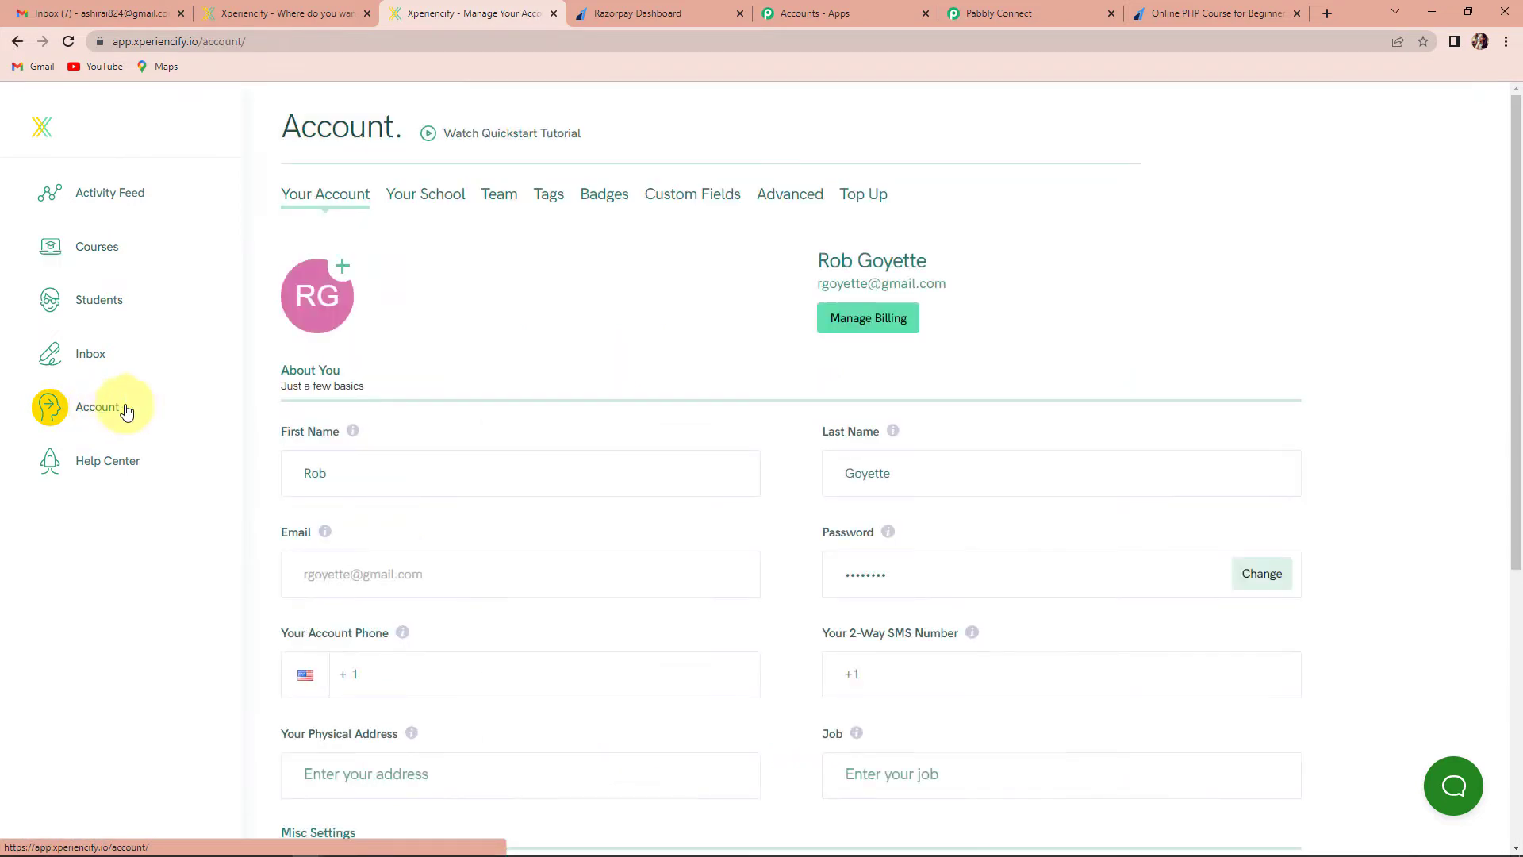
left_click(798, 203)
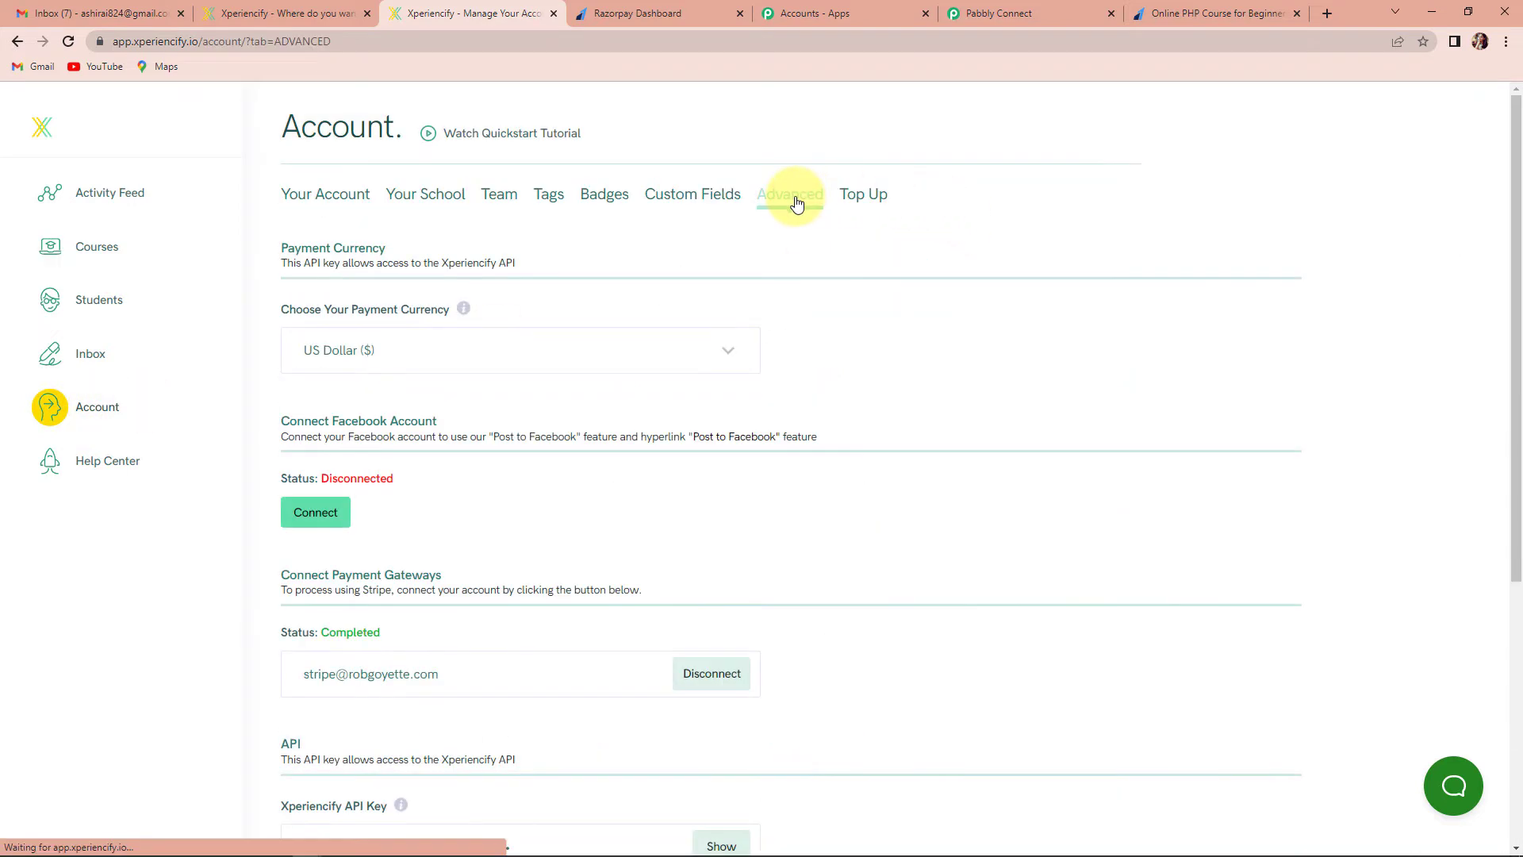
scroll(730, 371, "down", 3)
scroll(736, 375, "down", 2)
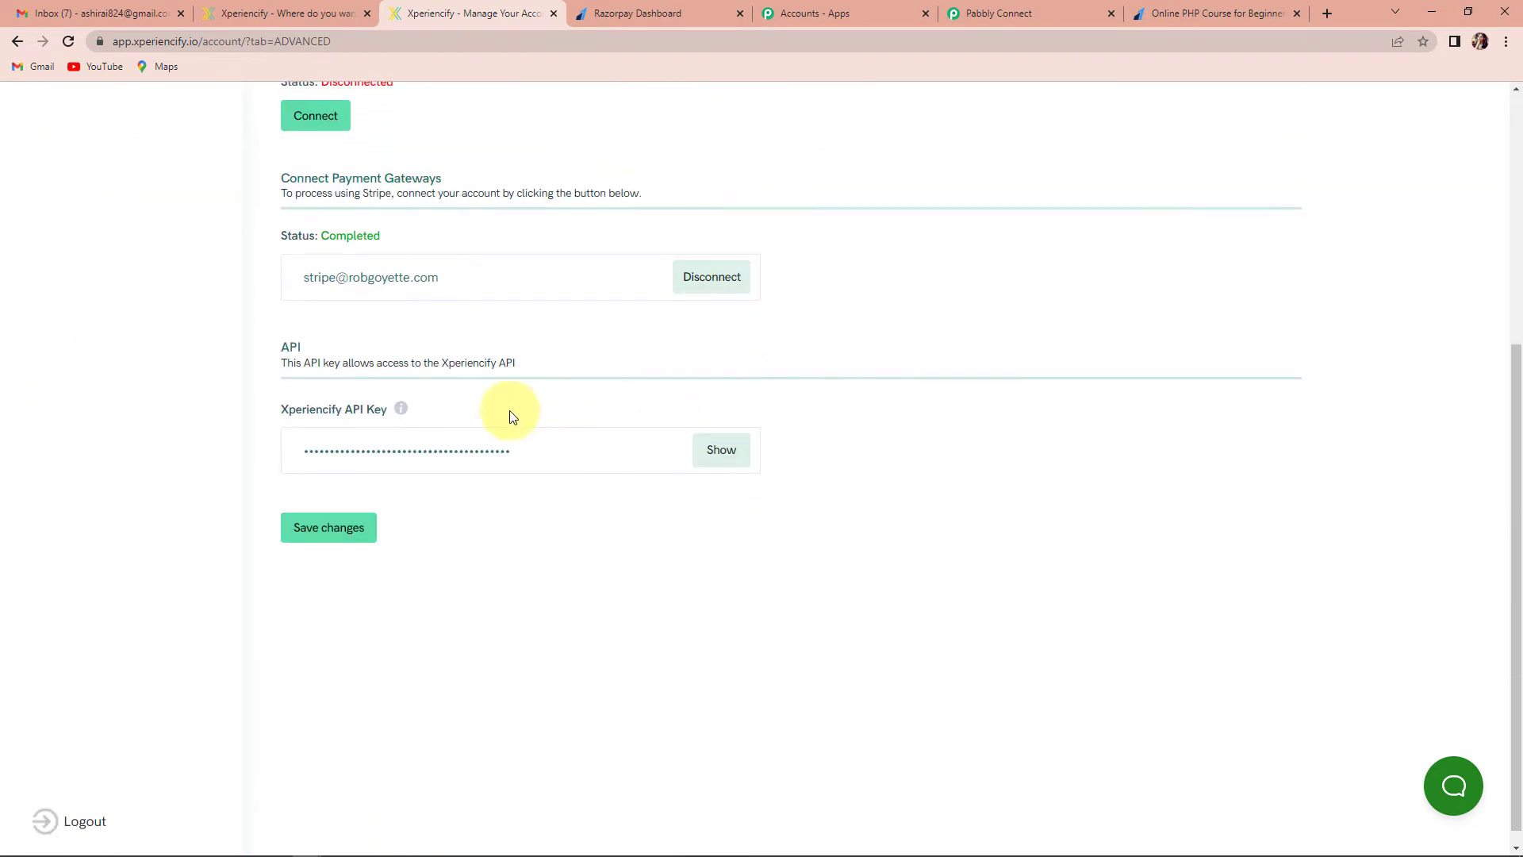
left_click(716, 449)
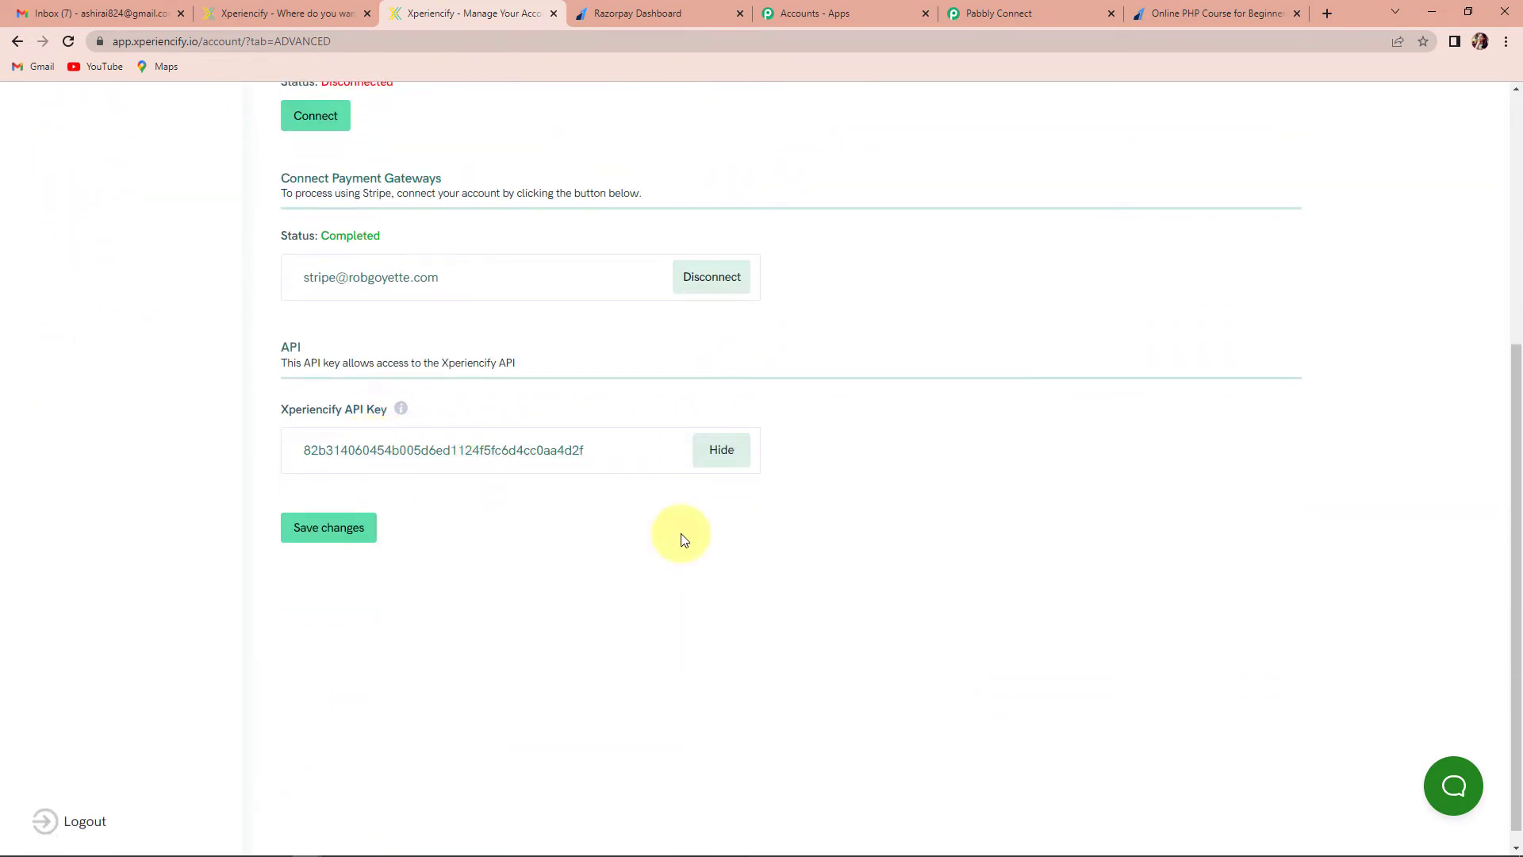
left_click_drag(299, 453, 585, 454)
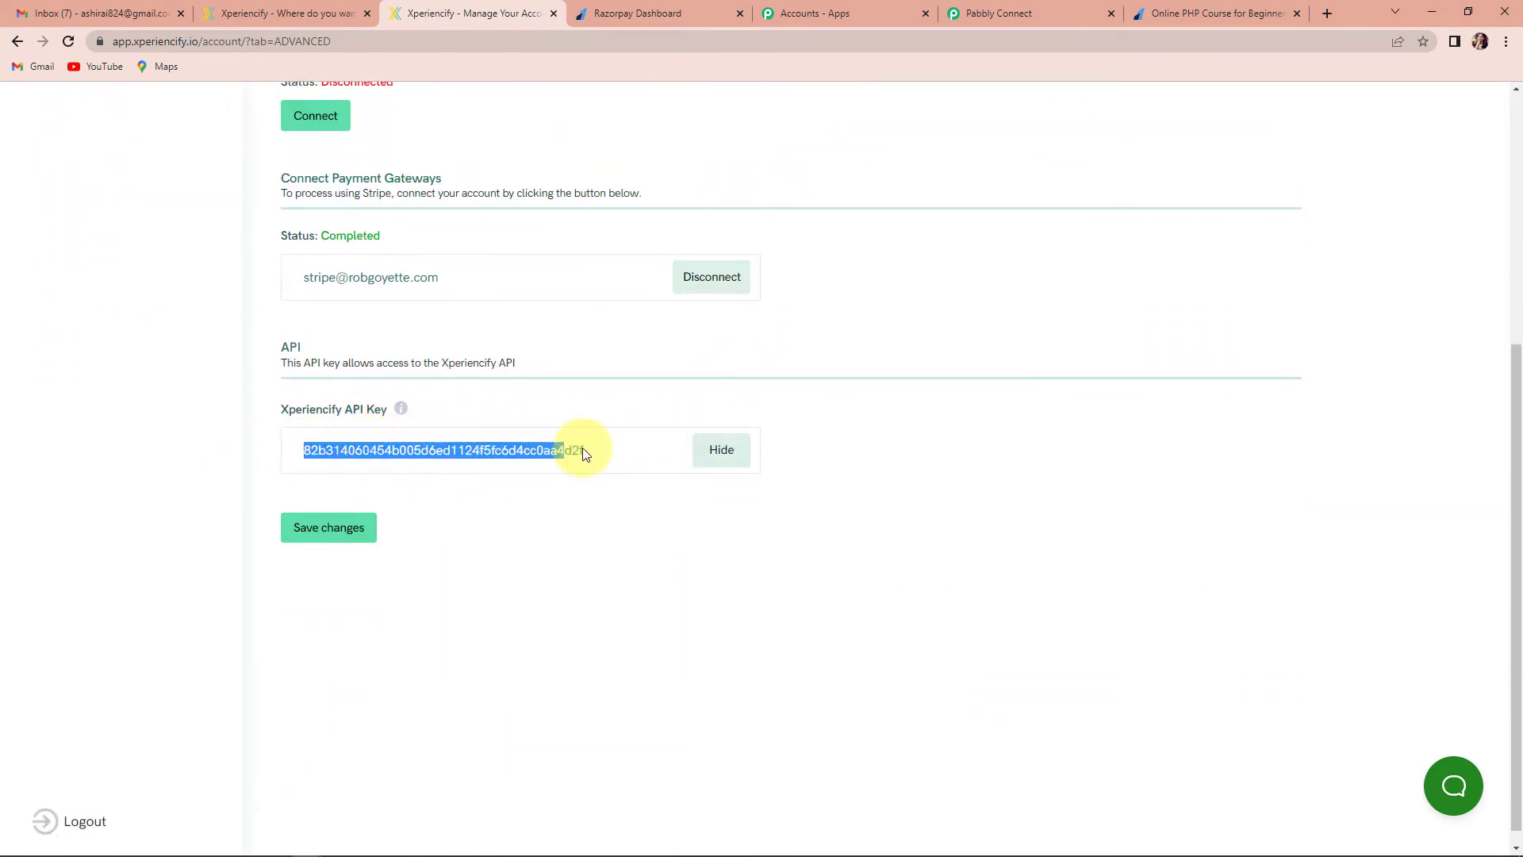
right_click(554, 450)
left_click(587, 461)
Paste the copied API key into the new Xperiencify connection and save it
left_click(1060, 7)
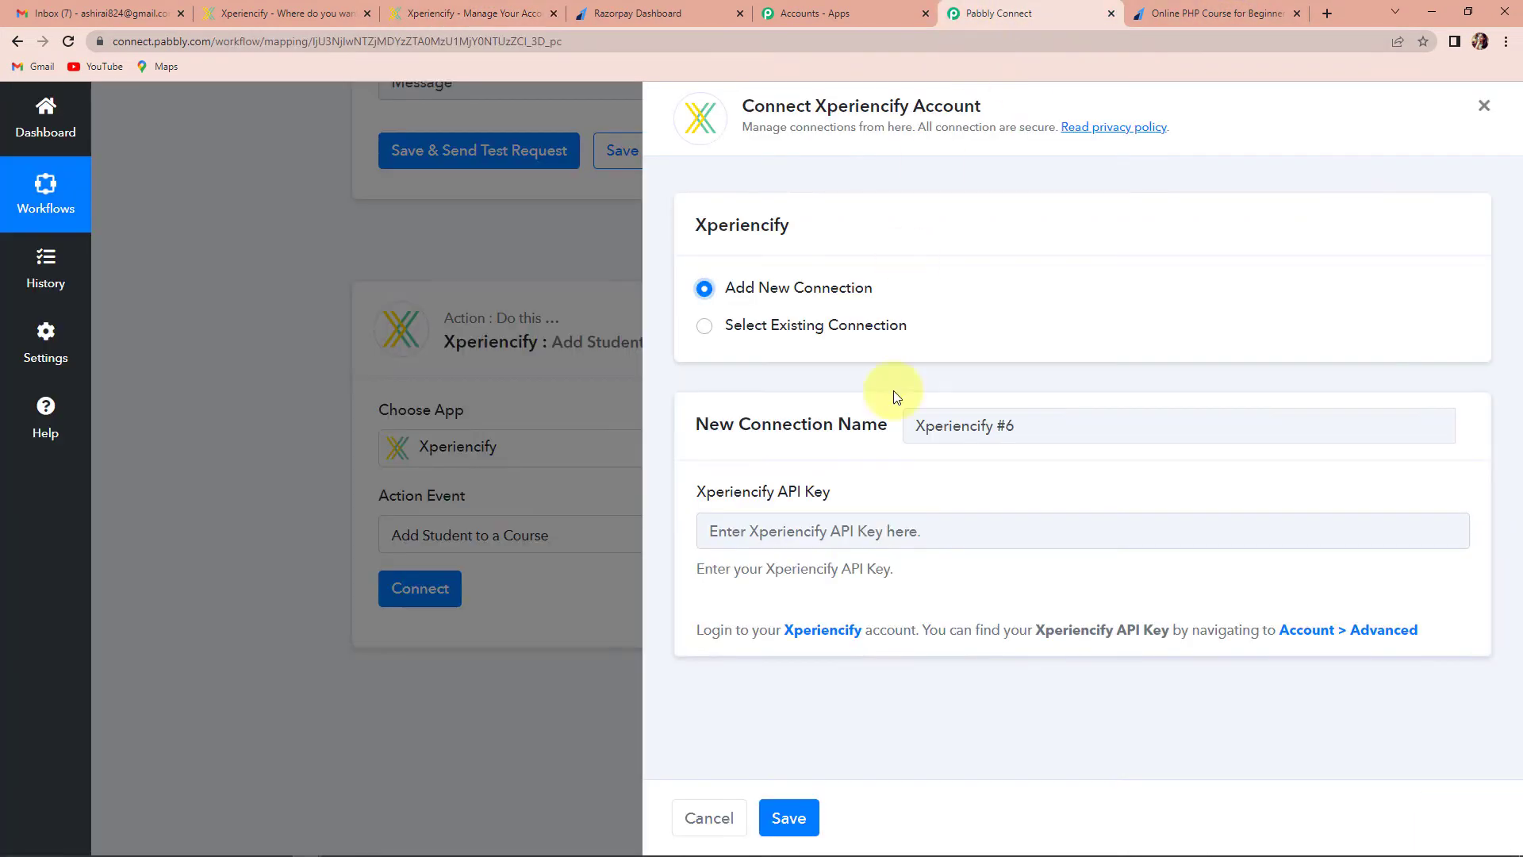
left_click(847, 530)
key("ctrl+v")
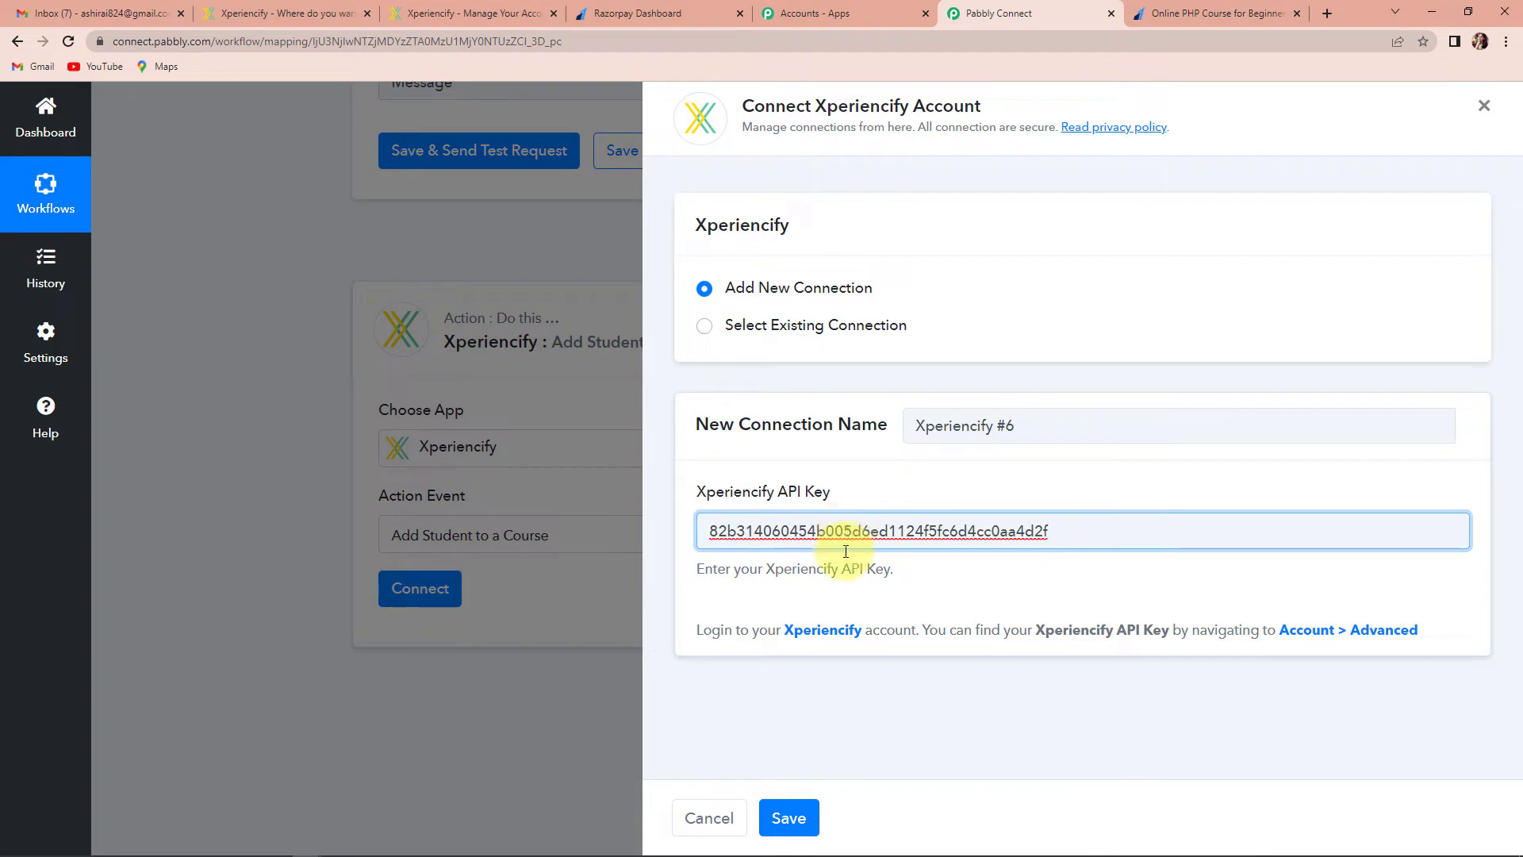
left_click(793, 816)
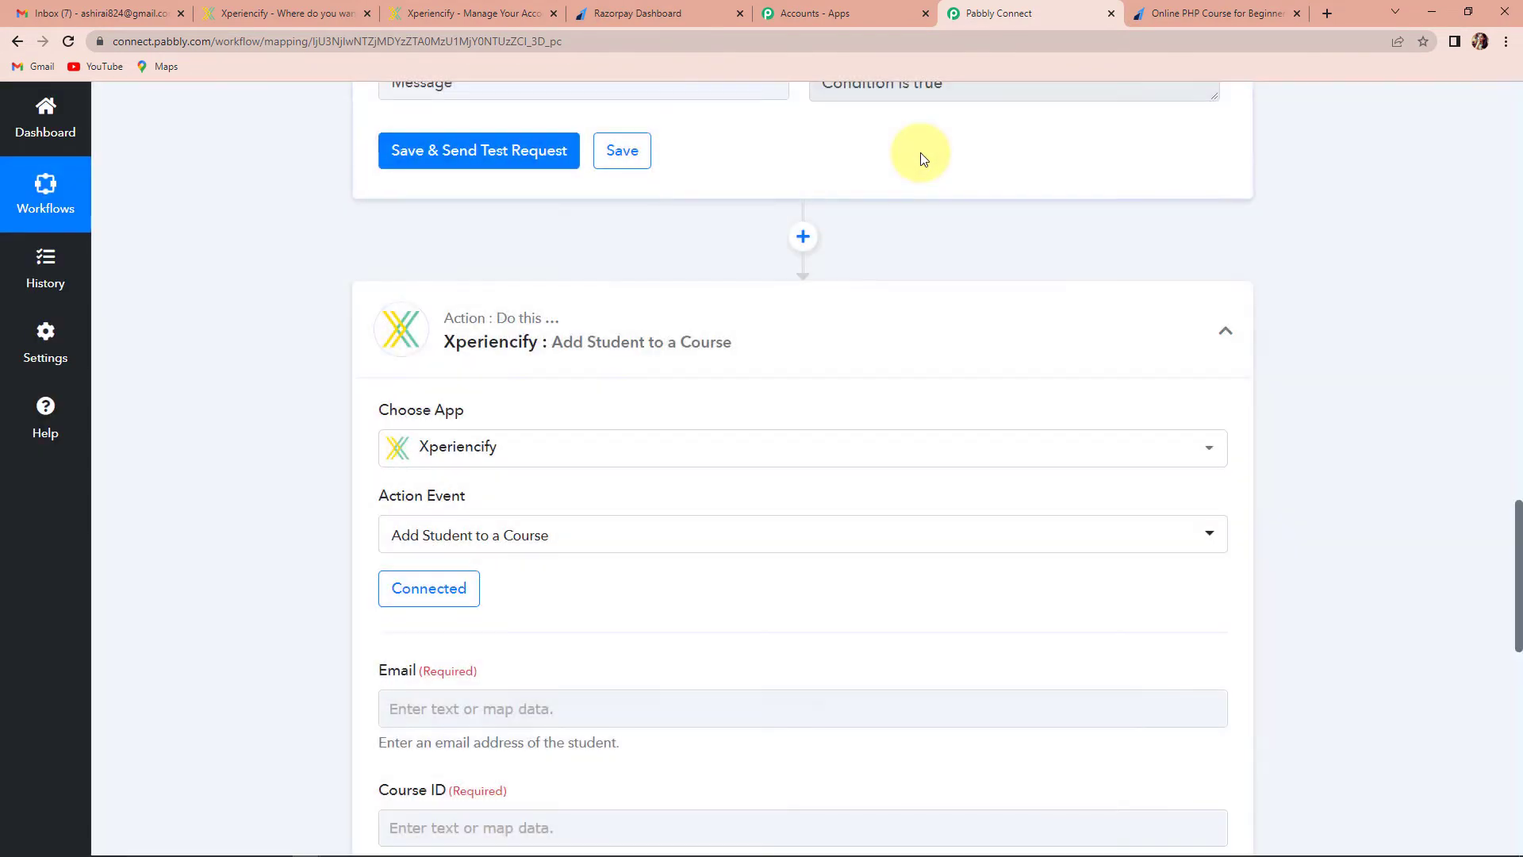
scroll(656, 317, "down", 6)
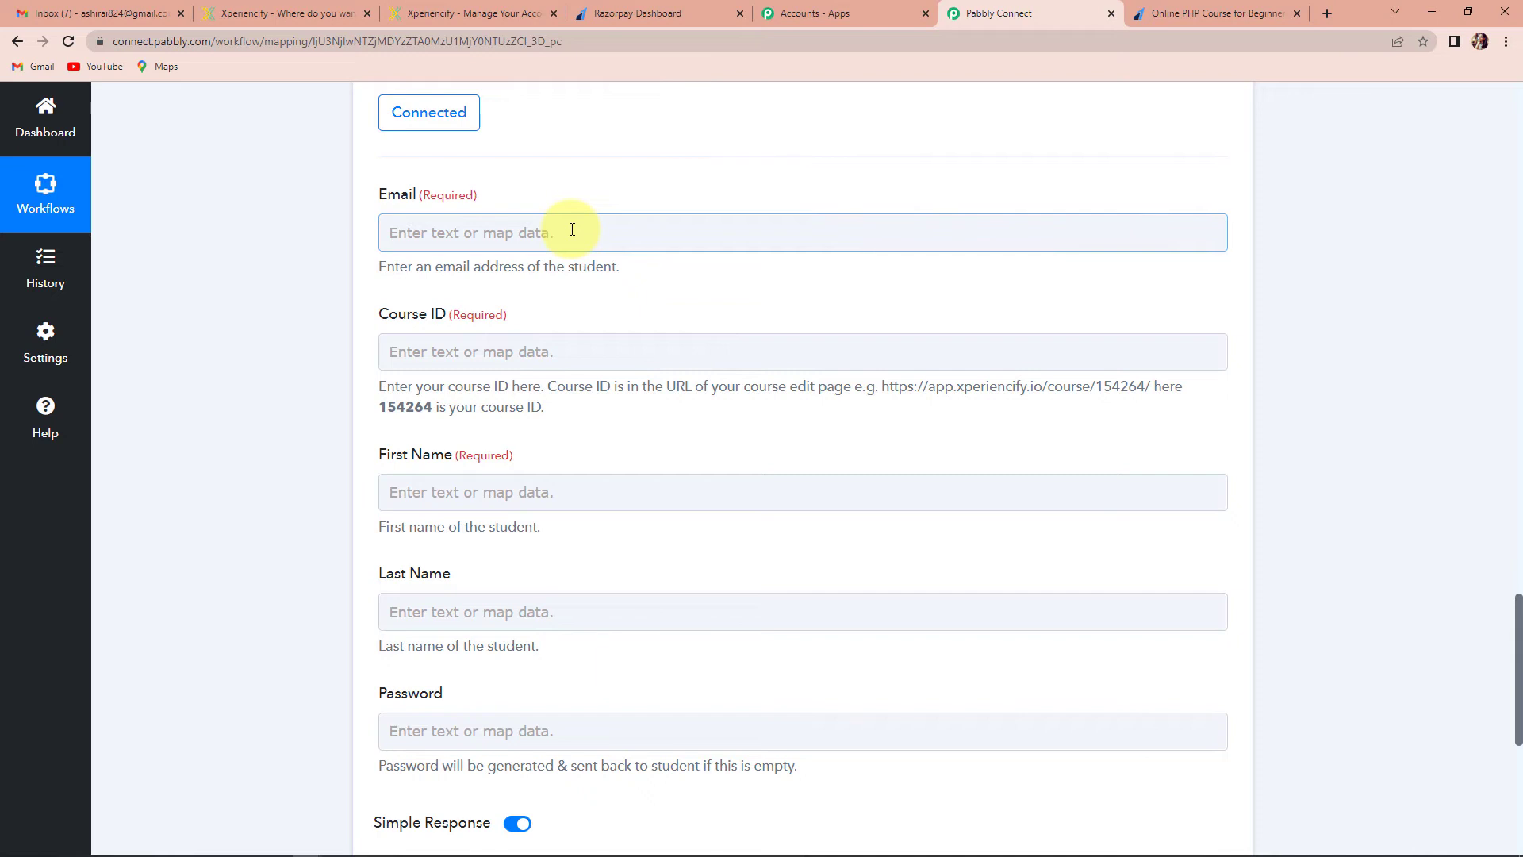
Map the Razorpay payment's Notes Your Email value into the student Email field
left_click(455, 230)
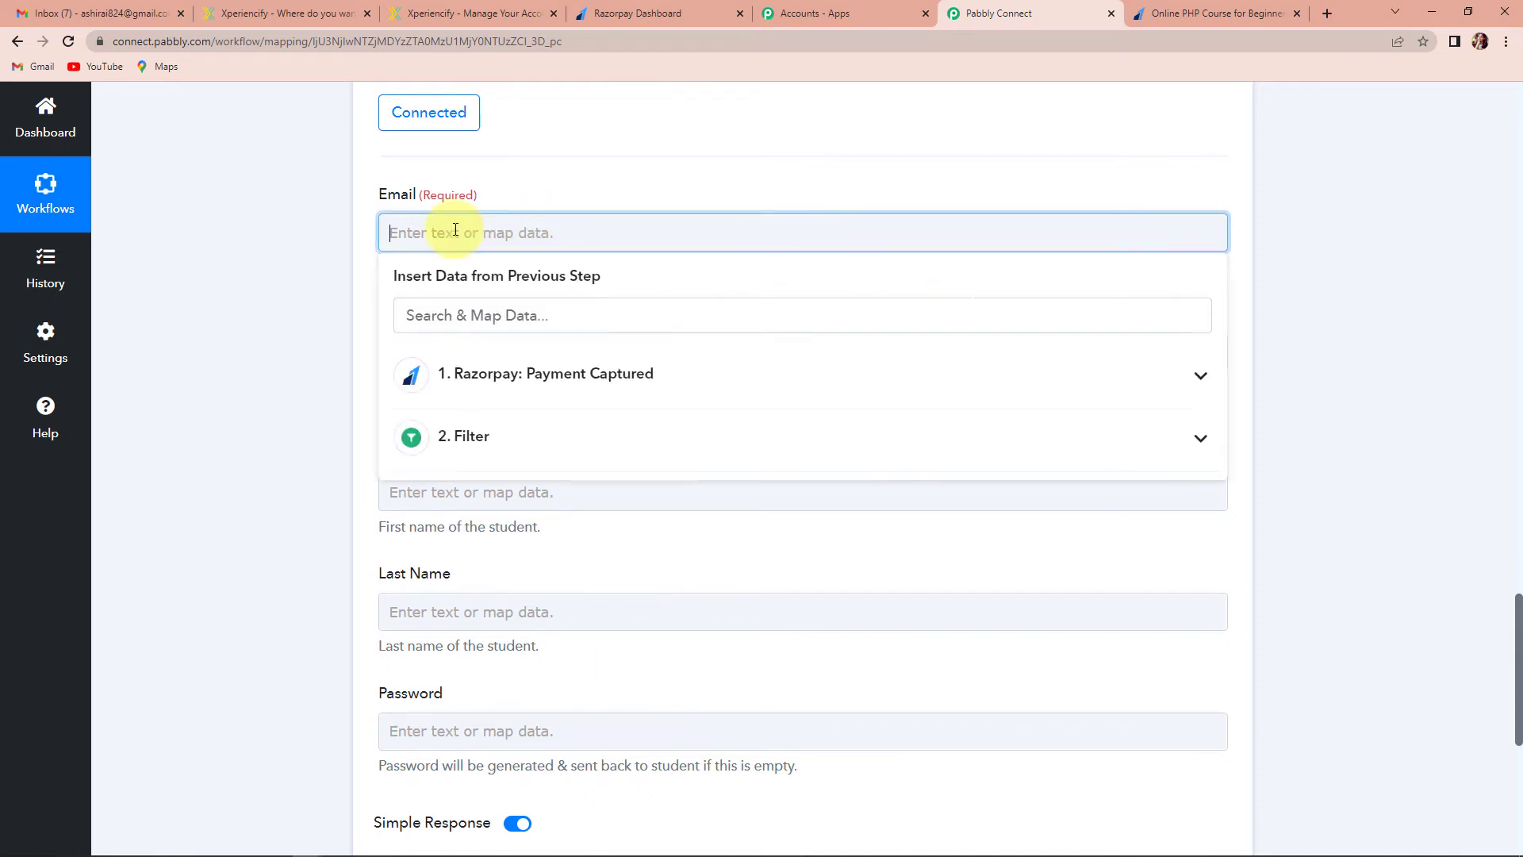
left_click(499, 384)
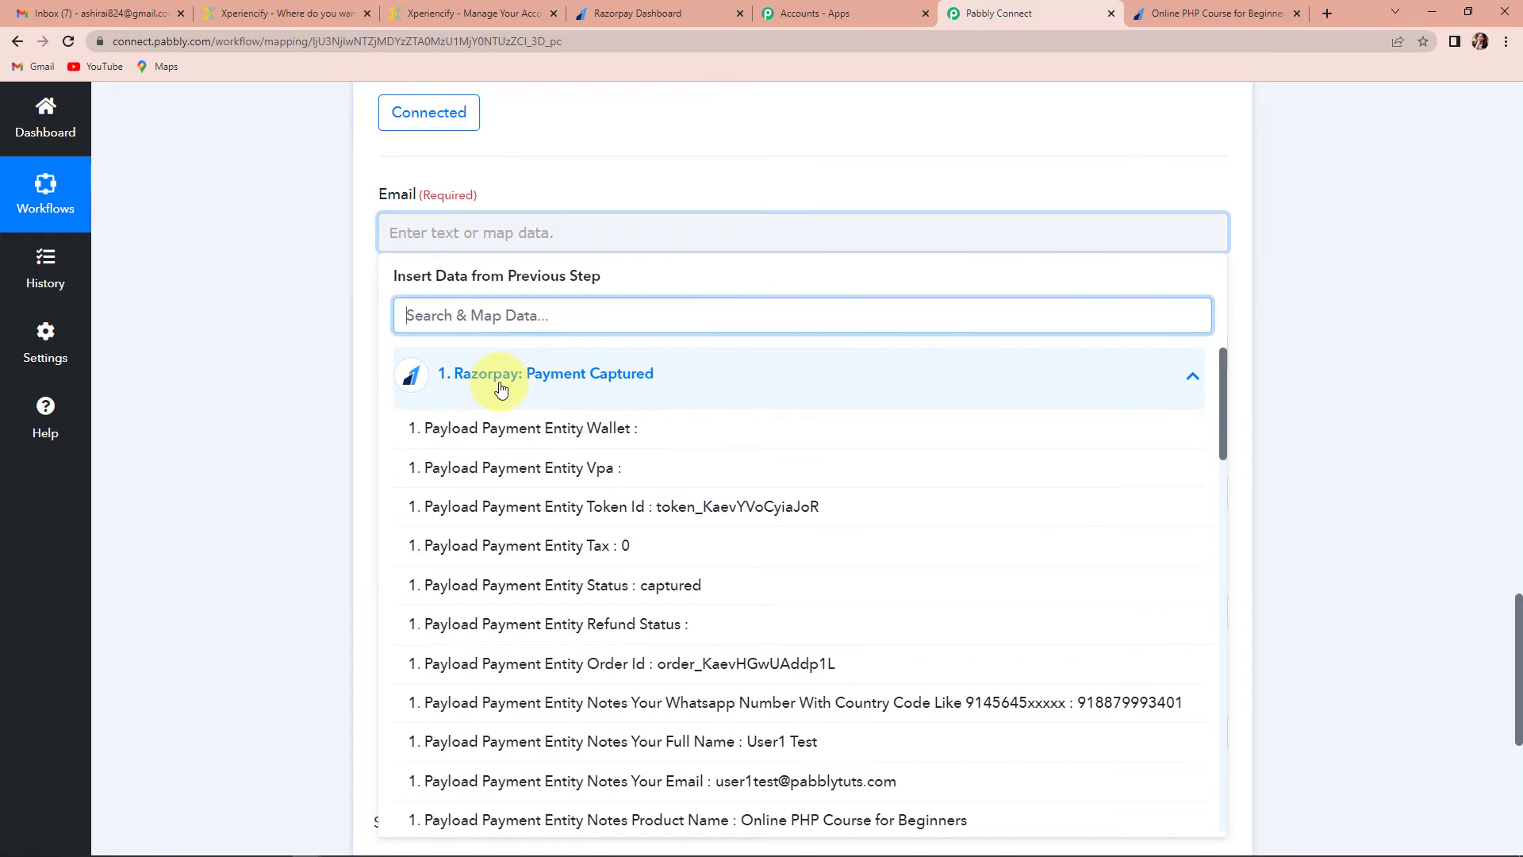
type("@")
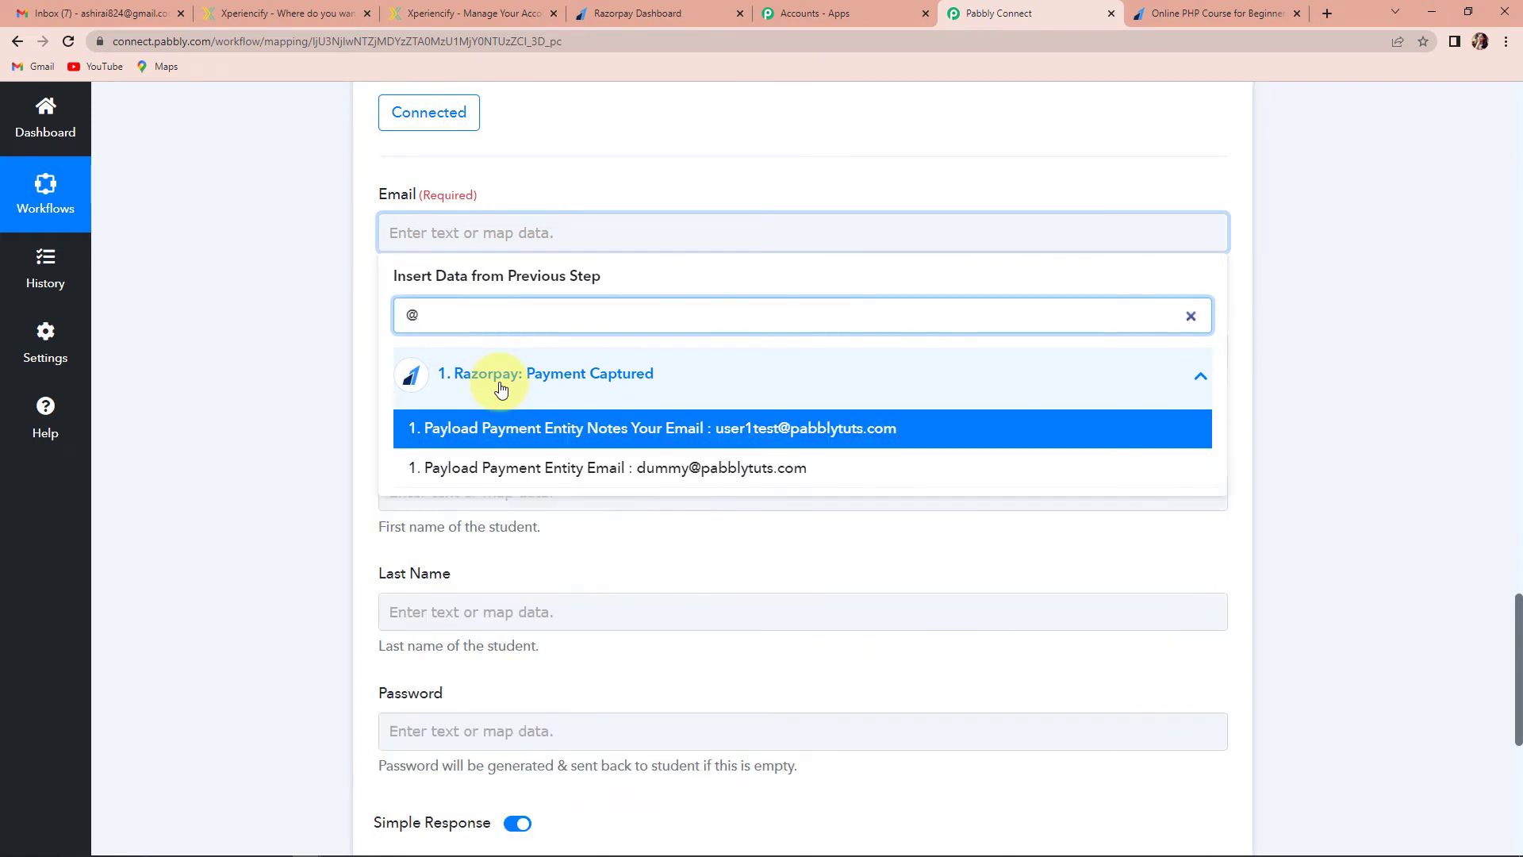
left_click(622, 435)
left_click(268, 258)
scroll(268, 258, "down", 2)
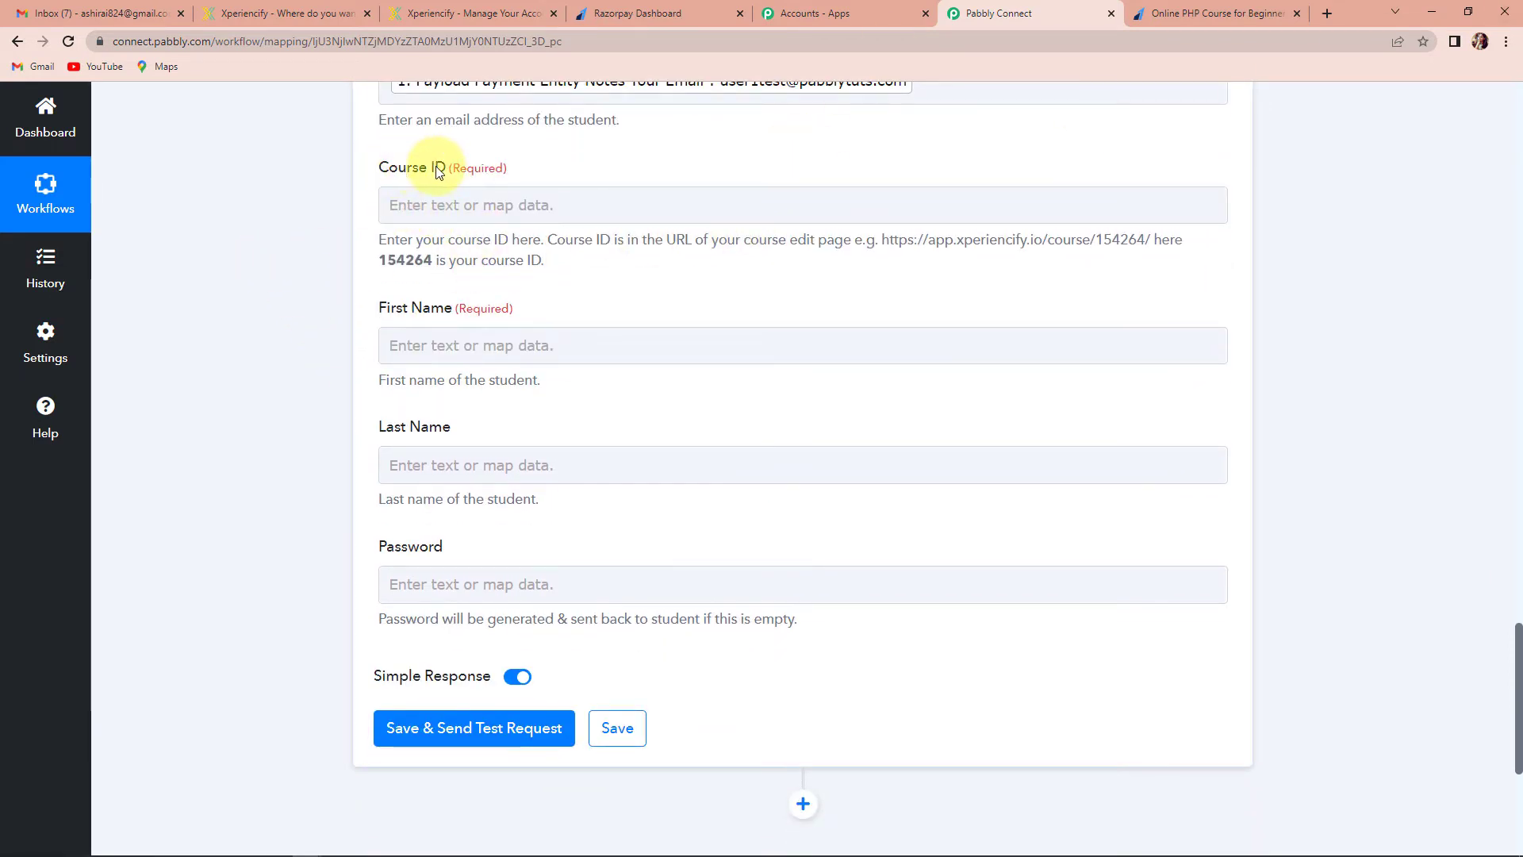
left_click(452, 14)
Open Online PHP Course for Beginners and copy course ID 374579 from its page URL
scroll(155, 345, "up", 5)
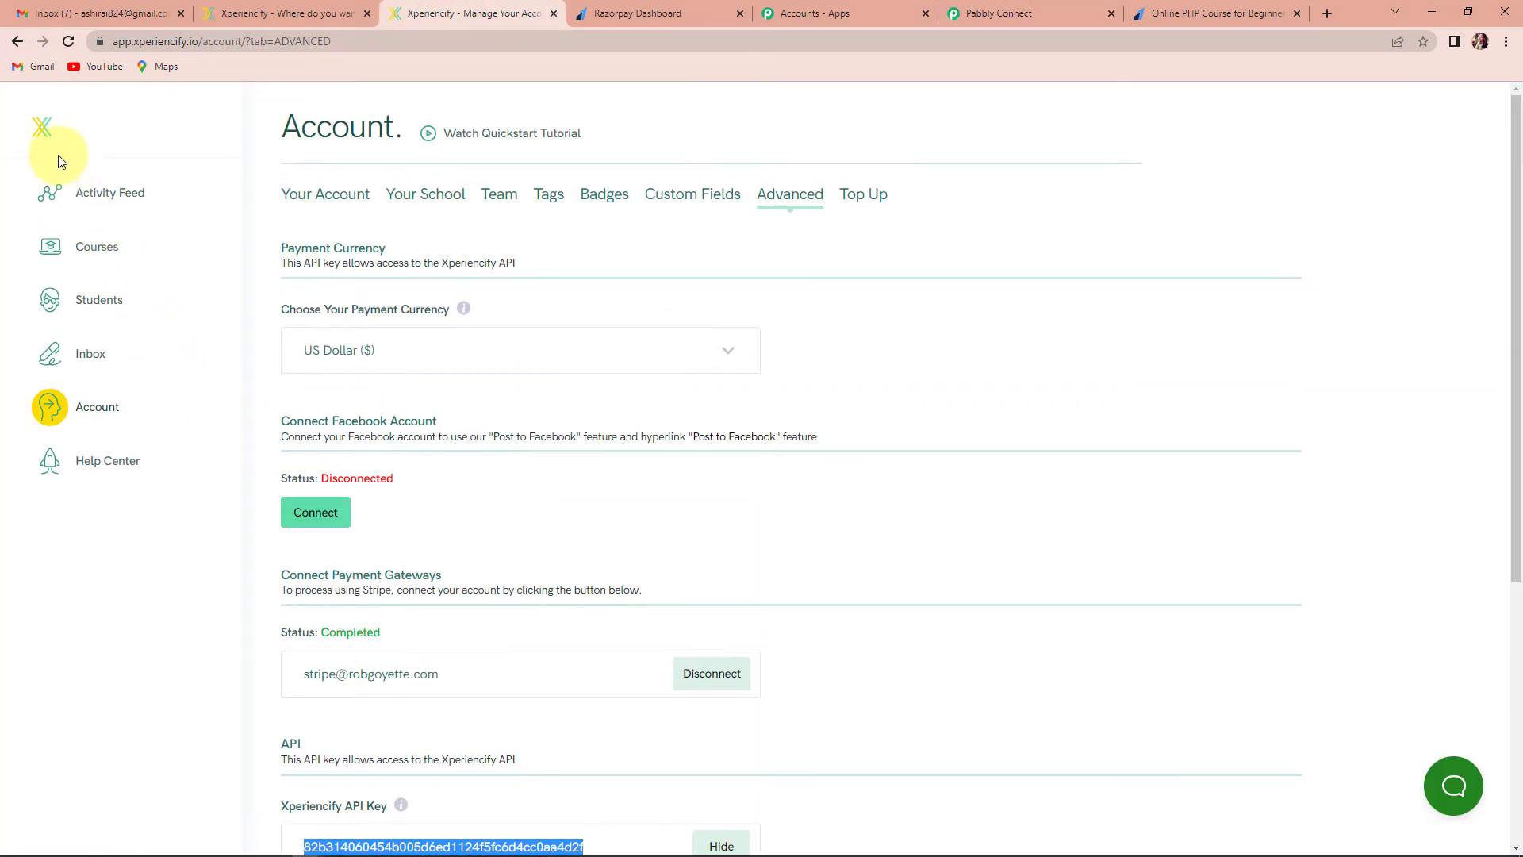
left_click(41, 133)
scroll(691, 593, "down", 13)
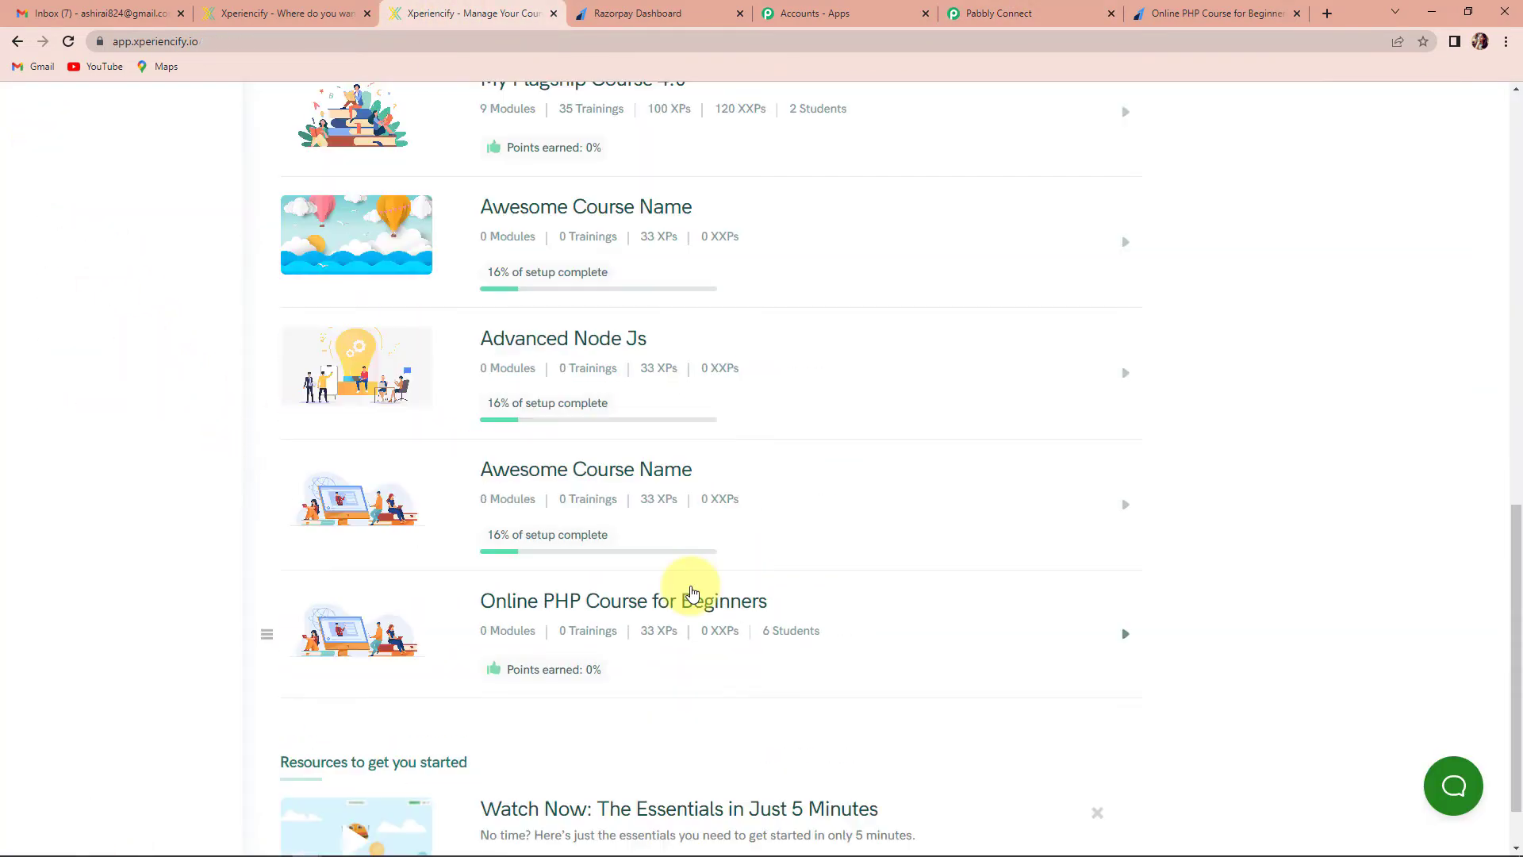
left_click(598, 603)
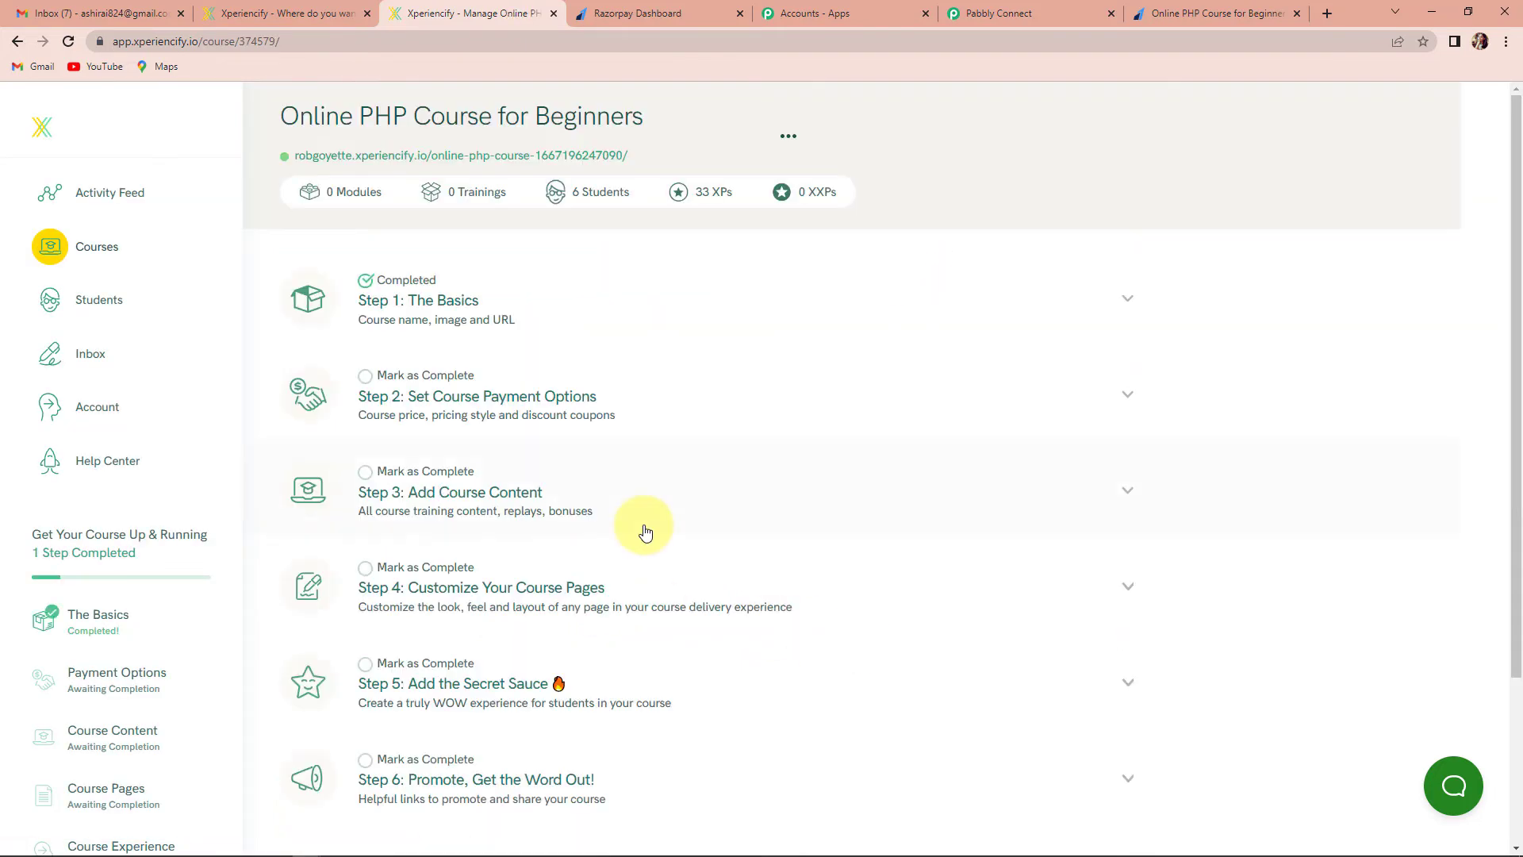
left_click(392, 299)
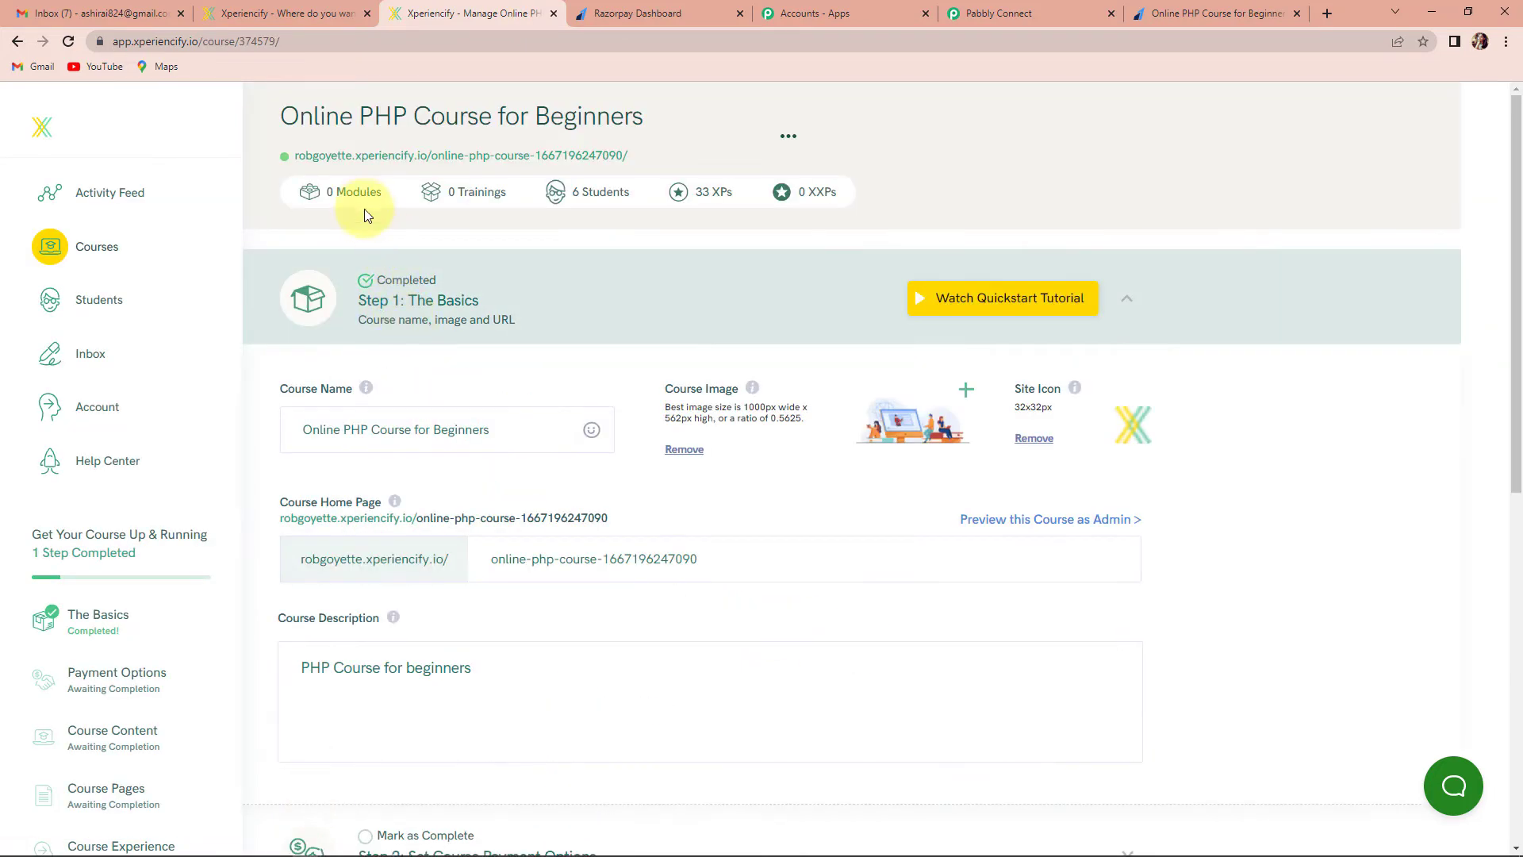
left_click_drag(300, 429, 536, 434)
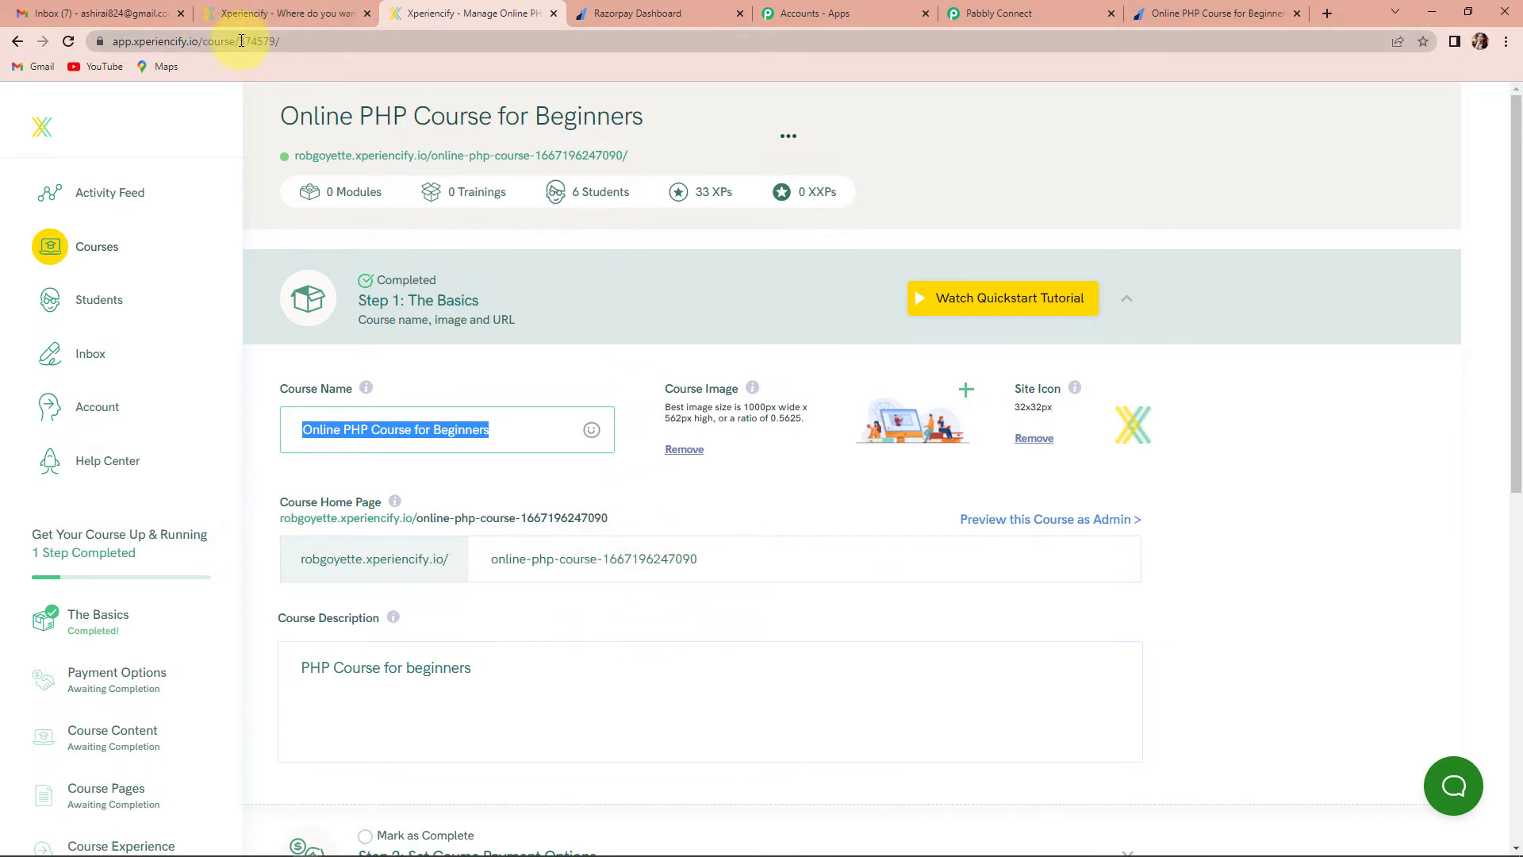
left_click_drag(240, 40, 274, 43)
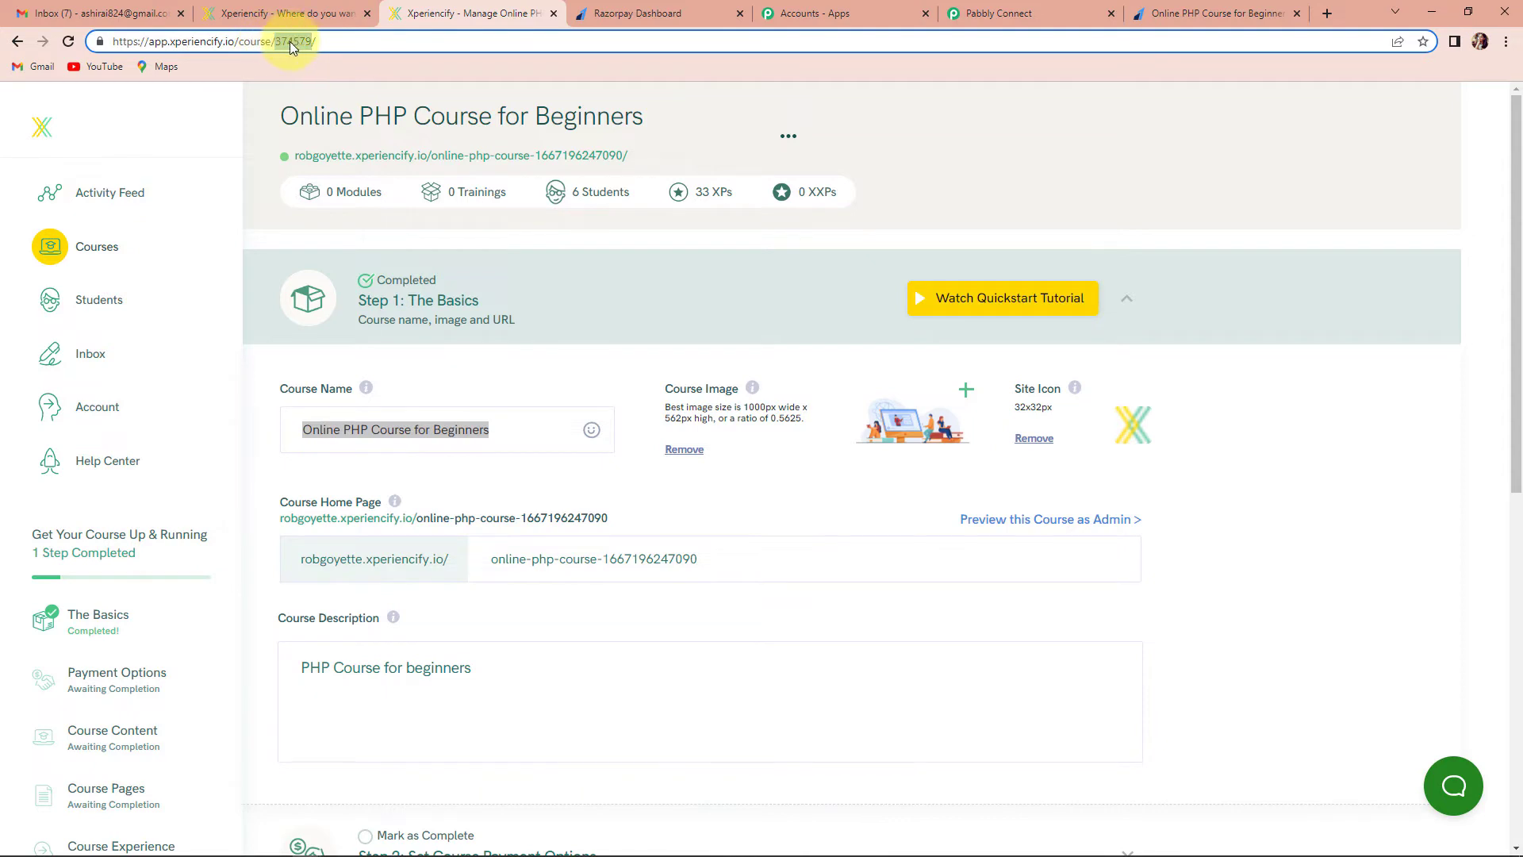
right_click(289, 41)
left_click(327, 146)
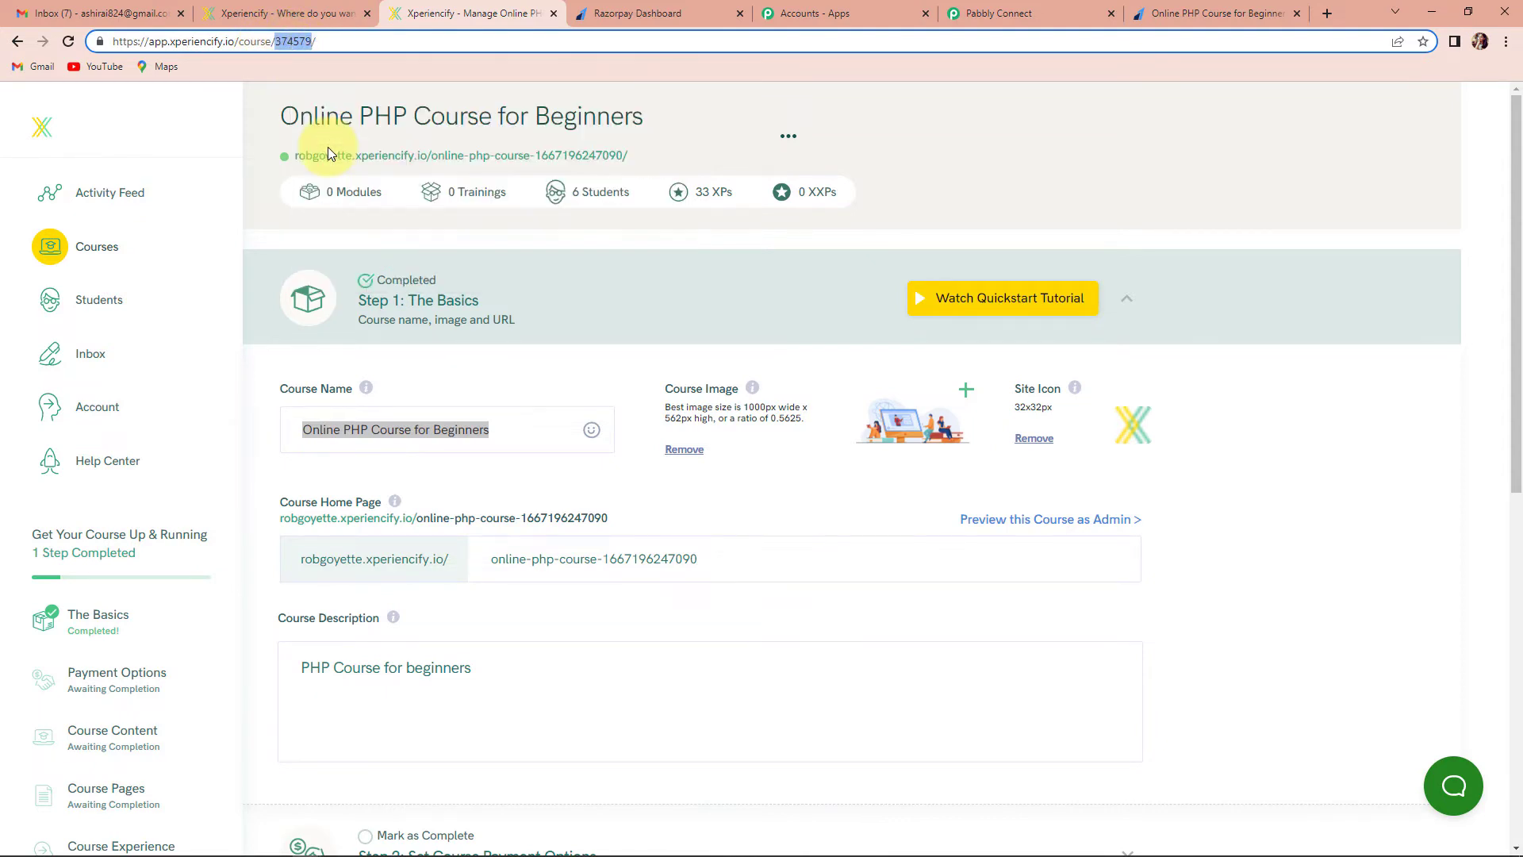
Paste 374579 into the Xperiencify step's Course ID field
left_click(1039, 14)
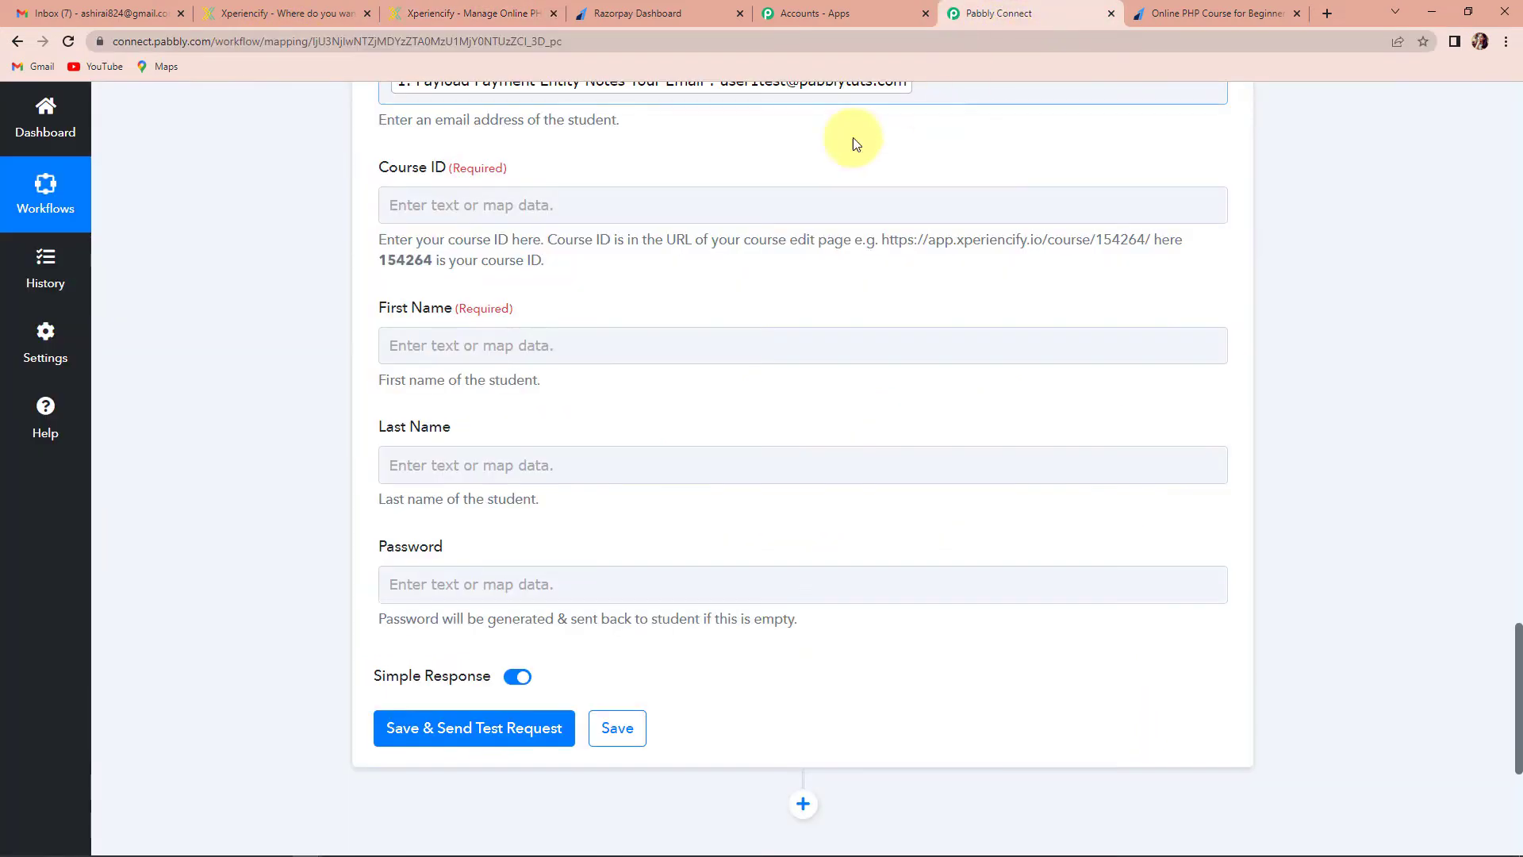
left_click(445, 210)
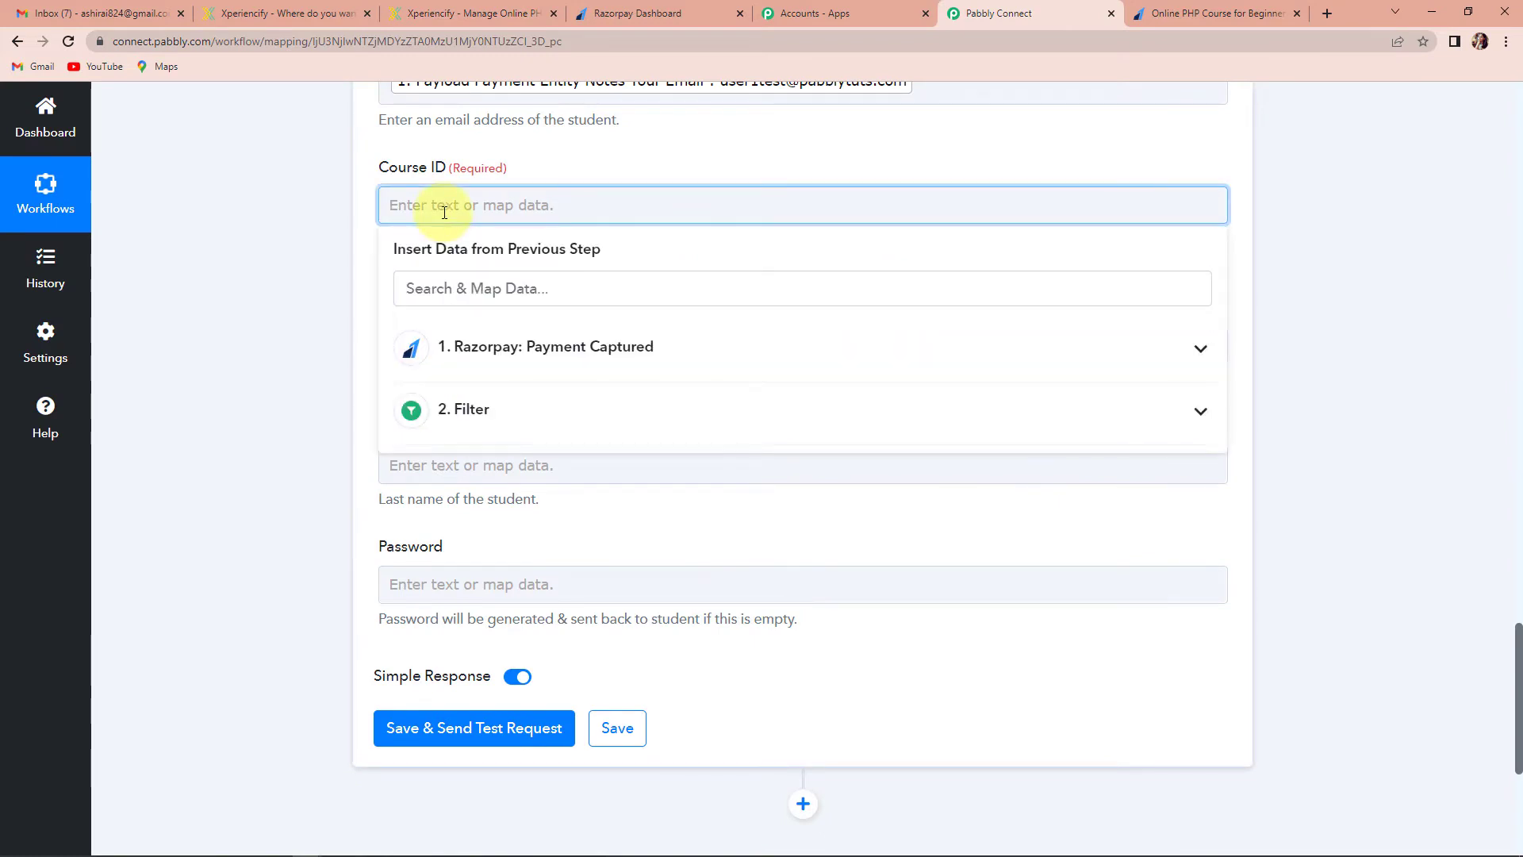
key("ctrl+v")
left_click(314, 253)
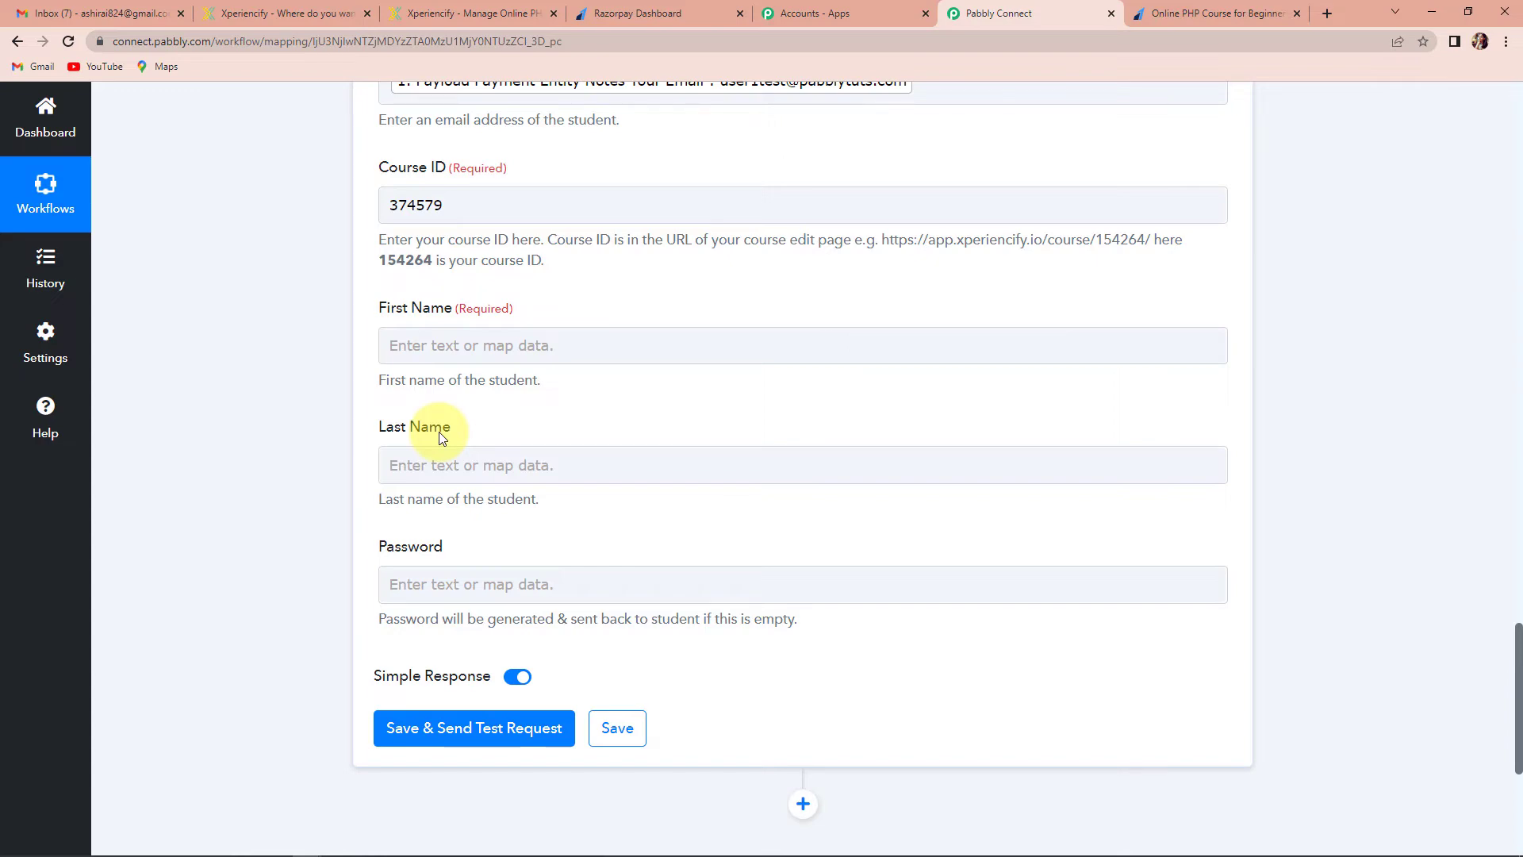
scroll(469, 339, "up", 13)
scroll(475, 354, "down", 4)
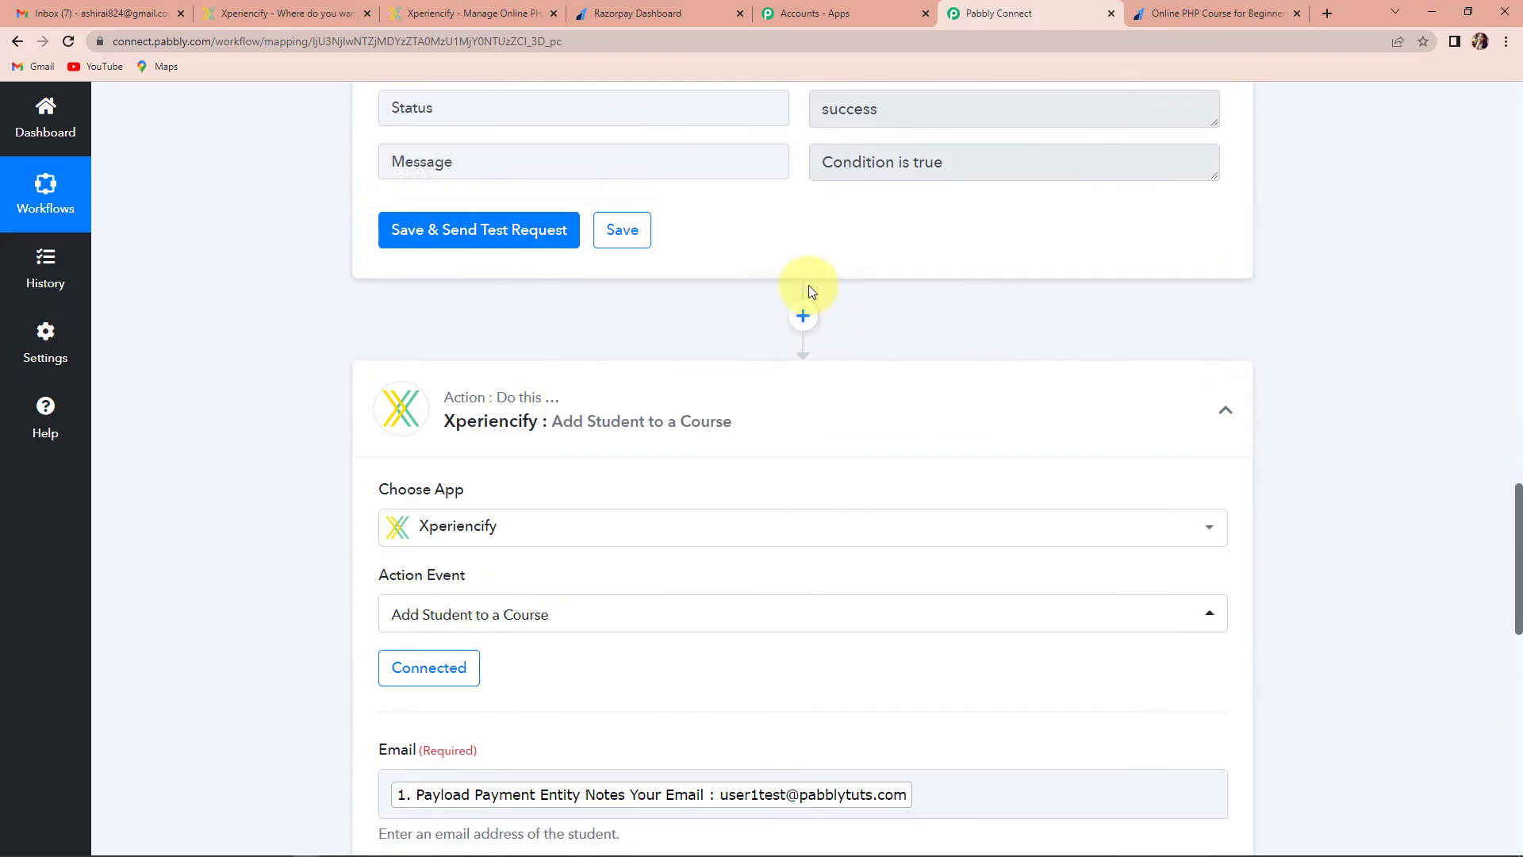
Insert a Text Formatter step with the Split Text event before the Xperiencify action
left_click(802, 316)
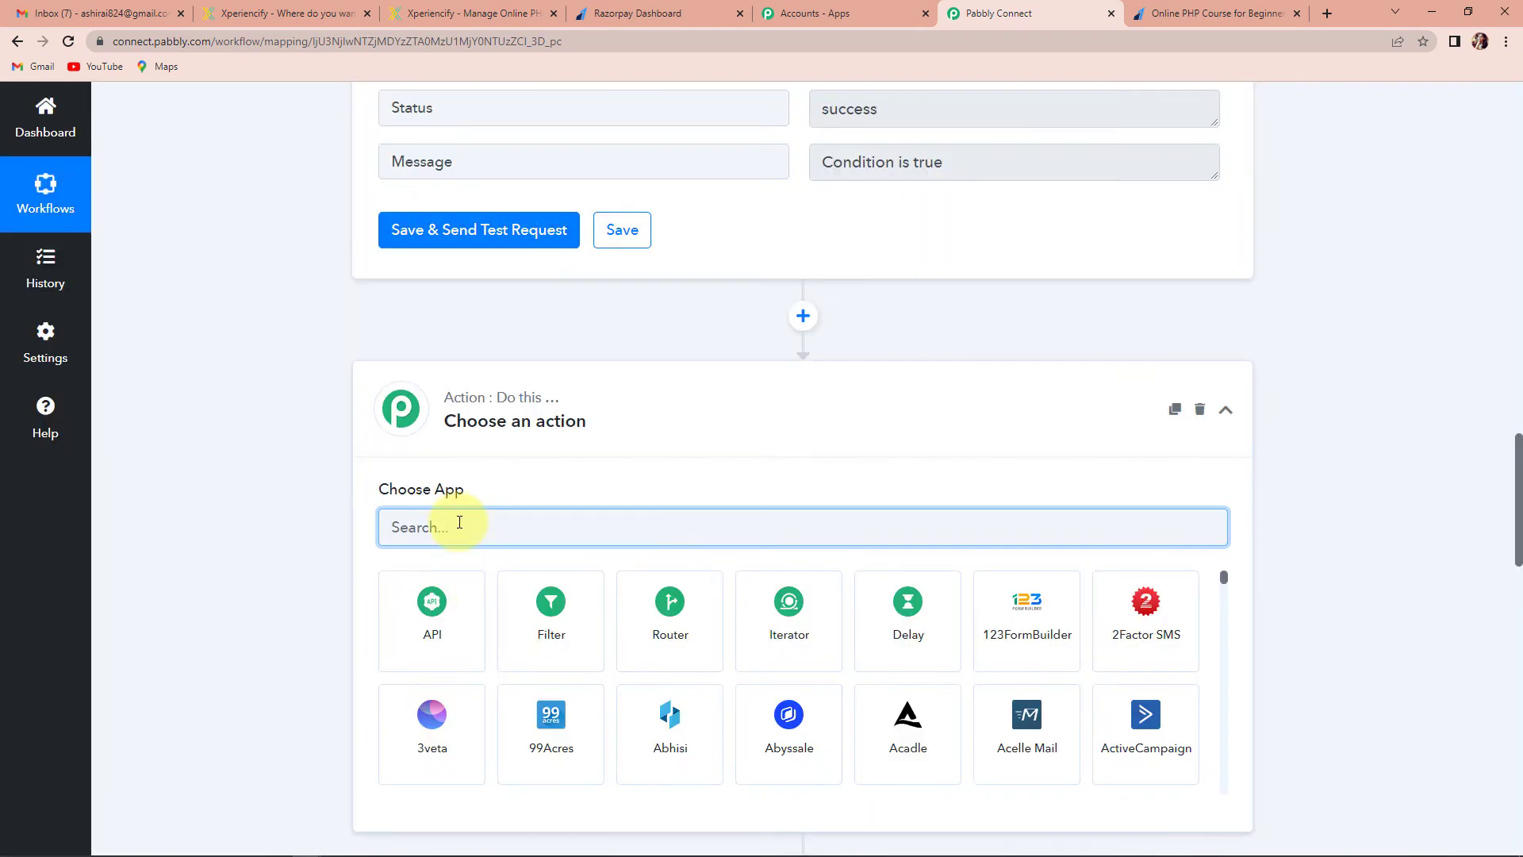
type("text")
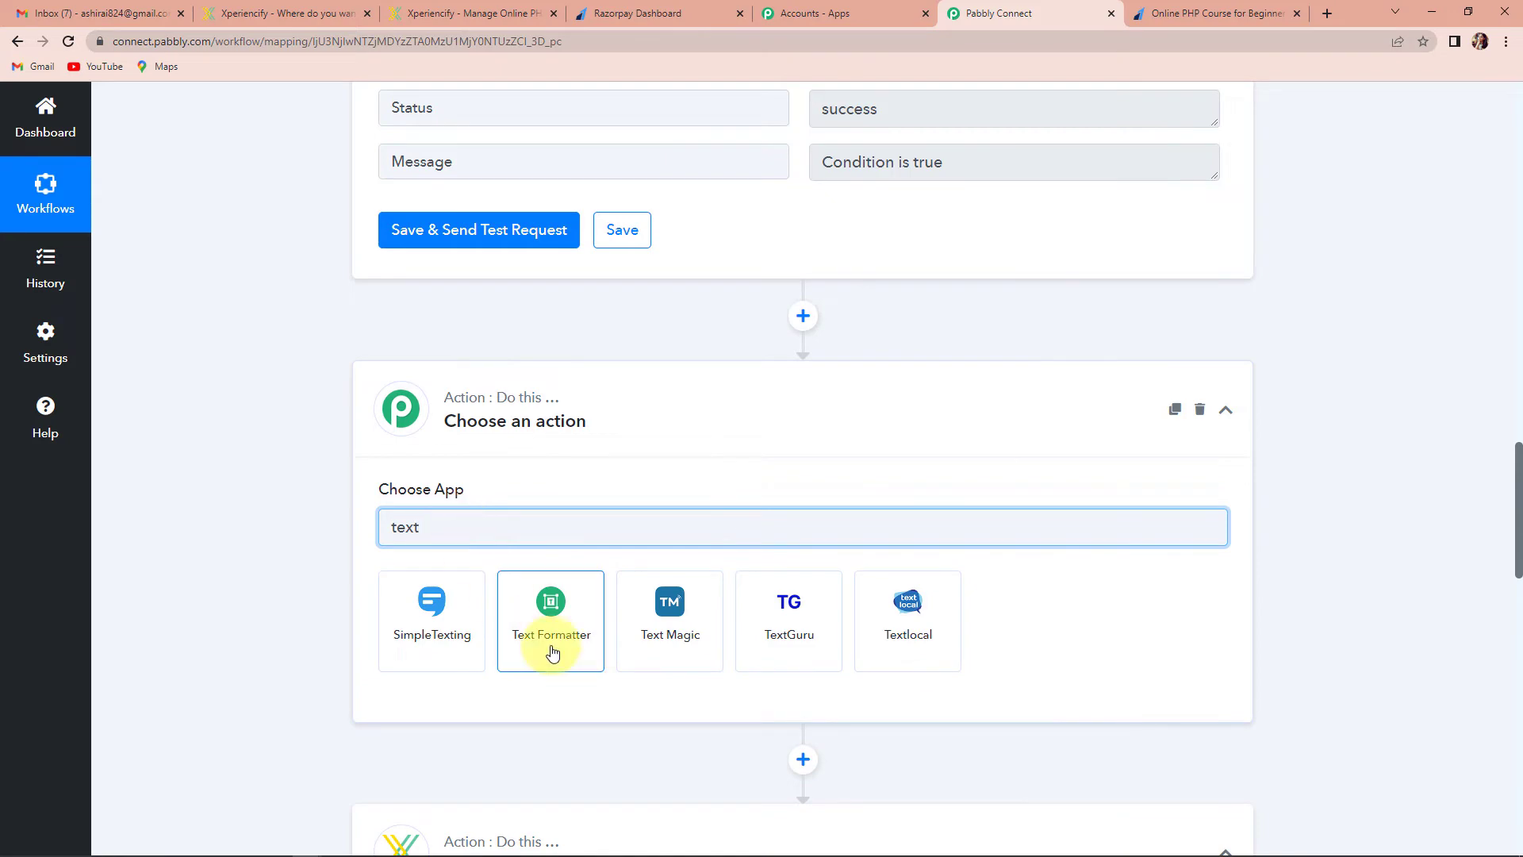
left_click(553, 652)
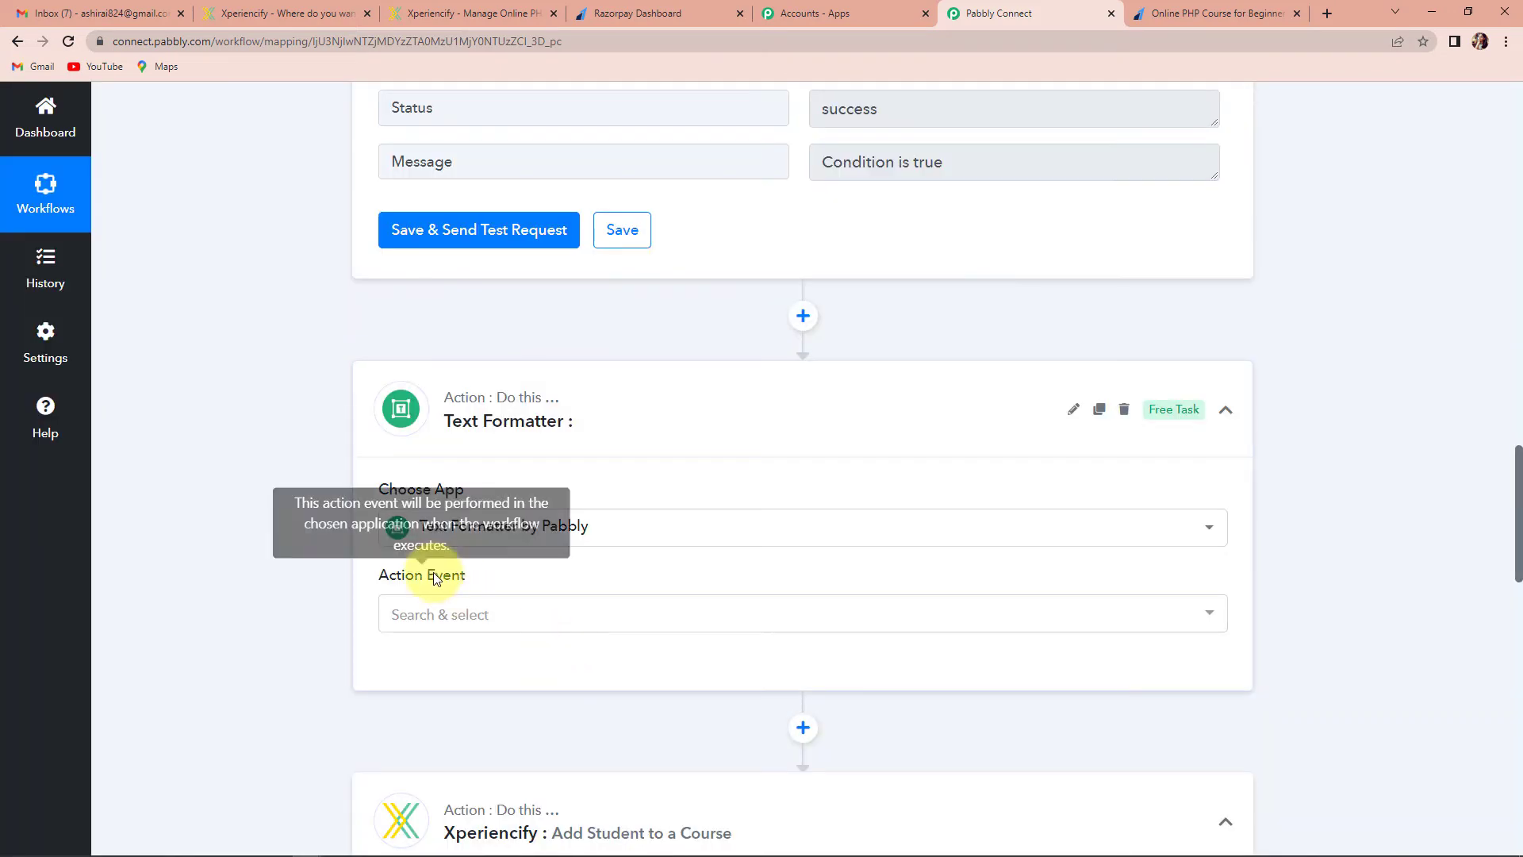
left_click(425, 616)
left_click(408, 421)
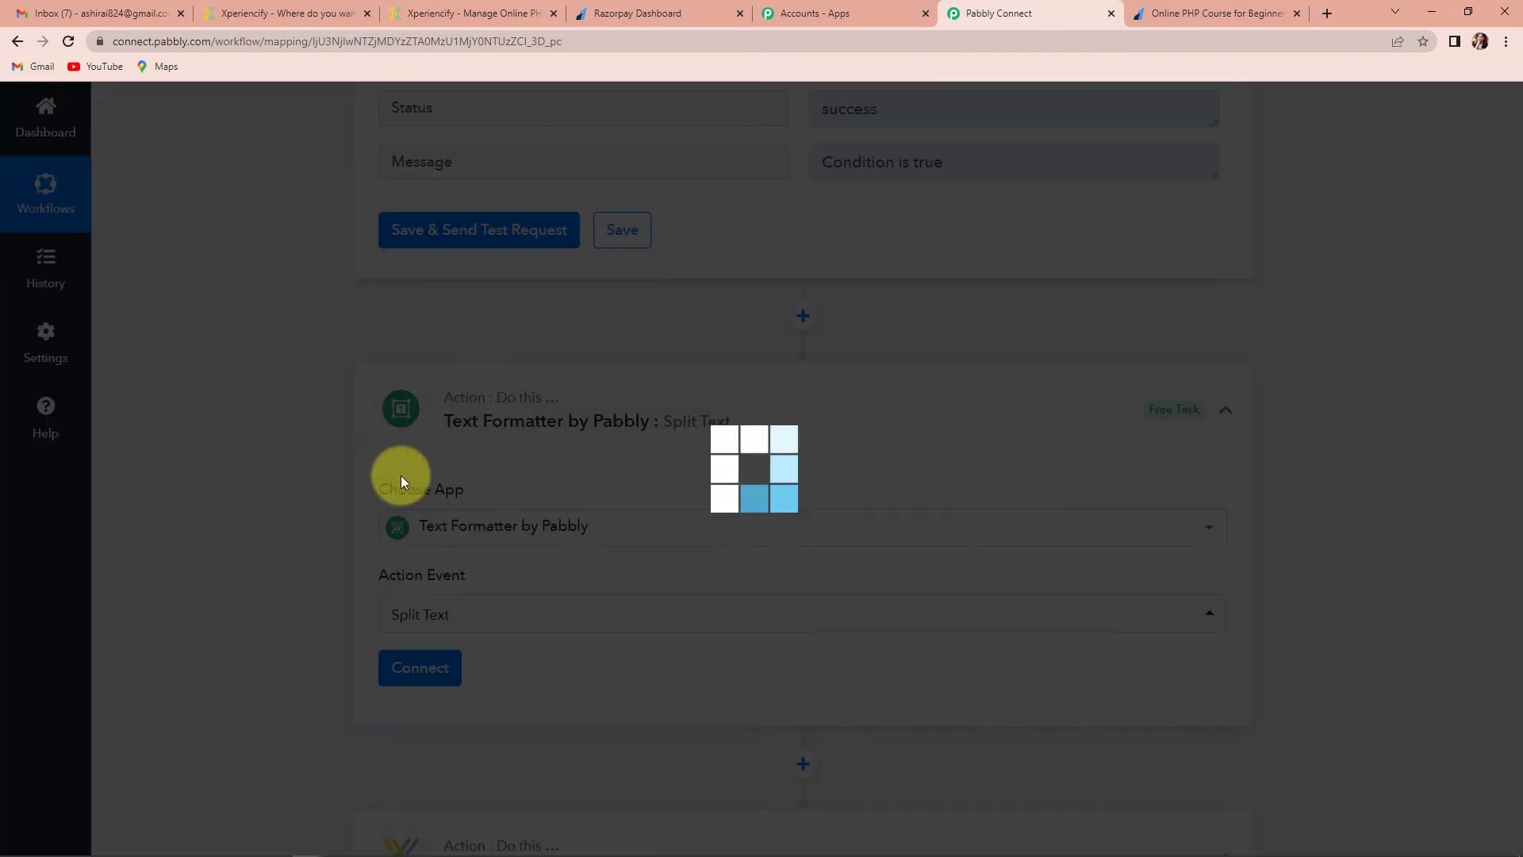
left_click(432, 678)
scroll(594, 673, "down", 1)
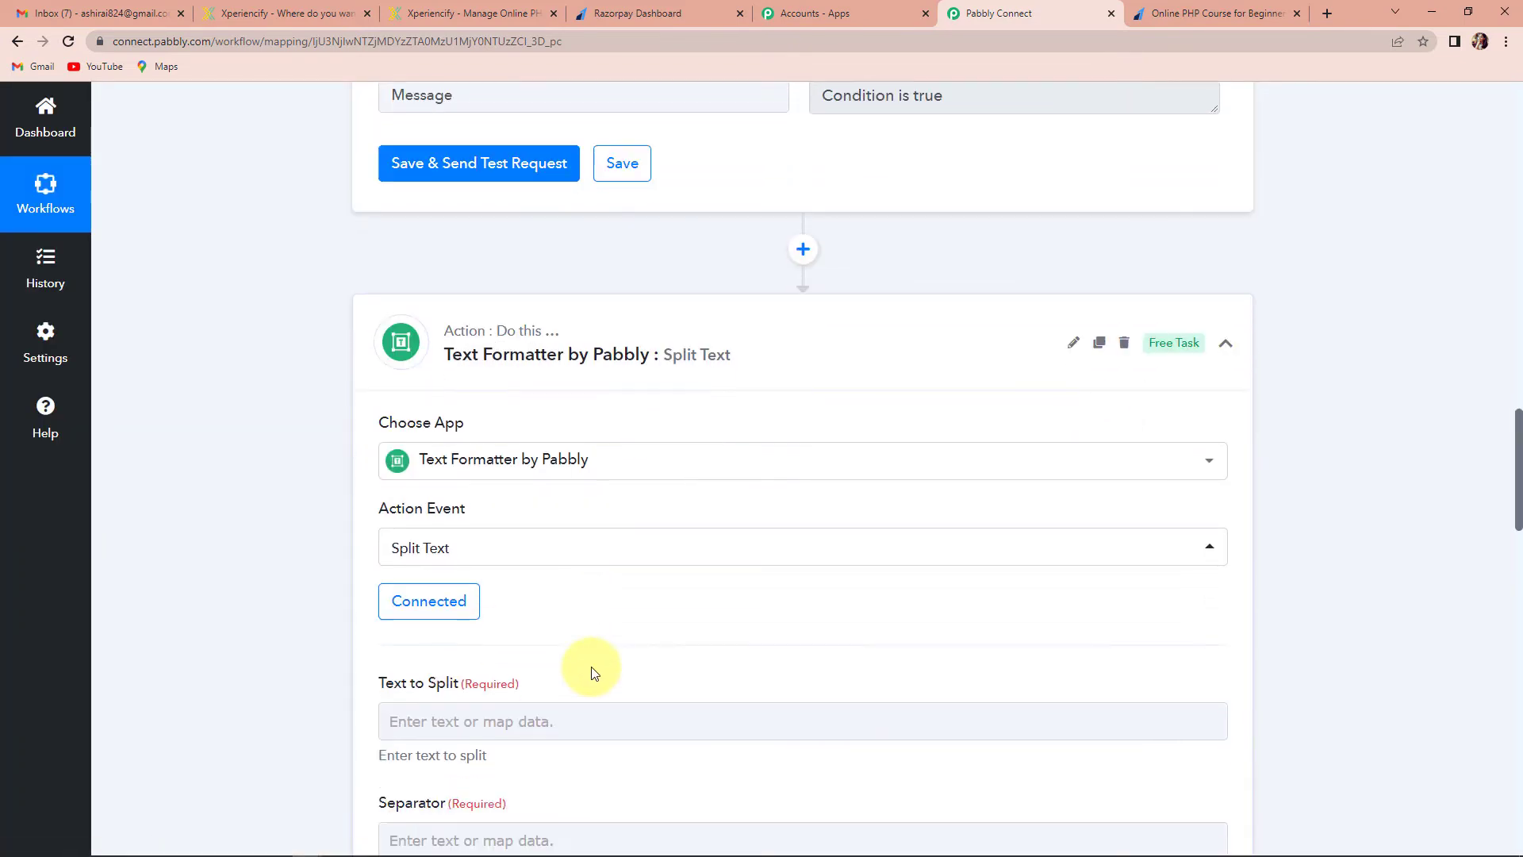
scroll(592, 671, "down", 6)
Map the Razorpay payer's Full Name into the Text to Split field
left_click(464, 241)
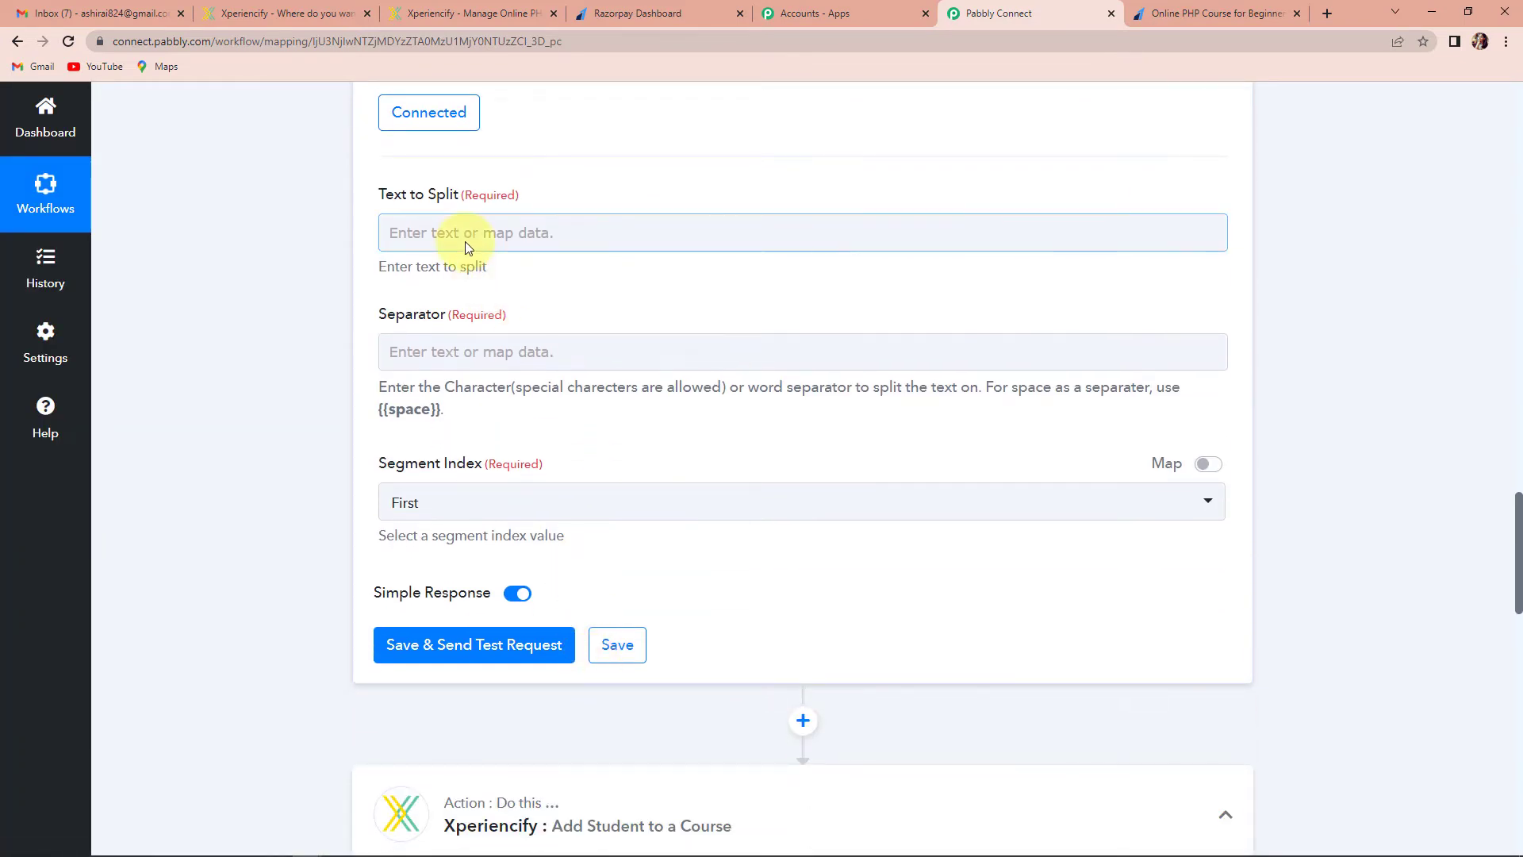
left_click(414, 215)
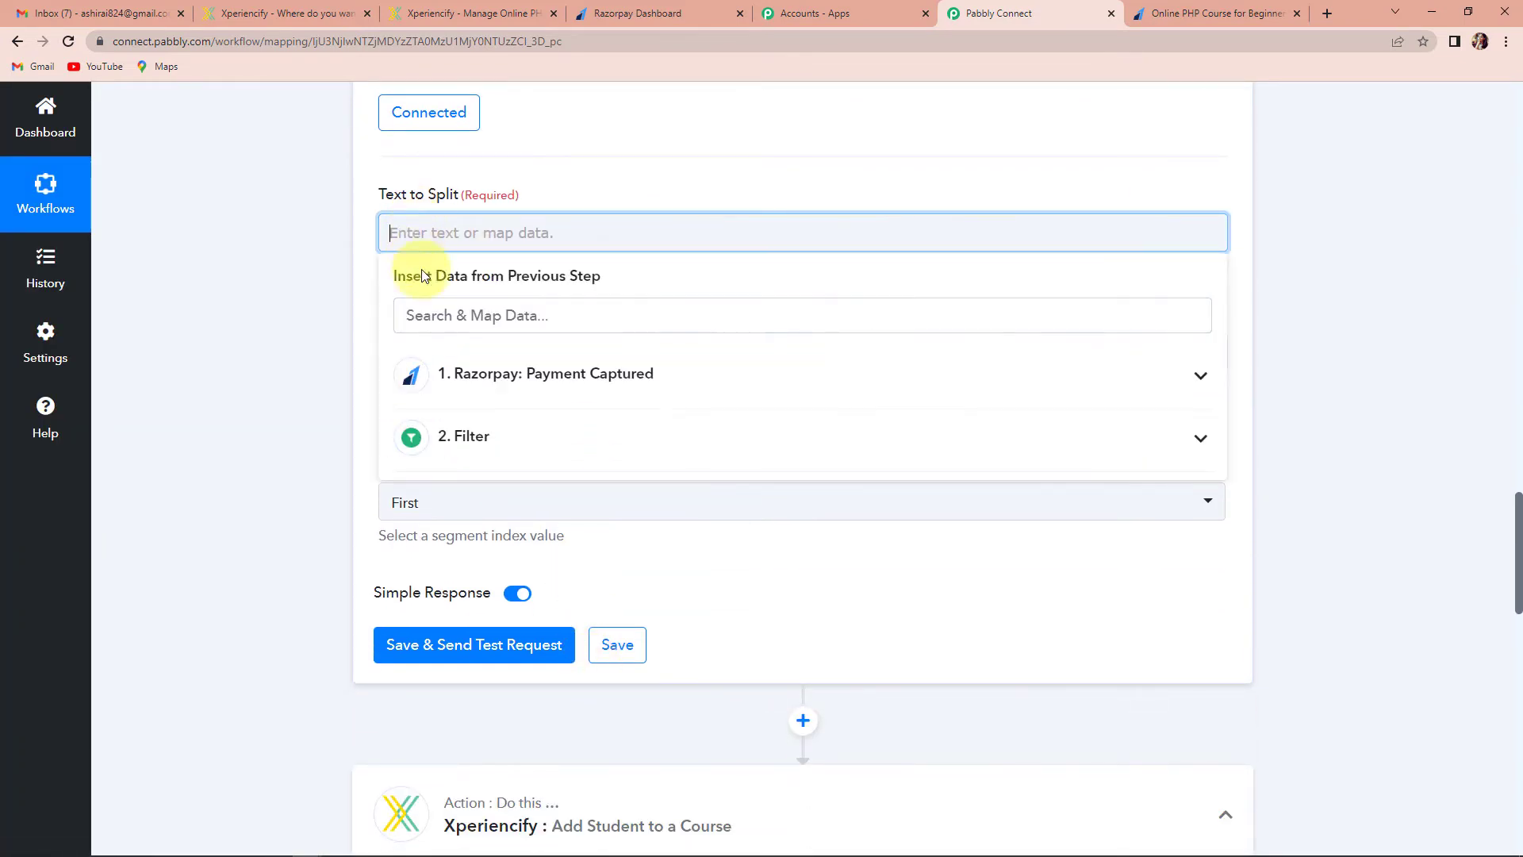
left_click(460, 381)
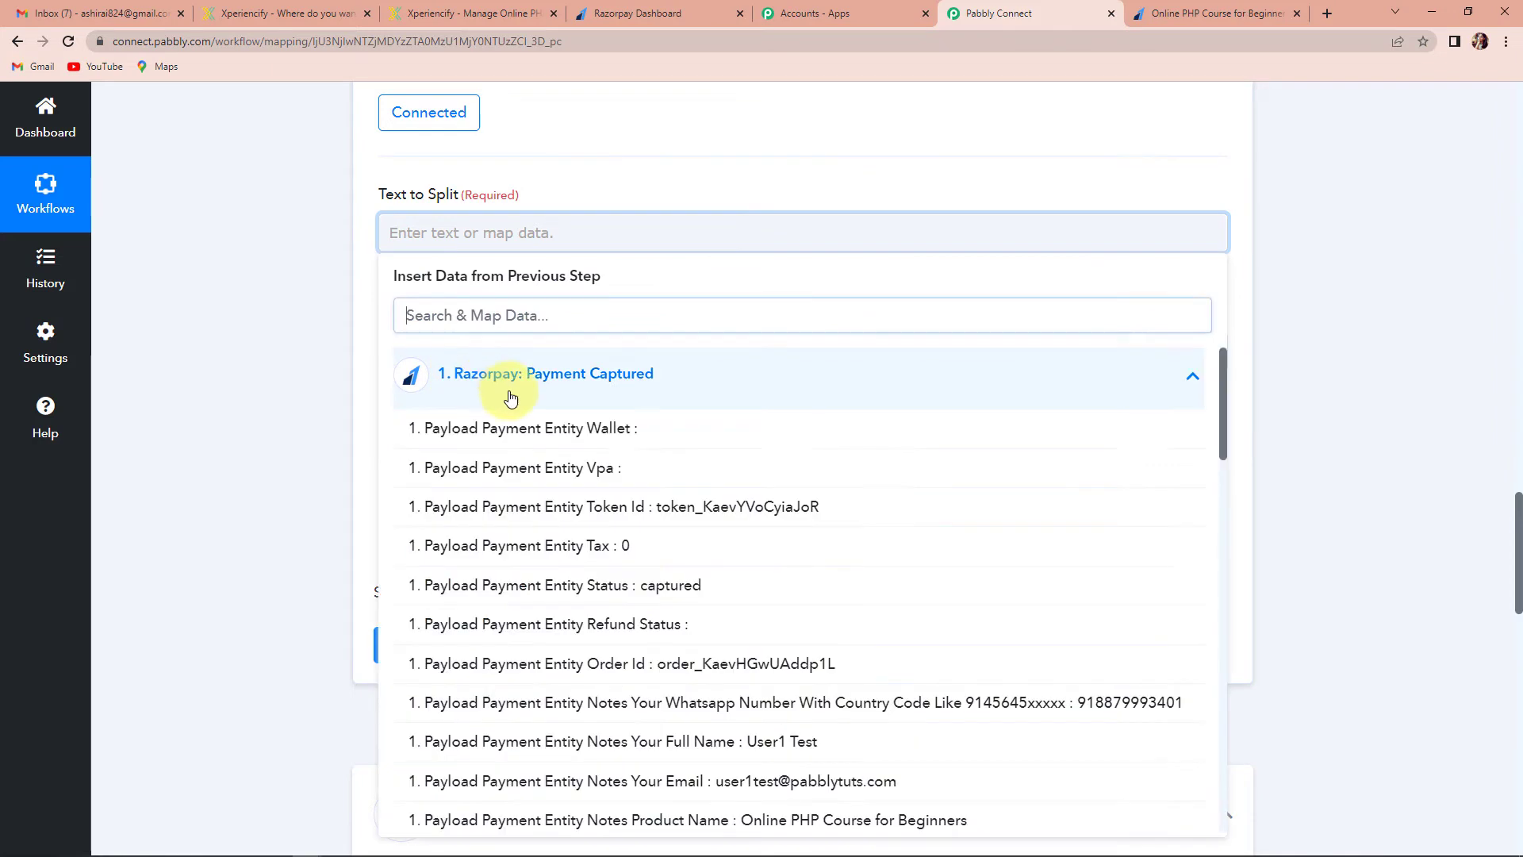
left_click(632, 741)
left_click(316, 400)
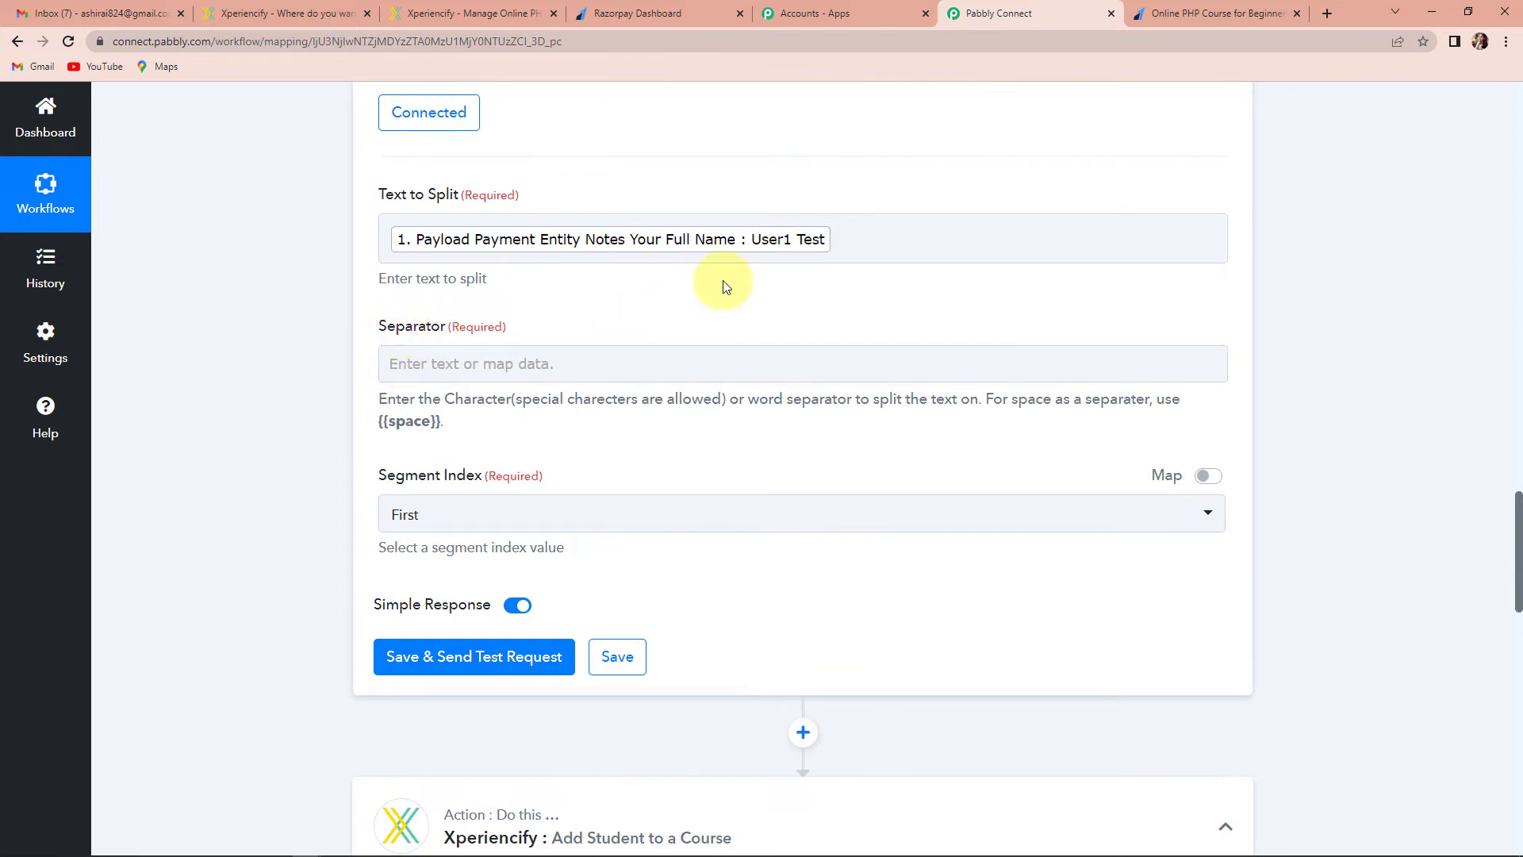
left_click(798, 244)
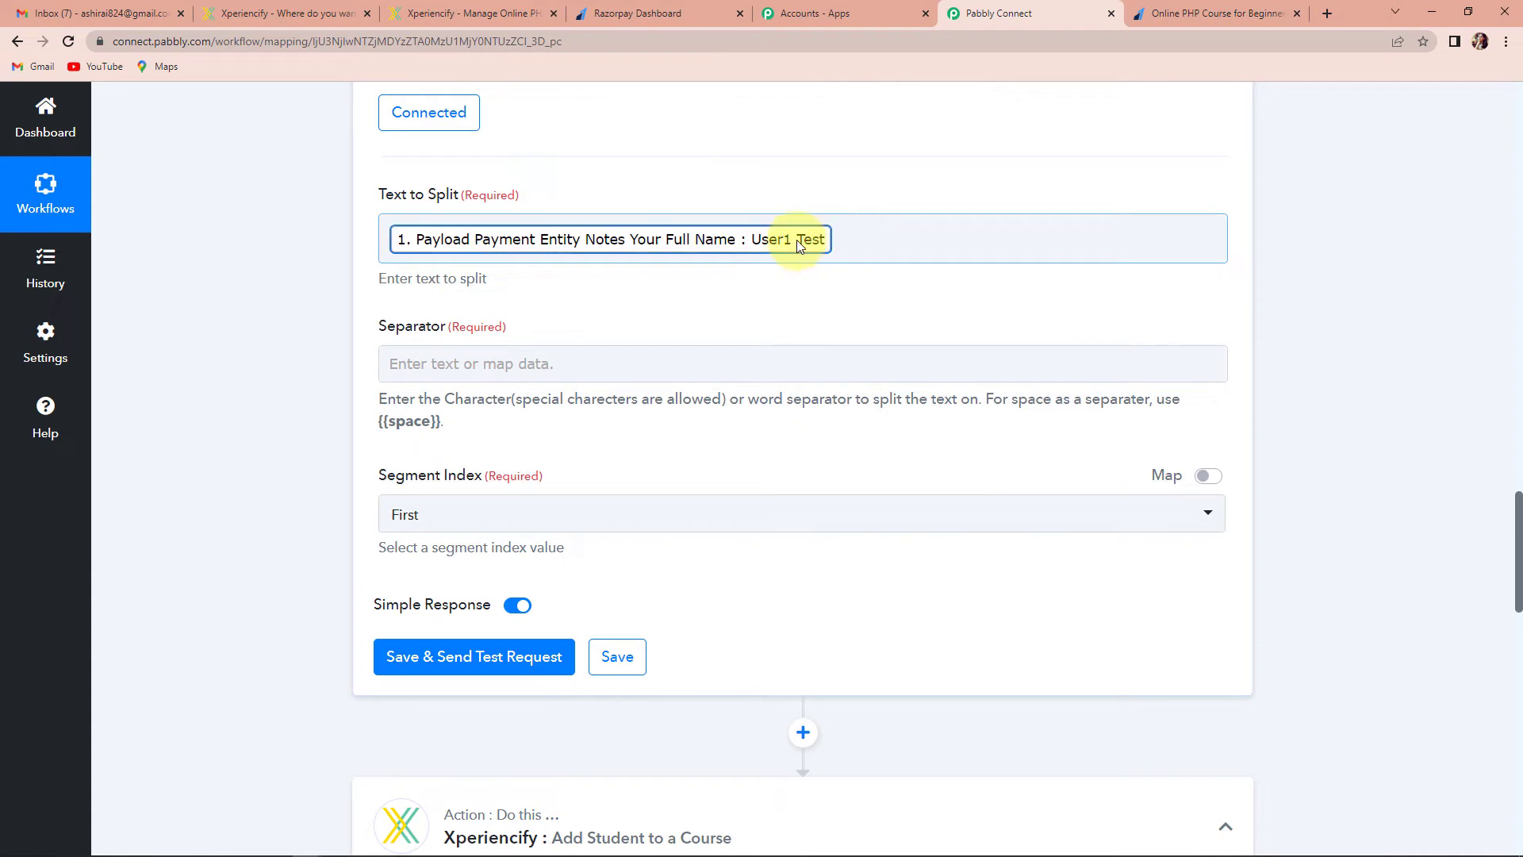
left_click(791, 240)
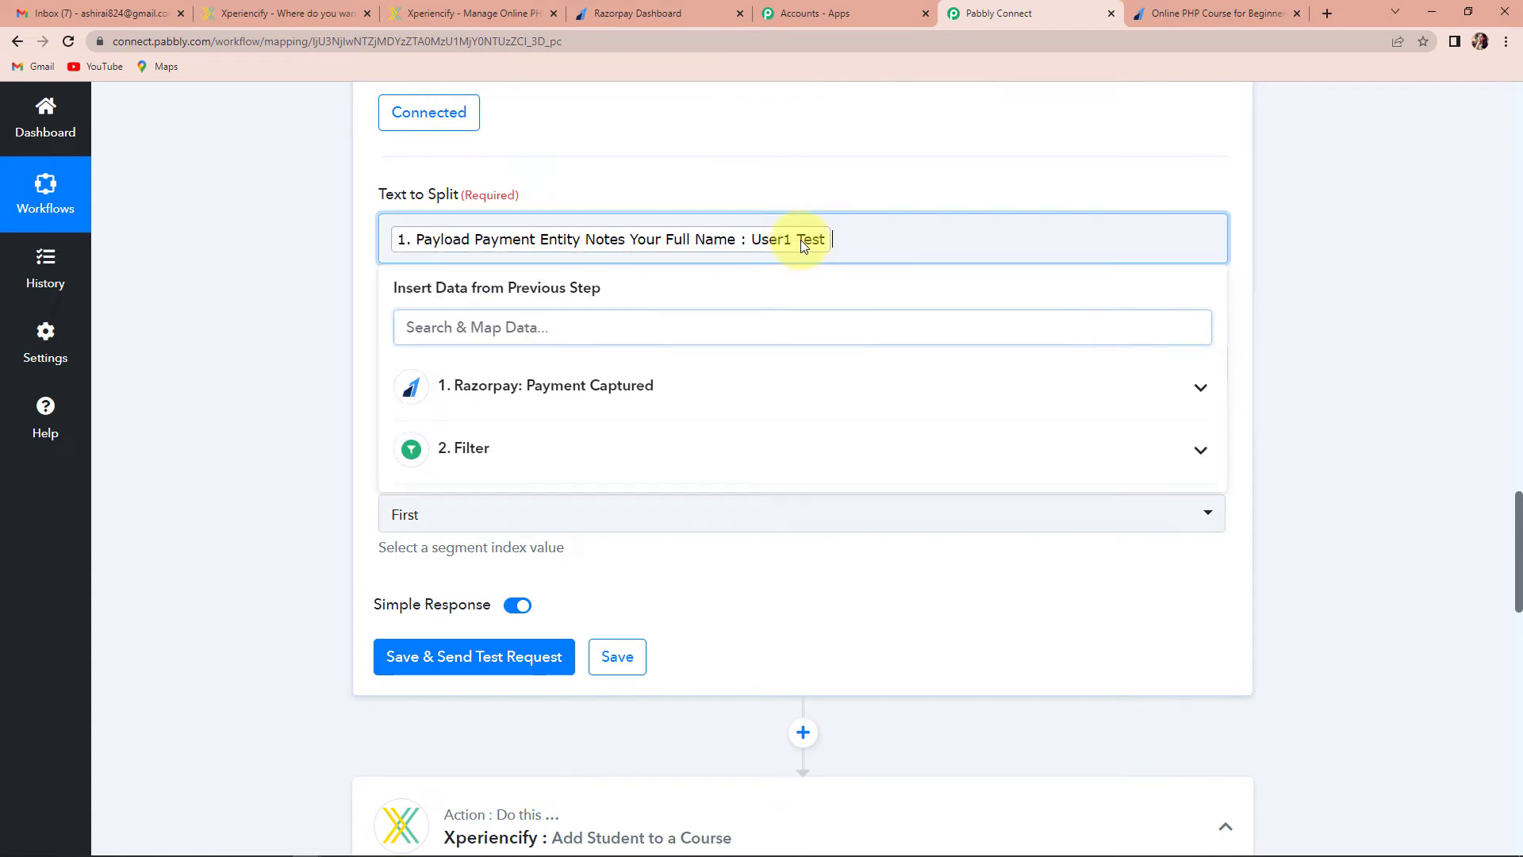
left_click(494, 325)
left_click(272, 415)
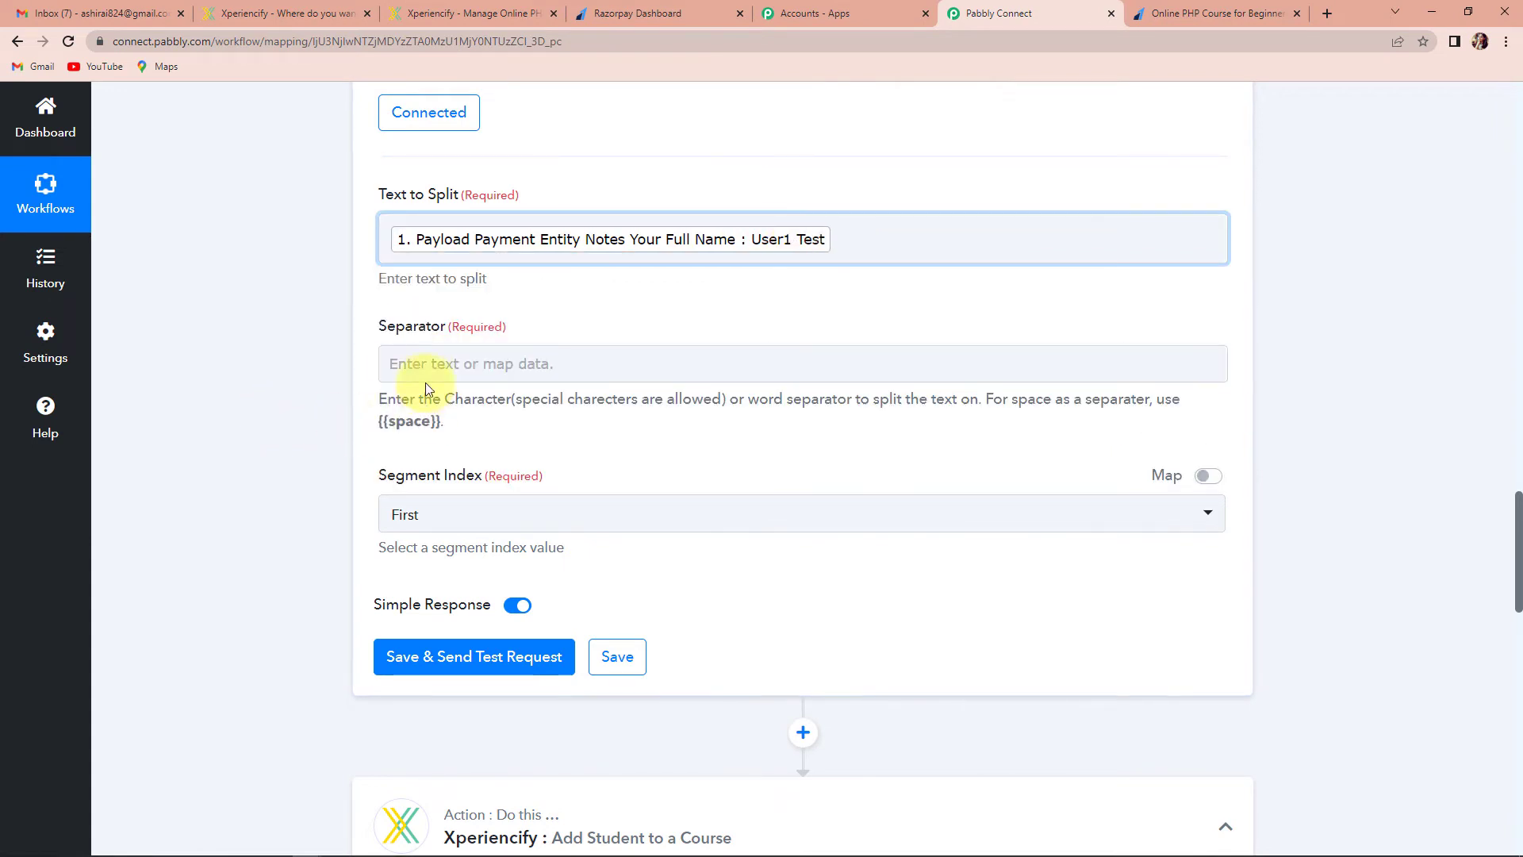
Set the Separator to {{space}} and the Segment Index to All
left_click(421, 363)
type("{{space")
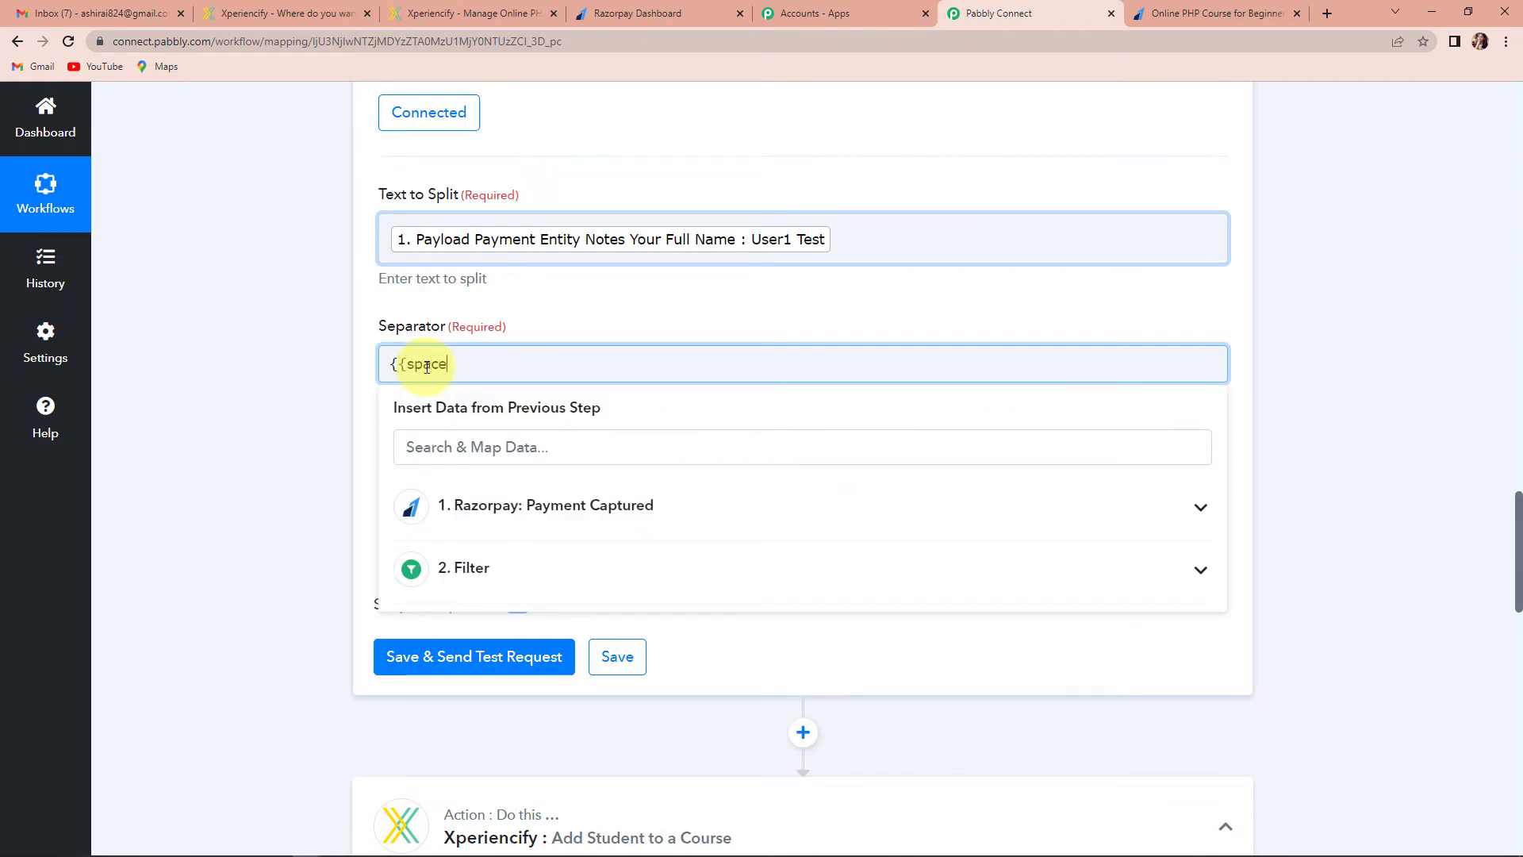
left_click(142, 438)
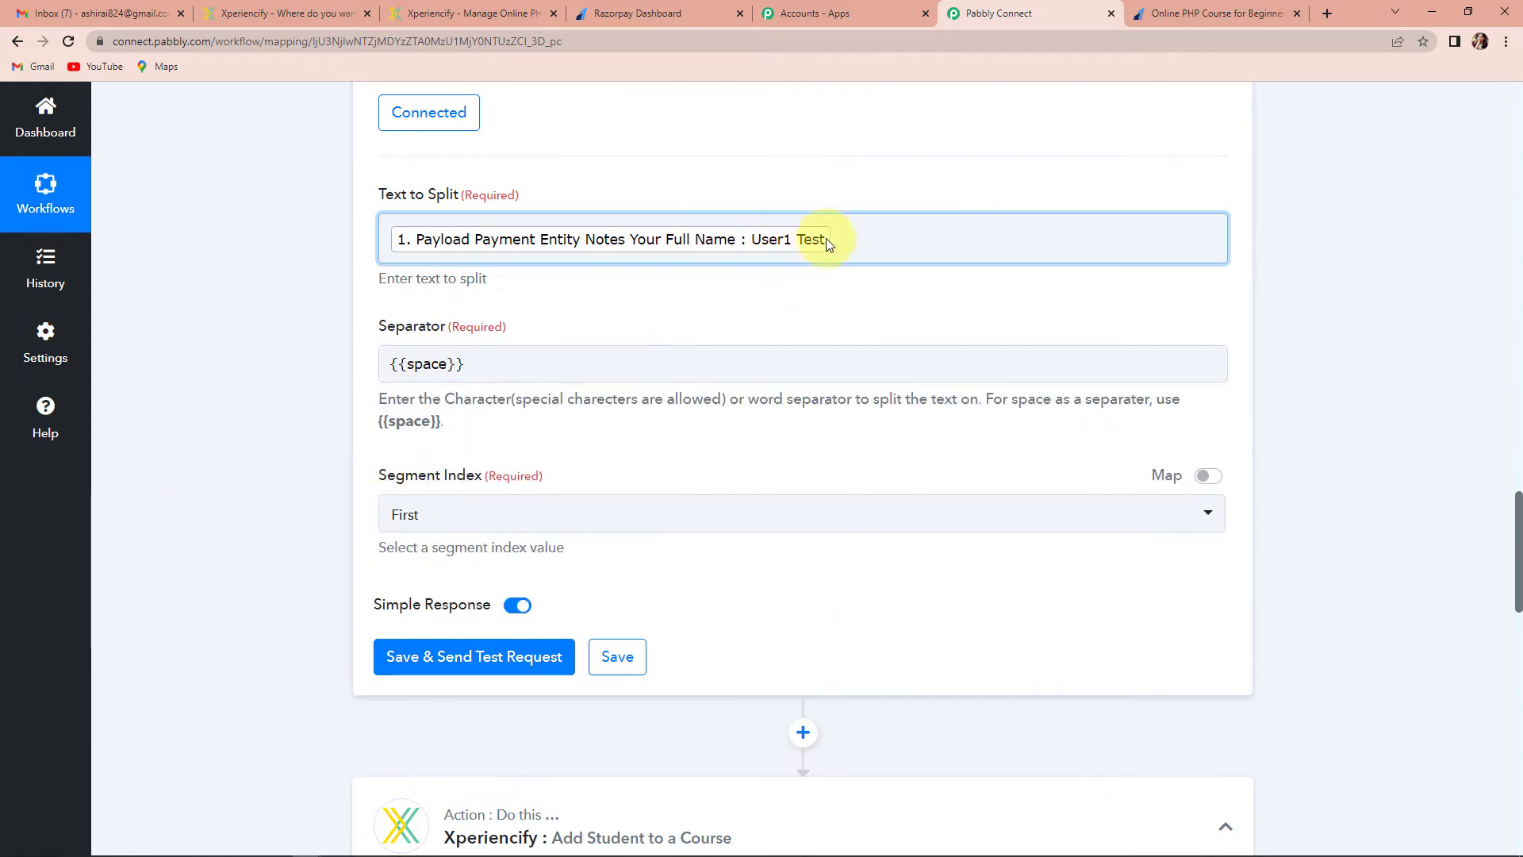
left_click(473, 525)
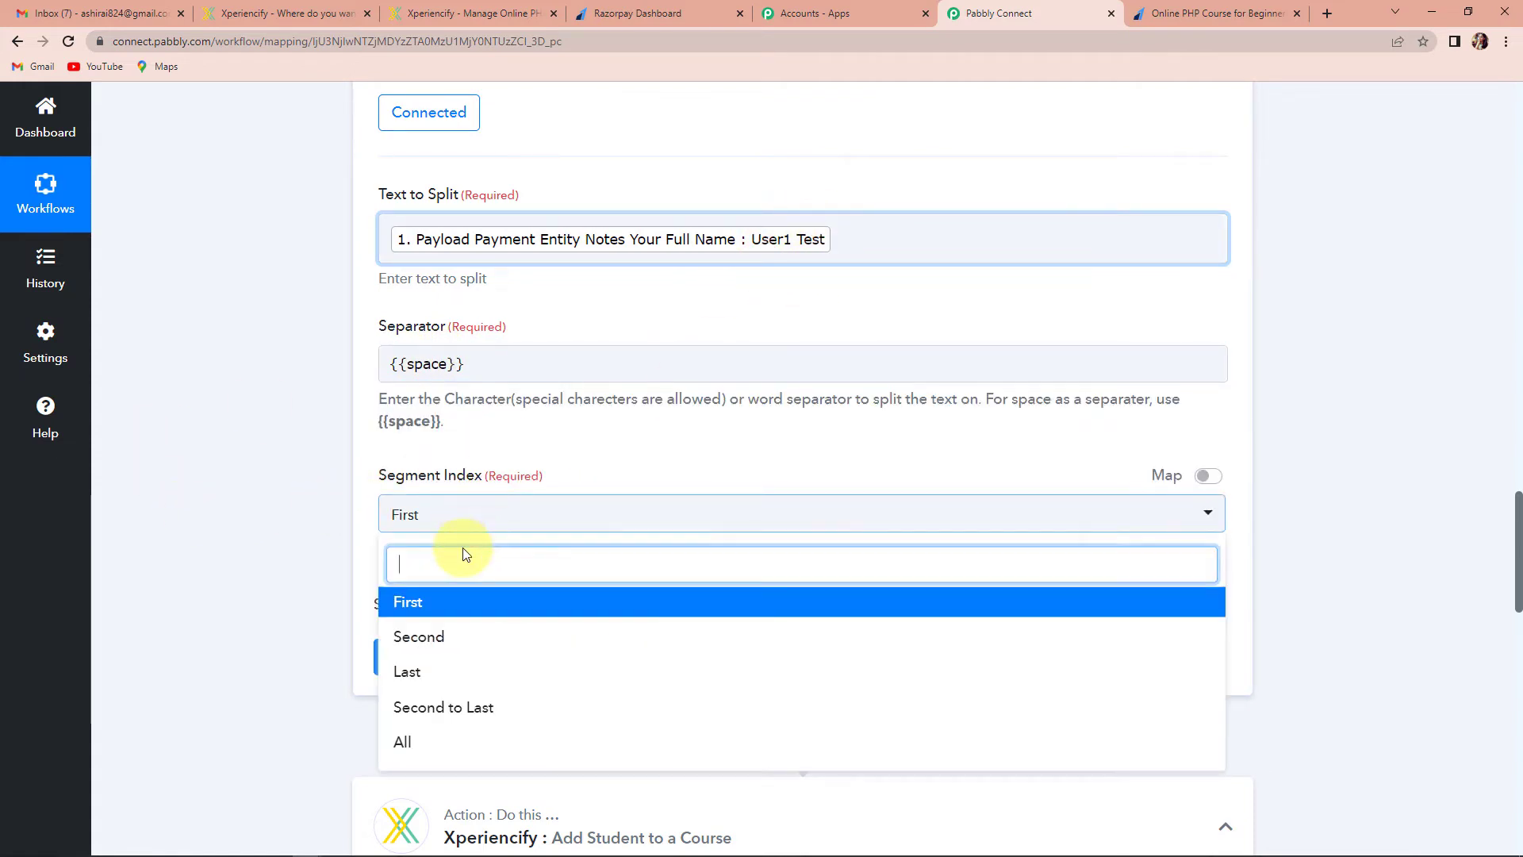
left_click(397, 742)
Test the split step and check its two name parts, User1 and Test
left_click(417, 655)
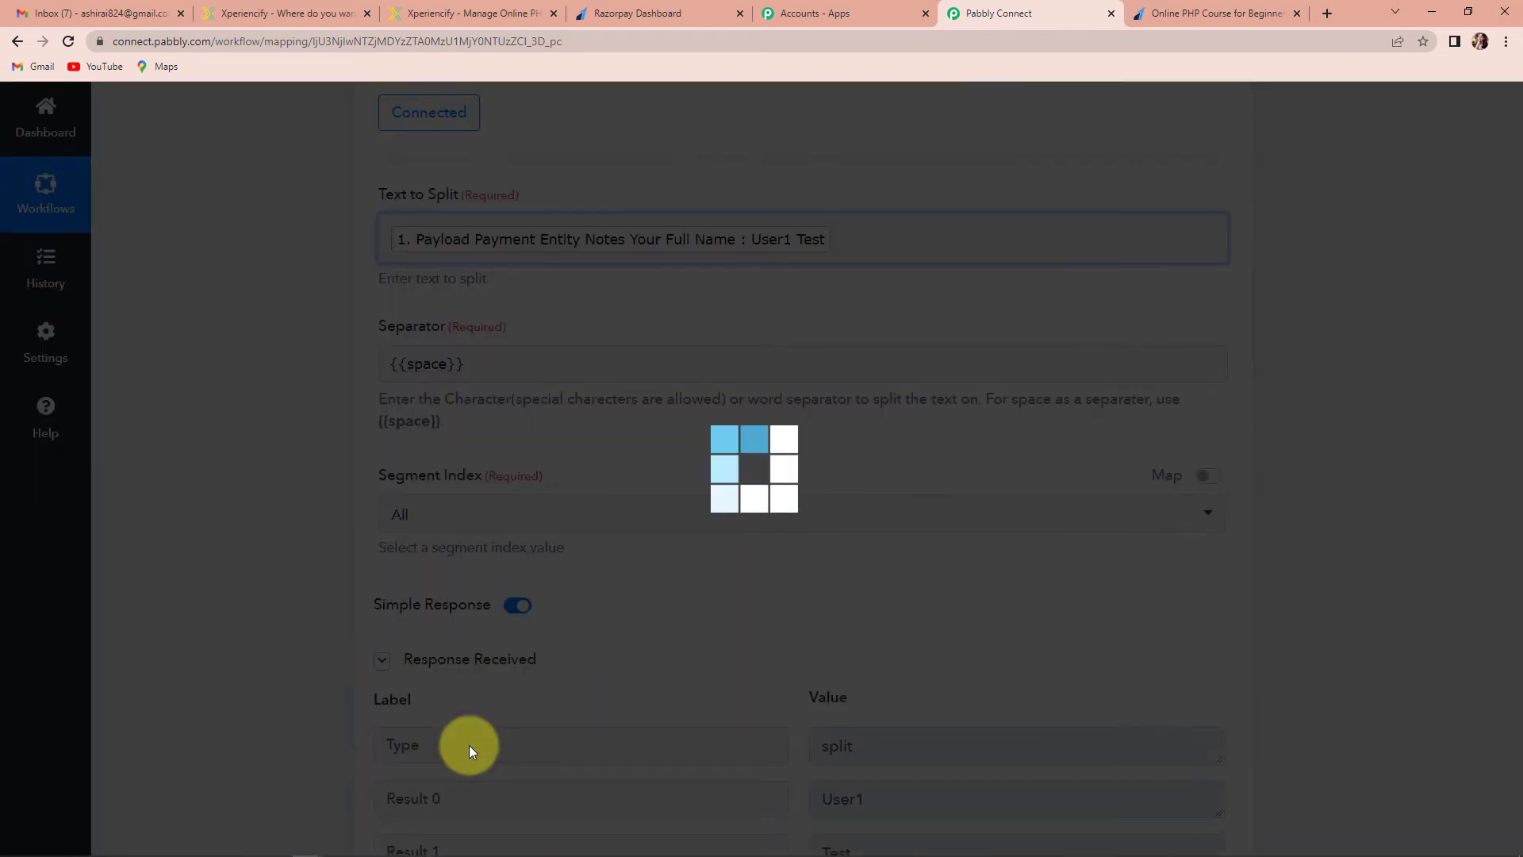
scroll(1369, 579, "down", 3)
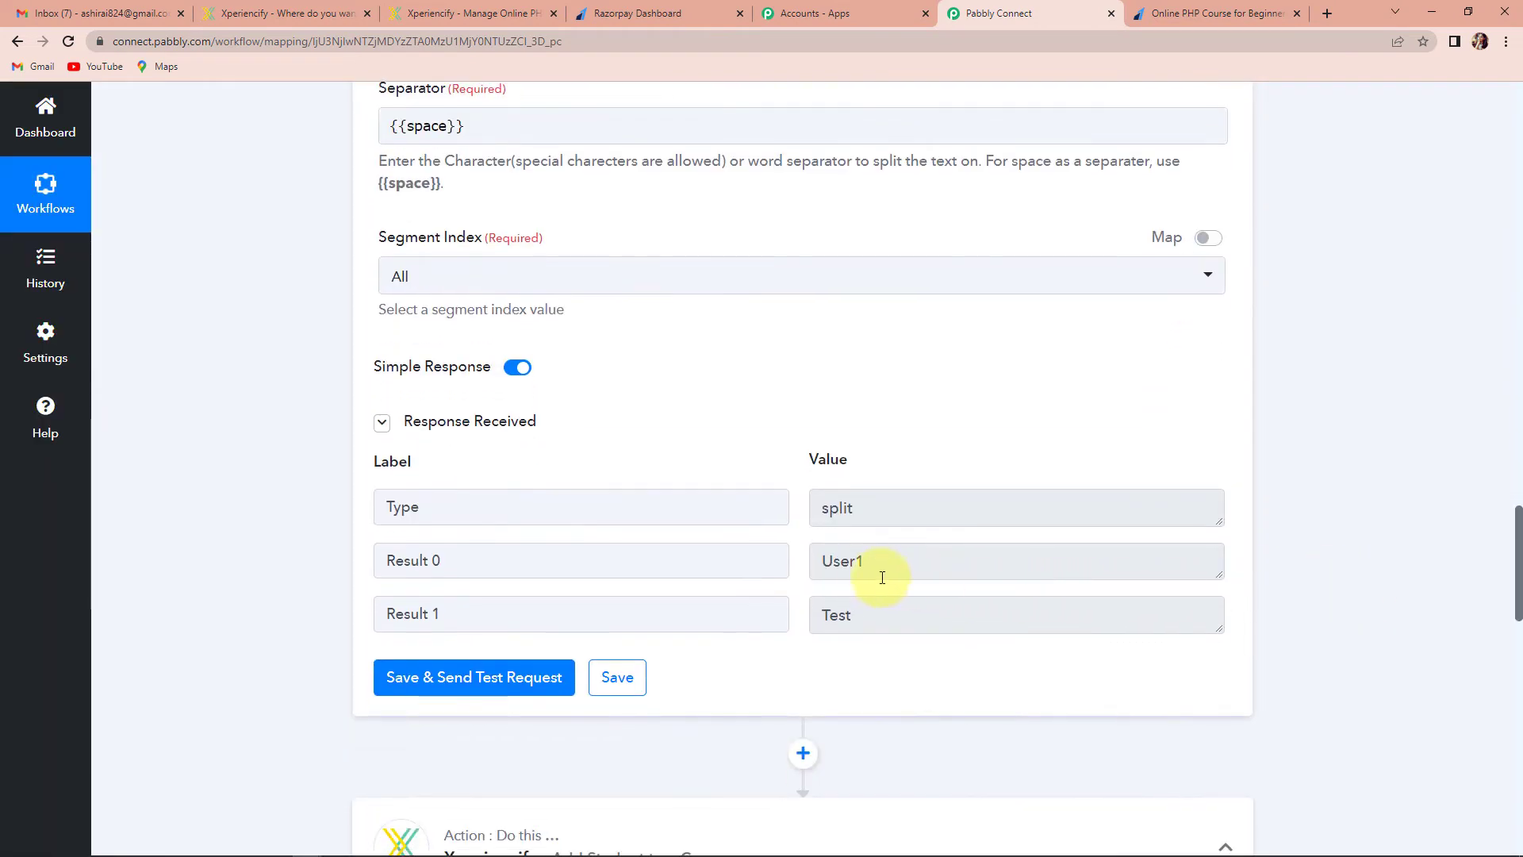
left_click_drag(825, 561, 891, 567)
left_click_drag(821, 615, 877, 615)
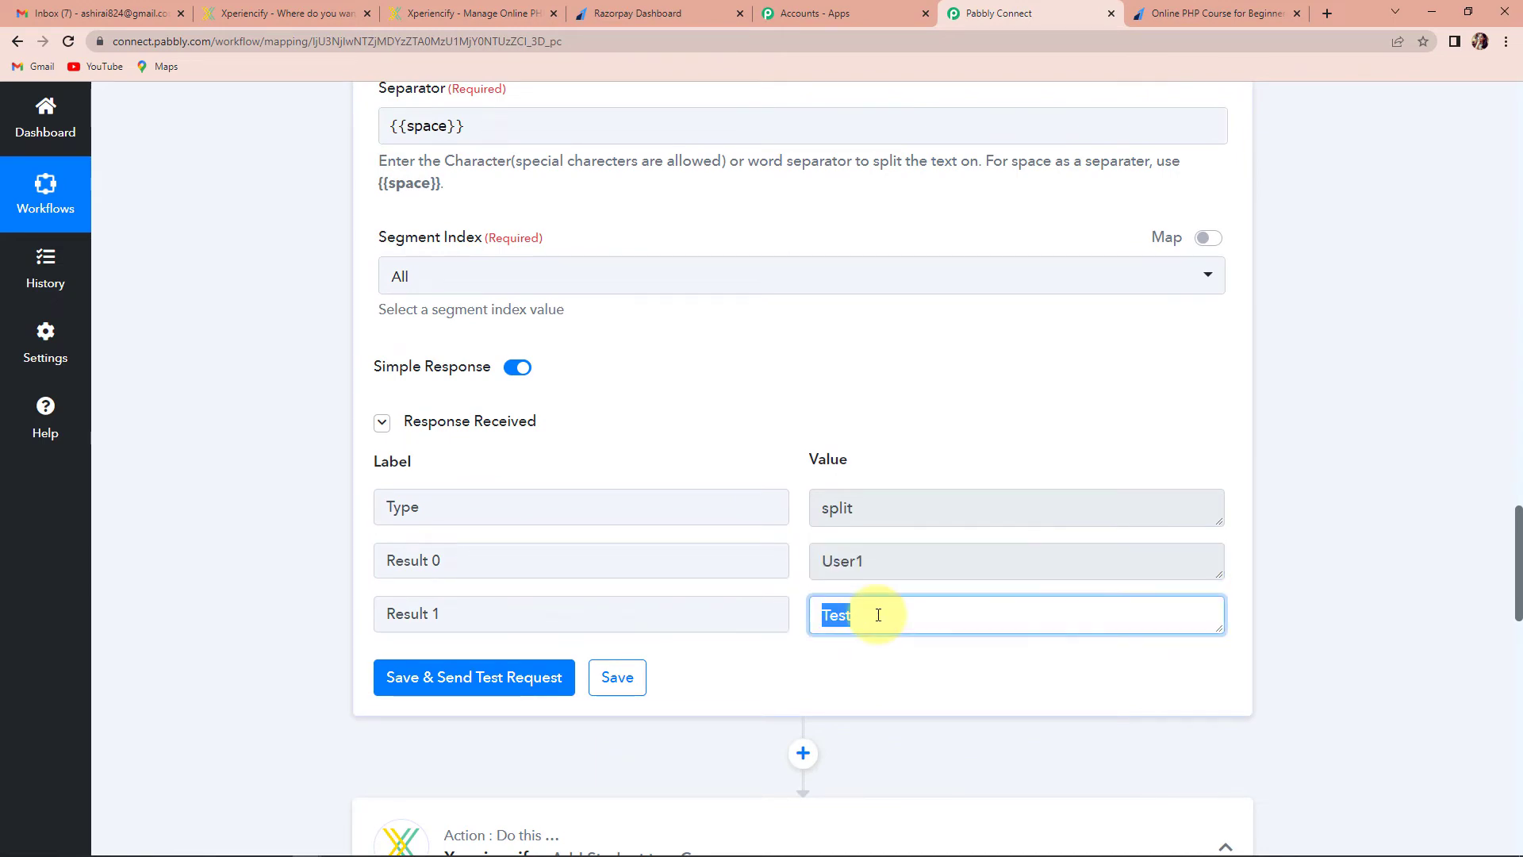
left_click(1323, 514)
scroll(1325, 519, "down", 9)
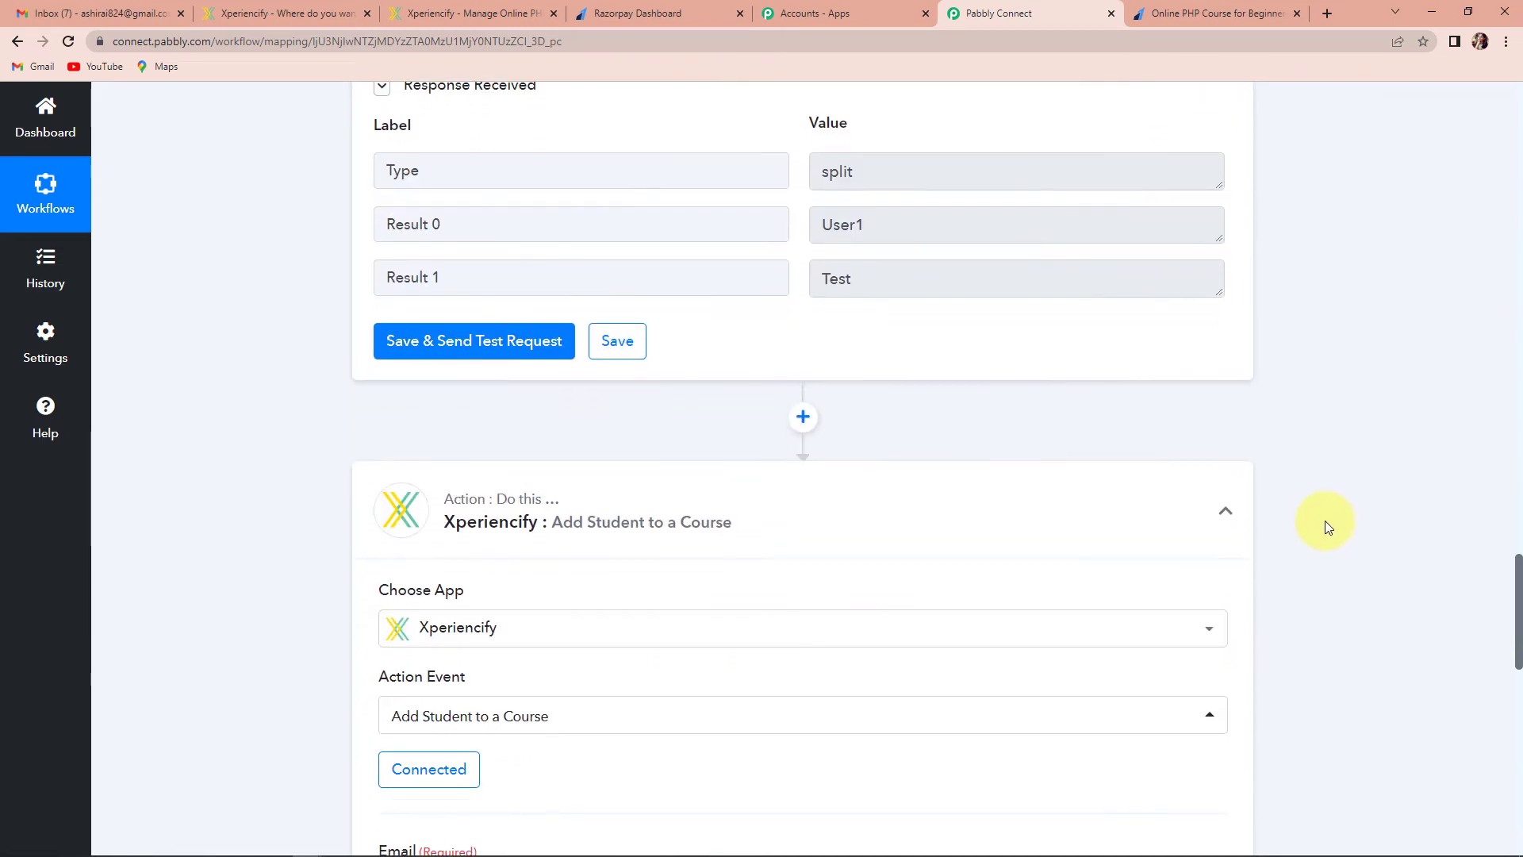
Reconnect and save the Xperiencify account connection
left_click(427, 391)
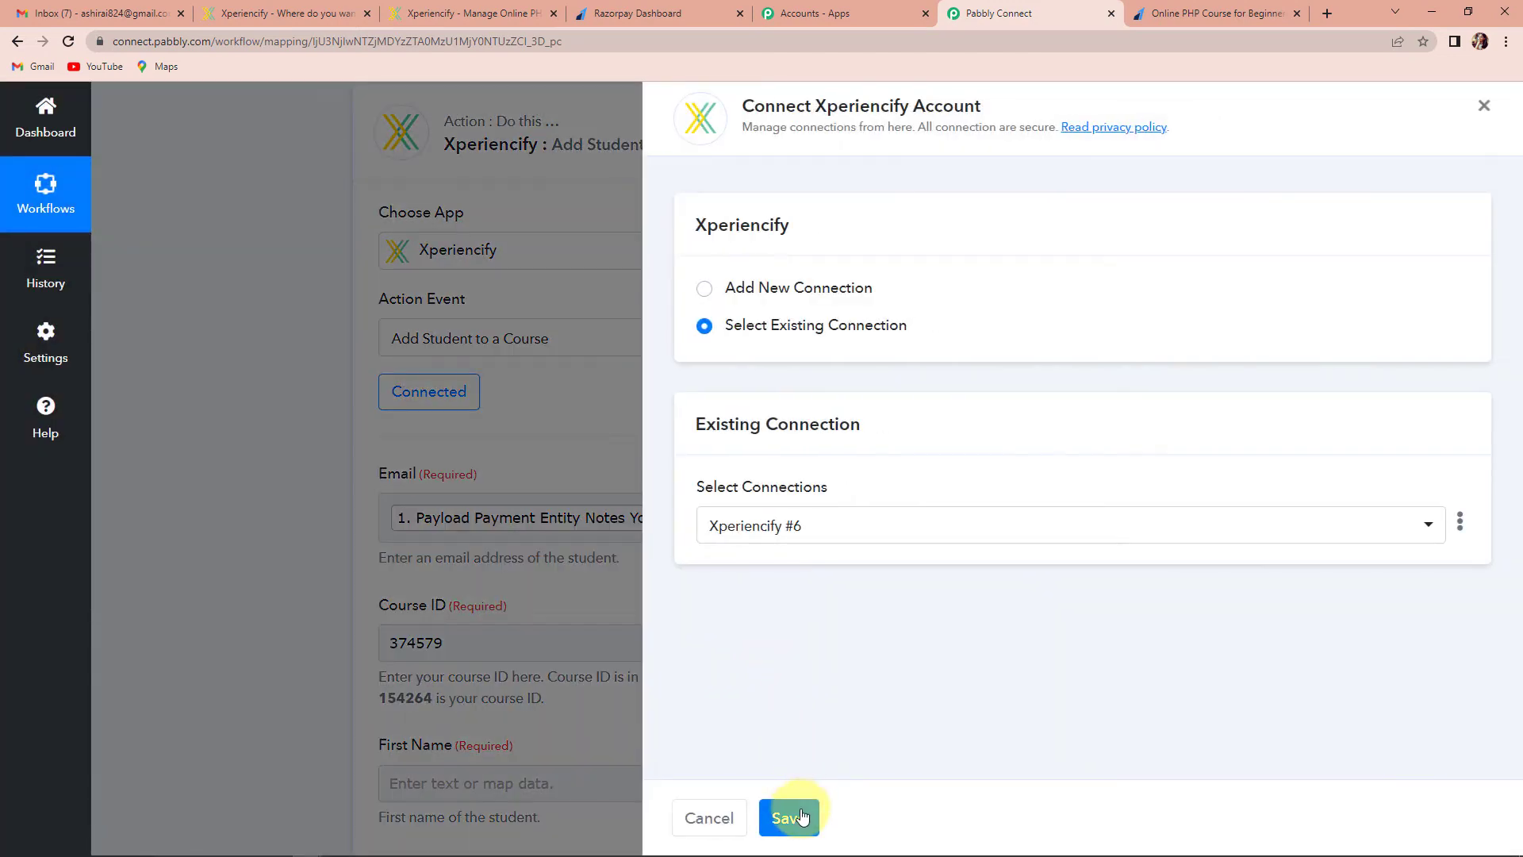
left_click(799, 718)
scroll(793, 608, "down", 6)
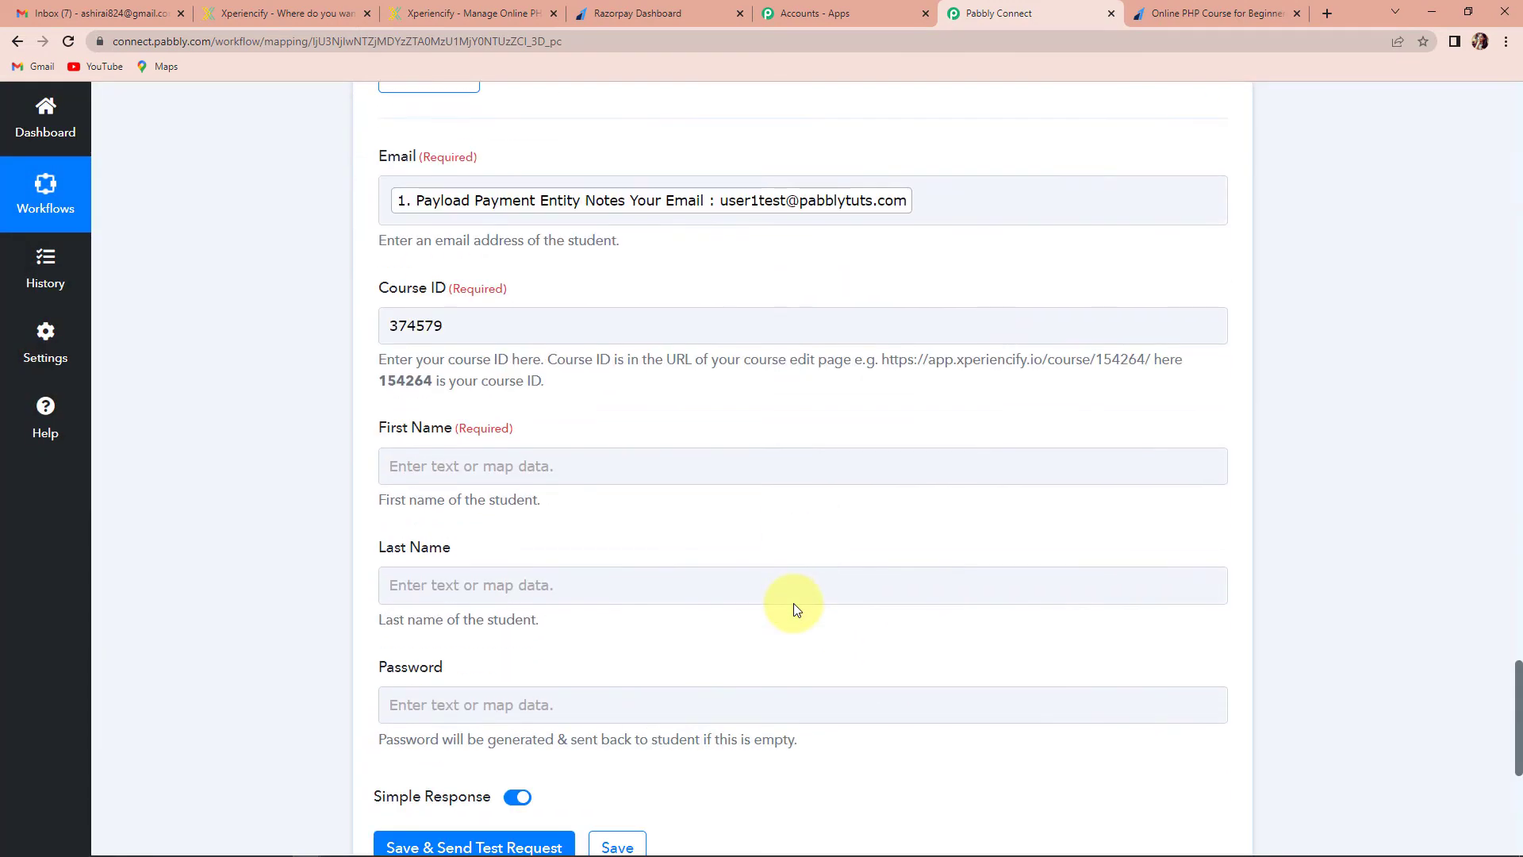
Map Split Text Result 0 to First Name and Result 1 to Last Name, then test adding the student
left_click(438, 305)
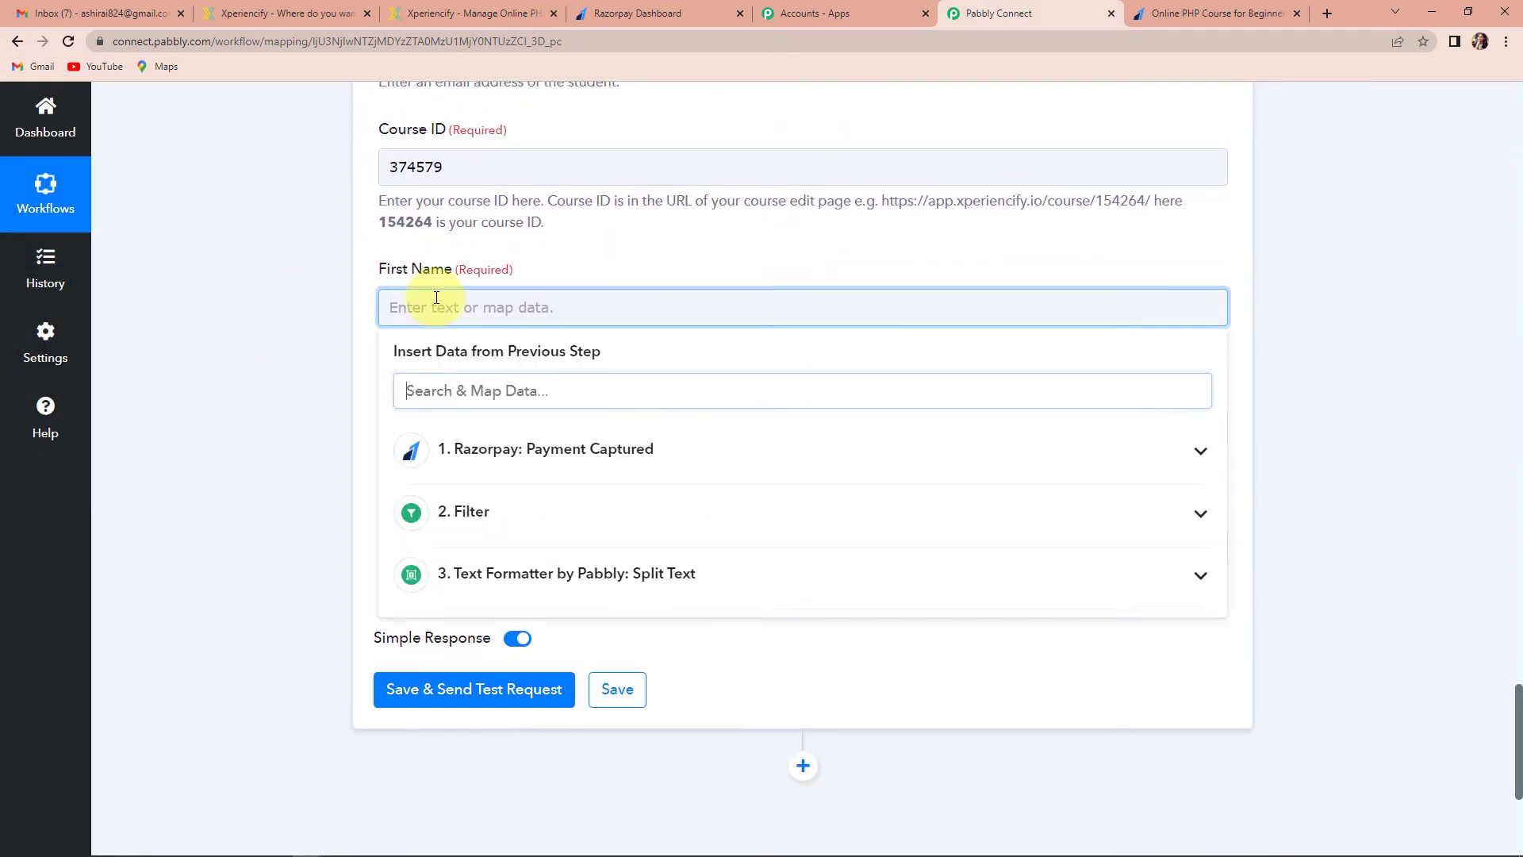
left_click(487, 576)
left_click(503, 670)
left_click(297, 449)
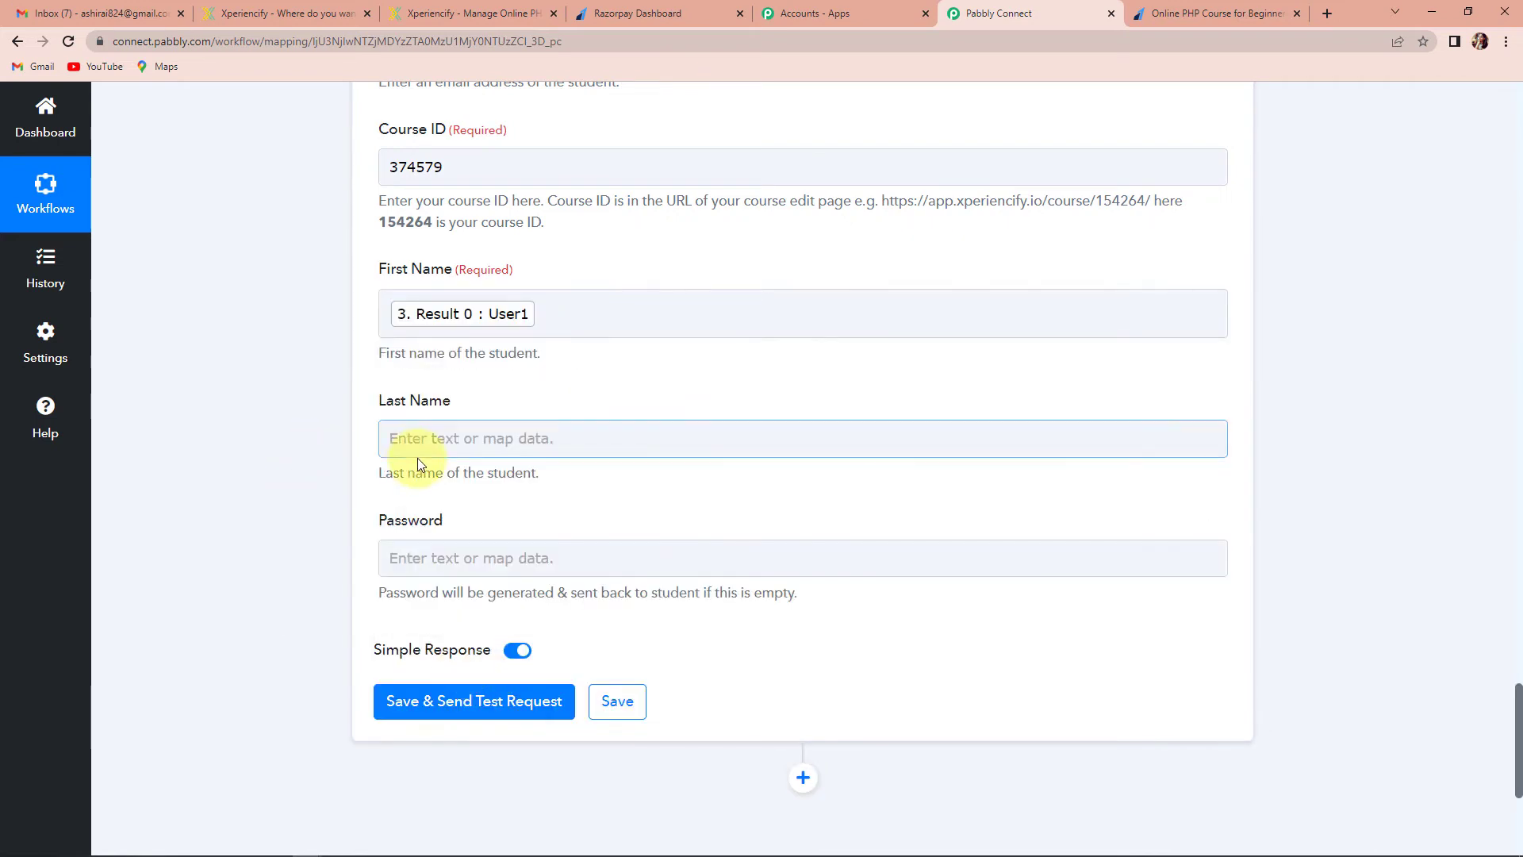
left_click(437, 440)
left_click(498, 711)
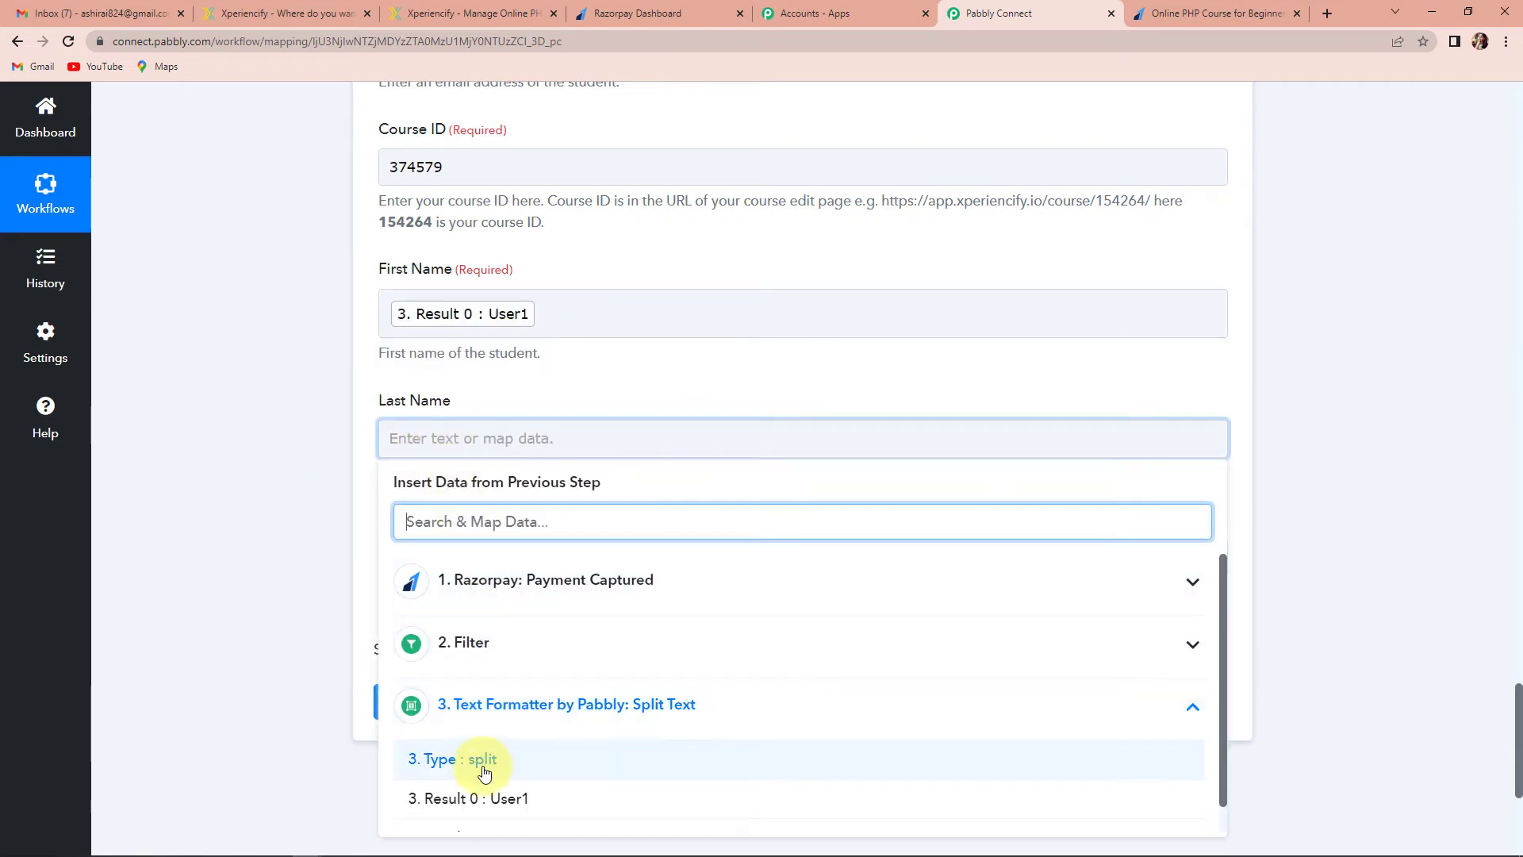
scroll(480, 766, "down", 1)
left_click(469, 809)
left_click(294, 569)
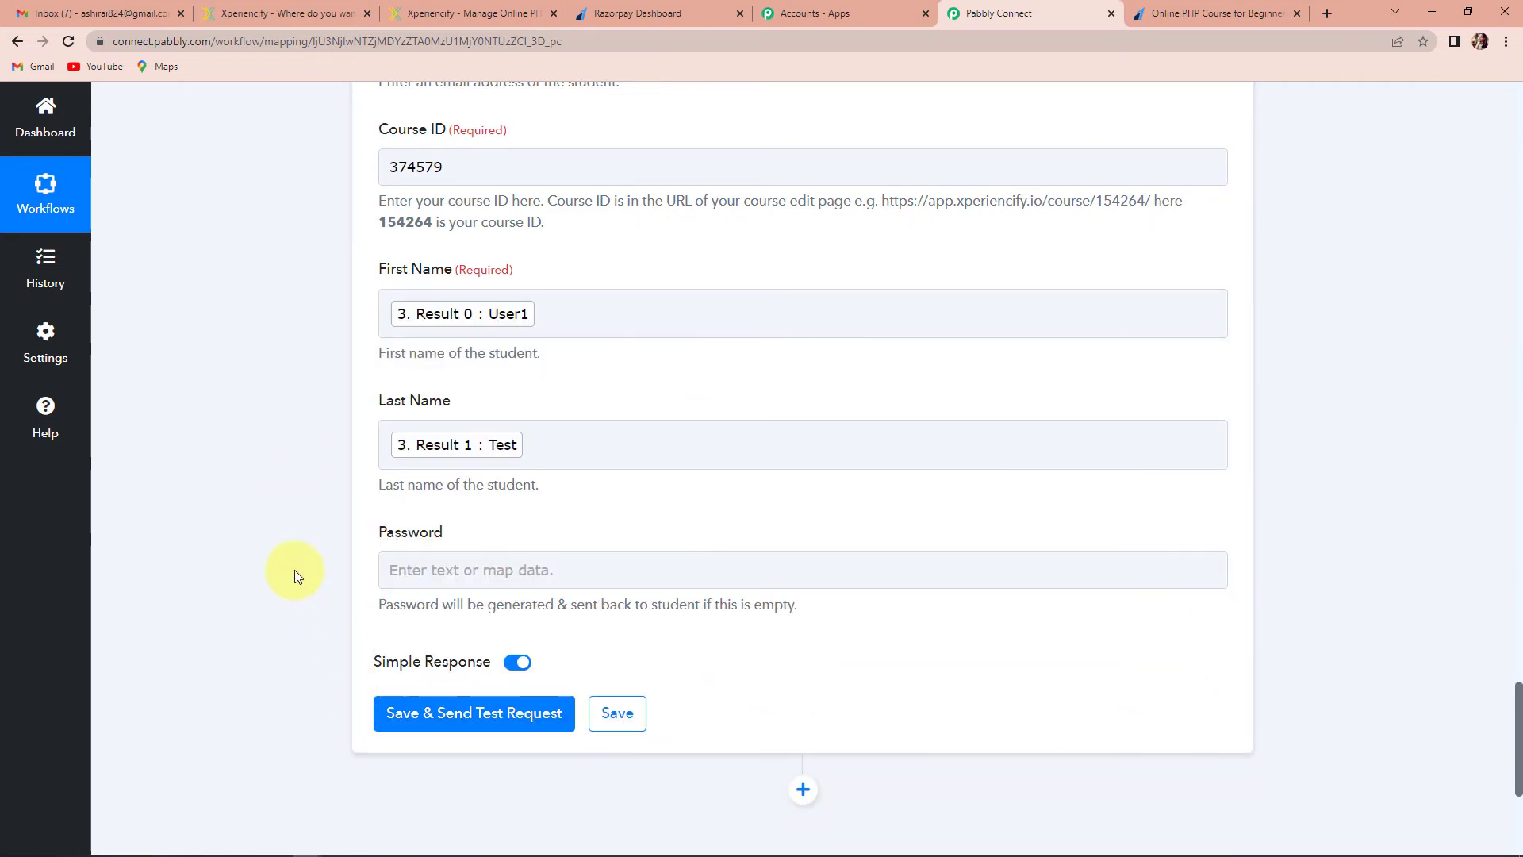
scroll(293, 569, "down", 2)
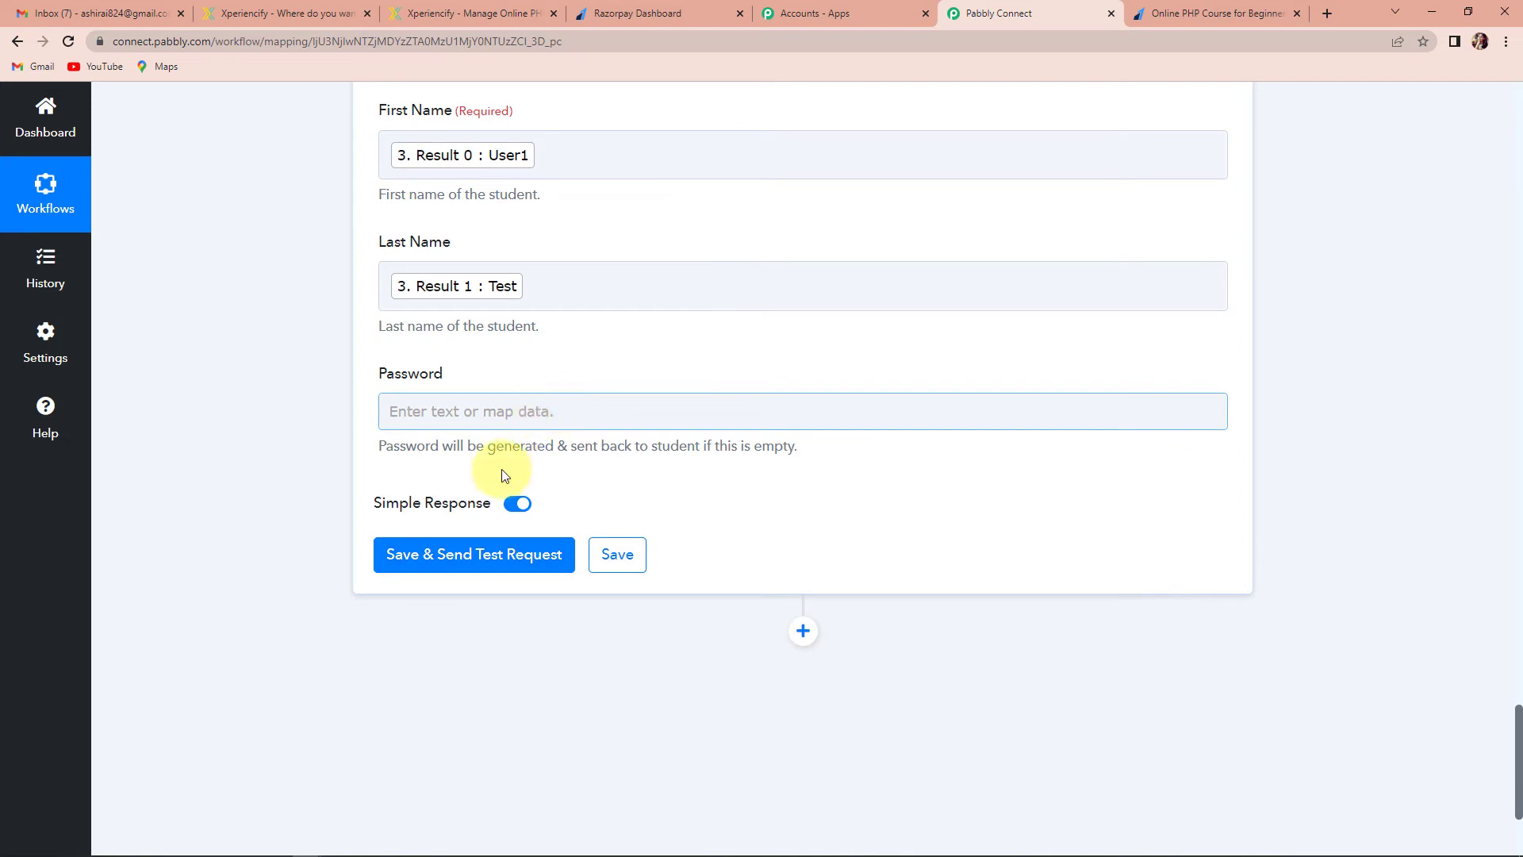
left_click(414, 555)
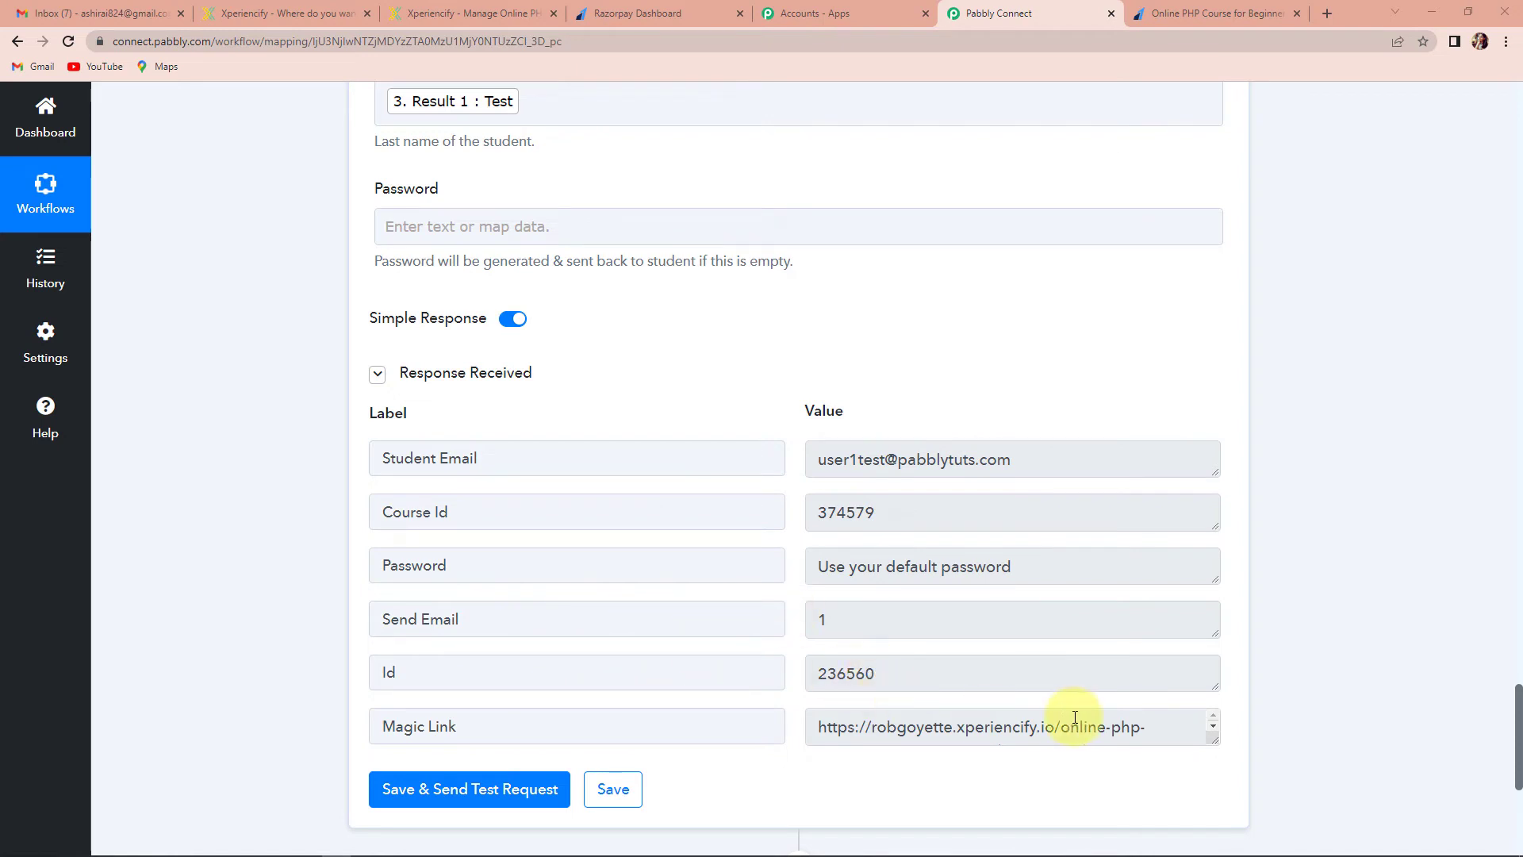
Enlarge the Magic Link response box so the full login URL is visible
left_click_drag(1212, 739, 1223, 798)
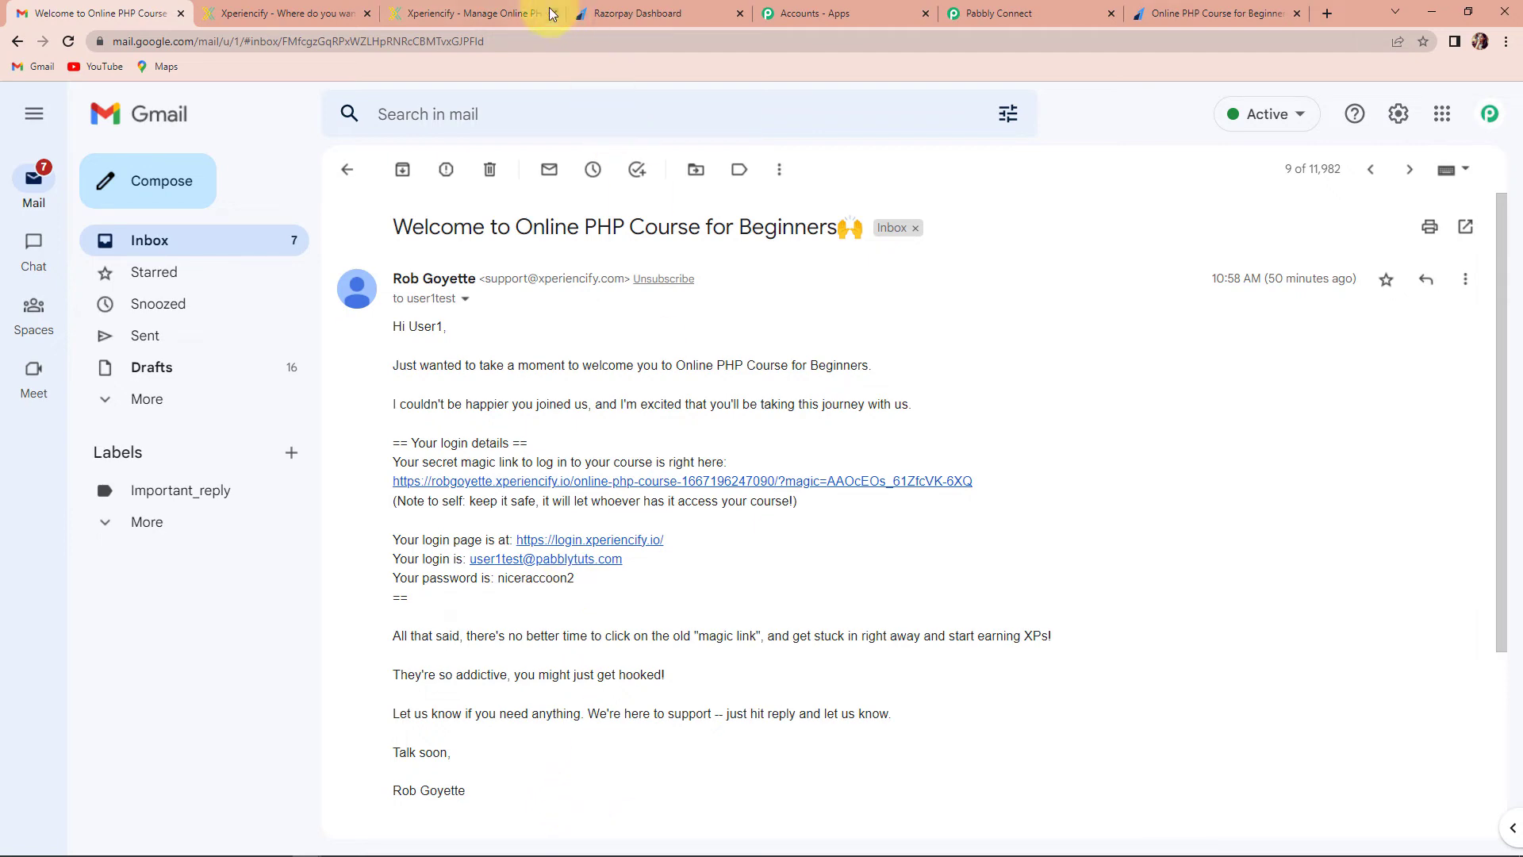
Find and select the test student in Xperiencify's Students list, then return to Razorpay Payment Pages
left_click(484, 13)
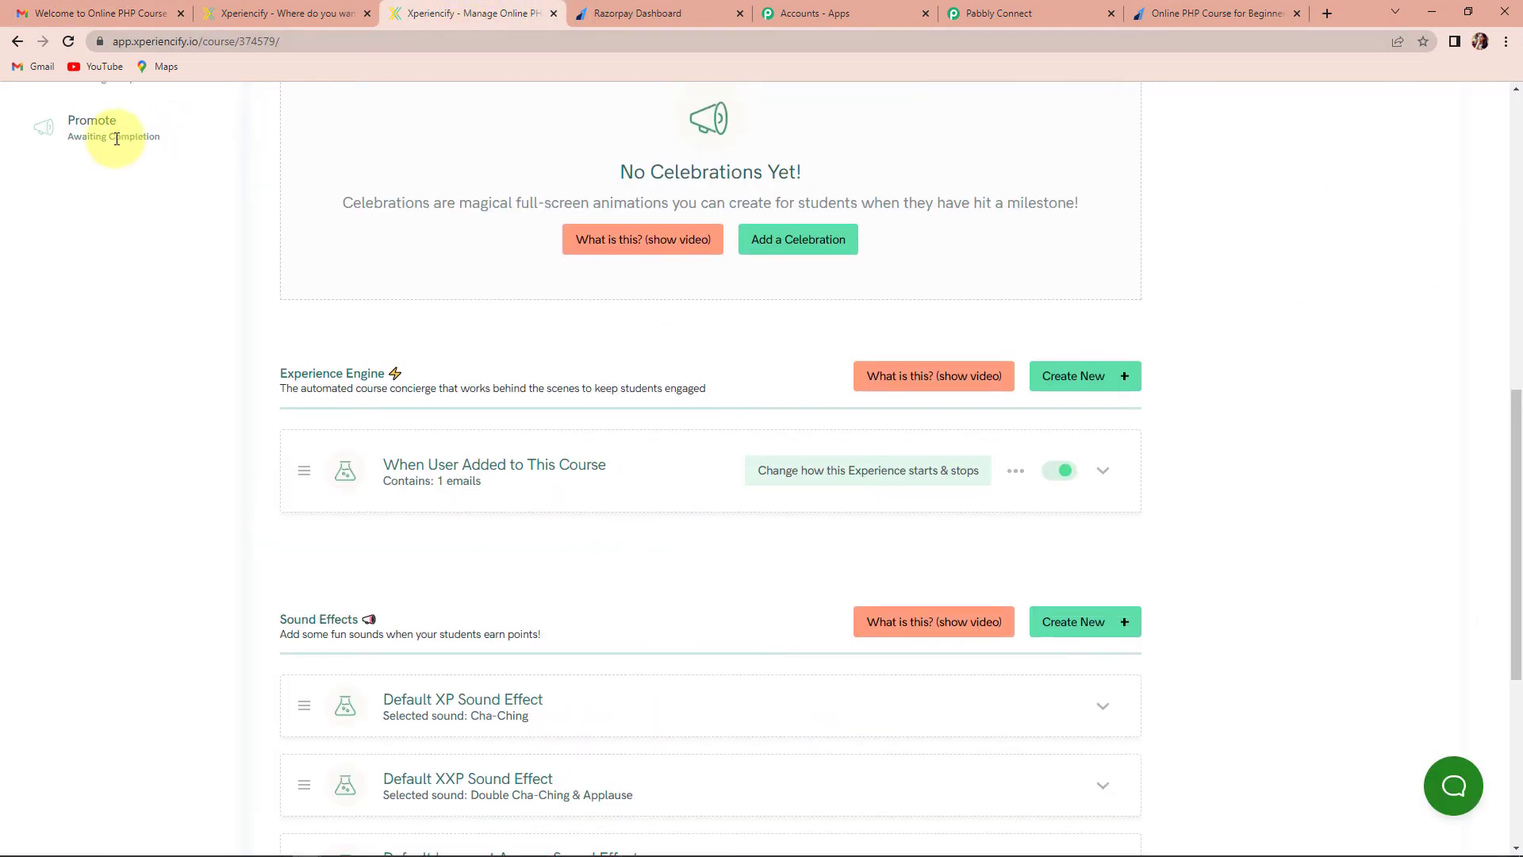
scroll(112, 132, "up", 10)
left_click(88, 315)
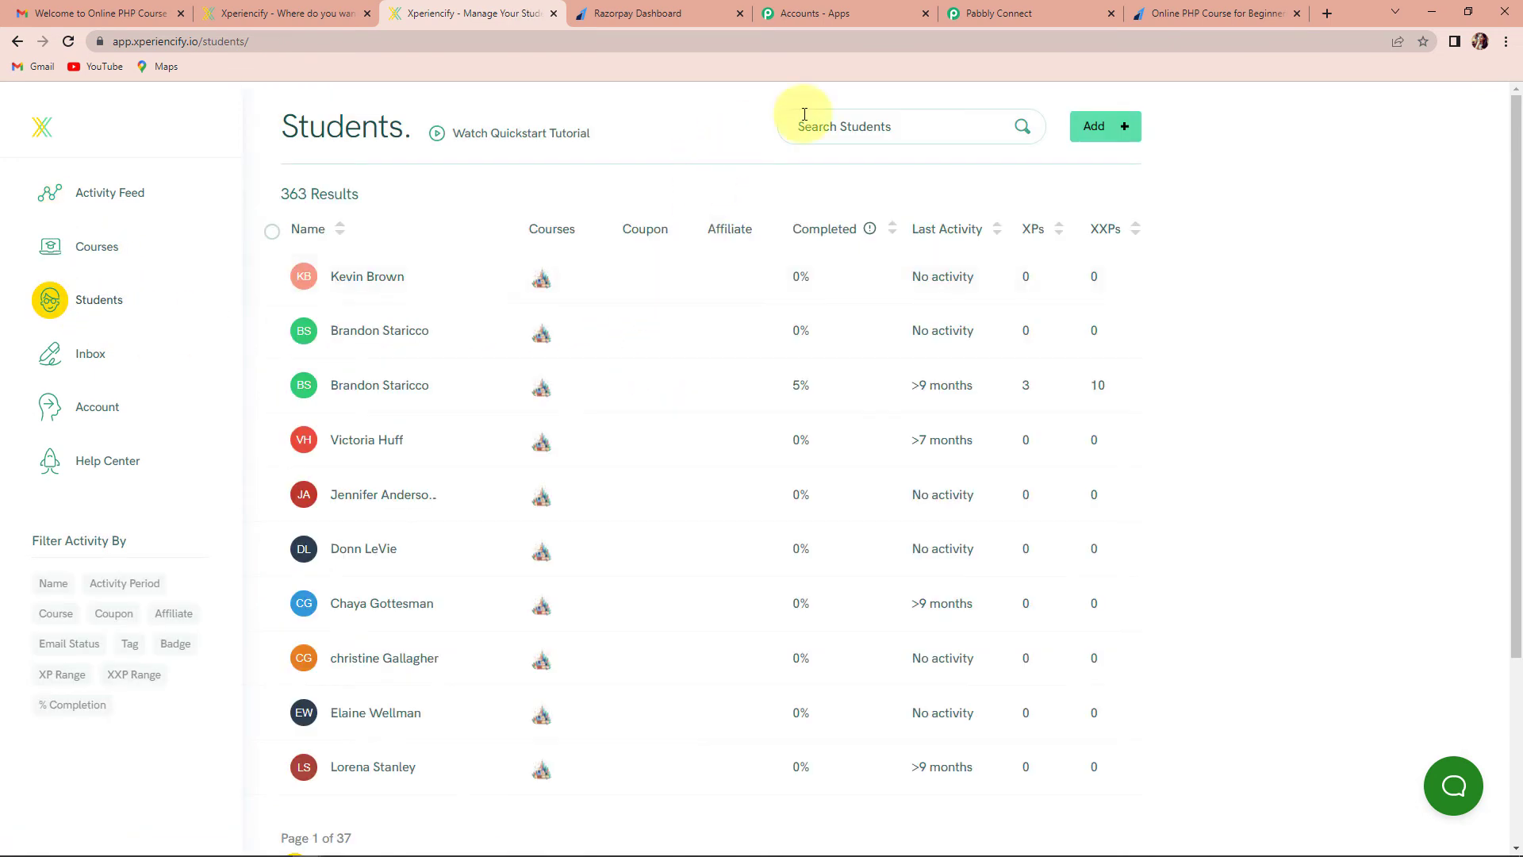
left_click(857, 127)
type("usr")
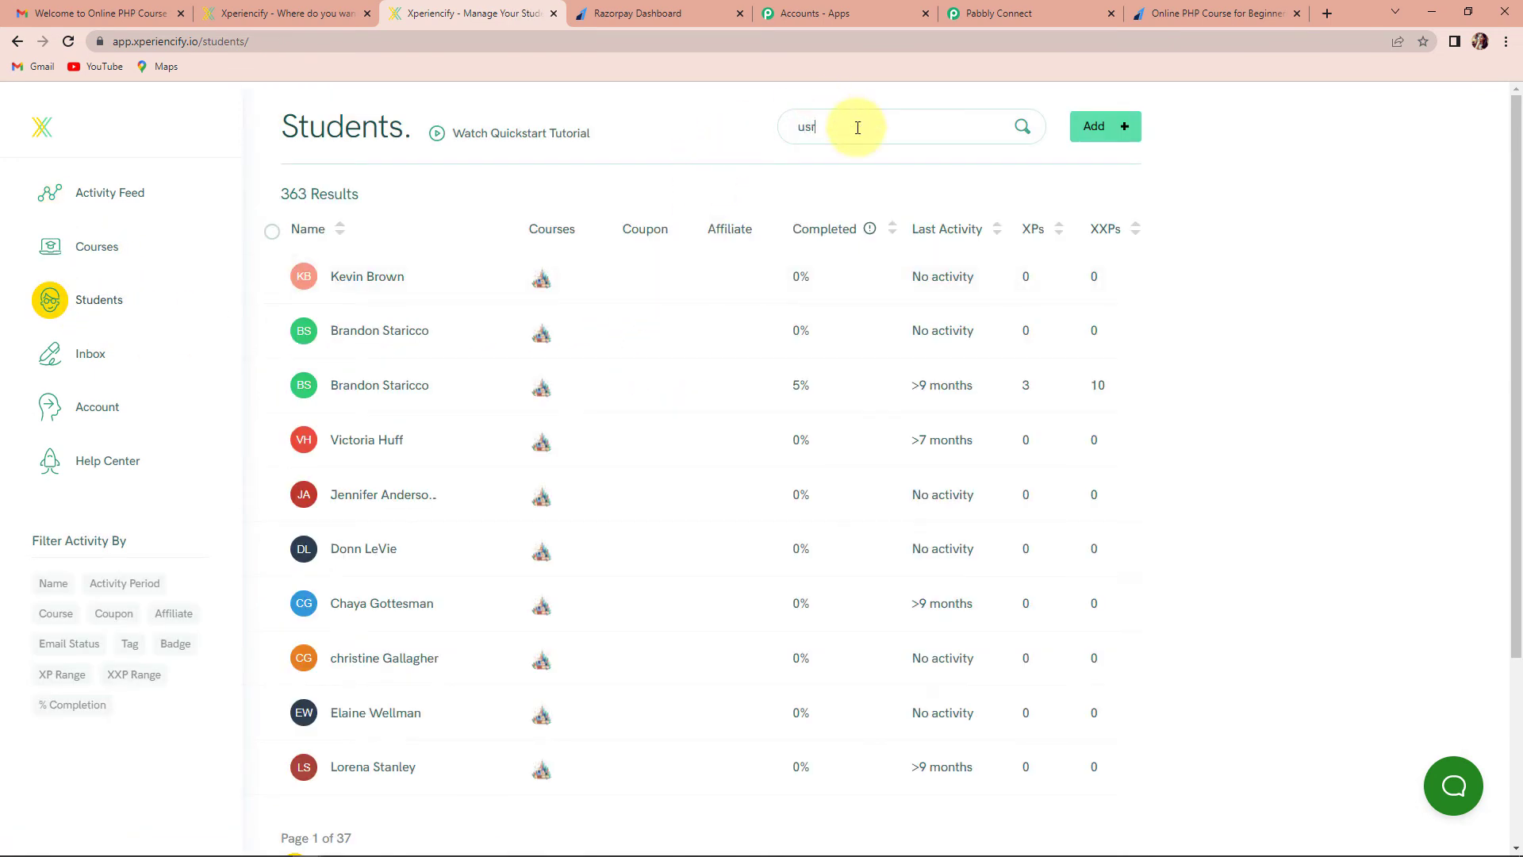
type("ser")
key("BackSpace")
type("er")
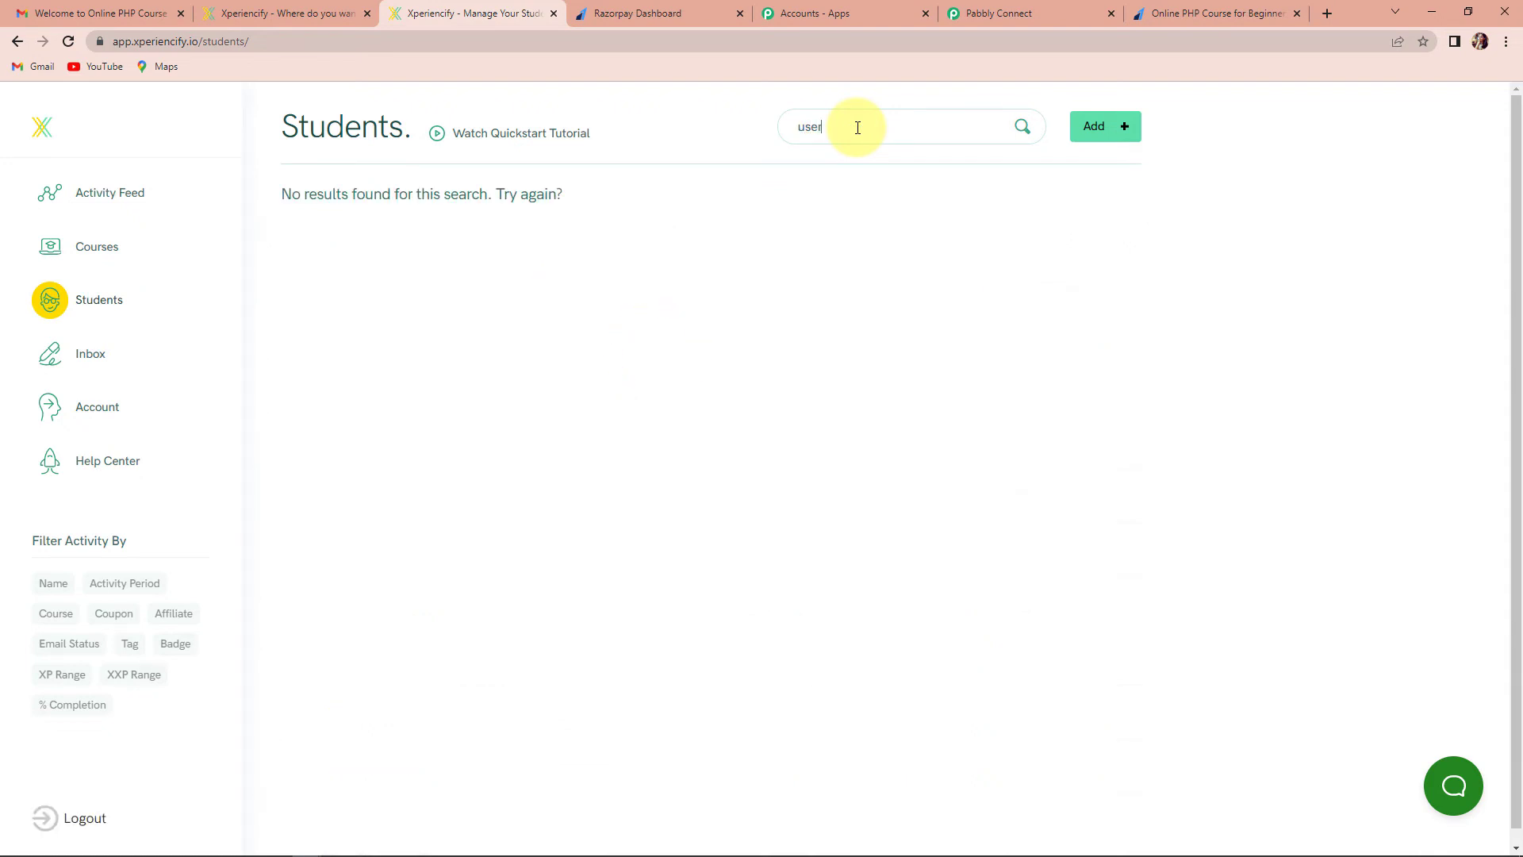
type("1")
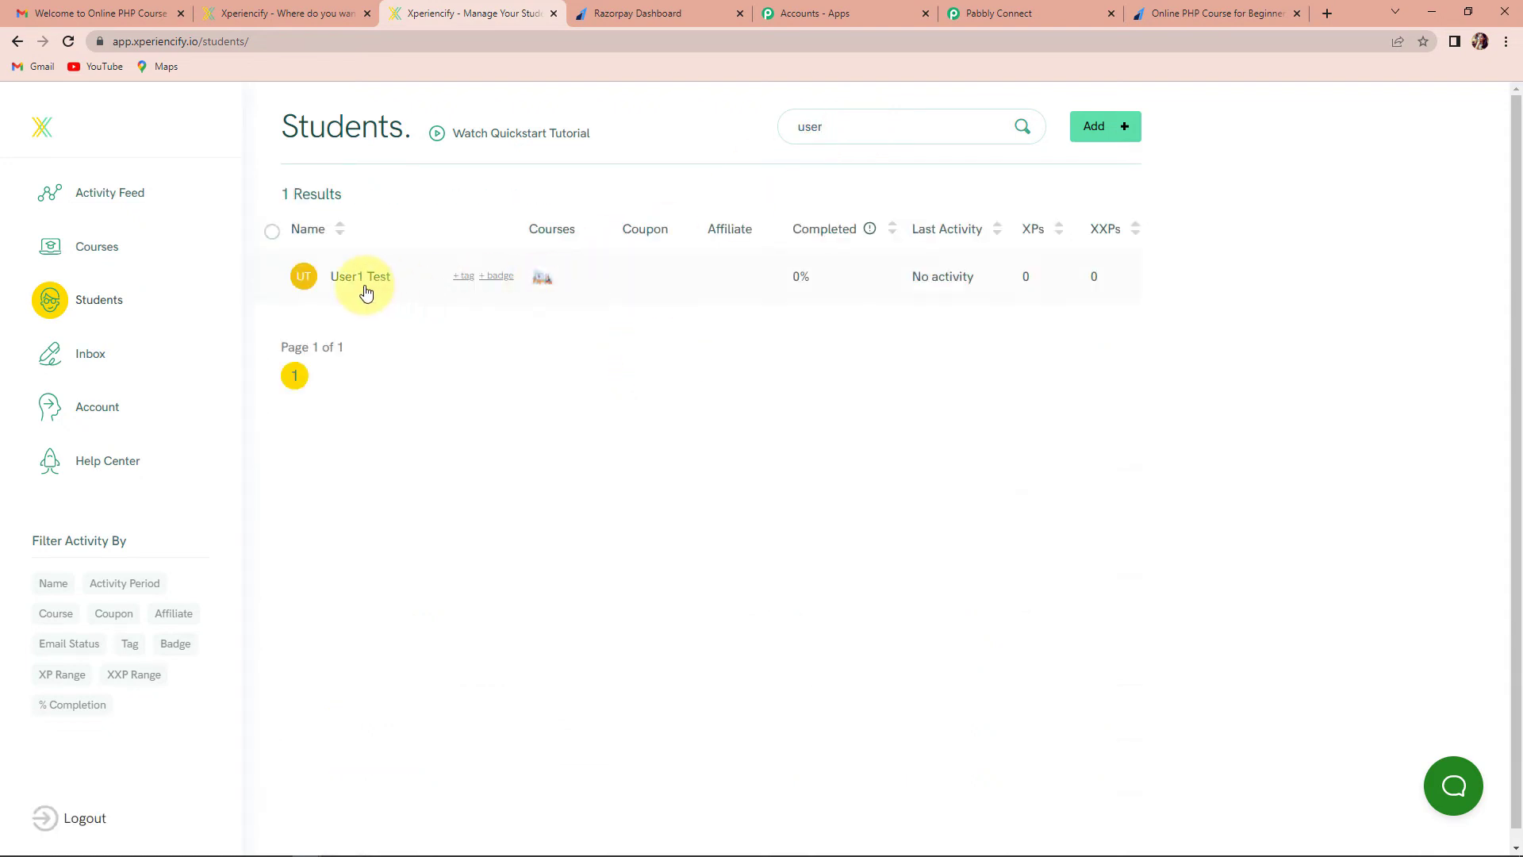
left_click(363, 287)
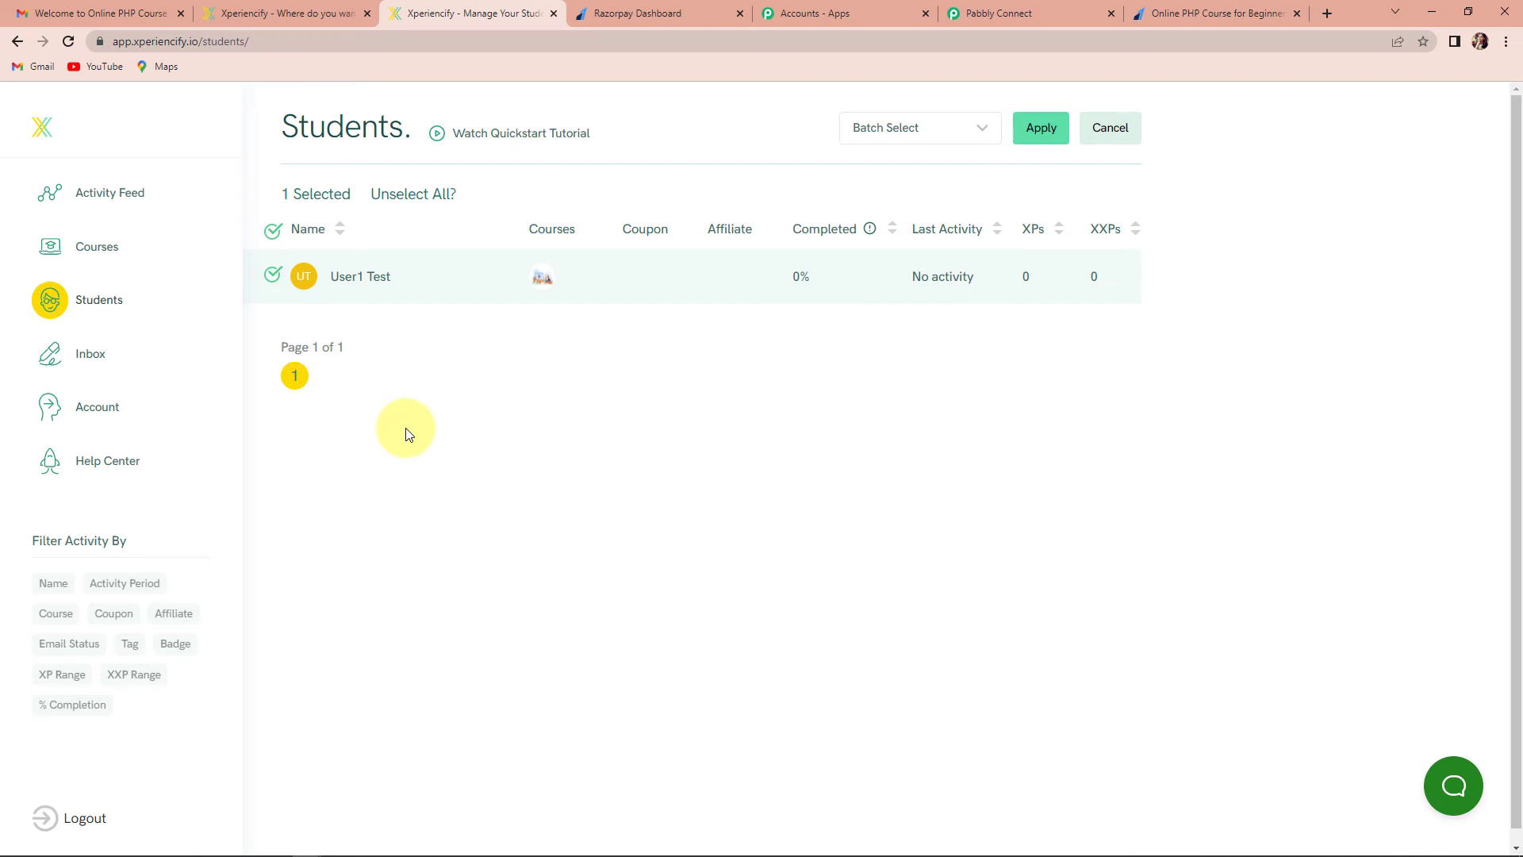
left_click(643, 18)
Copy the PHP course payment page link and load it in a new browser tab
mouse_move(493, 465)
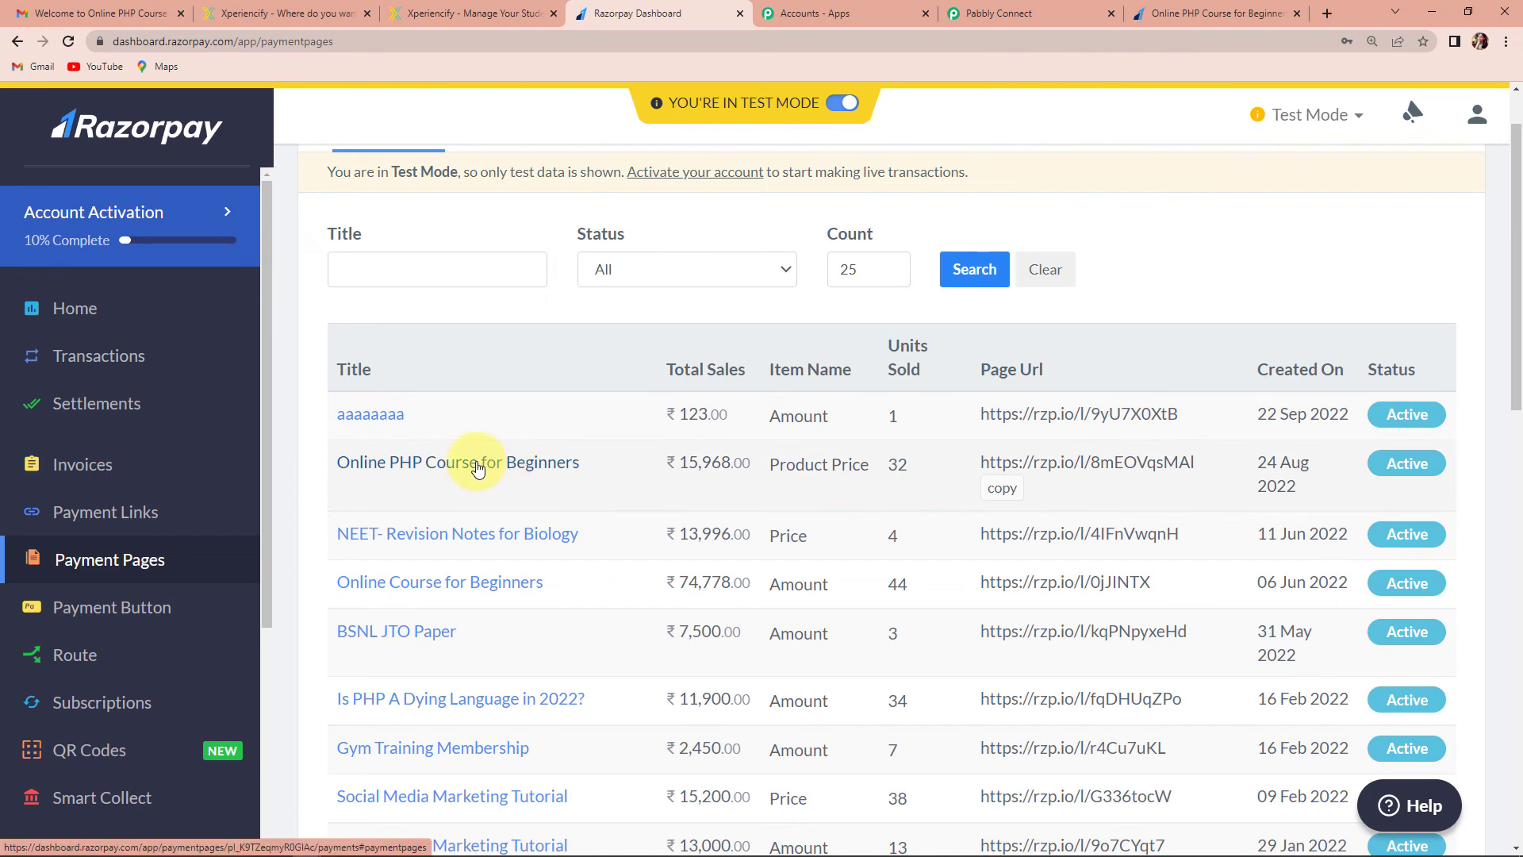
left_click(1004, 497)
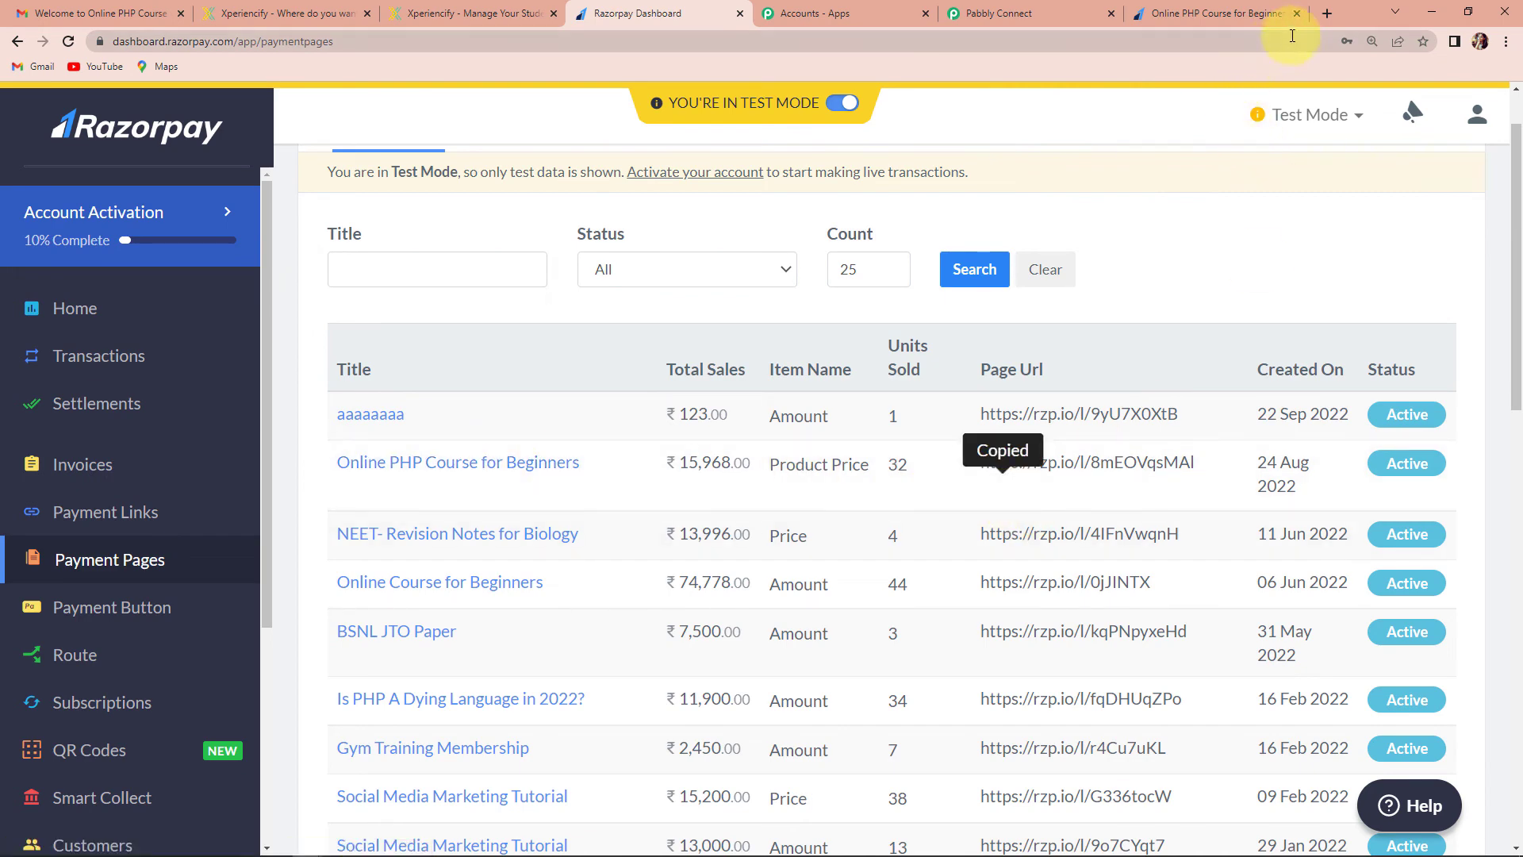
left_click(1327, 13)
left_click(1238, 45)
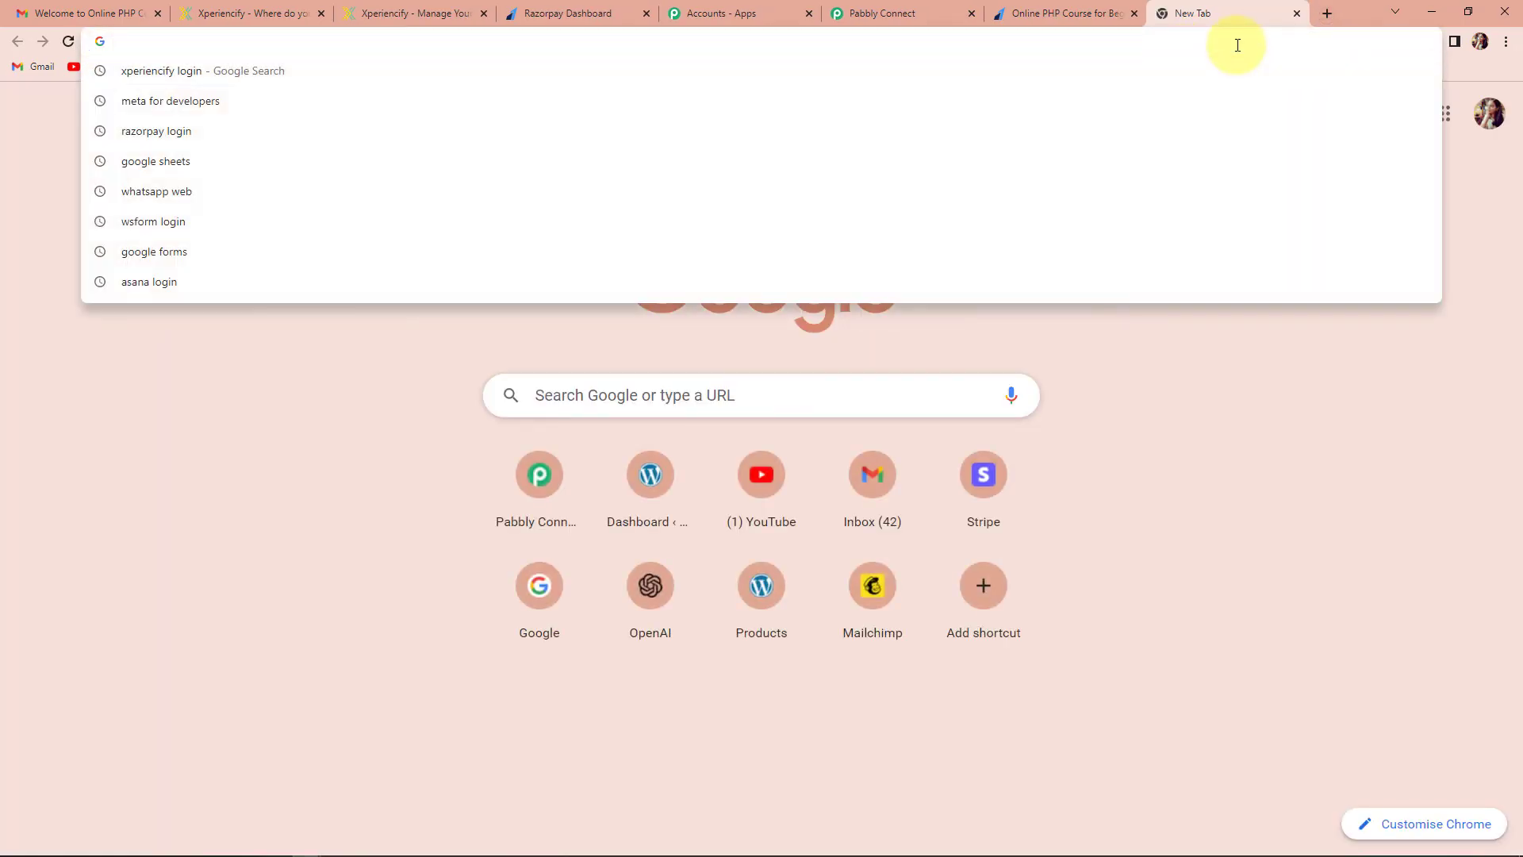
key("ctrl+v")
key("Return")
Choose Online PHP Course for Beginners and fill in the new student's name, e-mail and WhatsApp number
left_click(1049, 412)
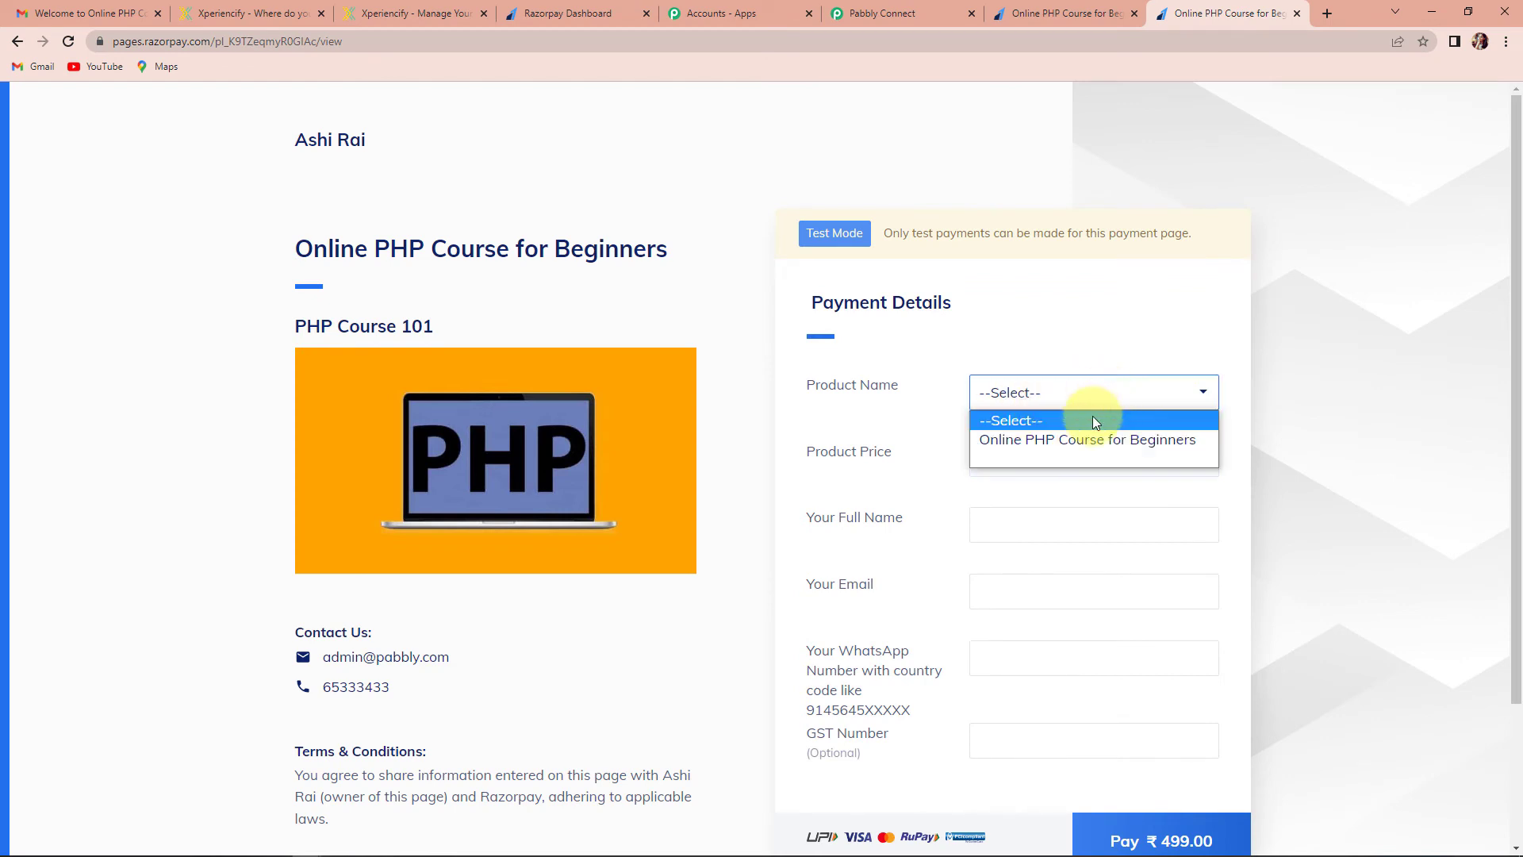
left_click(1047, 443)
left_click(1035, 522)
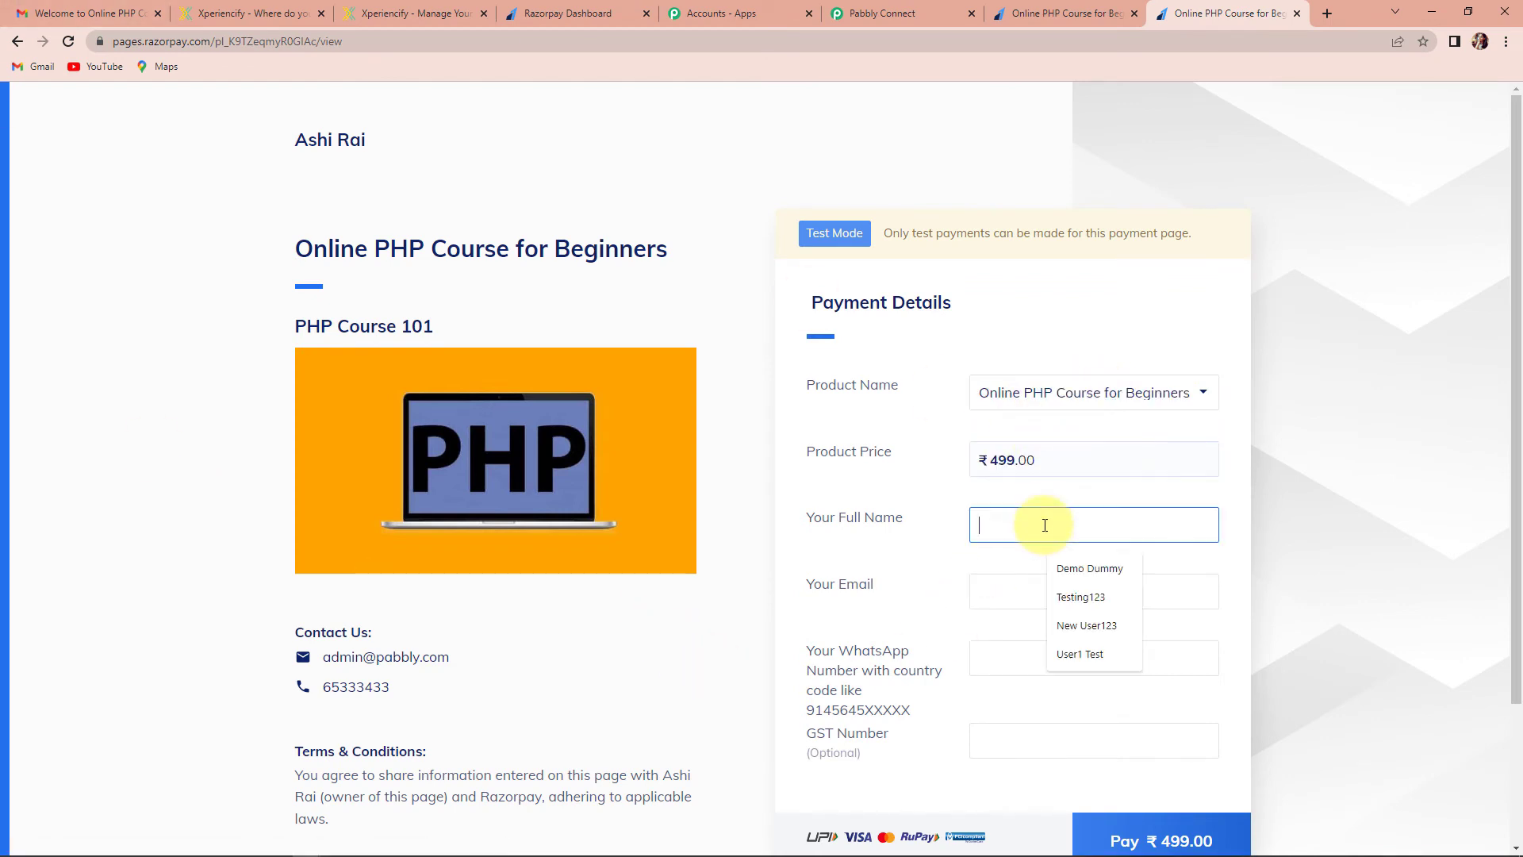
type("NewStudent One123")
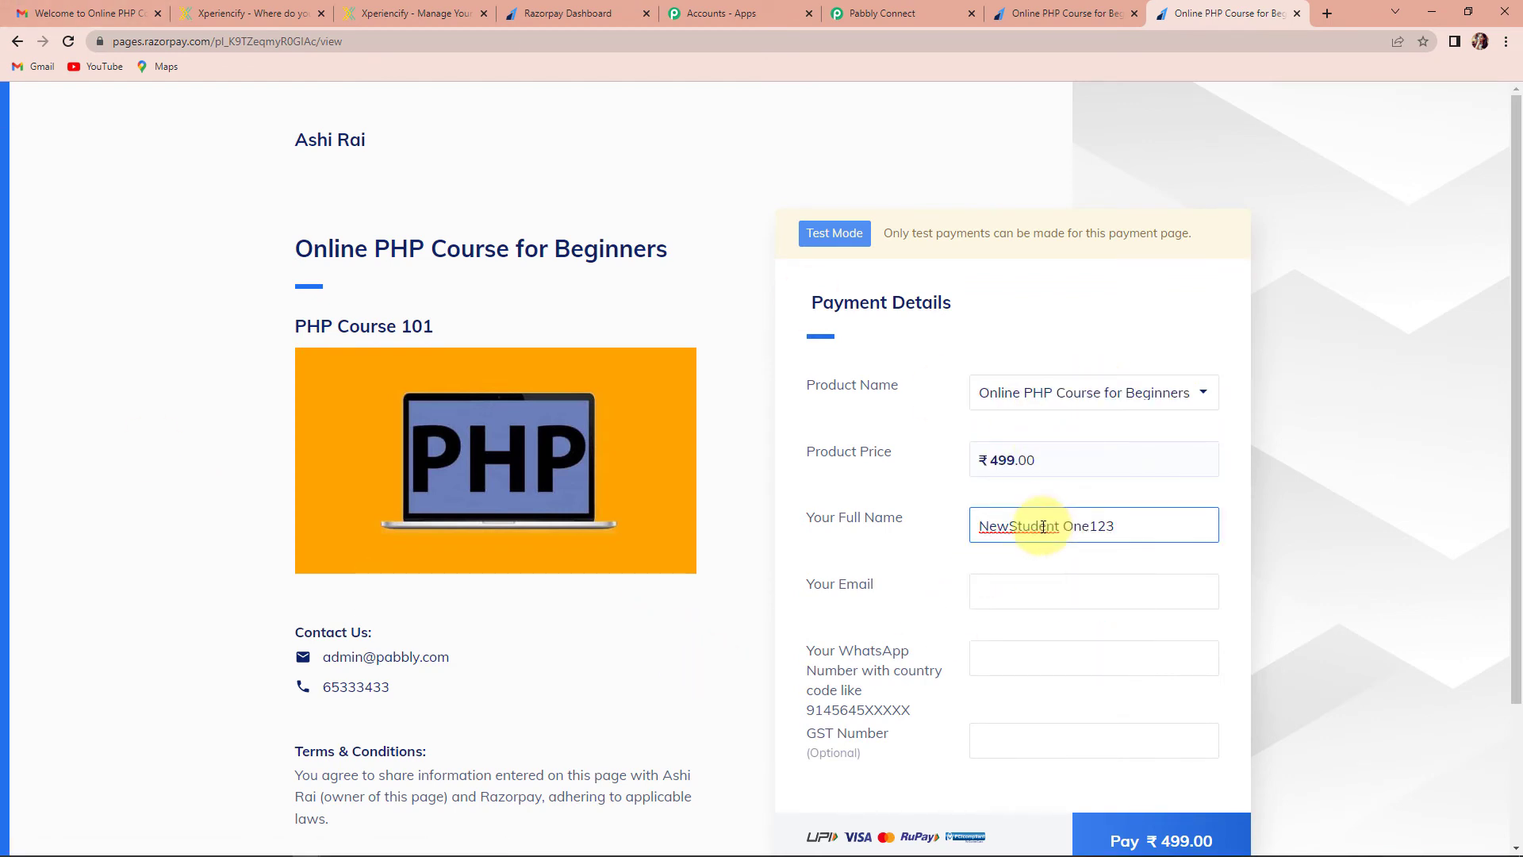
left_click(973, 593)
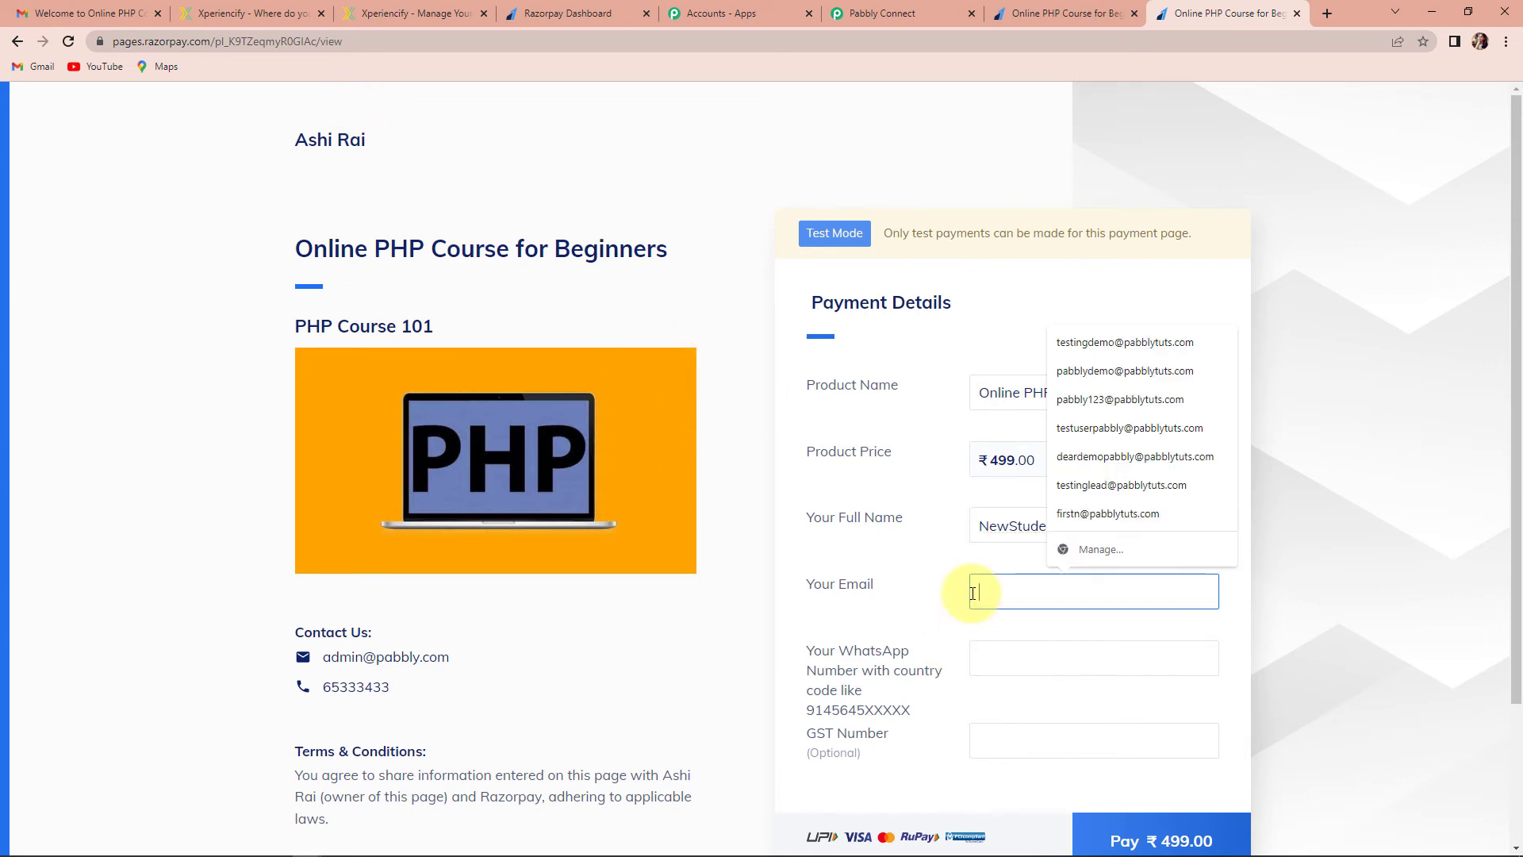
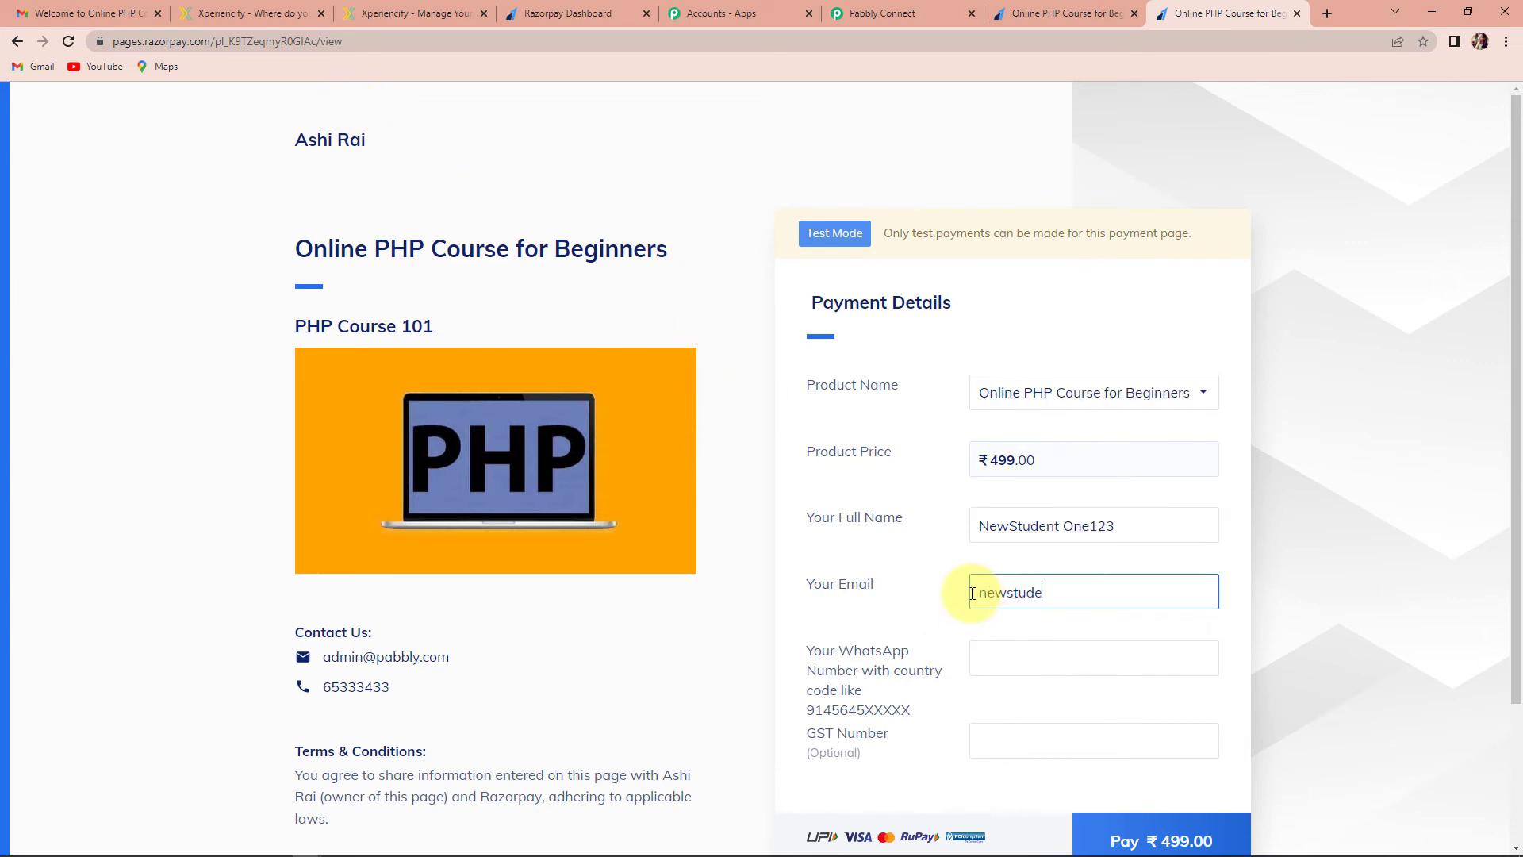
scroll(1009, 635, "down", 2)
left_click(1019, 499)
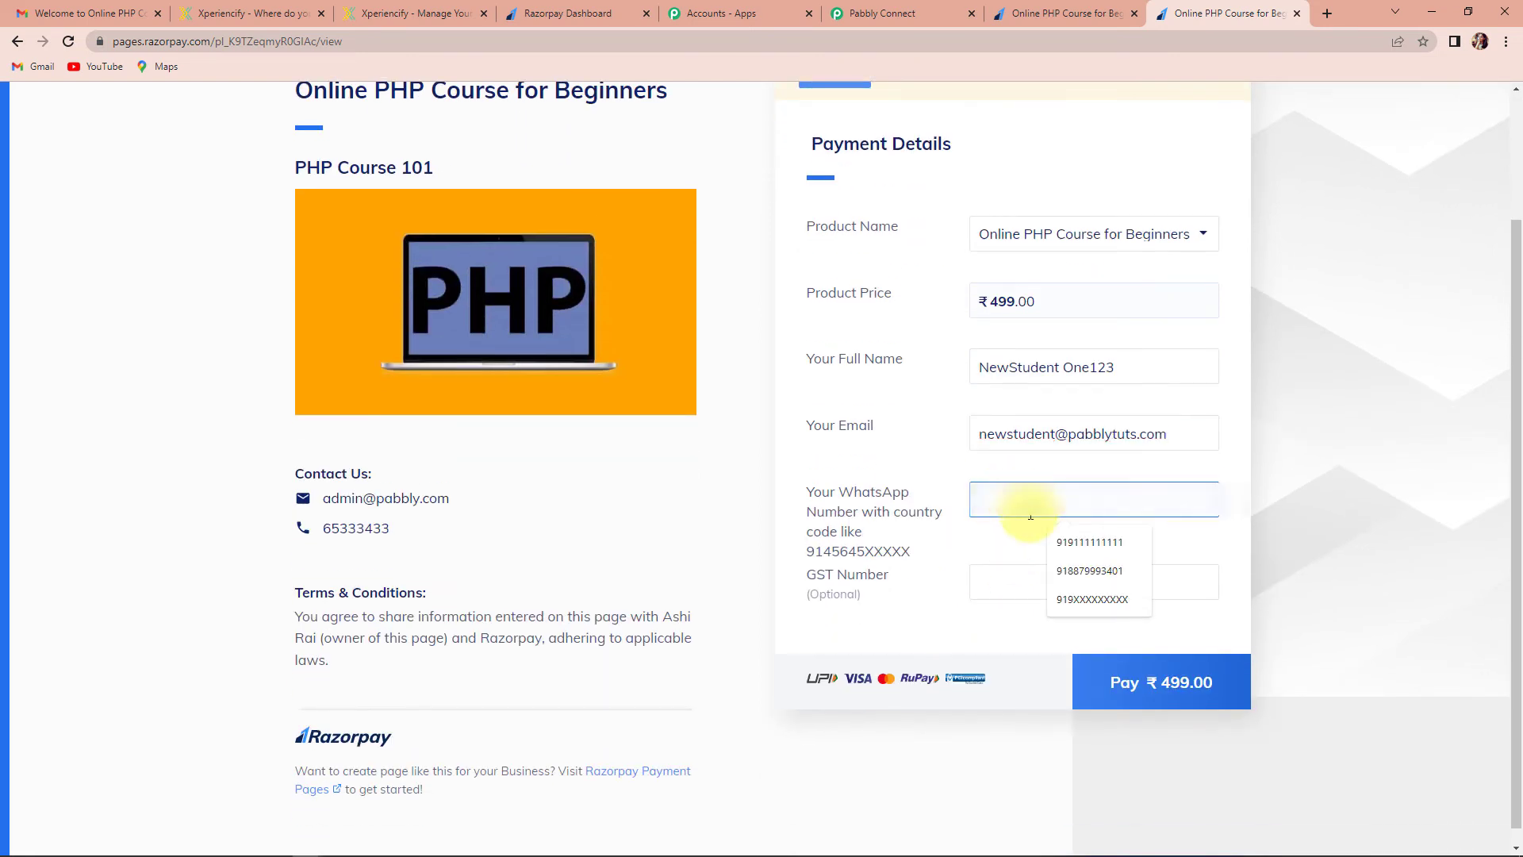
left_click(1073, 571)
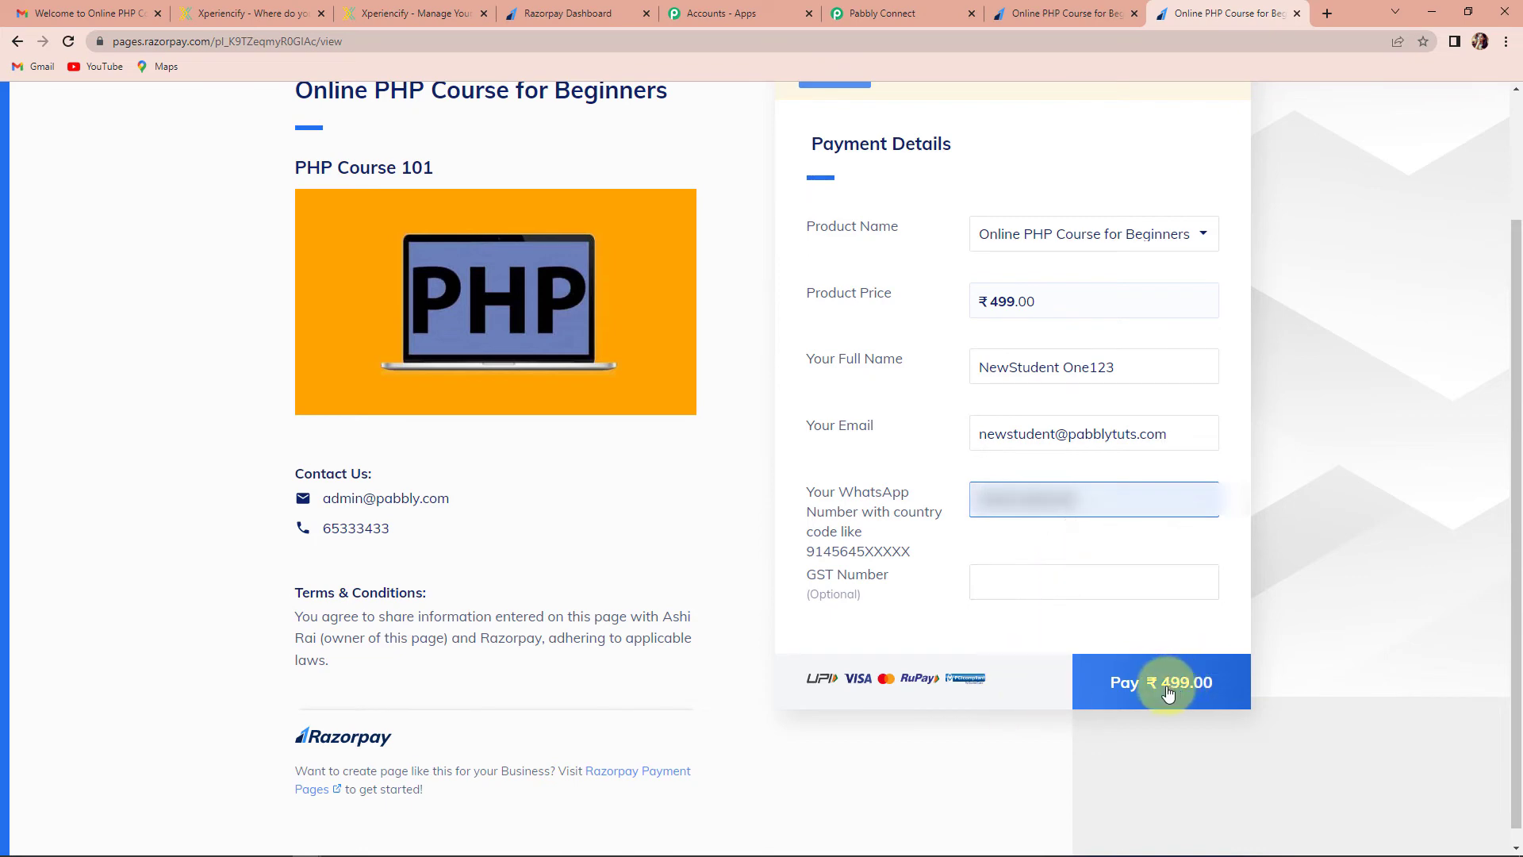
Pay ₹499 by card using the saved test card, its CVV and the one-time password
left_click(1121, 681)
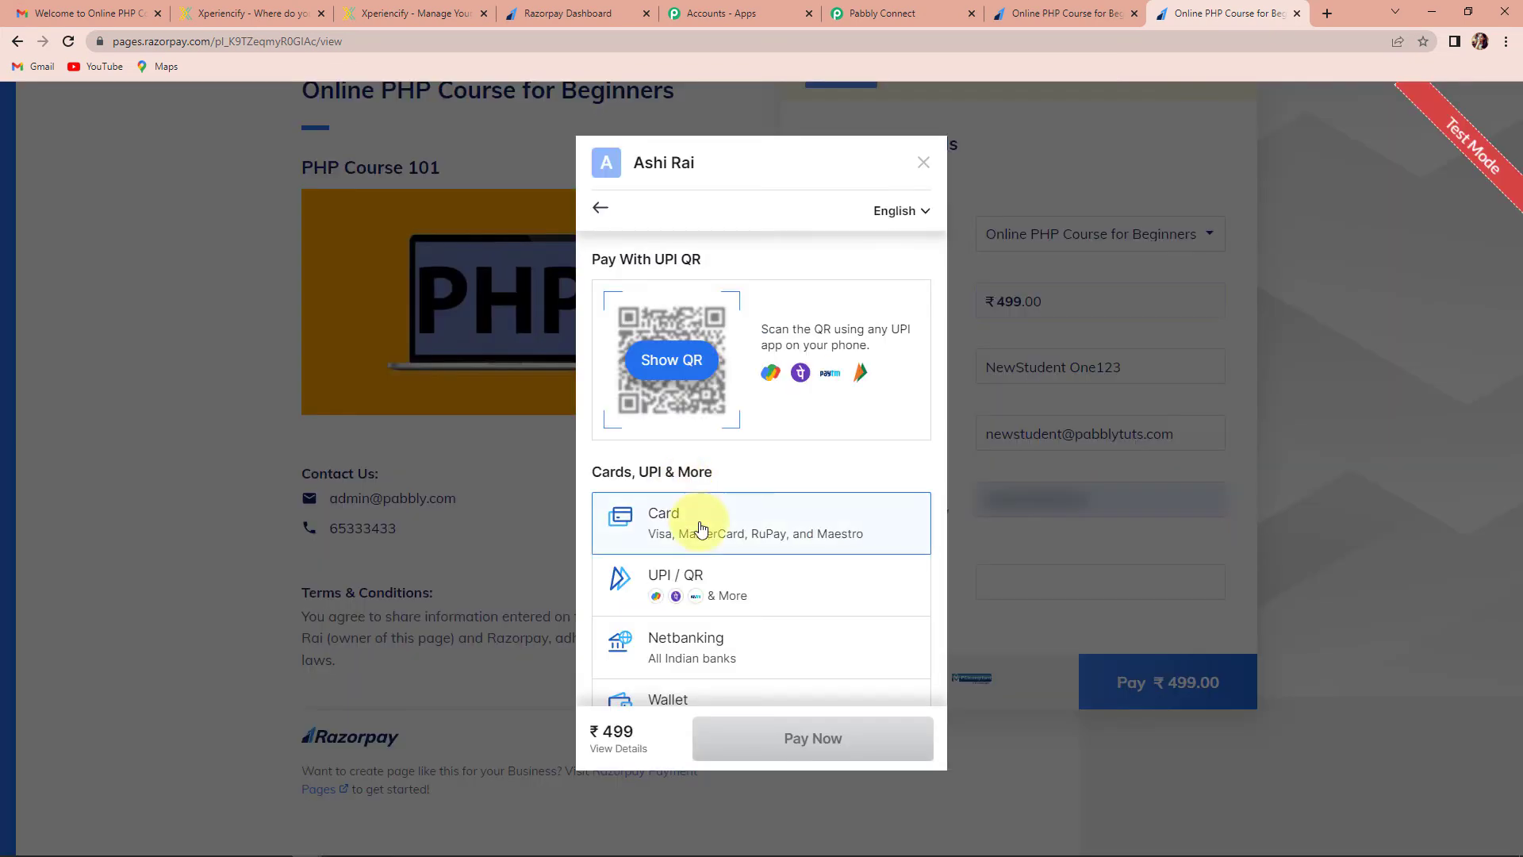
left_click(704, 521)
left_click(706, 311)
left_click(713, 361)
left_click(870, 384)
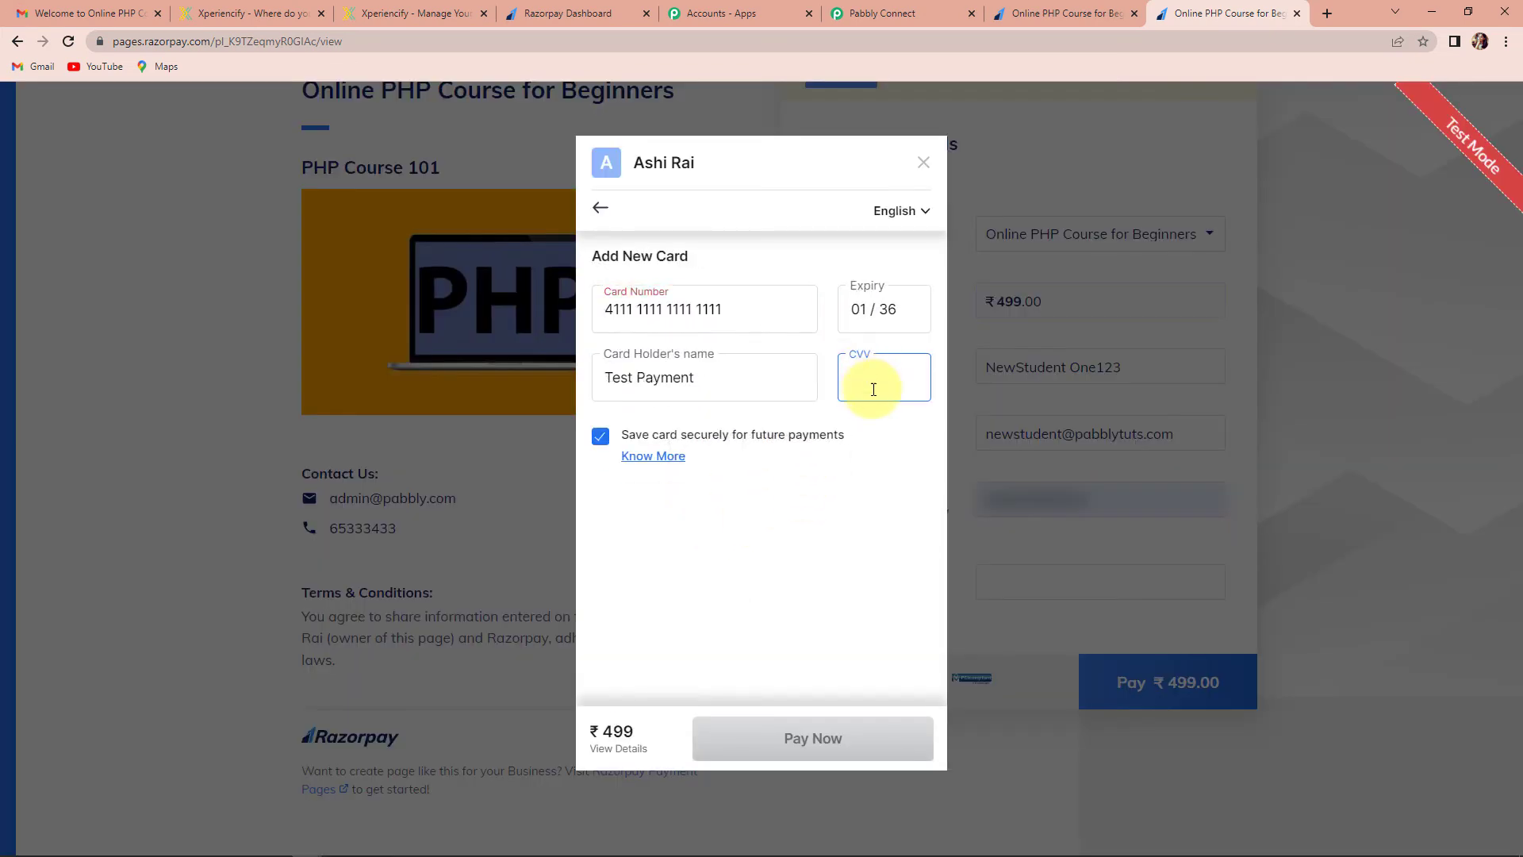
type("123")
left_click(815, 739)
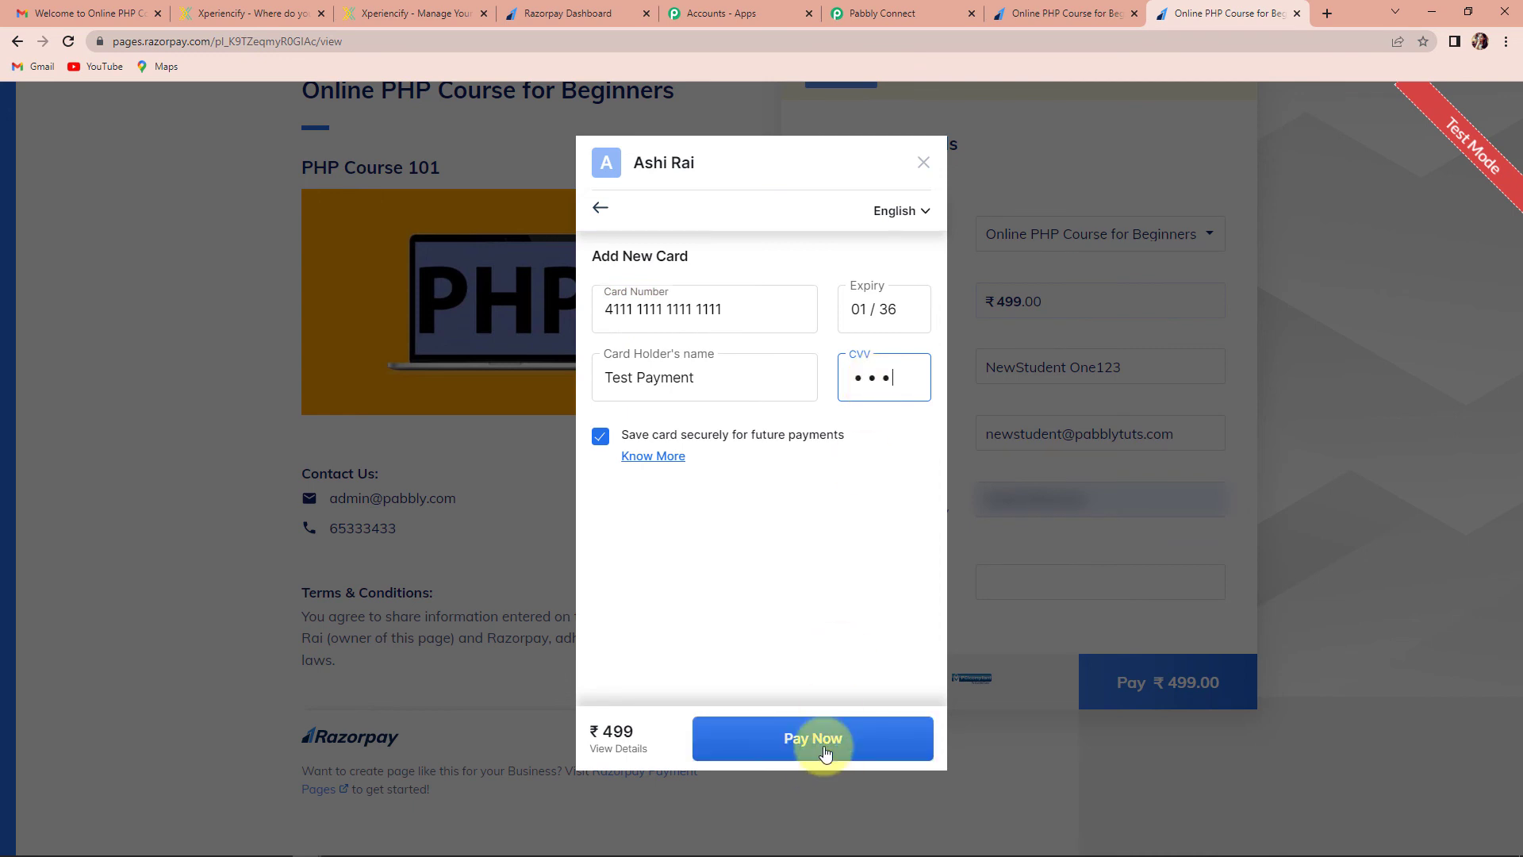
type("12345")
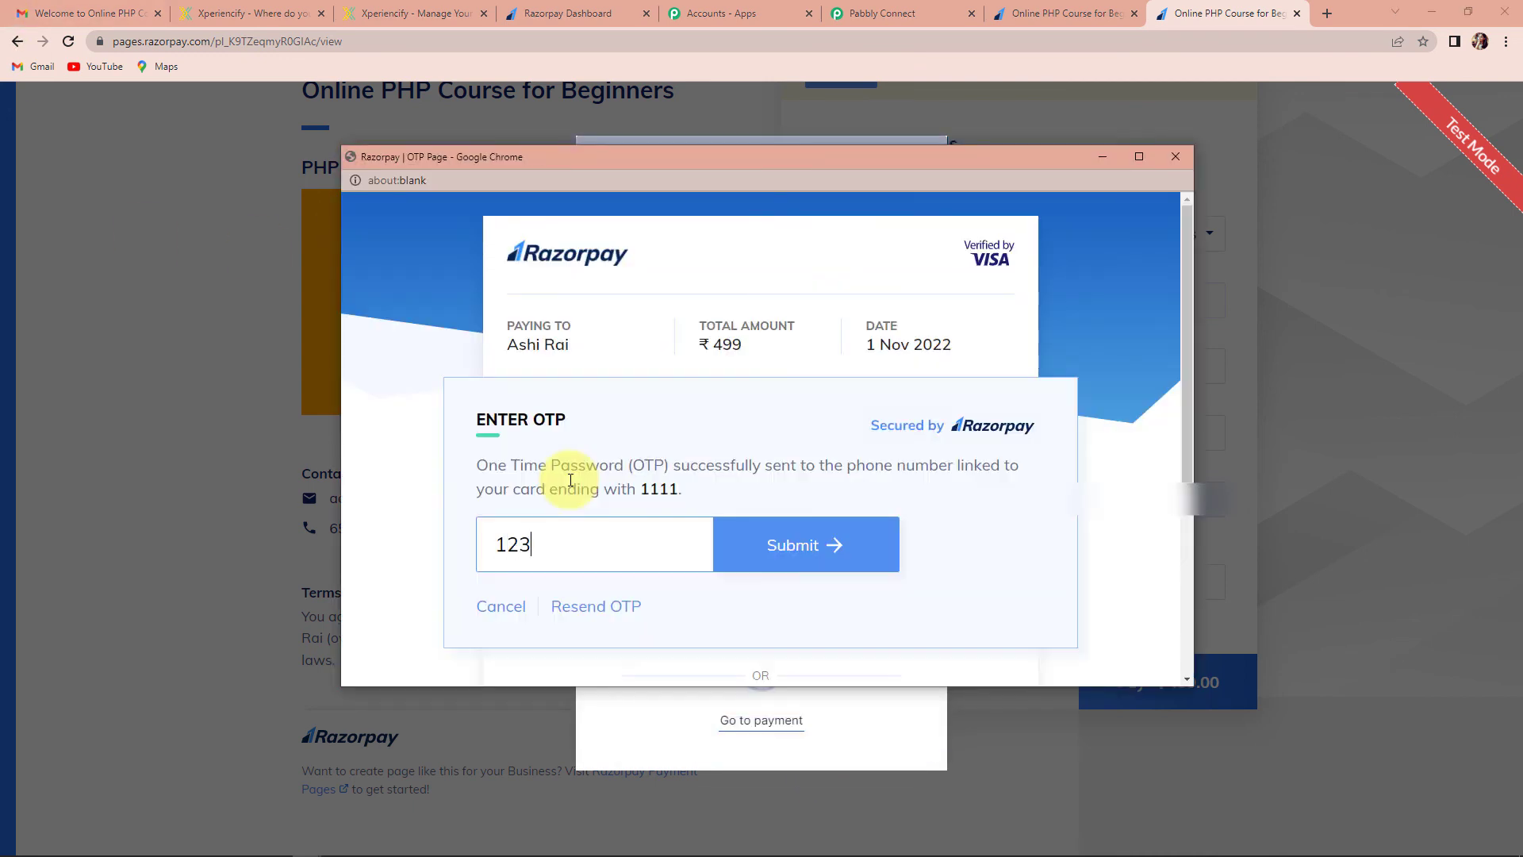
left_click(713, 521)
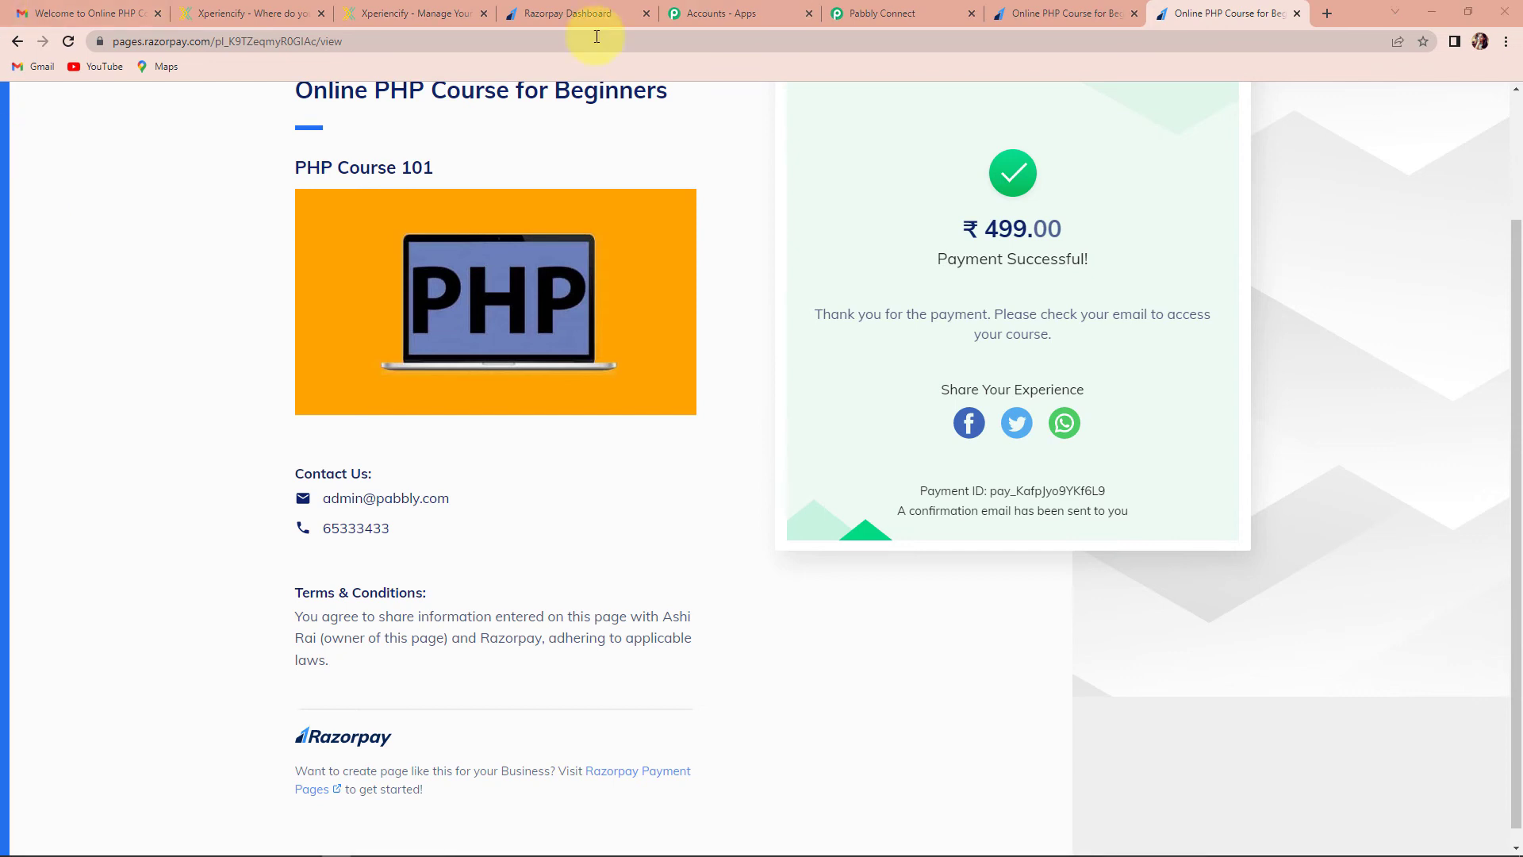
Search Xperiencify students for 'news', open the record to view course enrolment, then open Gmail
left_click(403, 15)
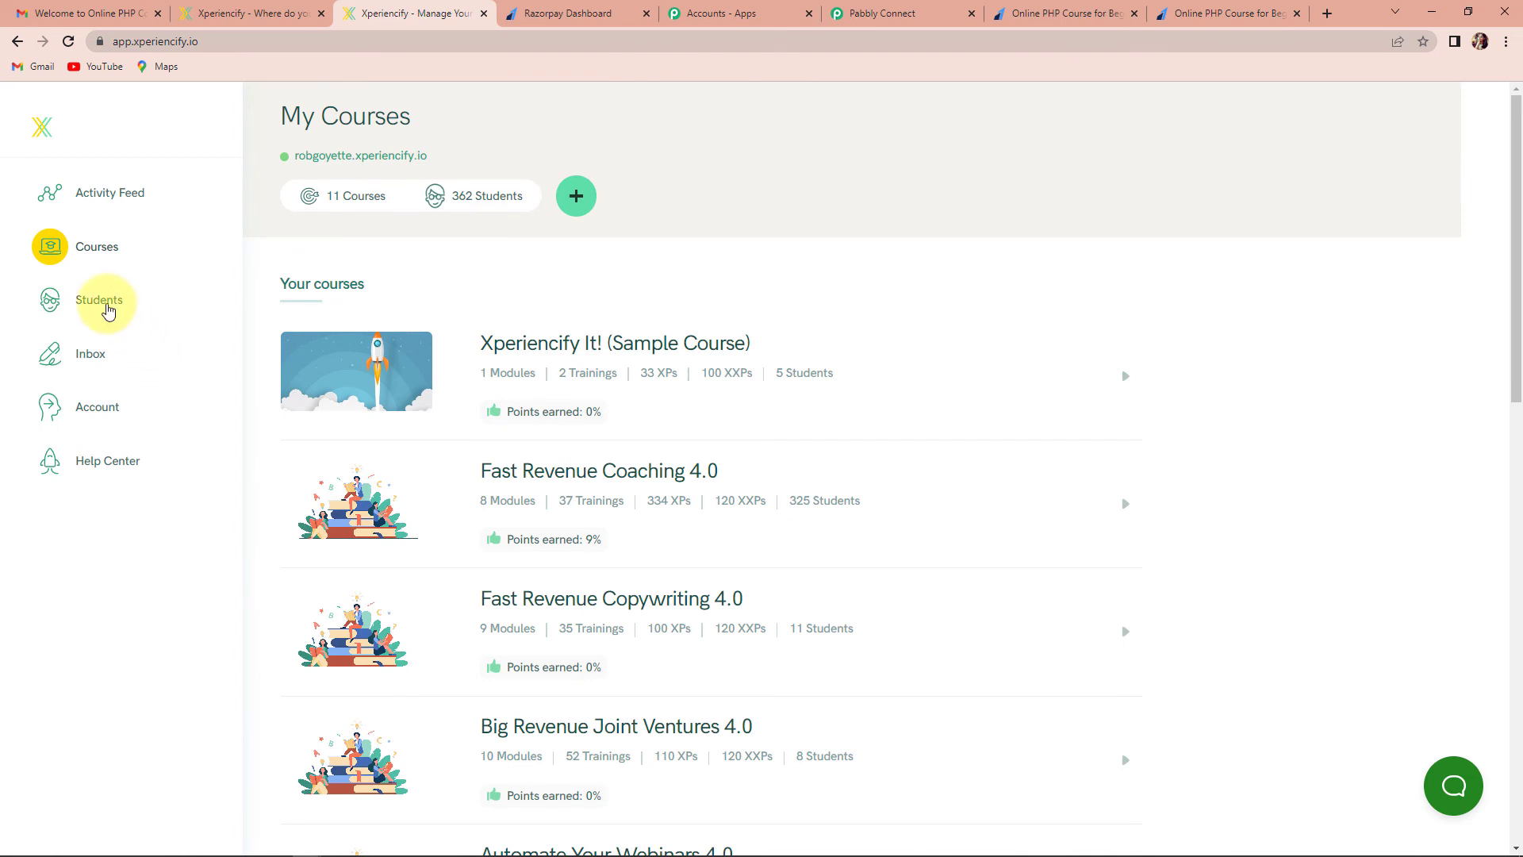
left_click(101, 300)
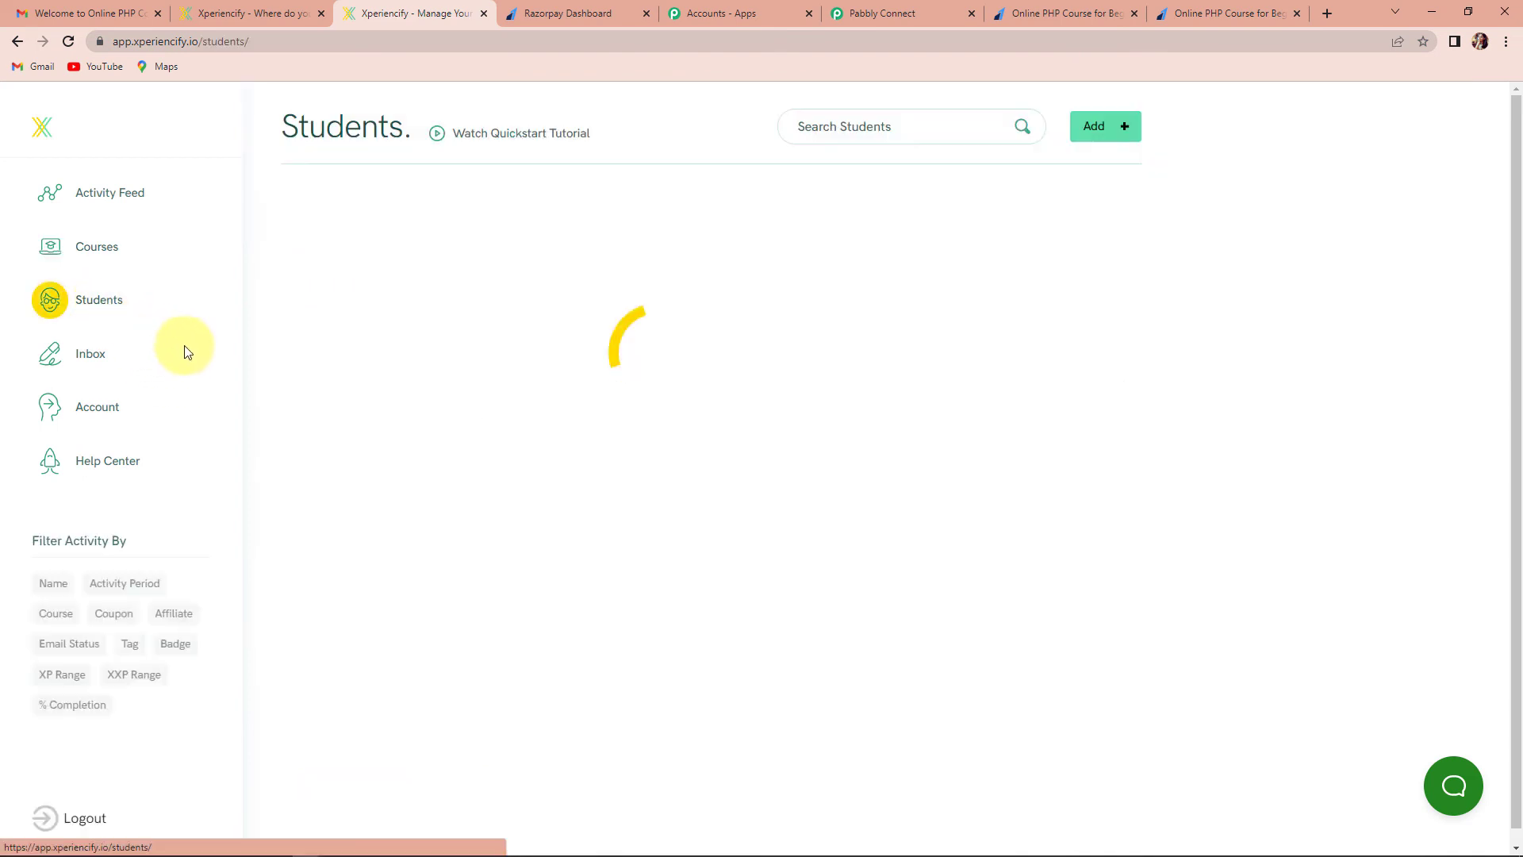
left_click(867, 127)
type("new")
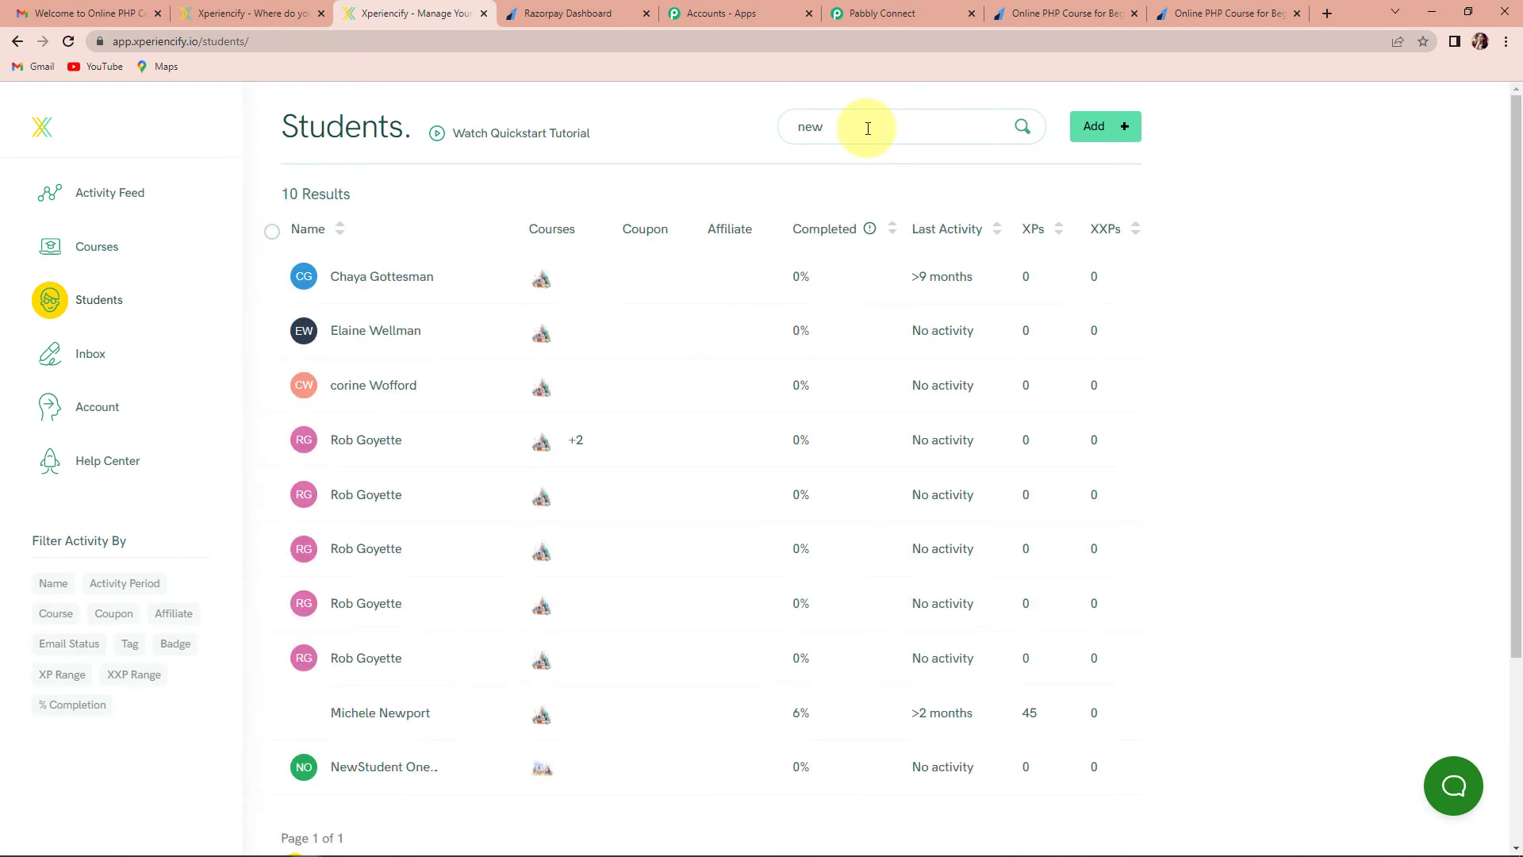
type("s")
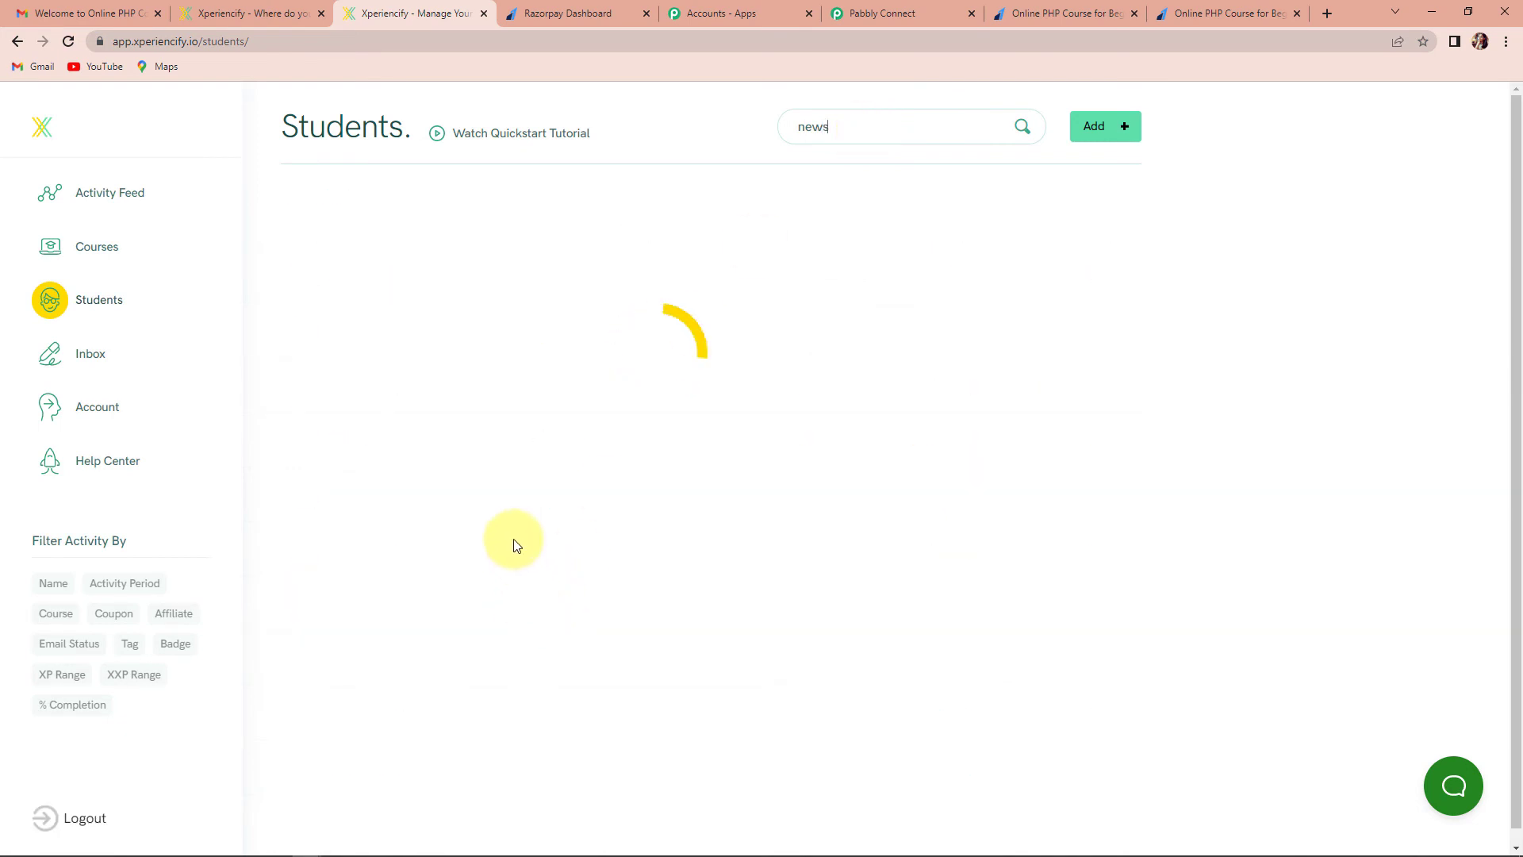
left_click(373, 276)
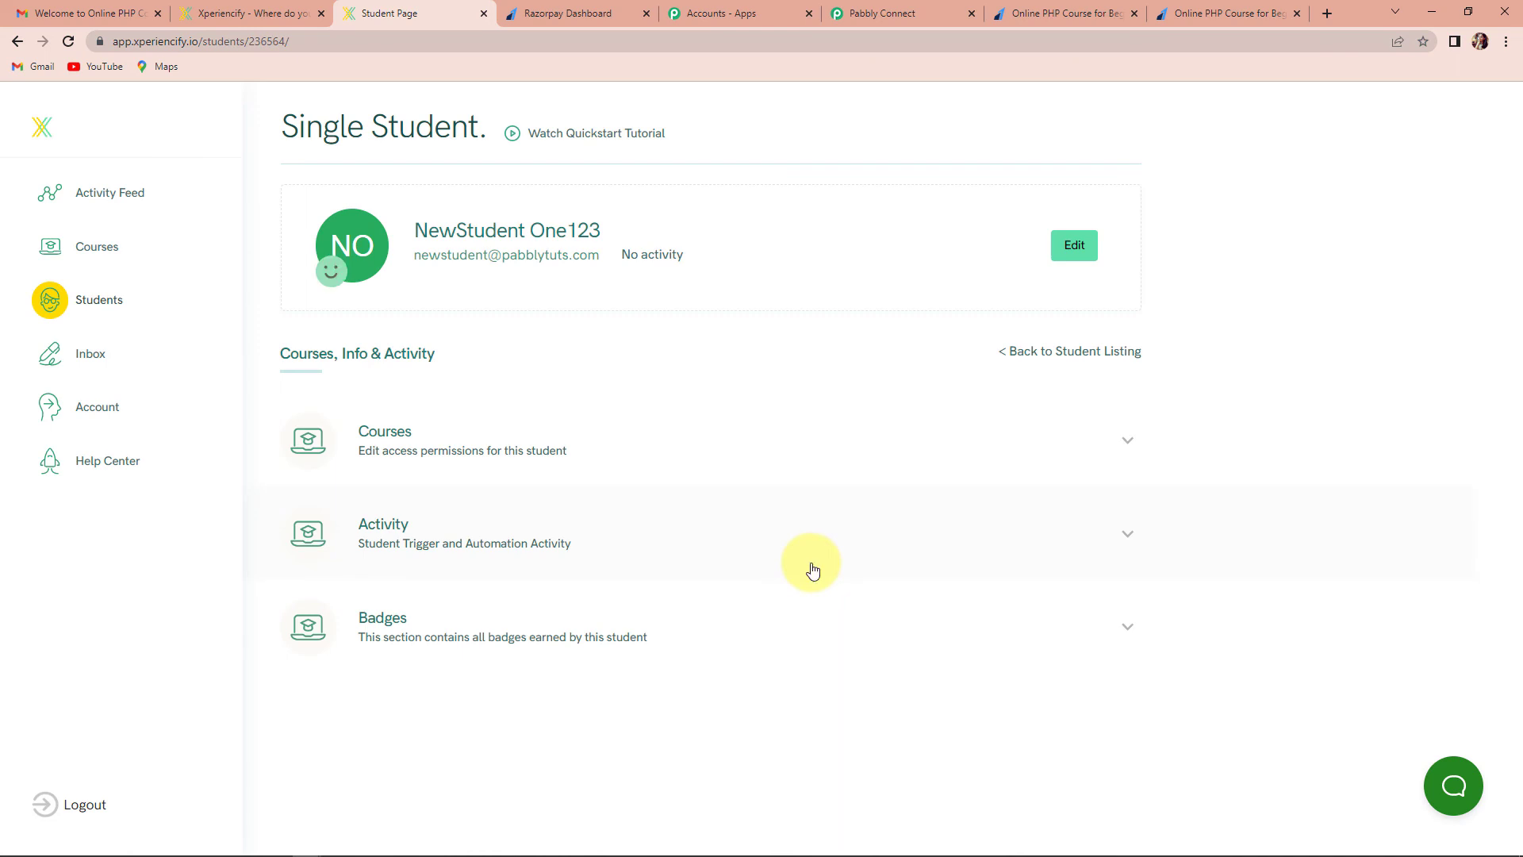
left_click(465, 452)
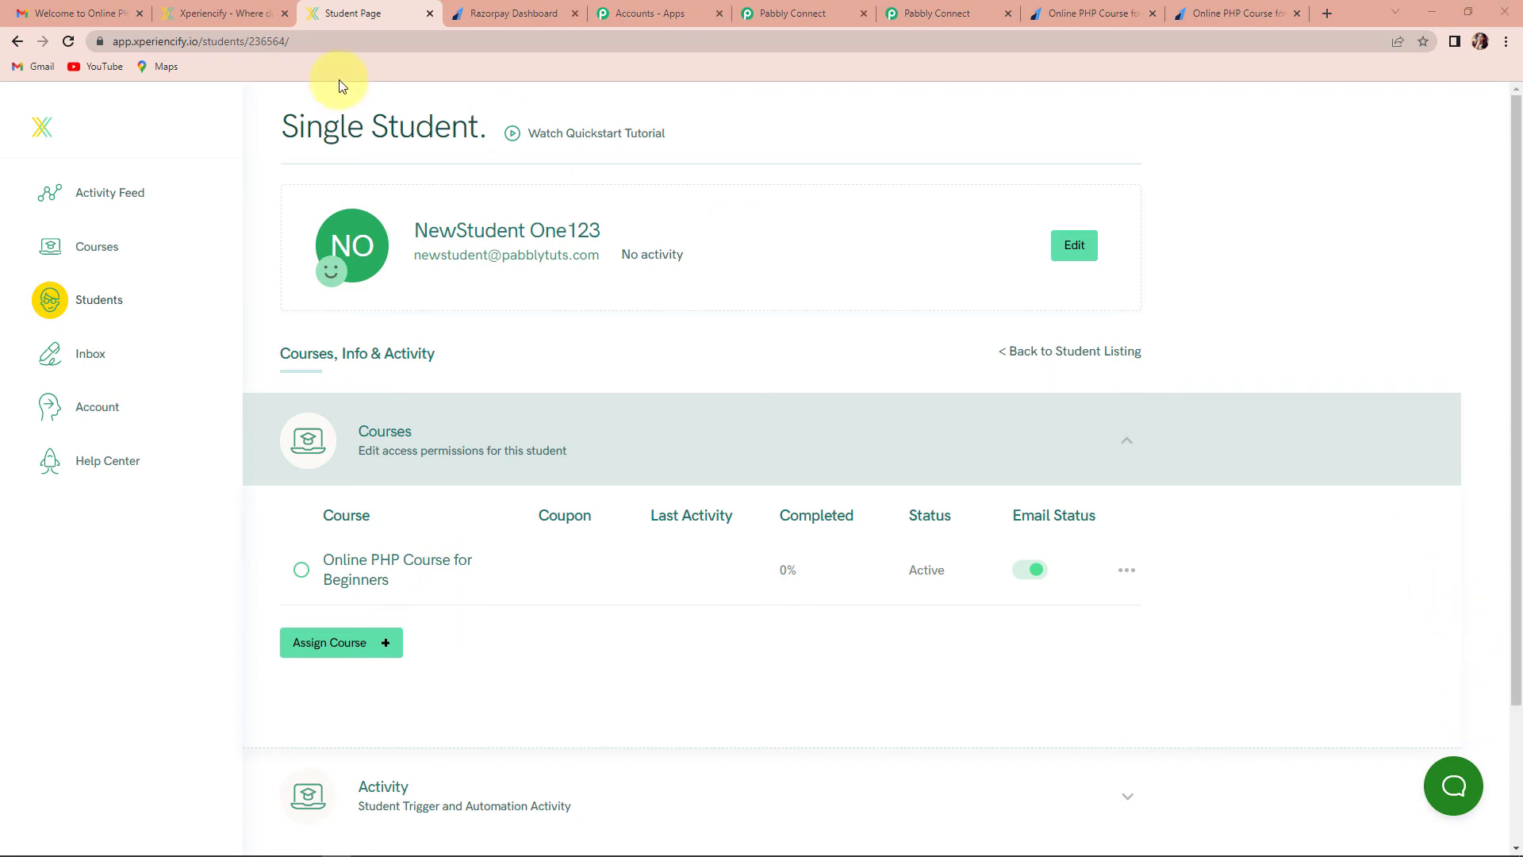
left_click(73, 11)
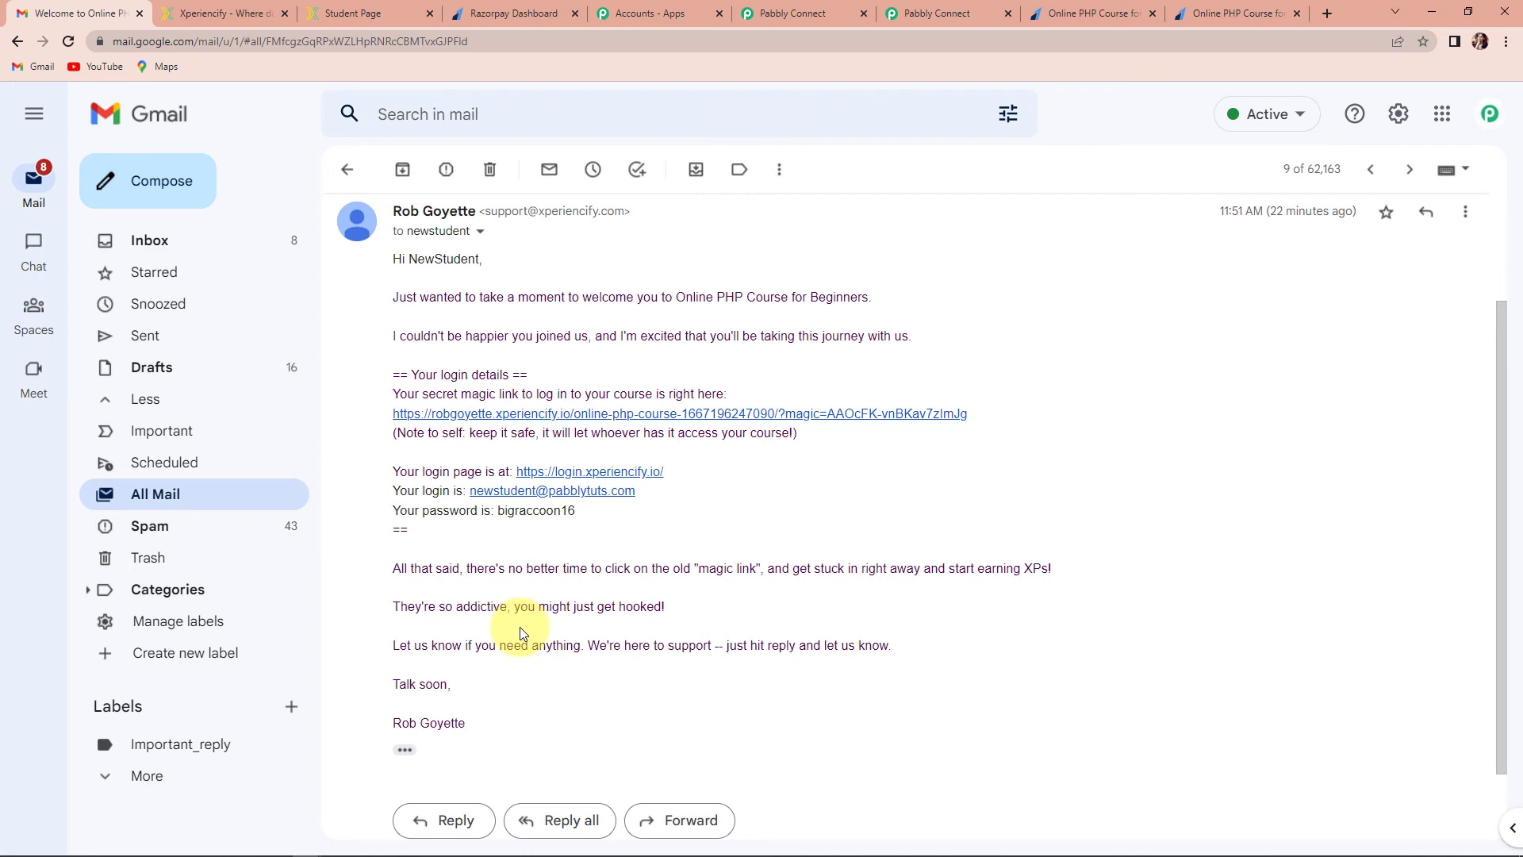
Return from Gmail to the Pabbly Connect Razorpay-to-Xperiencify workflow
left_click(820, 11)
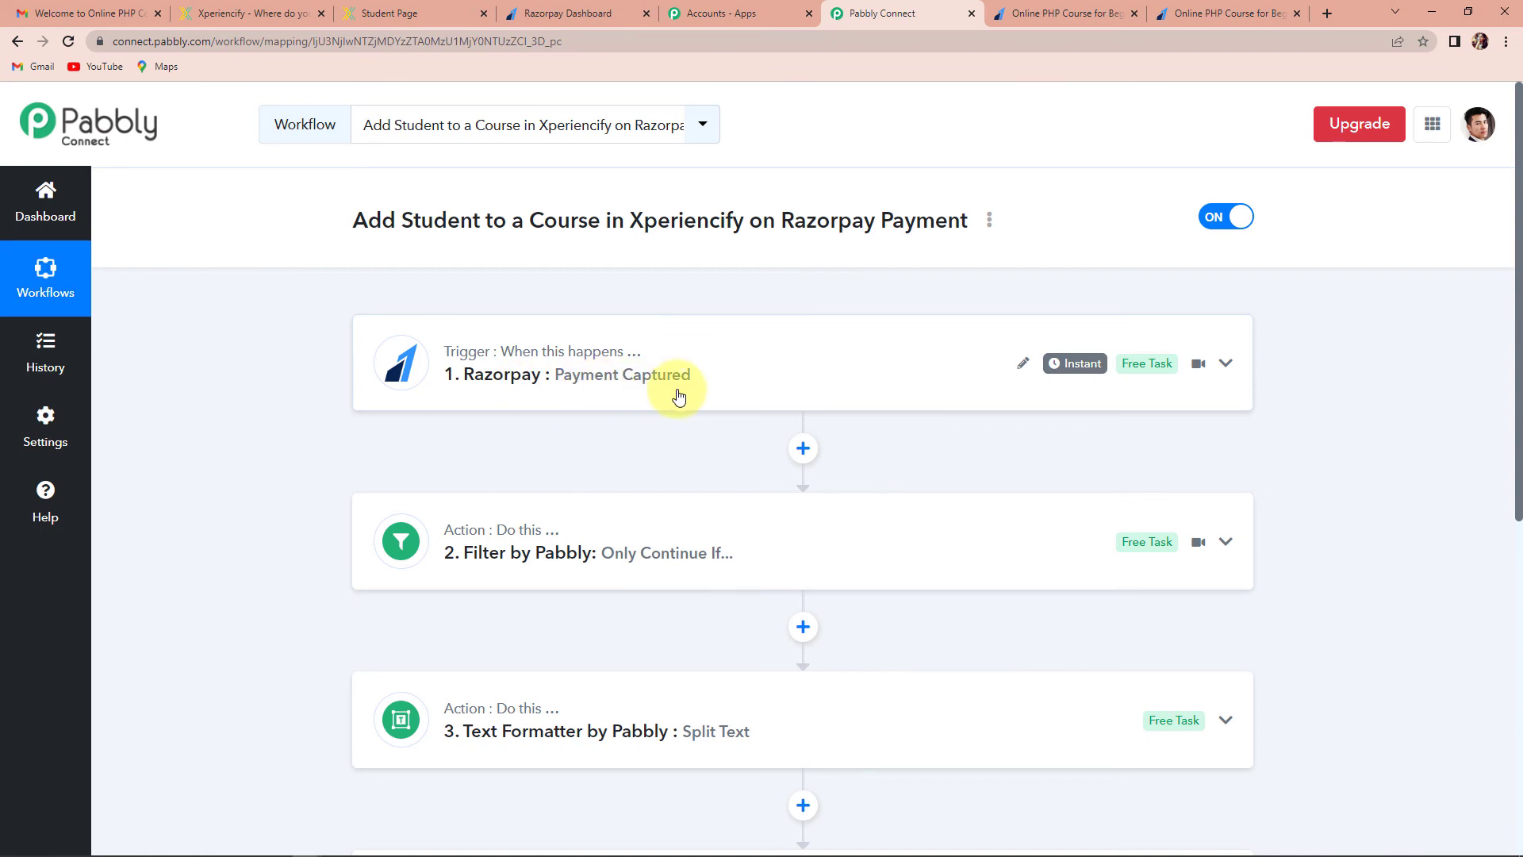
scroll(678, 395, "down", 2)
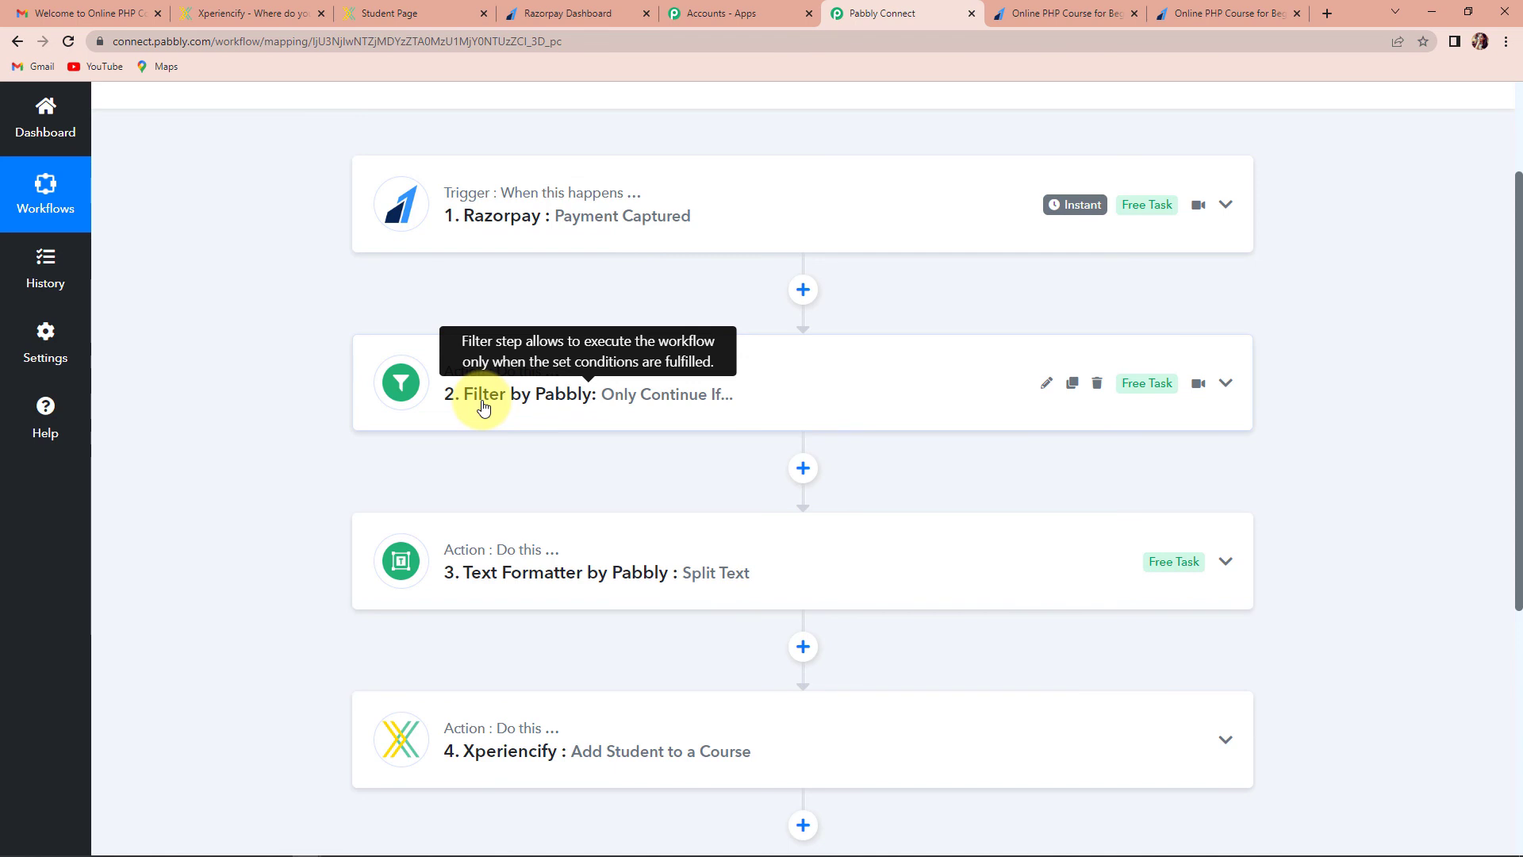
scroll(484, 407, "down", 3)
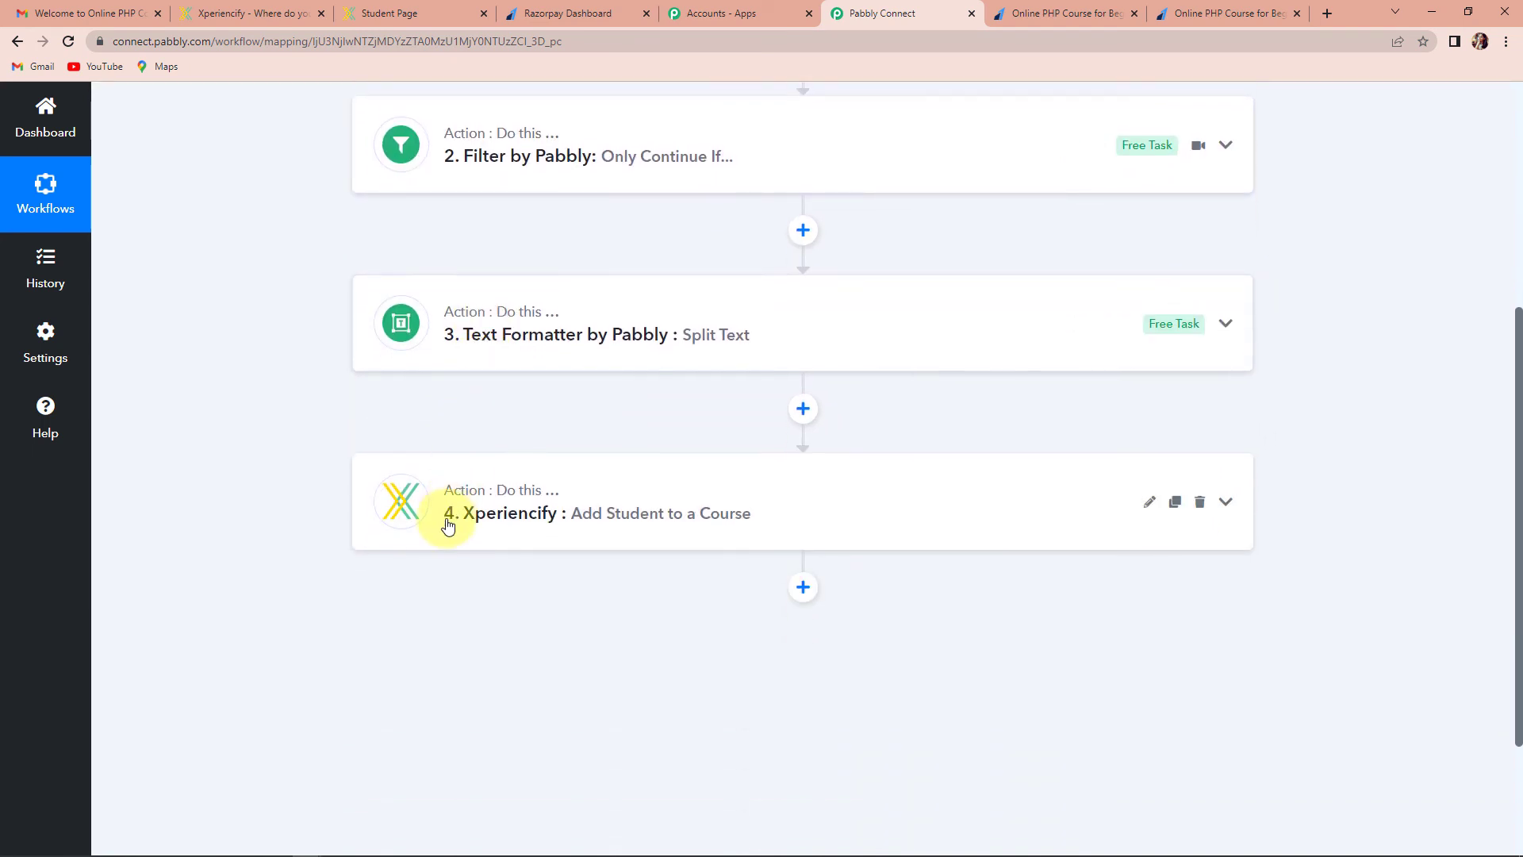